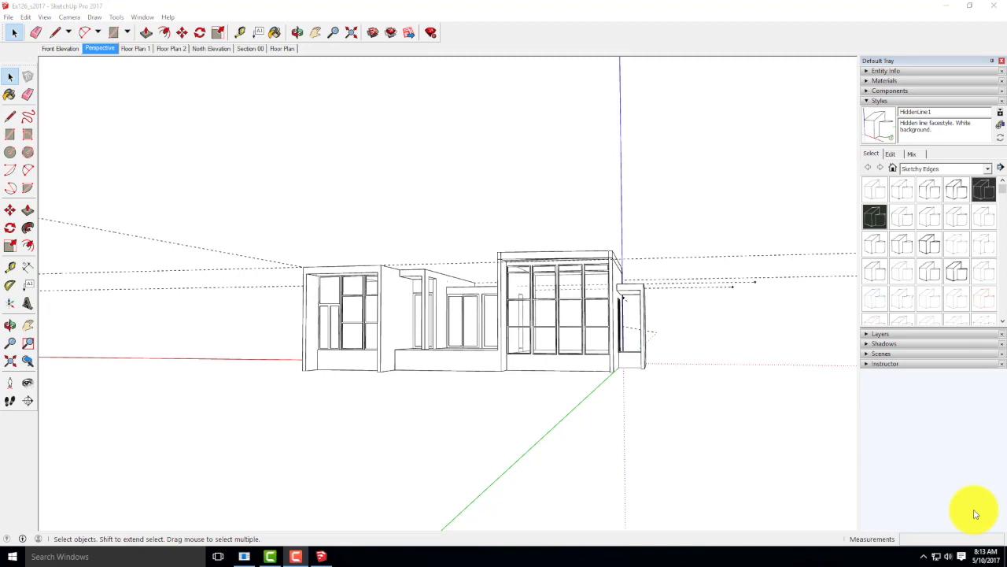
# - Review the house in the North Elevation and Floor Plan scenes, ending in the Perspective scene
pyautogui.press('o')
pyautogui.moveTo(479, 210); pyautogui.dragTo(569, 197)
pyautogui.press('space')
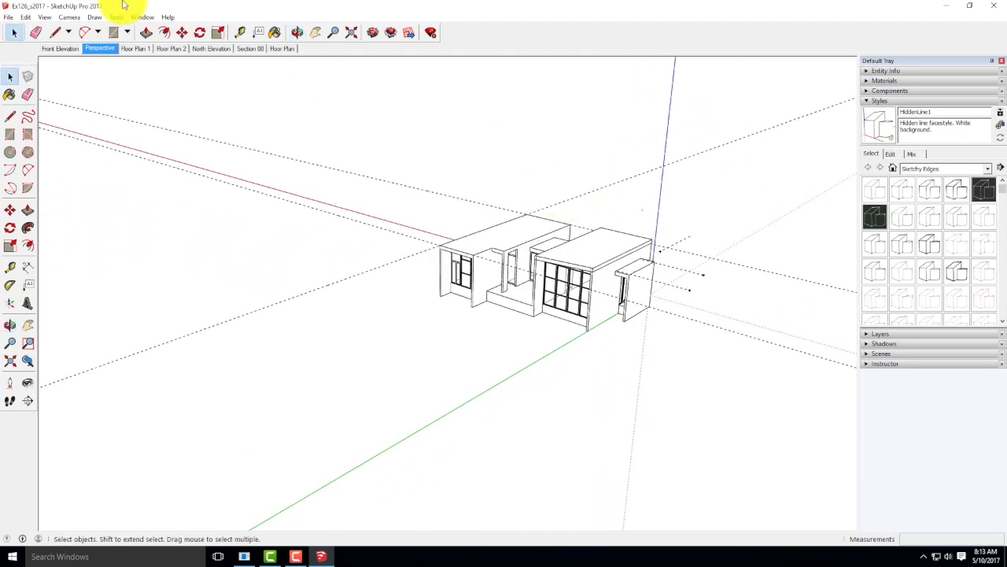
pyautogui.click(203, 50)
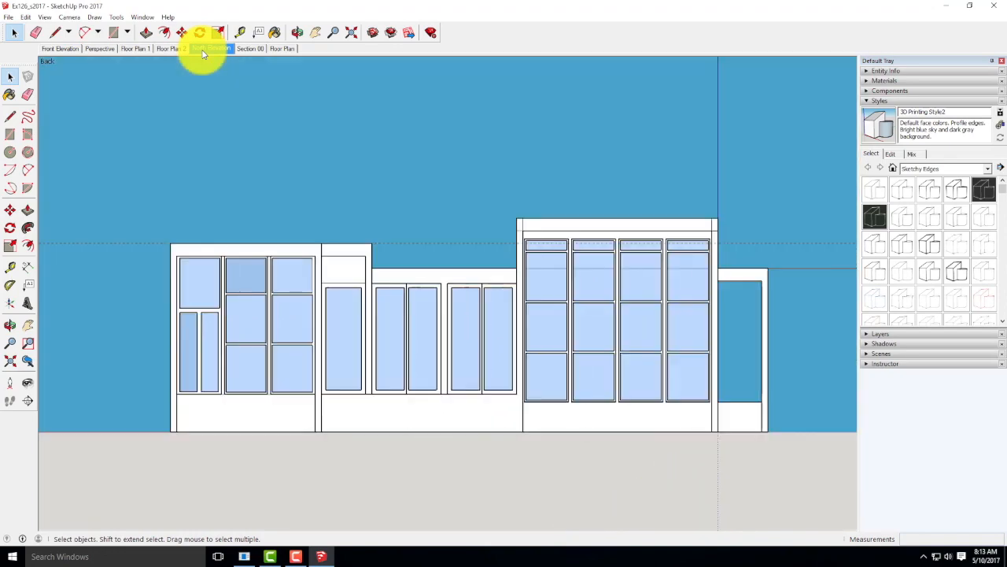
pyautogui.click(282, 50)
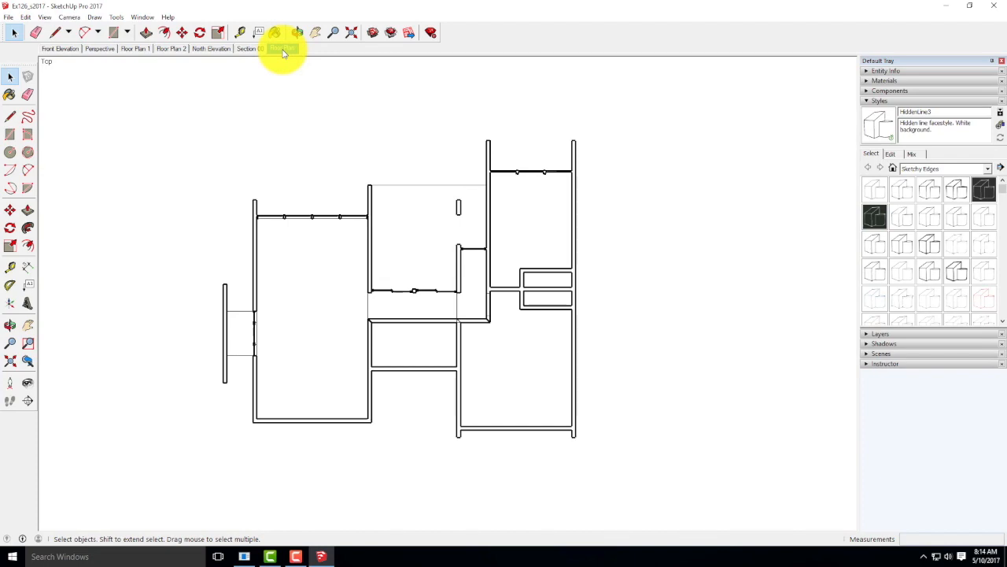
pyautogui.click(100, 49)
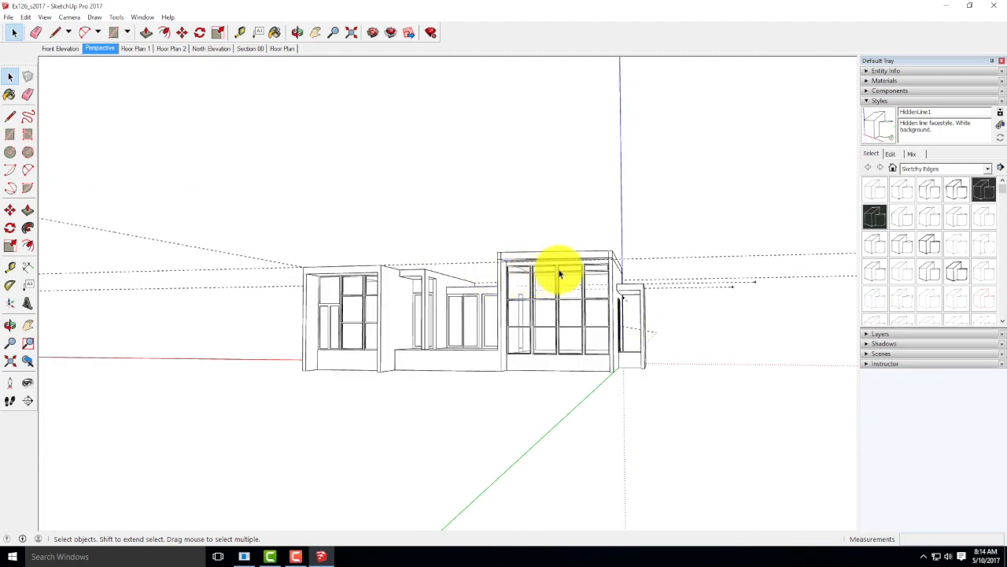
# - Examine the roofs, window walls and side canopy of the house from several raised angles
pyautogui.press('o')
pyautogui.moveTo(672, 241); pyautogui.dragTo(543, 459)
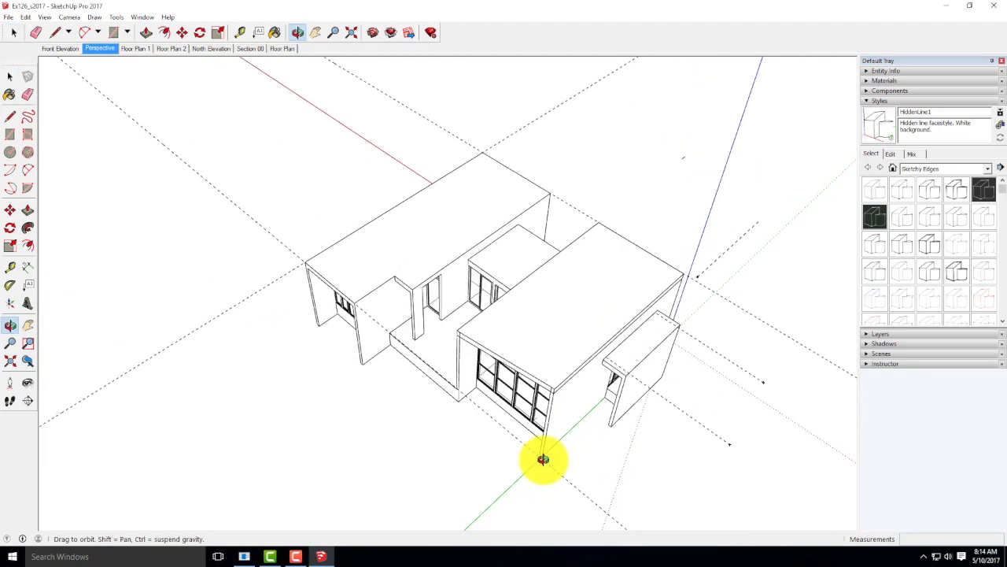
pyautogui.press('space')
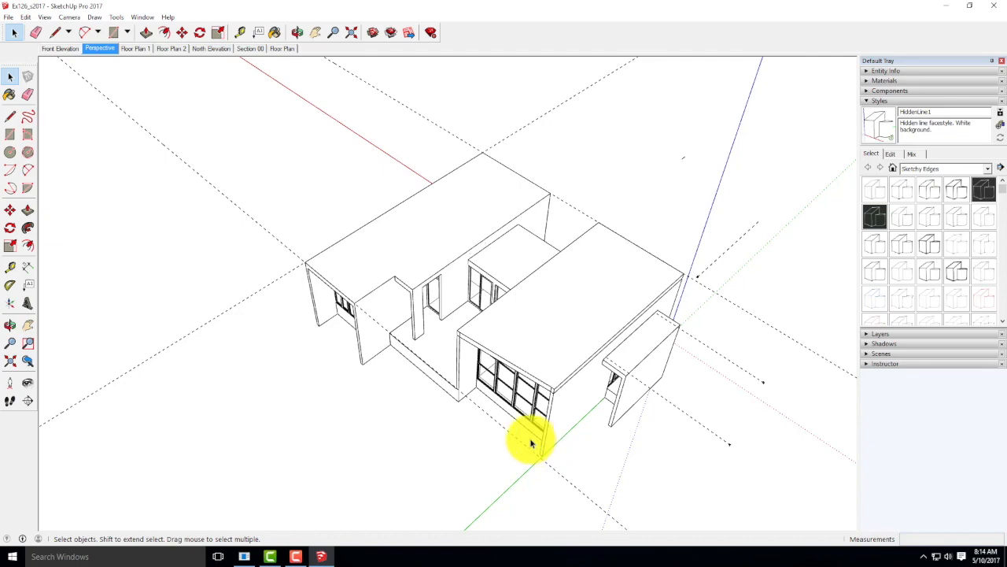
pyautogui.moveTo(533, 192); pyautogui.dragTo(677, 236)
pyautogui.press('space')
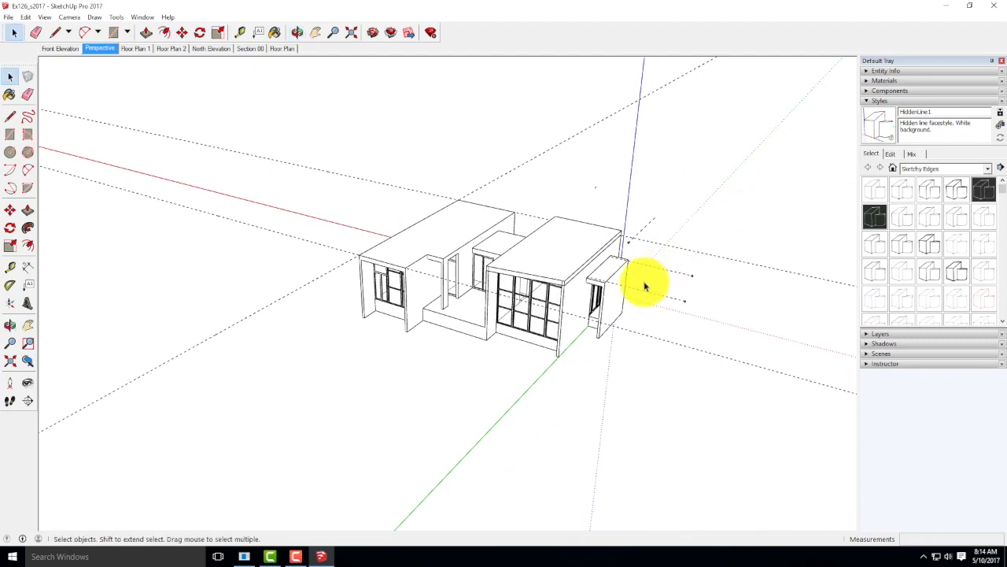
pyautogui.scroll(4, 596, 265)
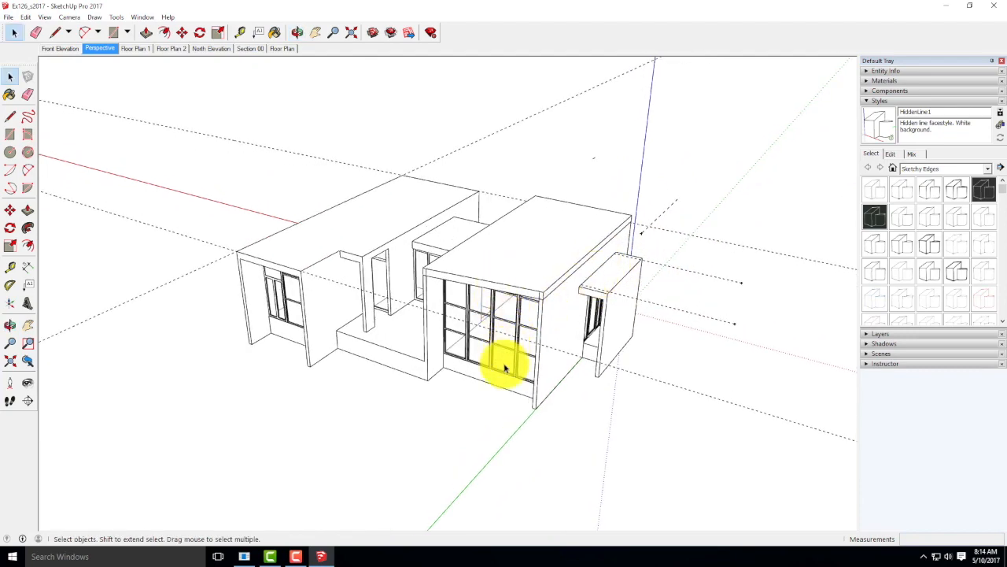
pyautogui.press('o')
pyautogui.moveTo(428, 335); pyautogui.dragTo(555, 321)
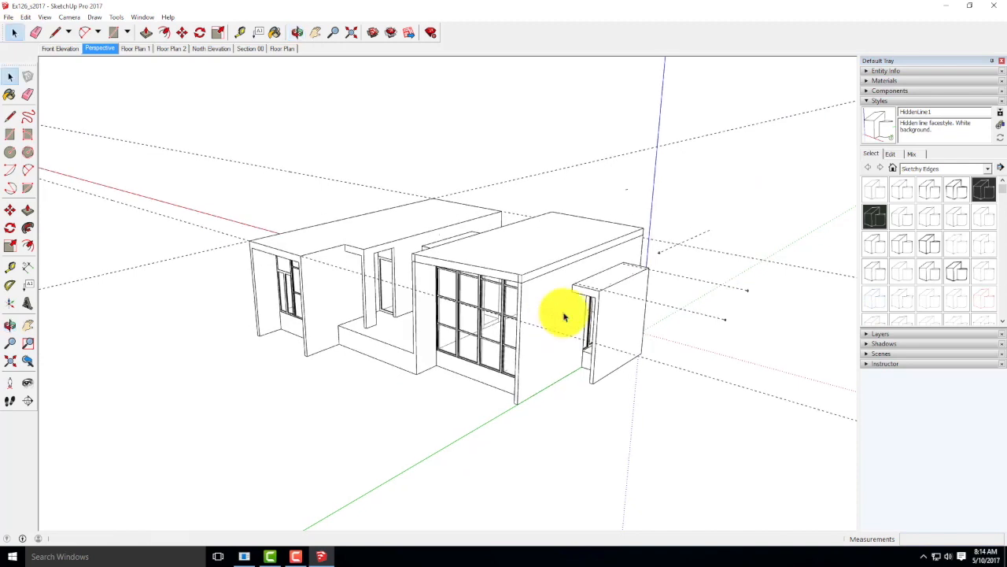
pyautogui.press('space')
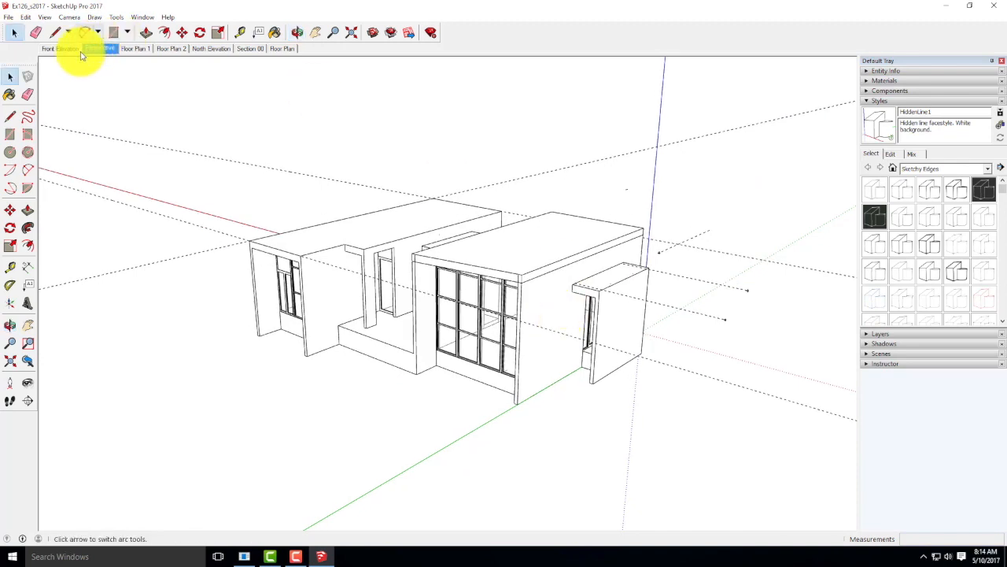
# - Place a section plane on the tall block's long side wall beside the small canopy and select the plane
pyautogui.click(29, 402)
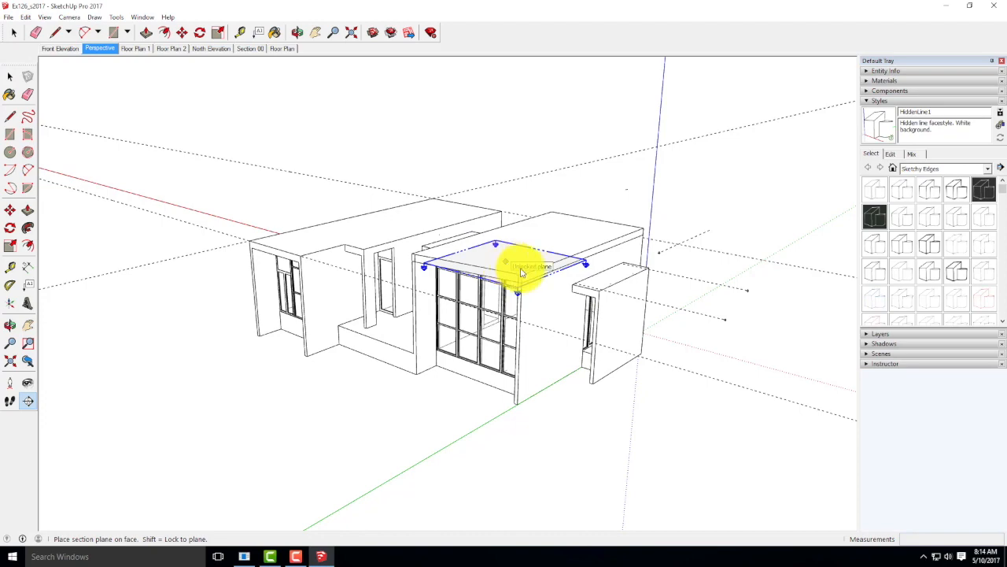
pyautogui.click(556, 332)
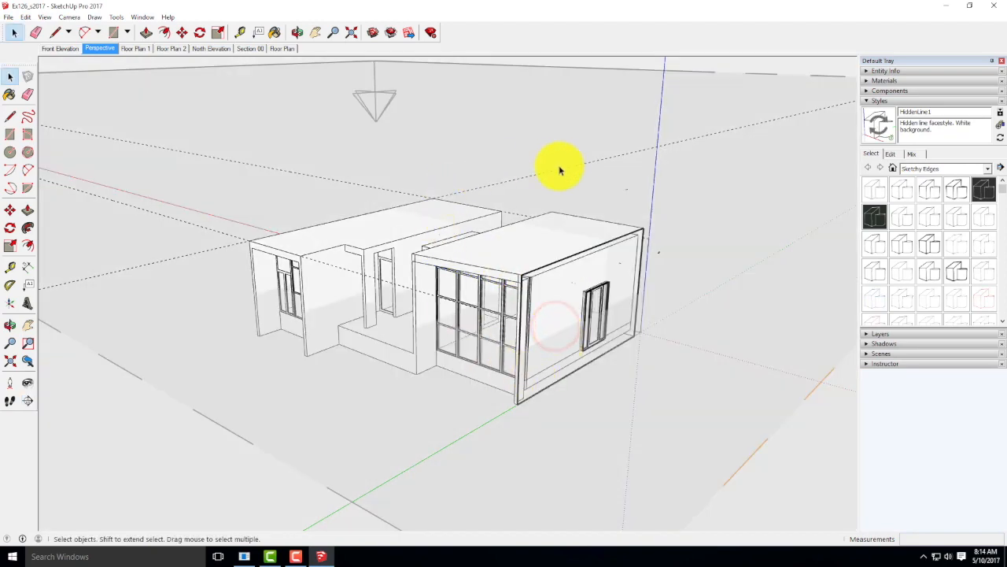
pyautogui.scroll(-10, 596, 316)
pyautogui.scroll(-2, 596, 322)
pyautogui.click(787, 175)
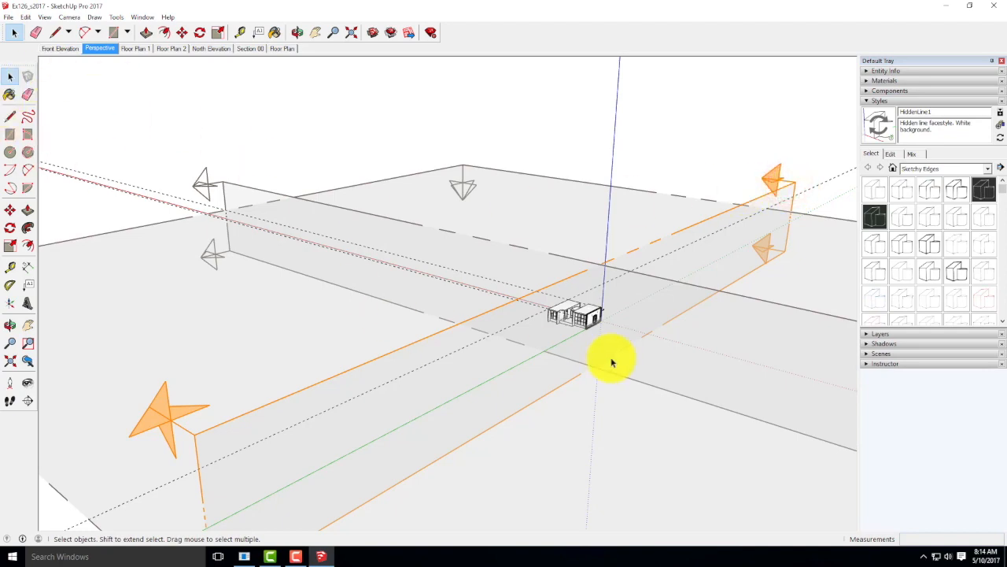
pyautogui.scroll(8, 591, 370)
pyautogui.click(579, 394)
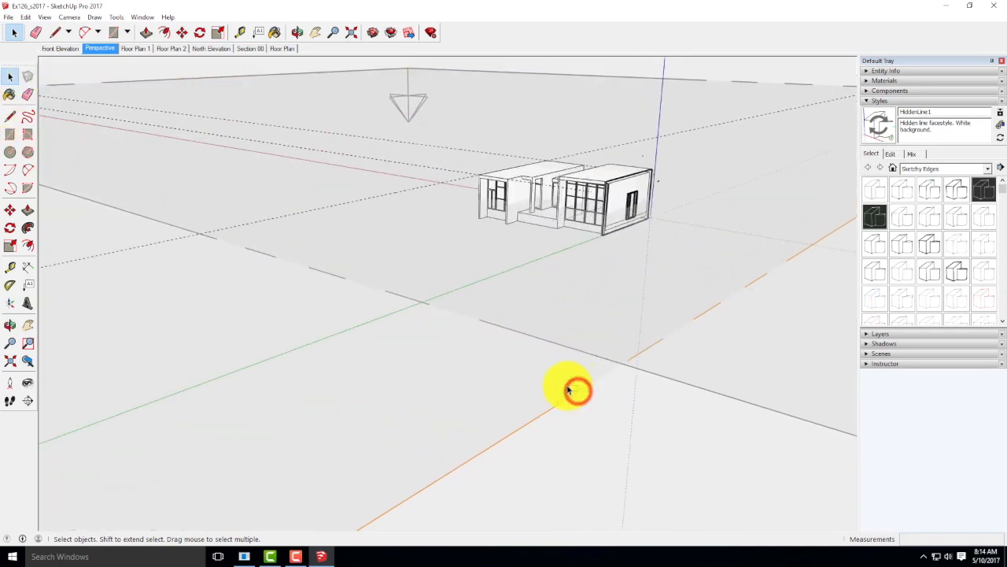
pyautogui.click(580, 394)
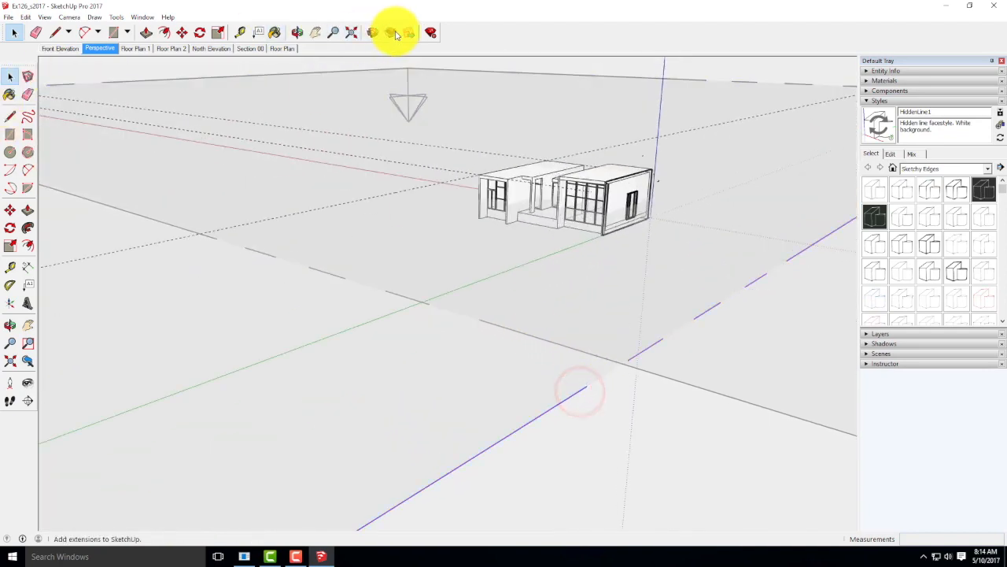
# - Move the selected section plane inward from the side wall, cutting lengthwise through the tall block
pyautogui.click(182, 32)
pyautogui.click(500, 360)
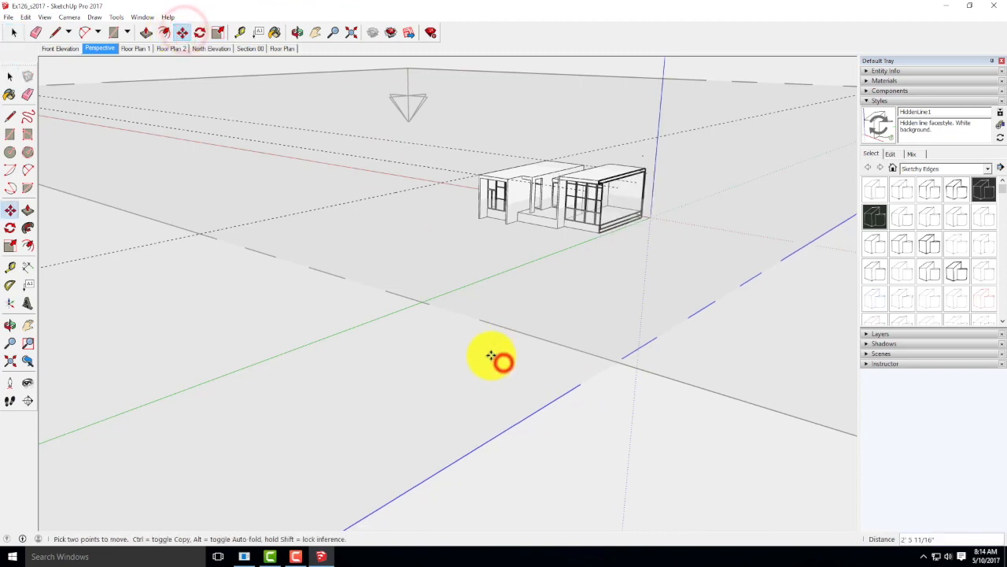
pyautogui.click(477, 349)
pyautogui.scroll(3, 740, 149)
pyautogui.moveTo(709, 236); pyautogui.dragTo(555, 318)
pyautogui.press('m')
pyautogui.scroll(-10, 488, 368)
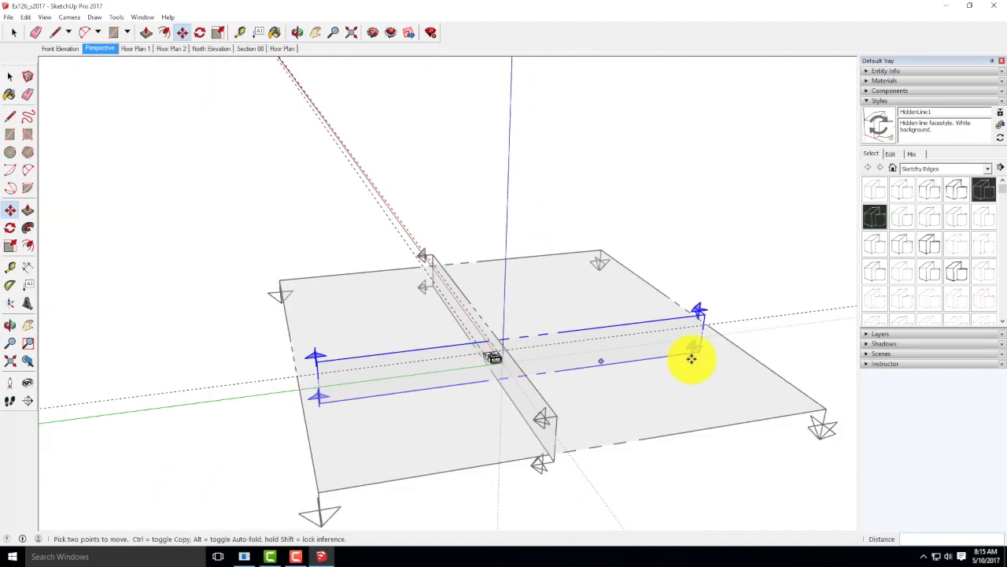
# - Delete the section plane that cuts through the tall block parallel to its side wall
pyautogui.click(9, 77)
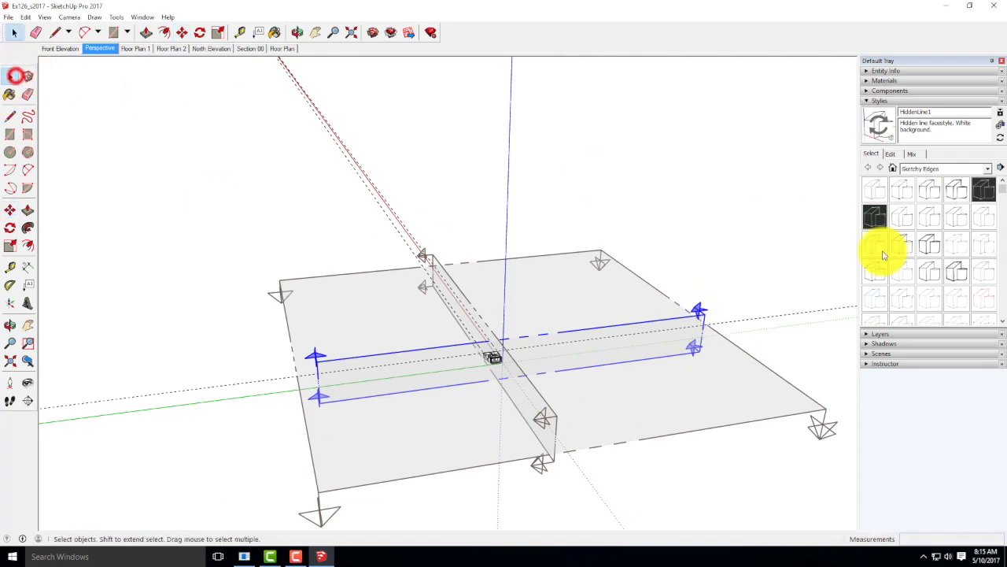
pyautogui.click(703, 316)
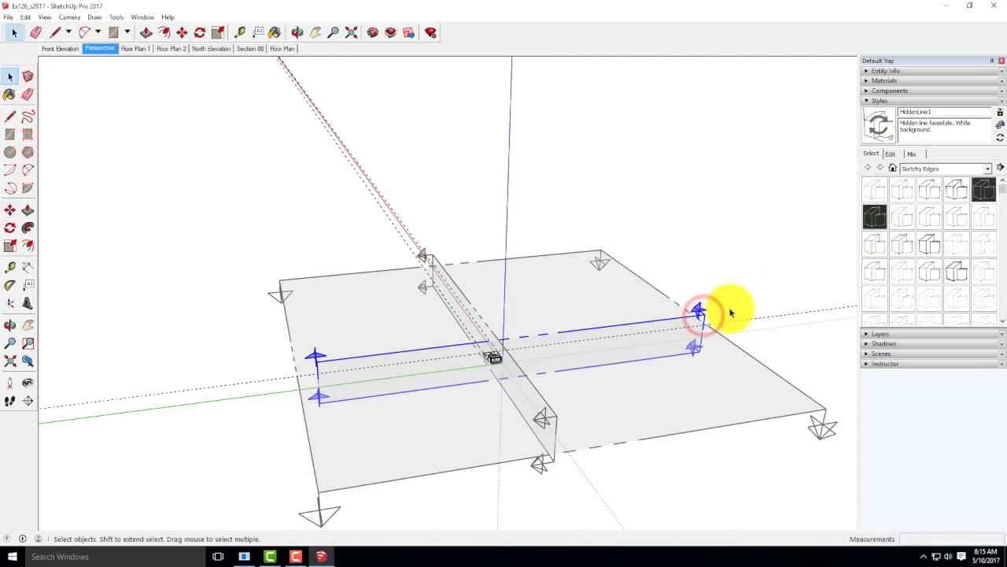
pyautogui.press('Delete')
# - Place a section plane on the tall block's windowless end wall, parallel to the red axis
pyautogui.scroll(3, 462, 346)
pyautogui.moveTo(641, 360); pyautogui.dragTo(387, 386)
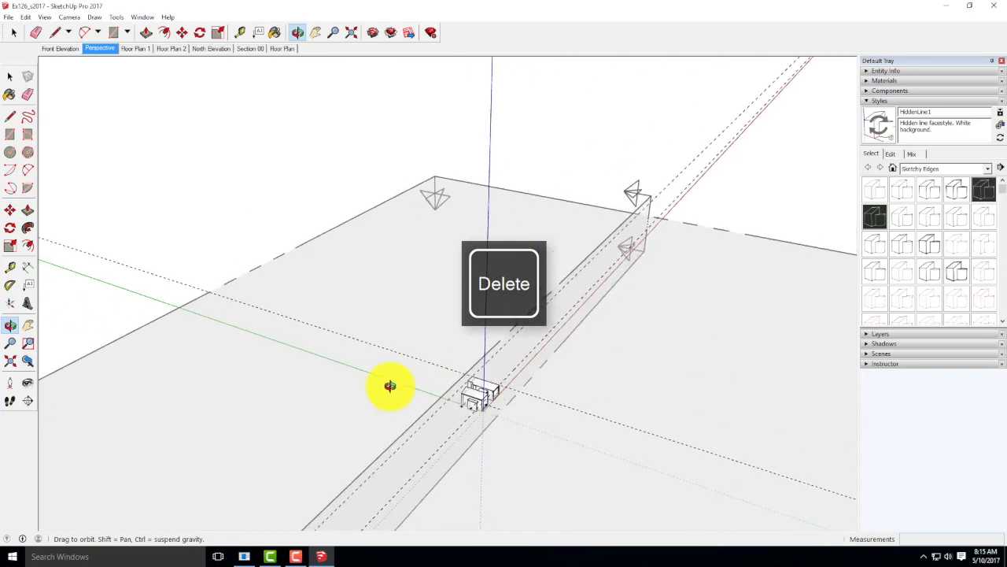
pyautogui.scroll(3, 522, 430)
pyautogui.moveTo(522, 430); pyautogui.dragTo(350, 400)
pyautogui.press('space')
pyautogui.scroll(3, 499, 400)
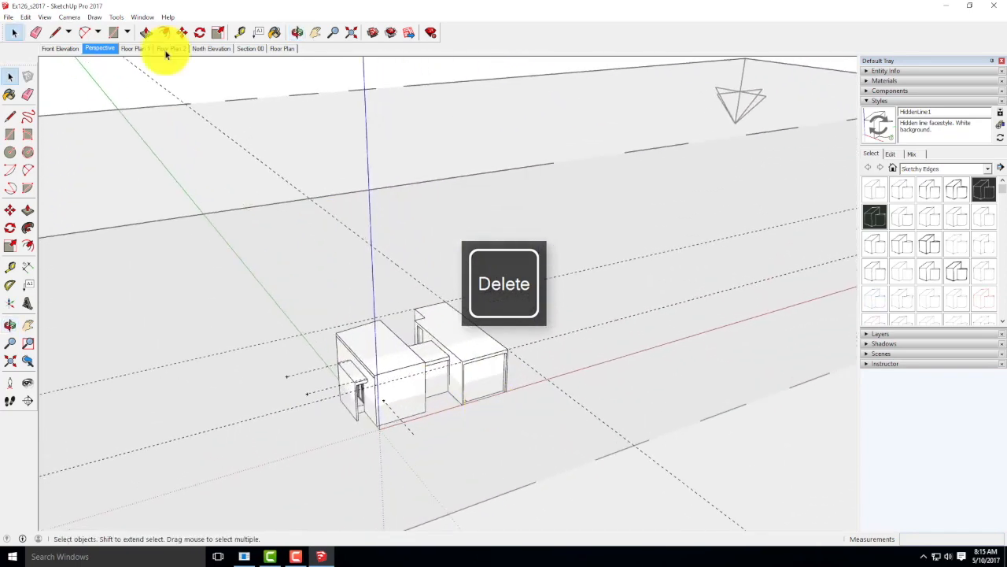
pyautogui.click(27, 401)
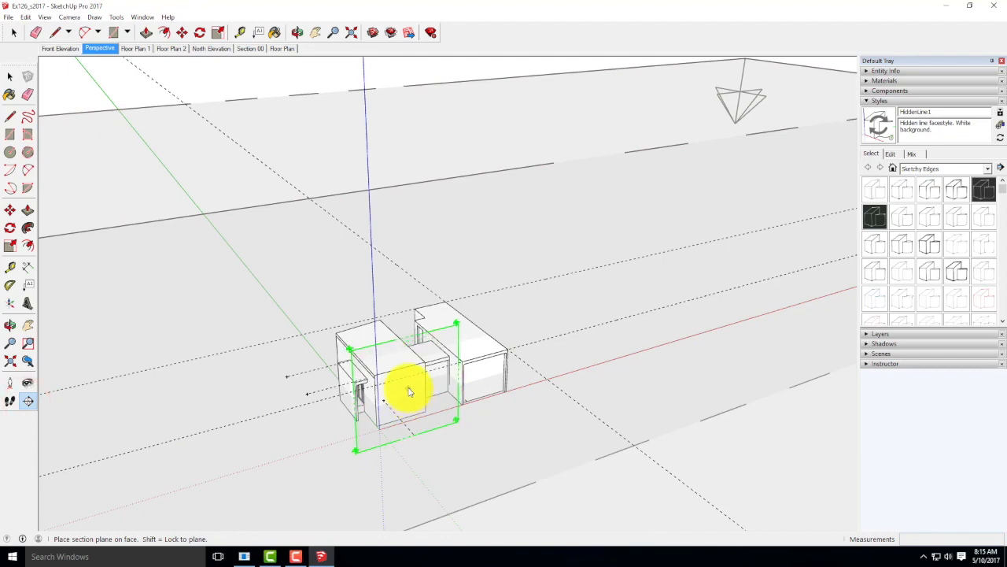
pyautogui.click(407, 385)
pyautogui.scroll(-6, 595, 306)
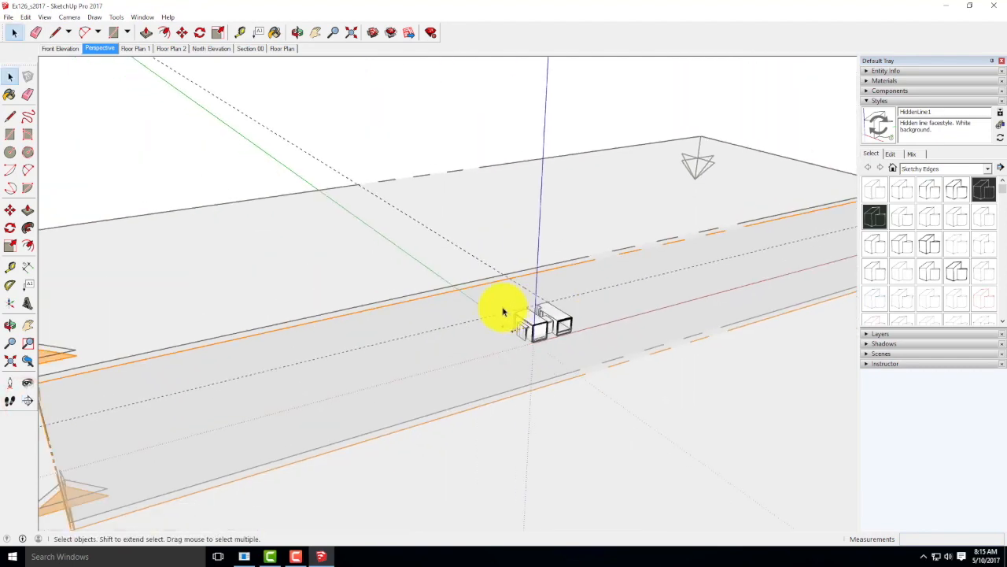
# - Move the new section plane about 9' 10" along the green axis into the house
pyautogui.click(814, 224)
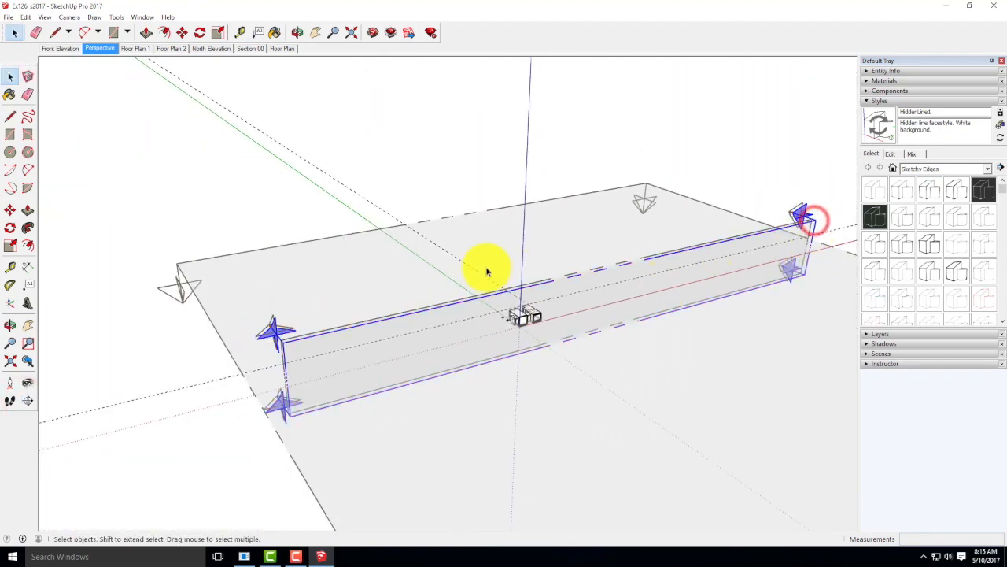
pyautogui.click(10, 210)
pyautogui.scroll(6, 520, 323)
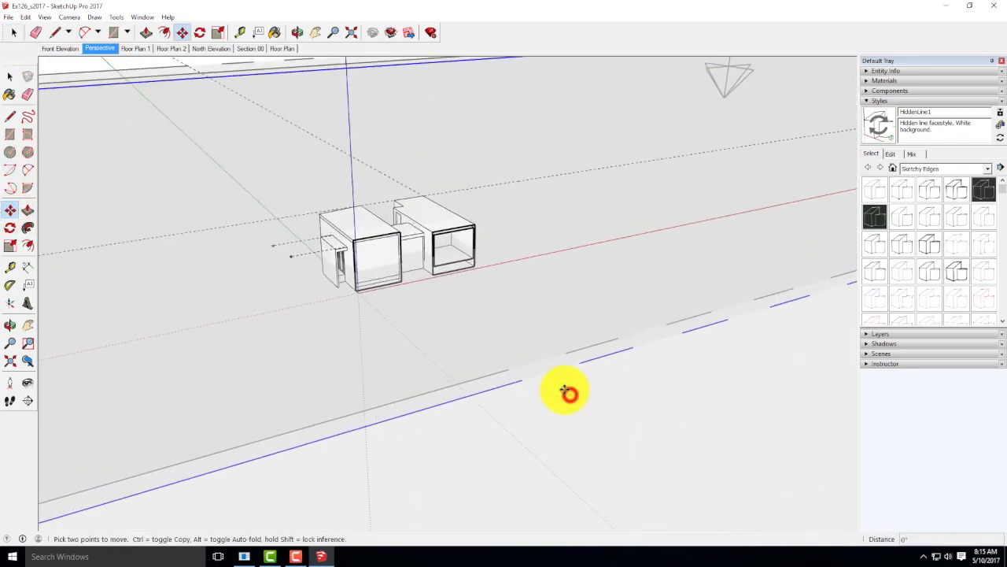
pyautogui.click(567, 391)
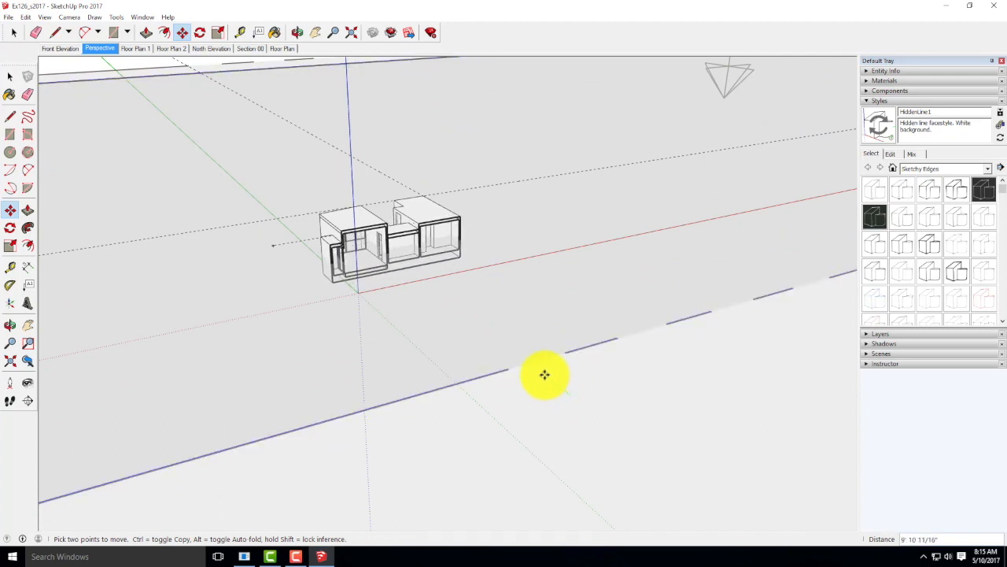
pyautogui.click(543, 373)
# - Move the section plane about 3' deeper into the house along the green axis
pyautogui.scroll(3, 393, 244)
pyautogui.press('o')
pyautogui.moveTo(540, 326); pyautogui.dragTo(533, 354)
pyautogui.press('m')
pyautogui.scroll(2, 390, 329)
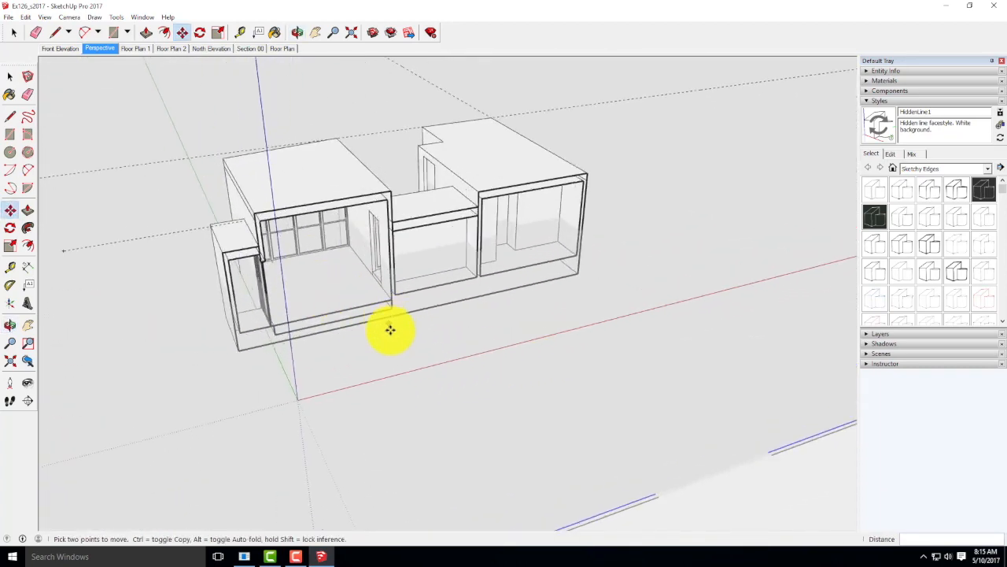
pyautogui.scroll(-1, 512, 331)
pyautogui.click(572, 404)
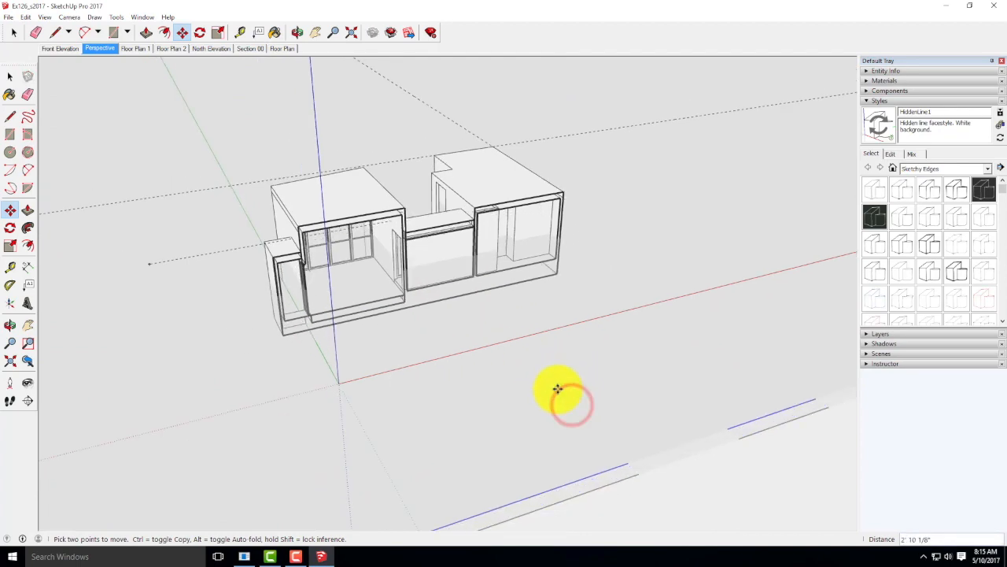
pyautogui.click(555, 385)
# - Face the section cut from the front and switch the camera to parallel projection
pyautogui.press('o')
pyautogui.moveTo(430, 173); pyautogui.dragTo(348, 275)
pyautogui.press('m')
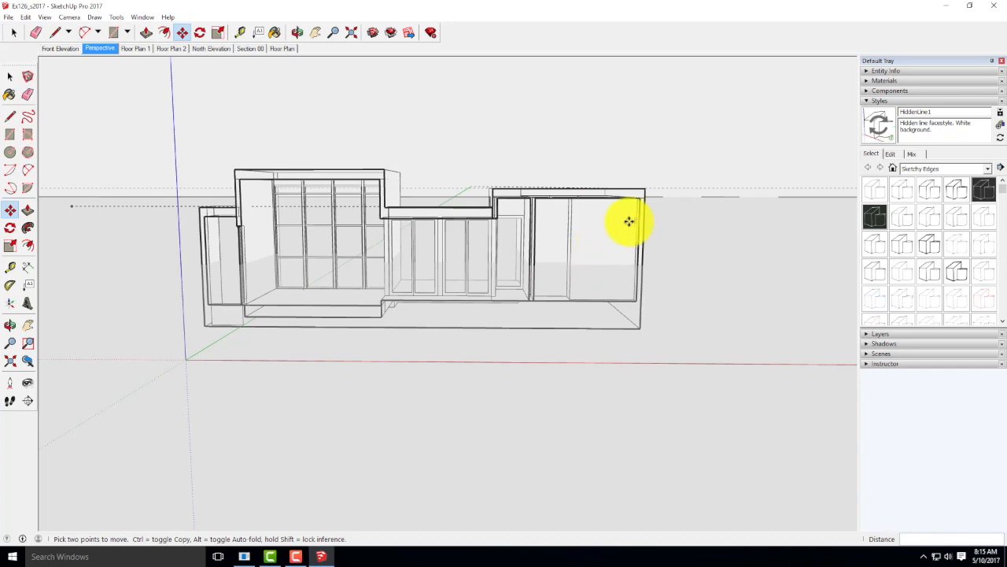
pyautogui.press('o')
pyautogui.moveTo(427, 233); pyautogui.dragTo(433, 213)
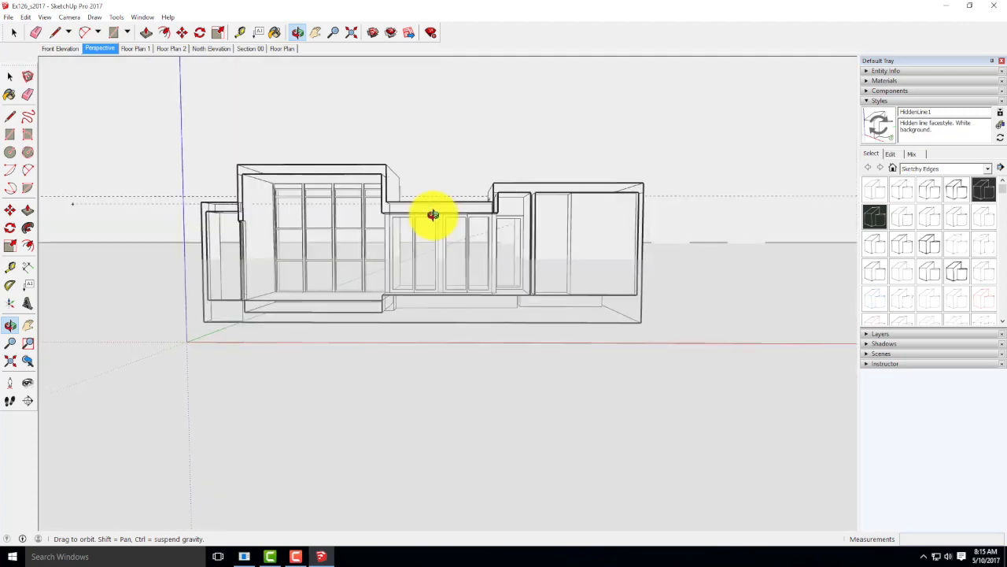
pyautogui.press('m')
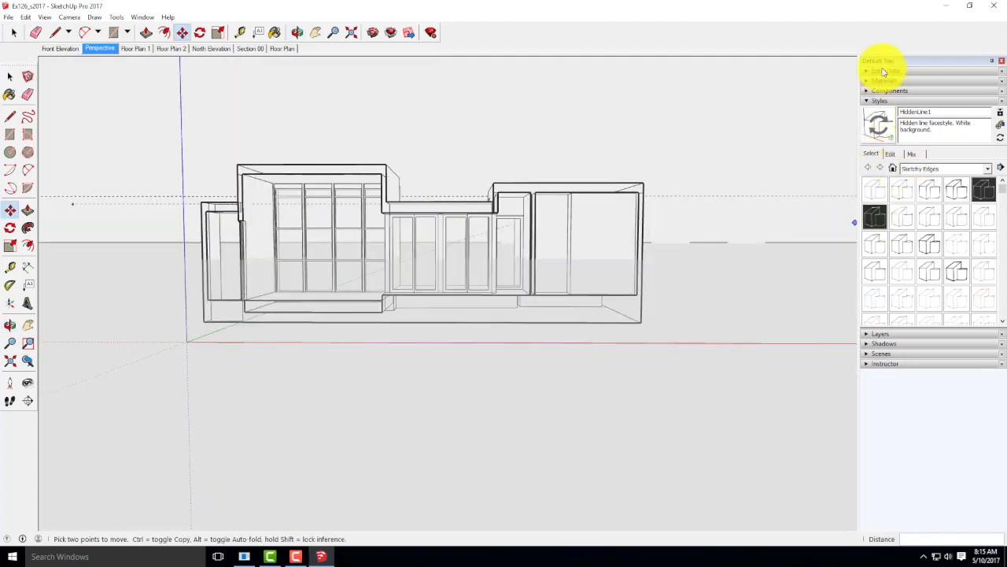
pyautogui.click(76, 18)
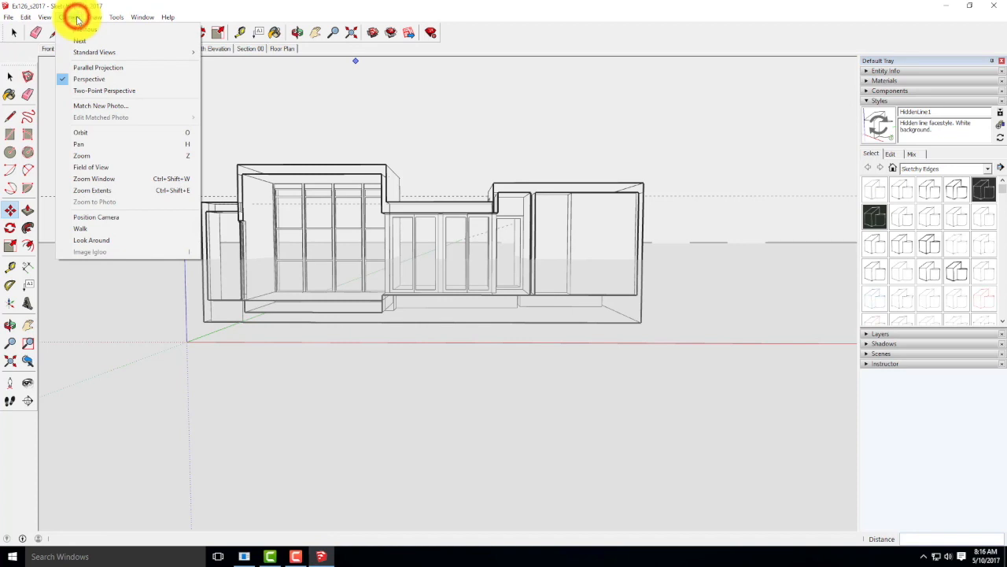
pyautogui.click(89, 72)
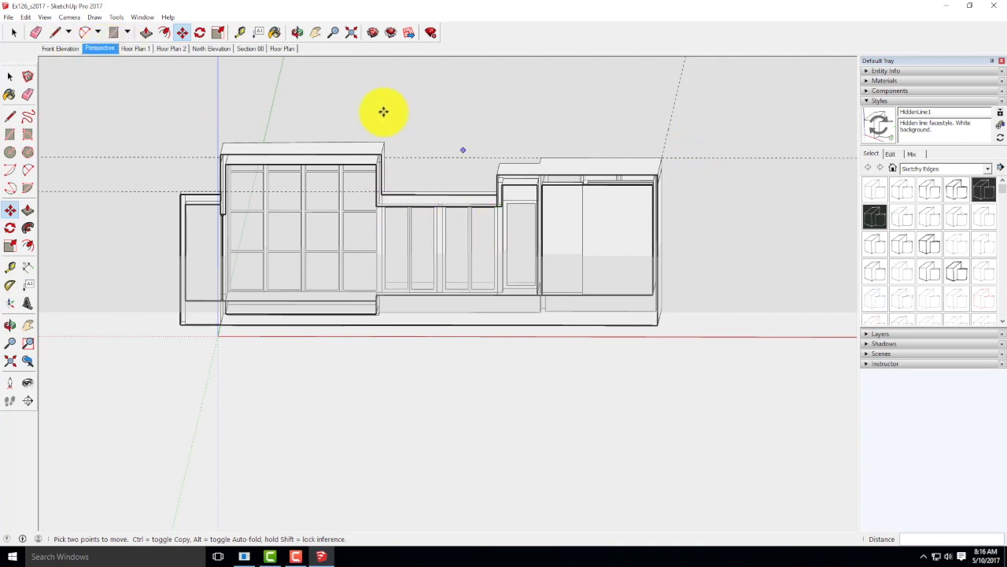
# - Try the standard Back view of the house
pyautogui.click(69, 16)
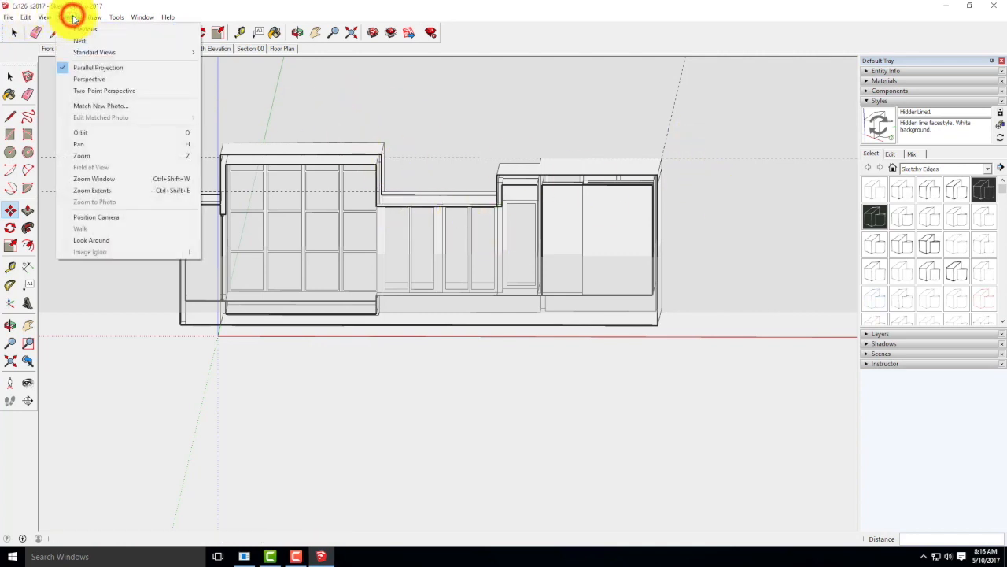
pyautogui.moveTo(85, 52)
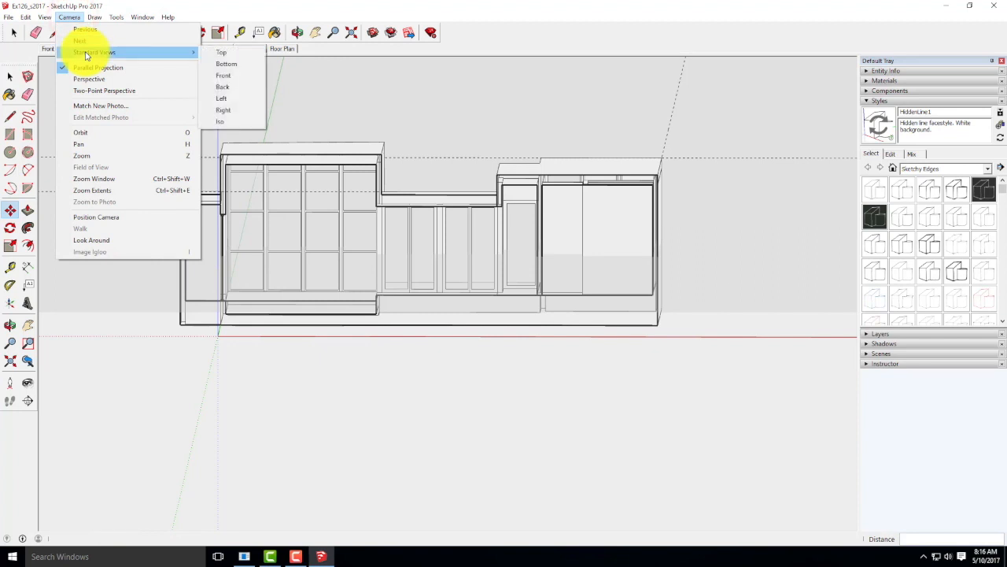
pyautogui.click(235, 88)
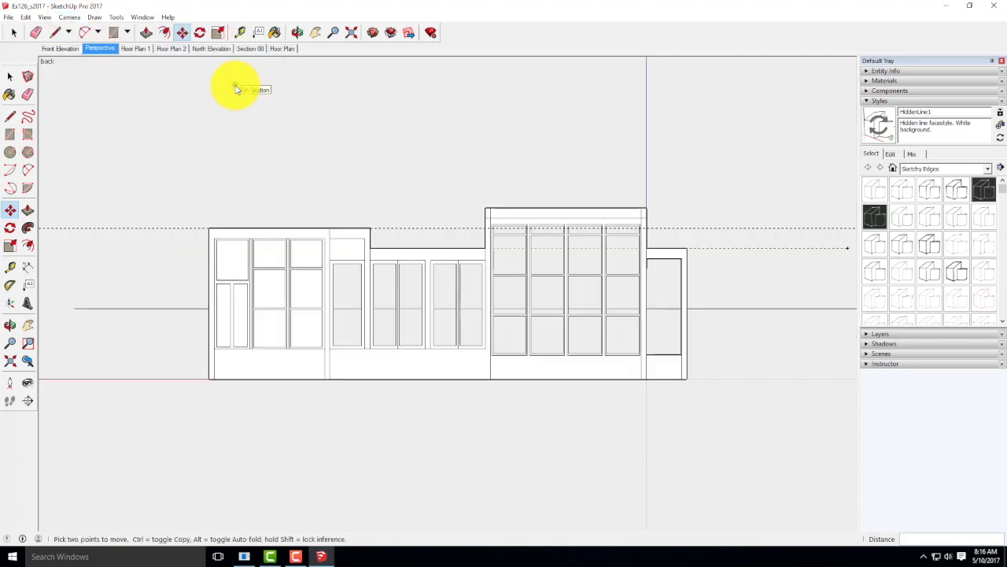
# - Set the camera to the standard Front view, with the whole section cut framed
pyautogui.click(70, 17)
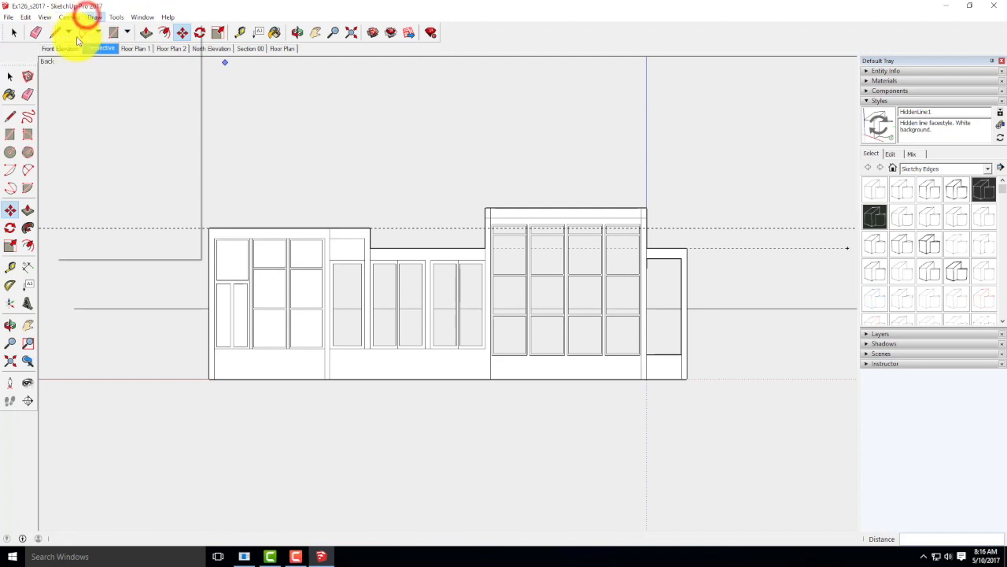
pyautogui.moveTo(118, 52)
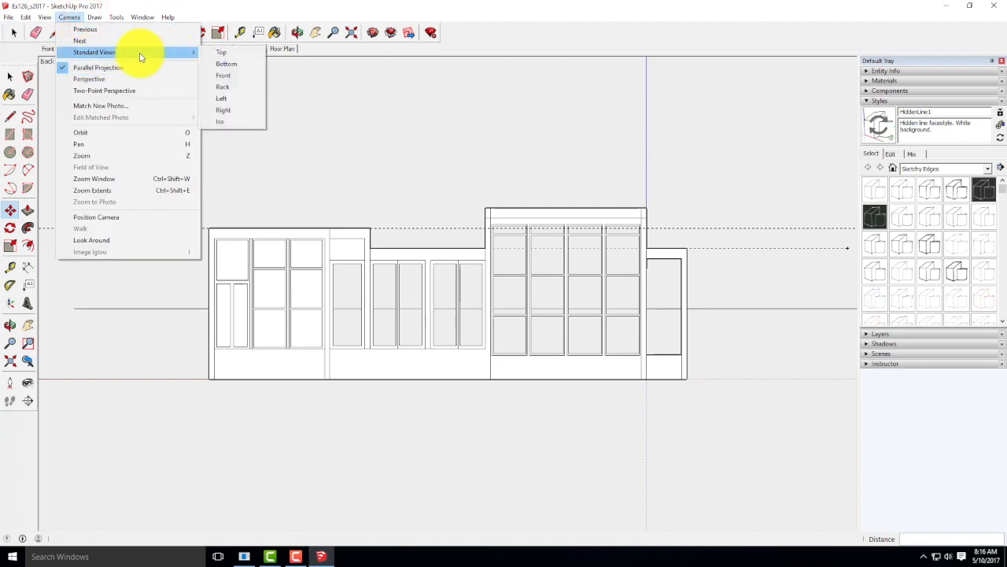
pyautogui.click(227, 77)
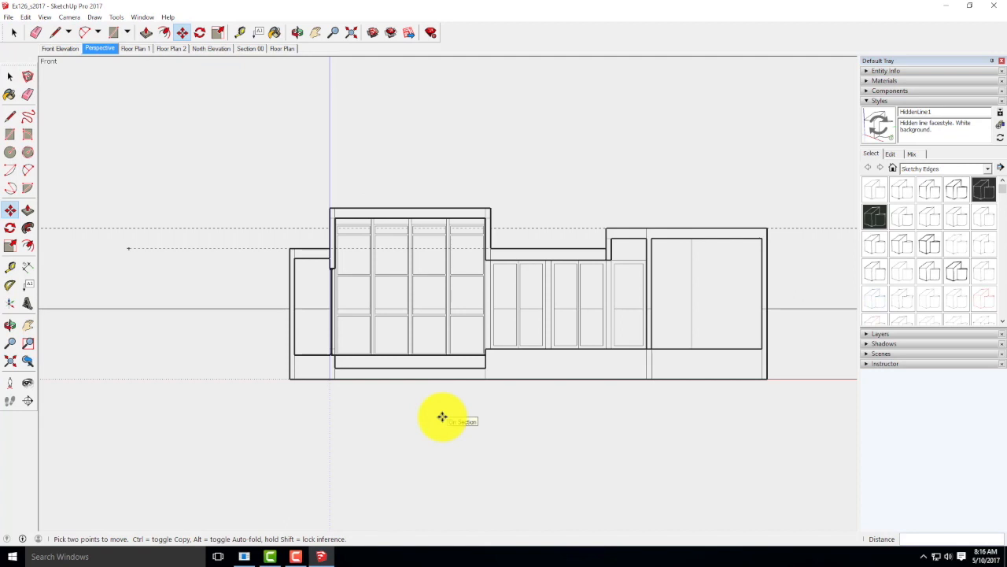
pyautogui.scroll(-2, 148, 259)
pyautogui.scroll(2, 433, 260)
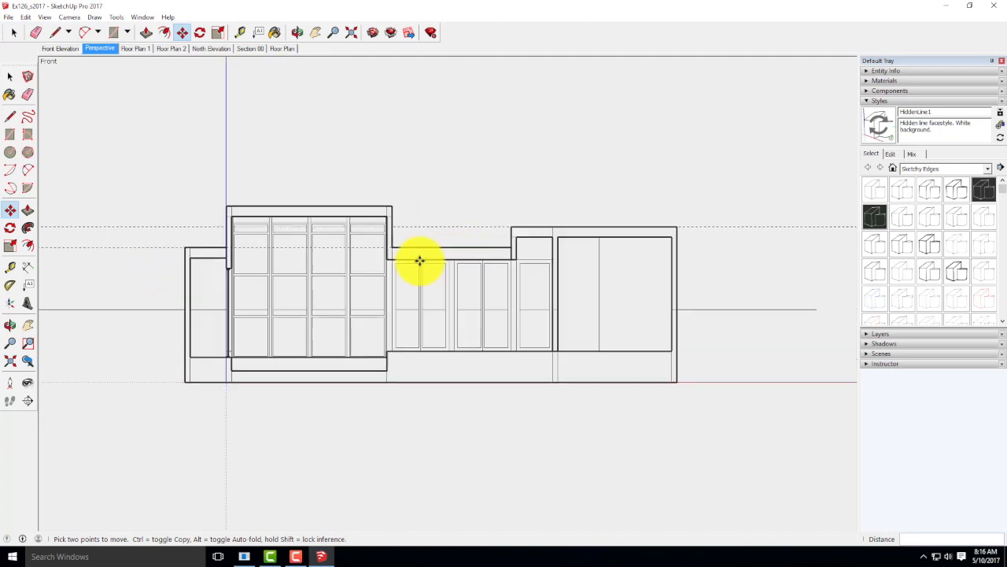
pyautogui.scroll(2, 272, 251)
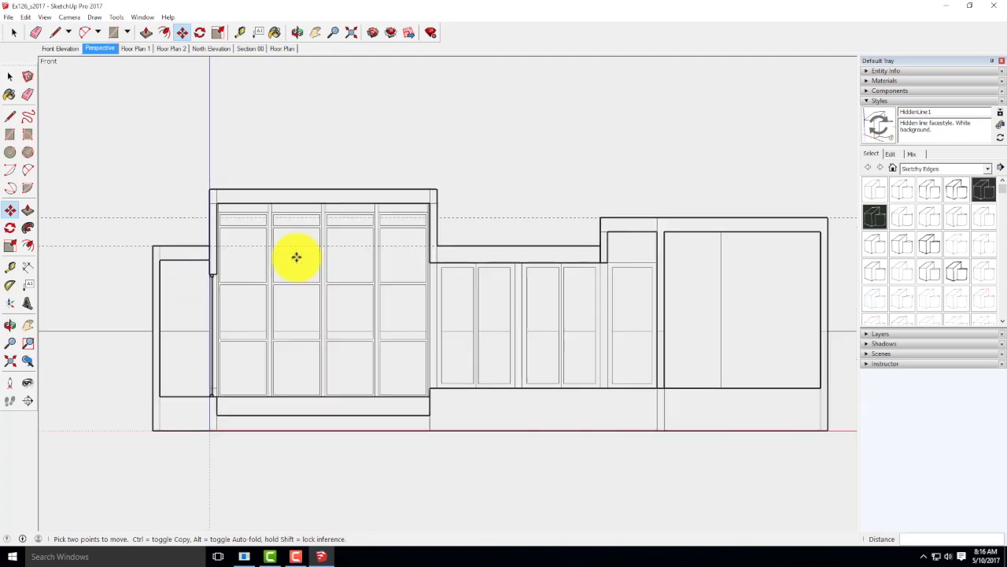
pyautogui.scroll(-1, 441, 272)
pyautogui.scroll(-1, 548, 276)
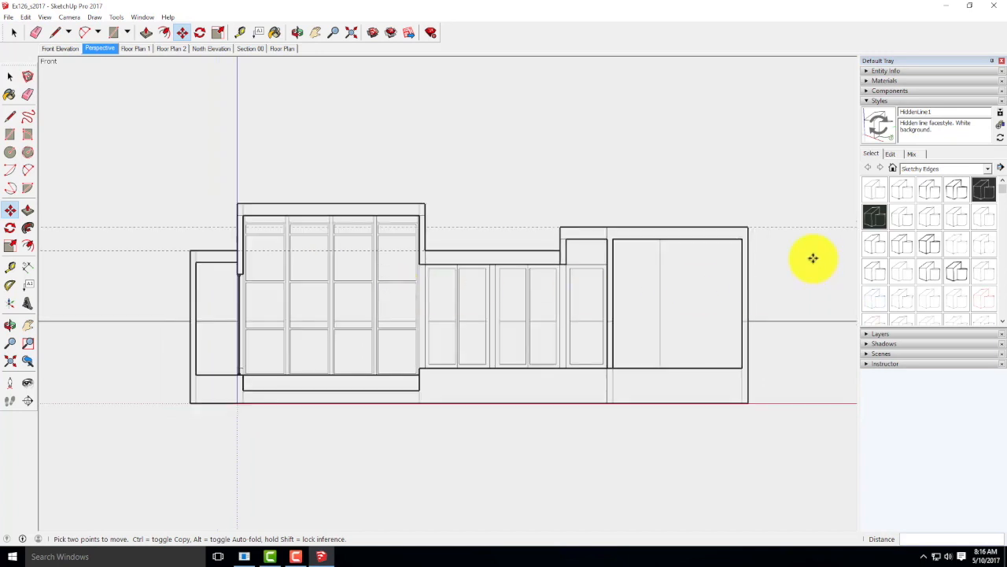
pyautogui.scroll(-1, 804, 261)
pyautogui.scroll(-1, 139, 252)
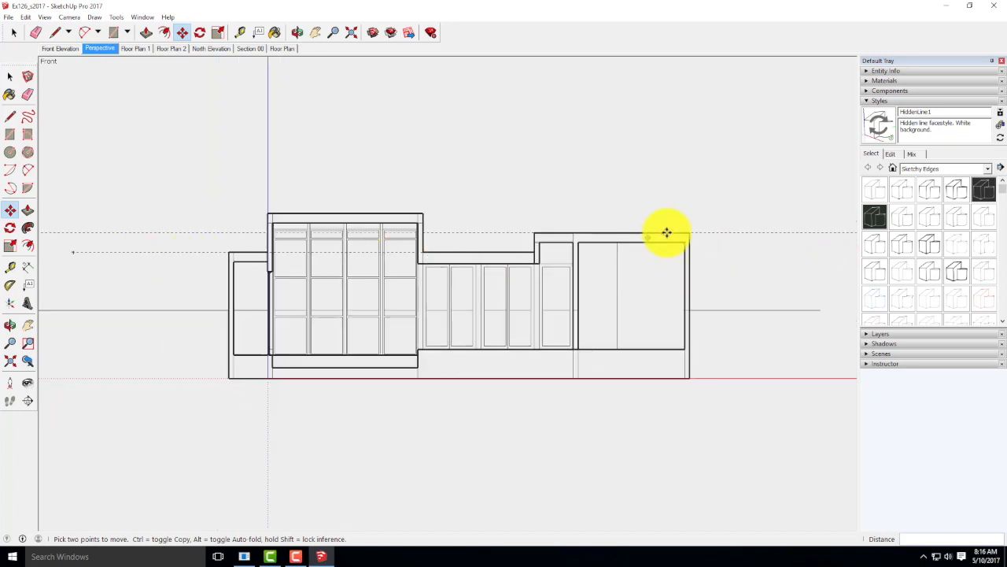
pyautogui.scroll(1, 634, 207)
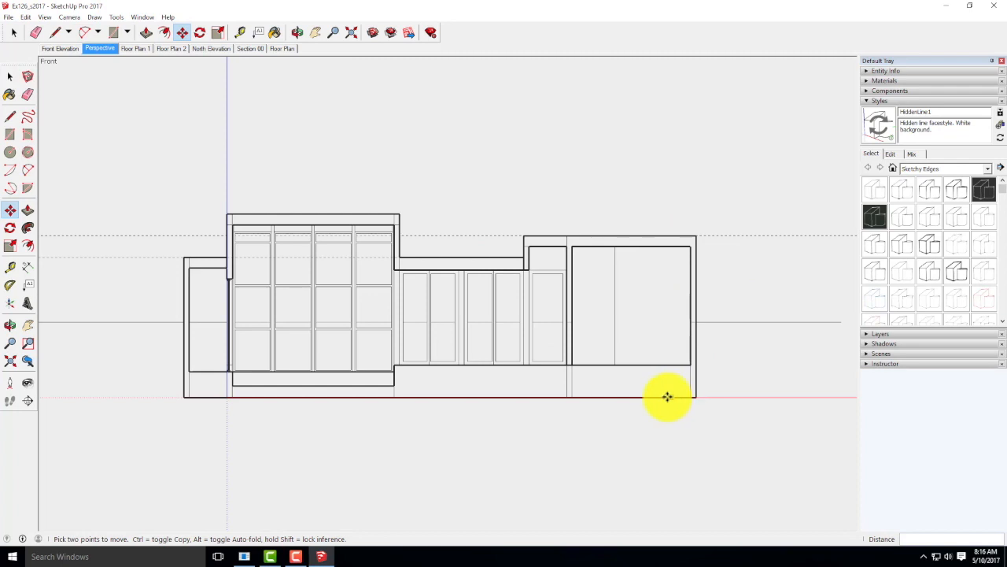
# - Hide the axes, the guides and the section planes, leaving the section cut displayed
pyautogui.click(45, 18)
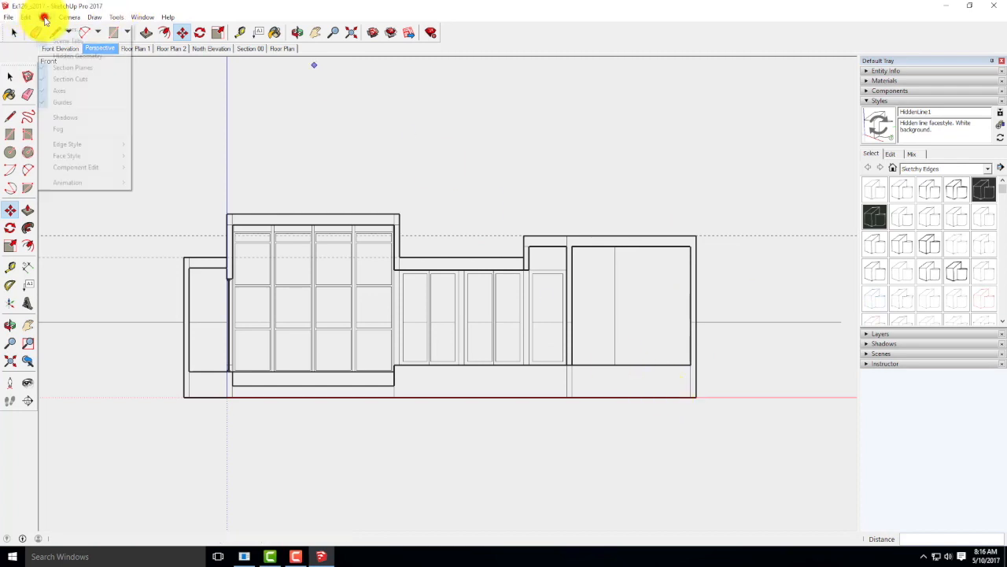
pyautogui.click(60, 90)
pyautogui.click(45, 17)
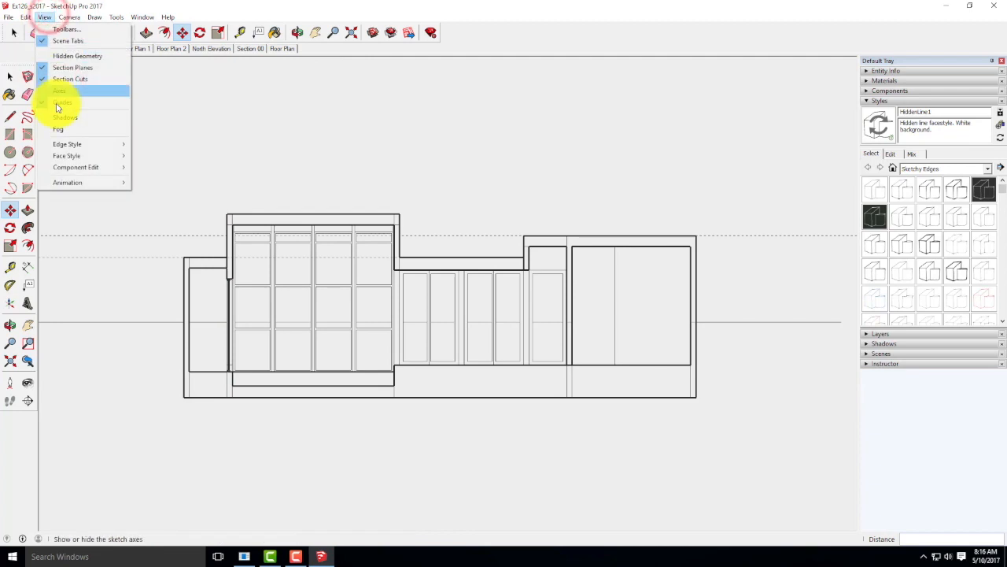
pyautogui.click(60, 103)
pyautogui.click(43, 16)
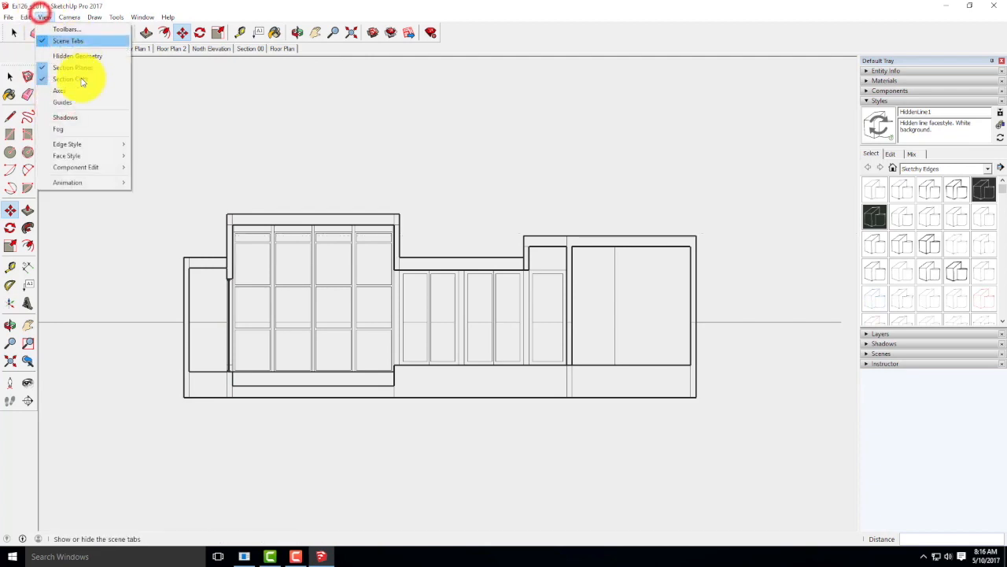
pyautogui.click(82, 69)
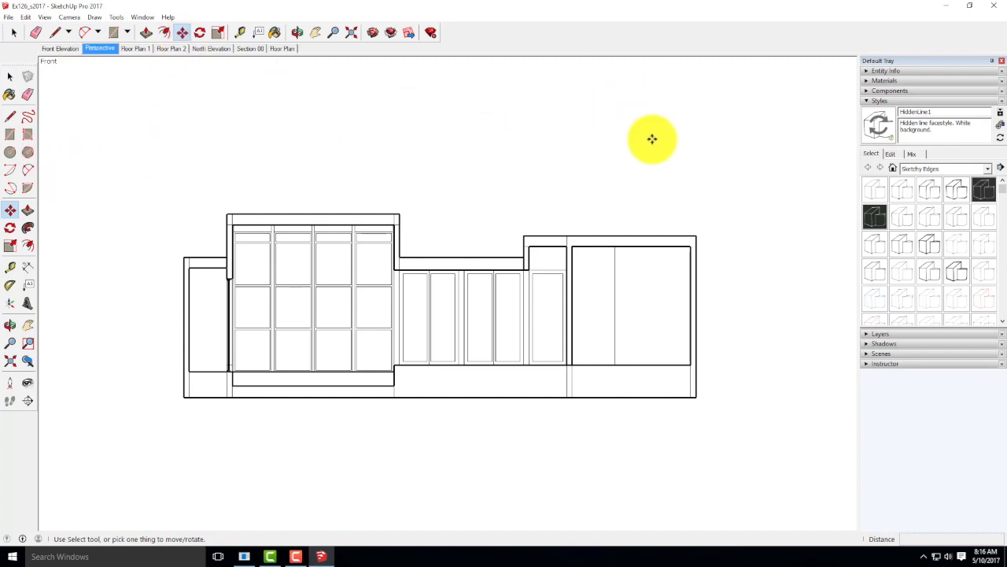
# - Add a new scene from the current section view, choosing to do nothing to save the style changes
pyautogui.click(869, 103)
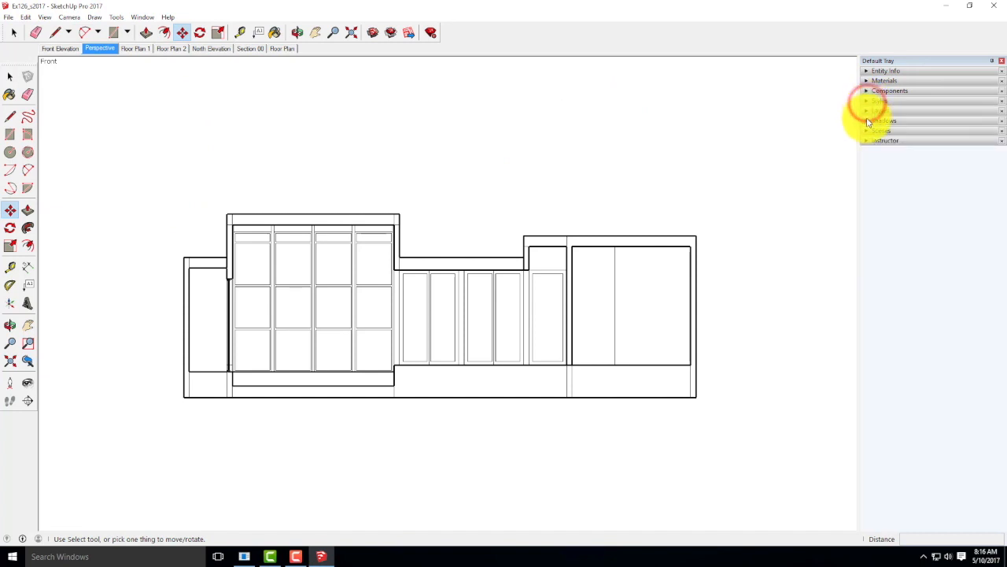
pyautogui.click(867, 130)
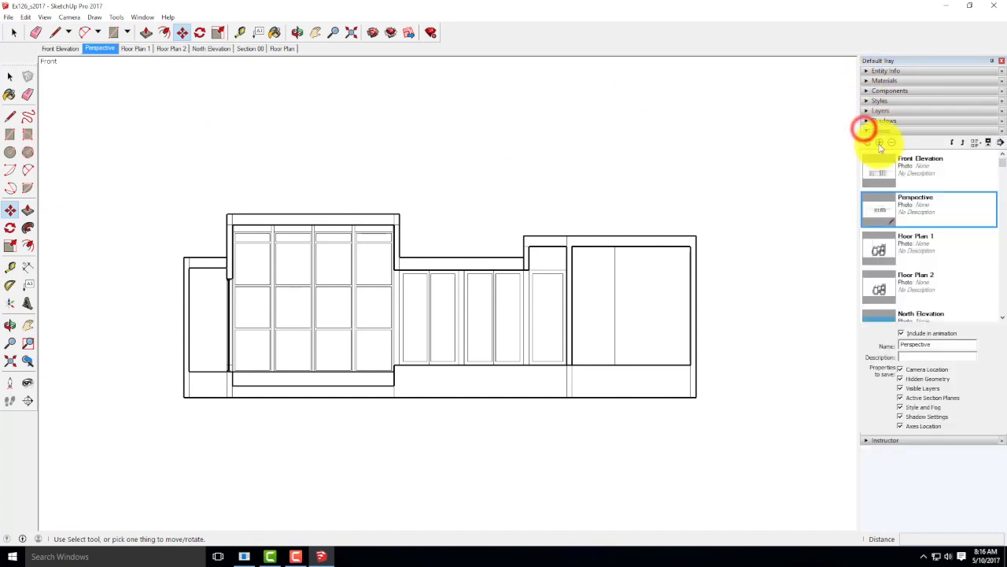
pyautogui.click(880, 142)
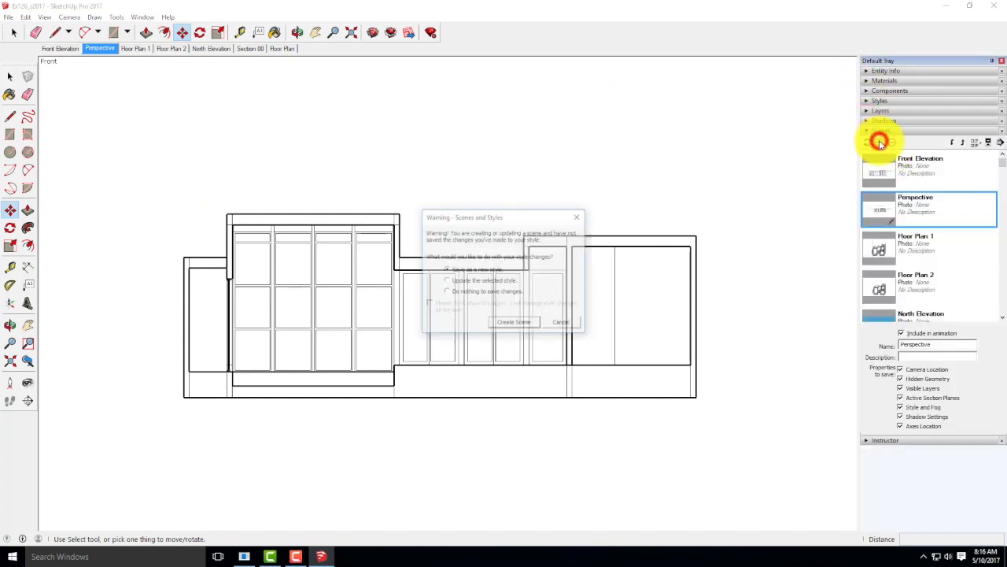
pyautogui.click(480, 290)
pyautogui.click(511, 325)
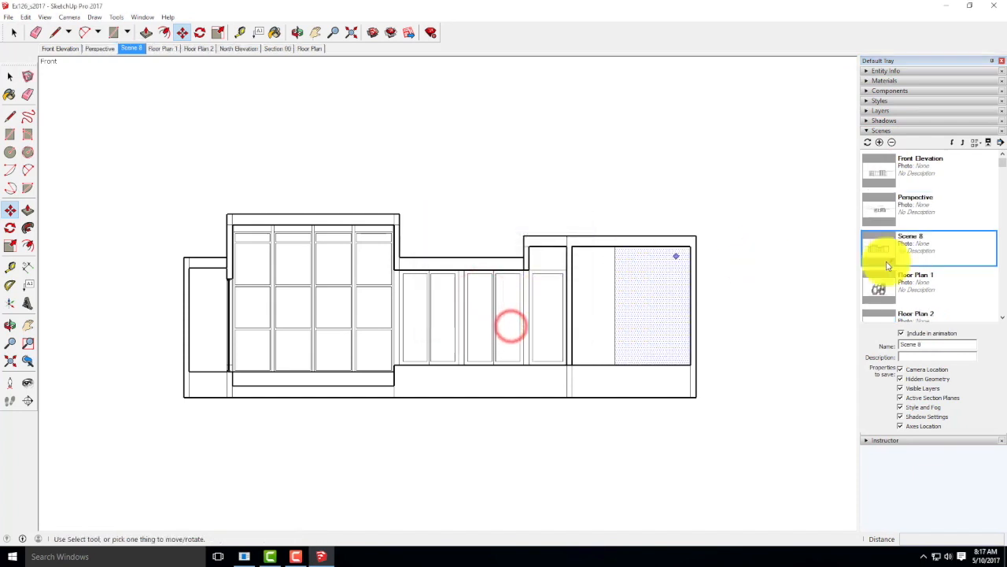
# - Rename the new scene as Section01
pyautogui.click(925, 344)
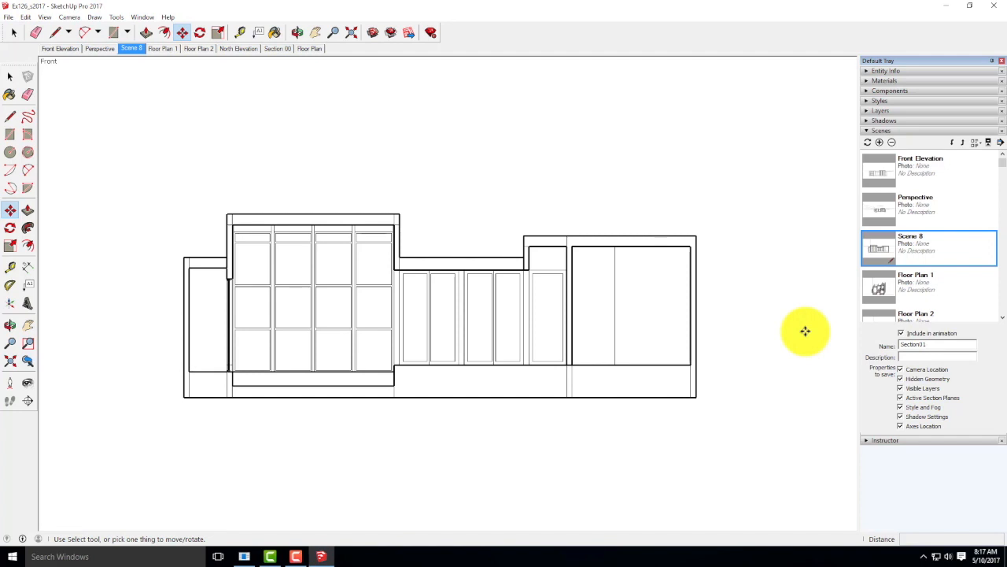
pyautogui.write('Section01')
pyautogui.press('Return')
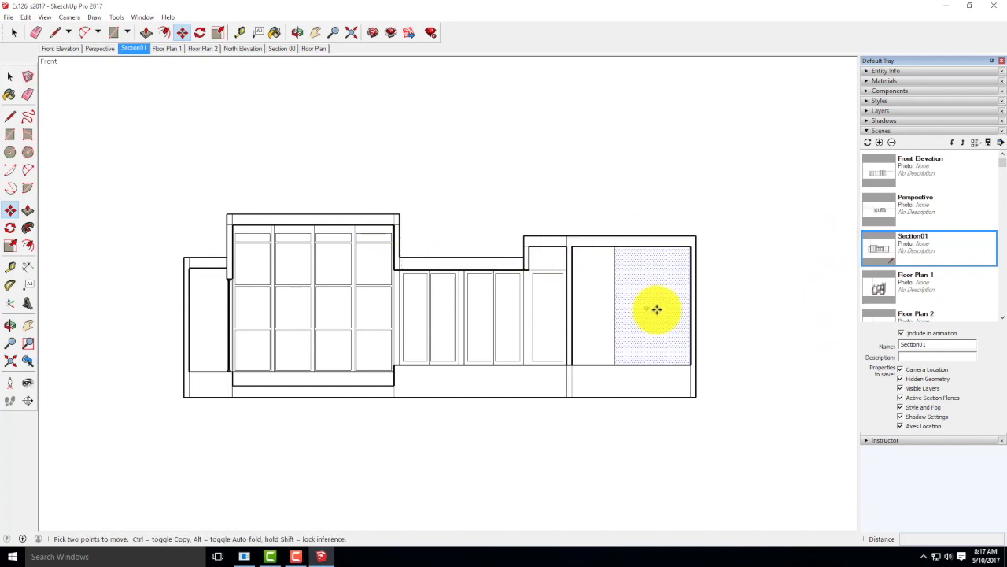
# - Start a 2D graphic export and browse to the Ex129 folder under Live Demonstrations, Live - A135 Exercises
pyautogui.click(10, 17)
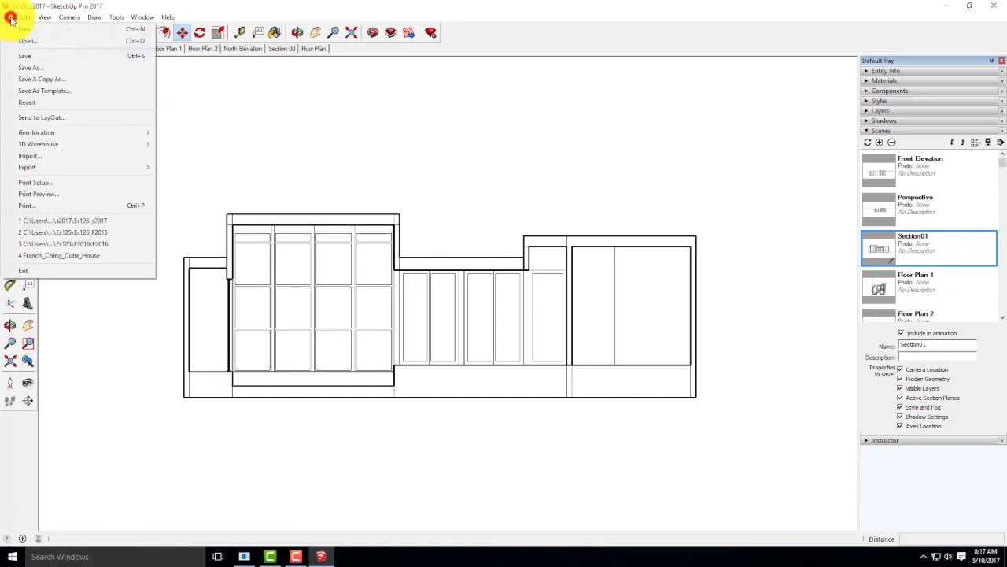
pyautogui.moveTo(33, 167)
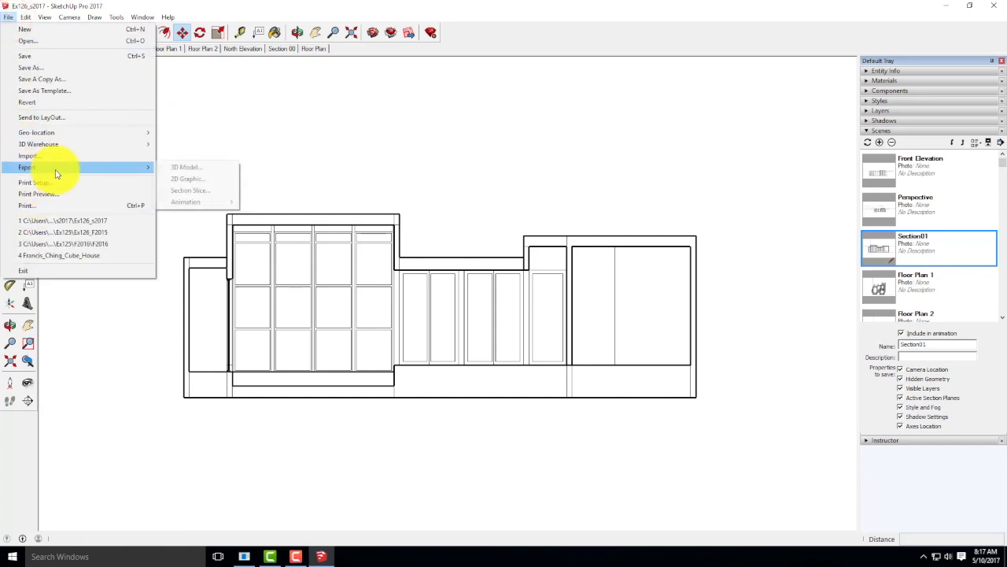
pyautogui.click(203, 179)
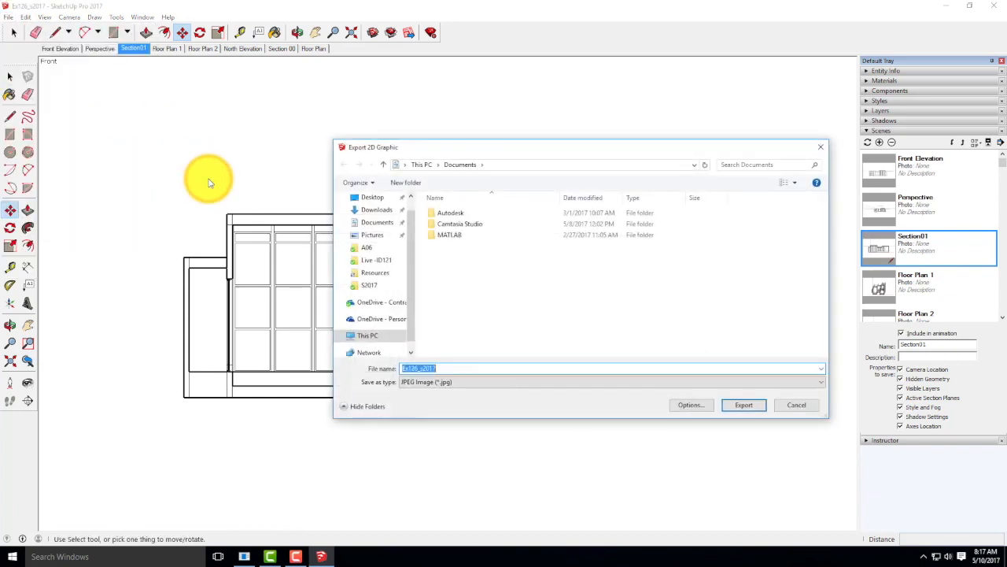
pyautogui.click(381, 303)
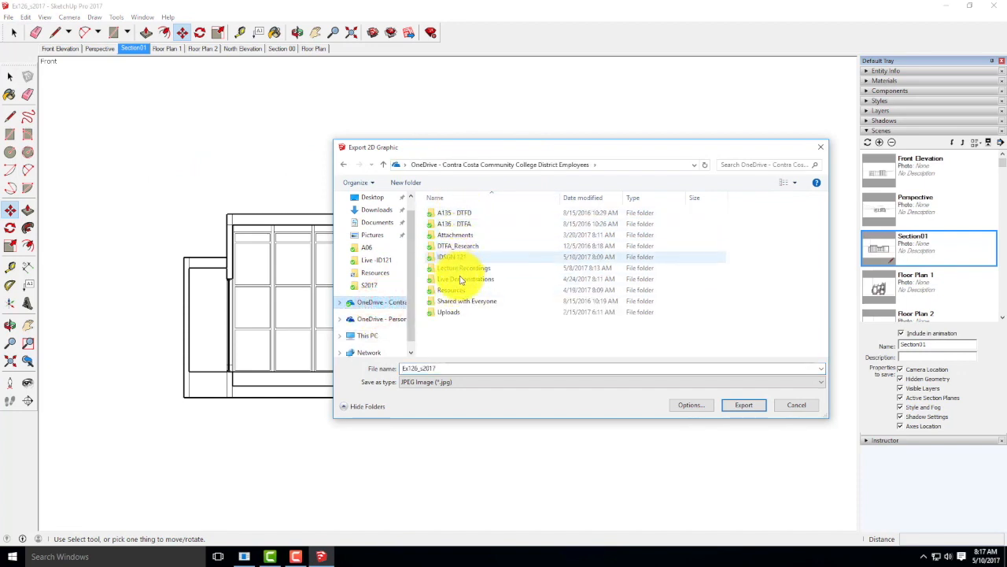
pyautogui.doubleClick(465, 280)
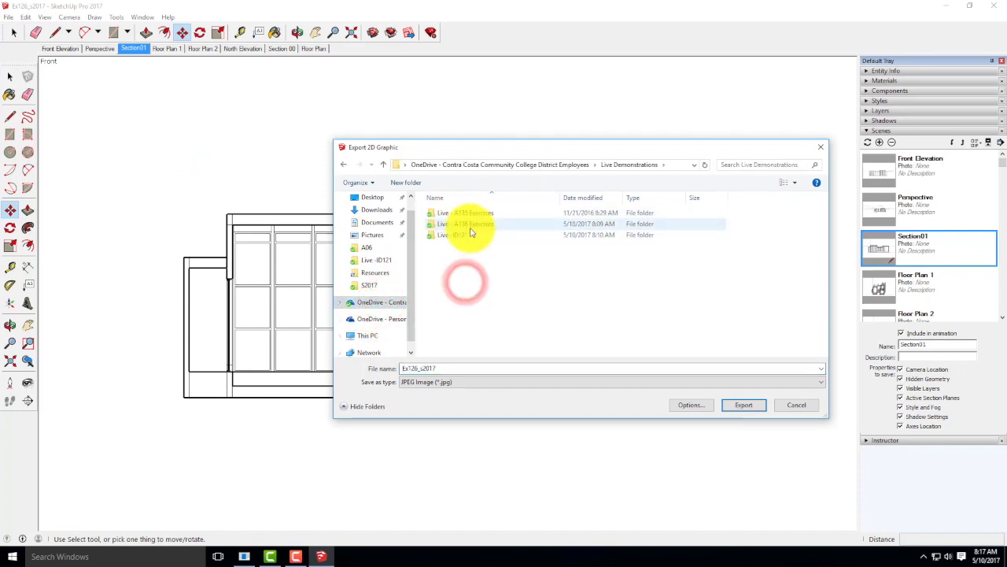
pyautogui.doubleClick(472, 214)
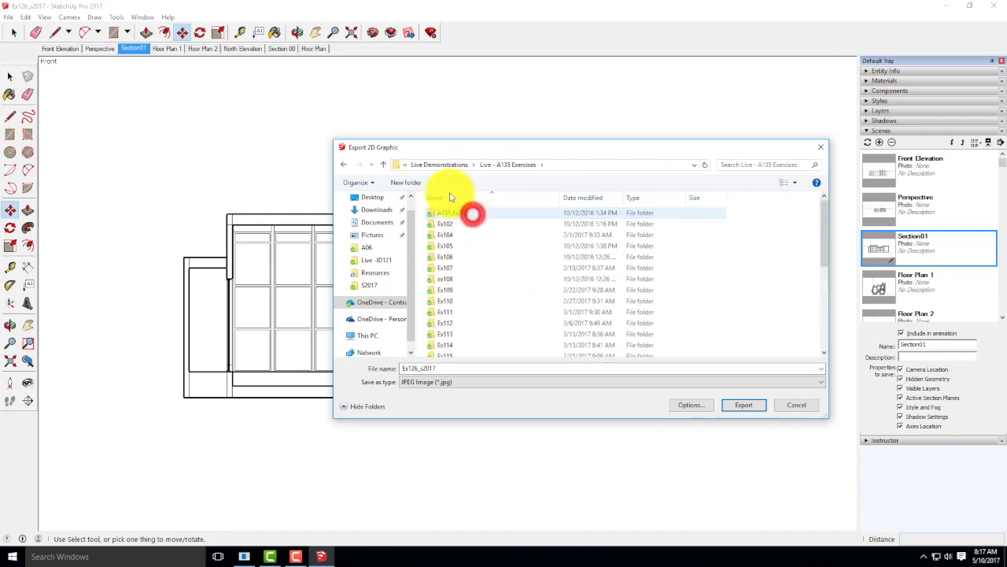
pyautogui.scroll(-5, 464, 321)
pyautogui.scroll(-1, 465, 322)
pyautogui.doubleClick(441, 329)
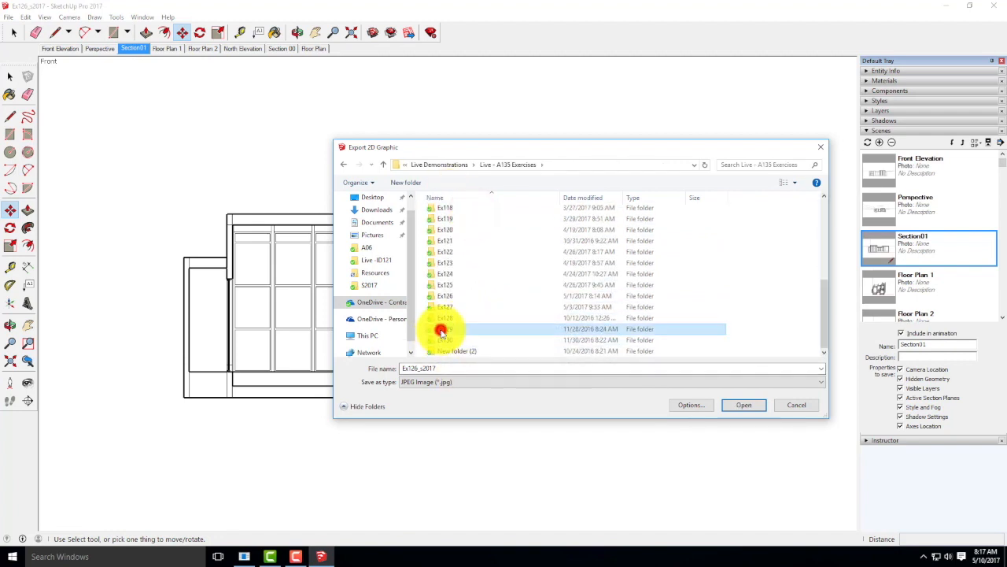
# - Create a new folder named S2017 inside the Ex129 folder and open it as the export location
pyautogui.click(401, 182)
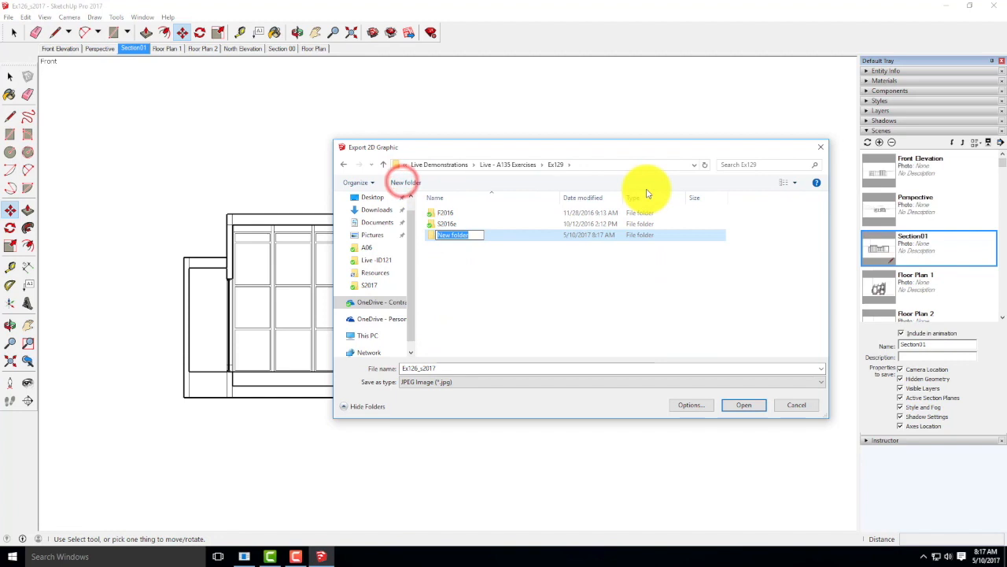
pyautogui.write('F')
pyautogui.press('BackSpace')
pyautogui.write('S20')
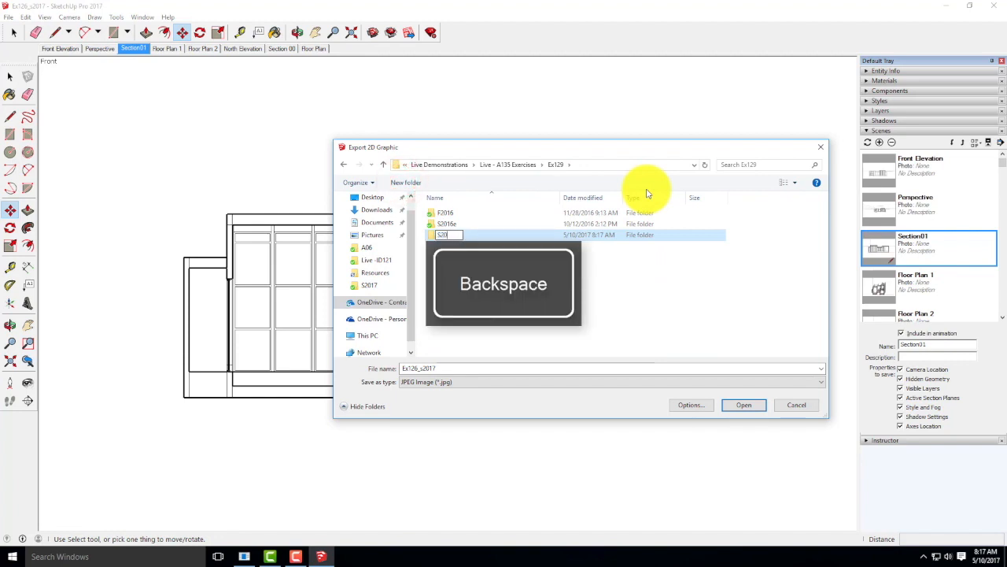
pyautogui.press('Return')
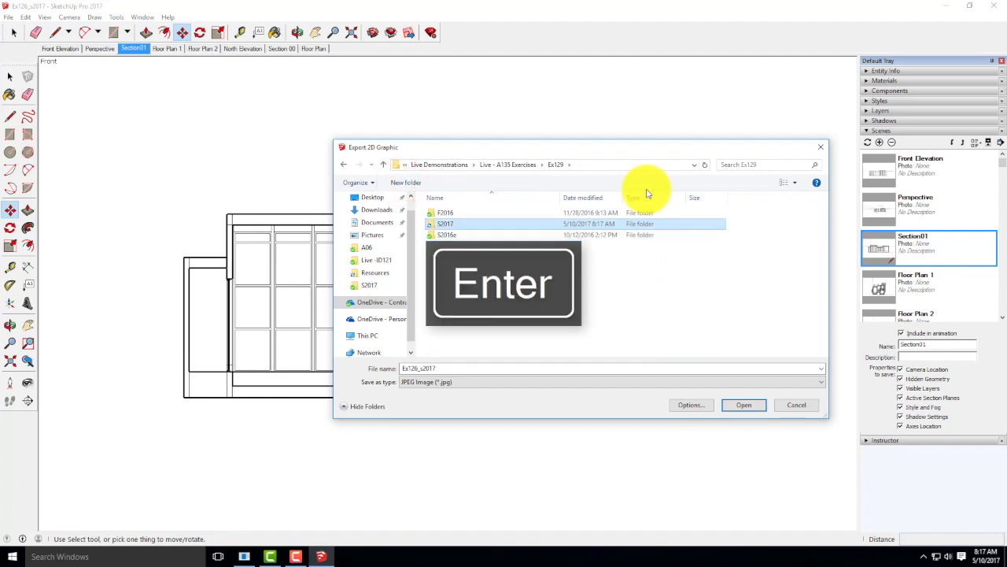
pyautogui.doubleClick(472, 223)
# - Export the section view as a JPEG named Ex129_s2017_lines, accepting the JPG options with a 5000-pixel image width
pyautogui.click(441, 366)
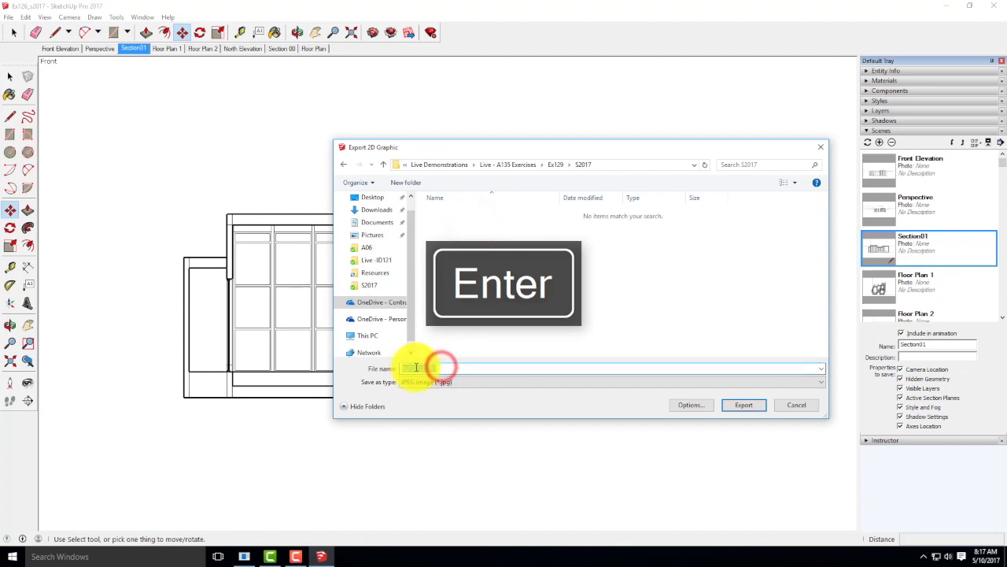
pyautogui.click(416, 367)
pyautogui.press('BackSpace')
pyautogui.write('9')
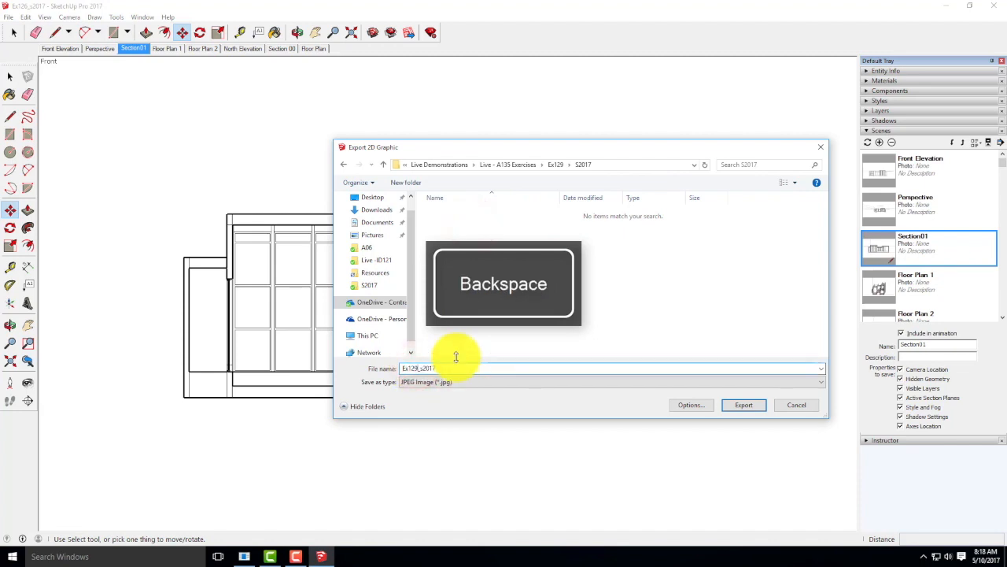
pyautogui.write('_s2017_lines')
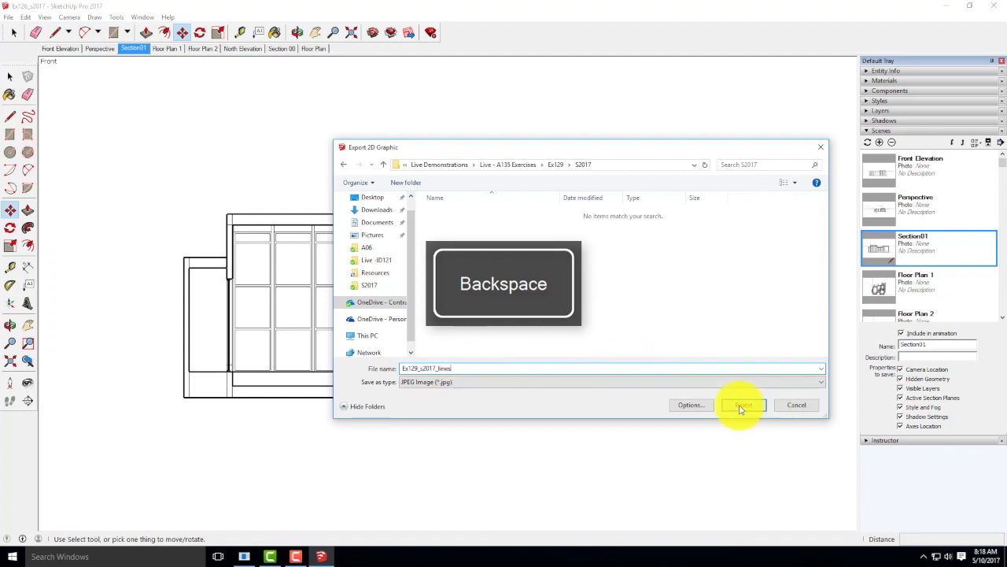
pyautogui.click(706, 407)
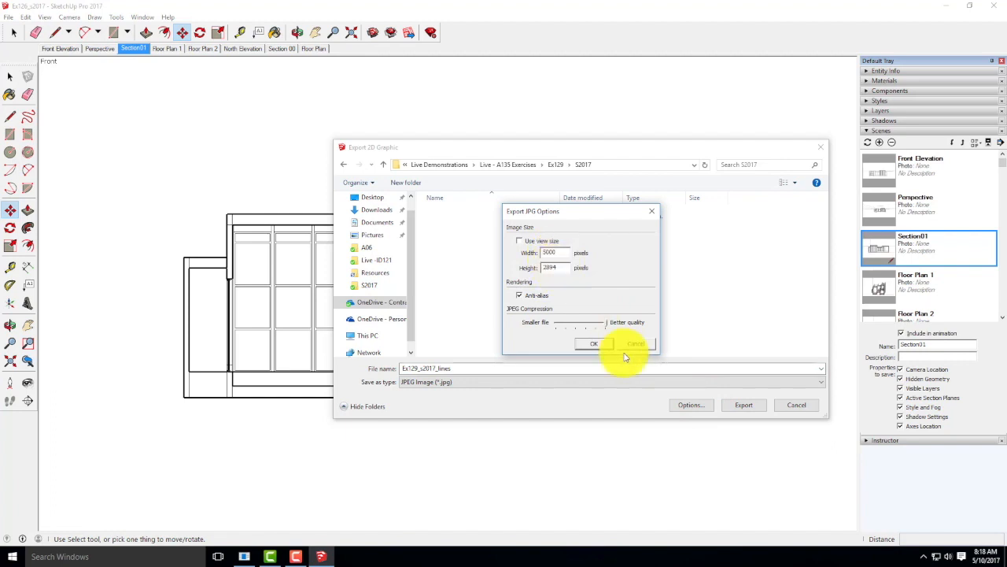
pyautogui.click(602, 342)
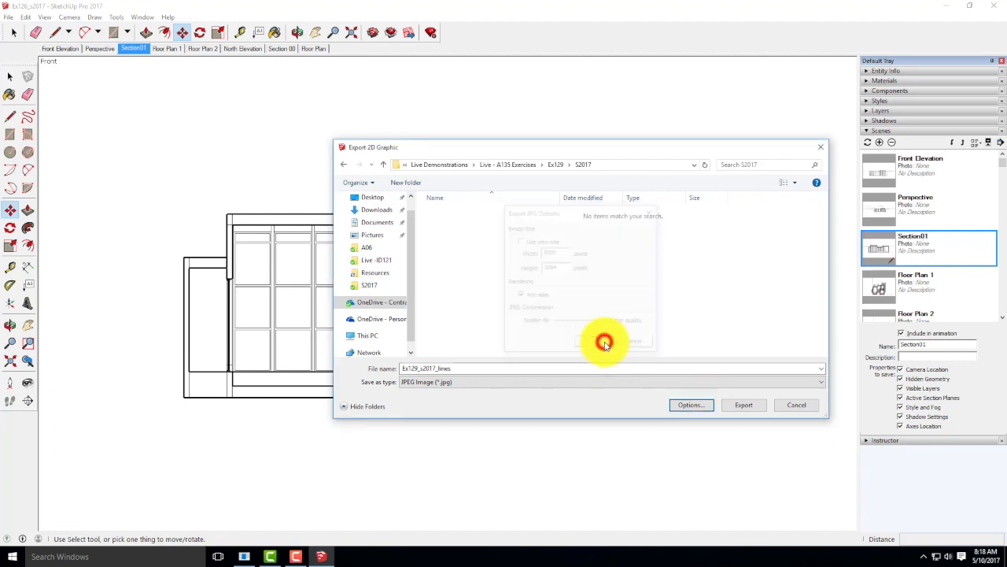
pyautogui.click(738, 409)
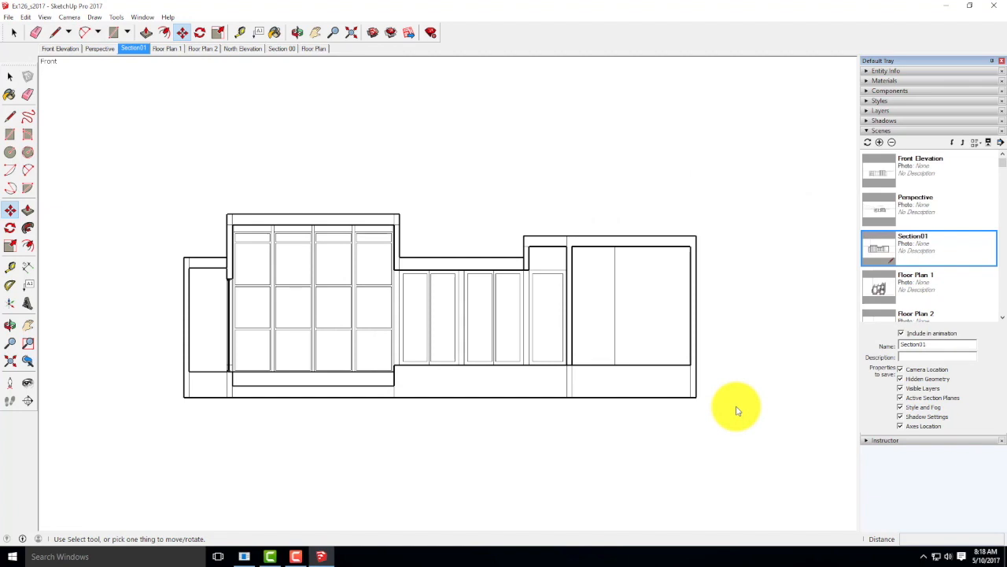
# - Preview the section with X-ray from the style's face settings and switch X-ray back off
pyautogui.click(871, 130)
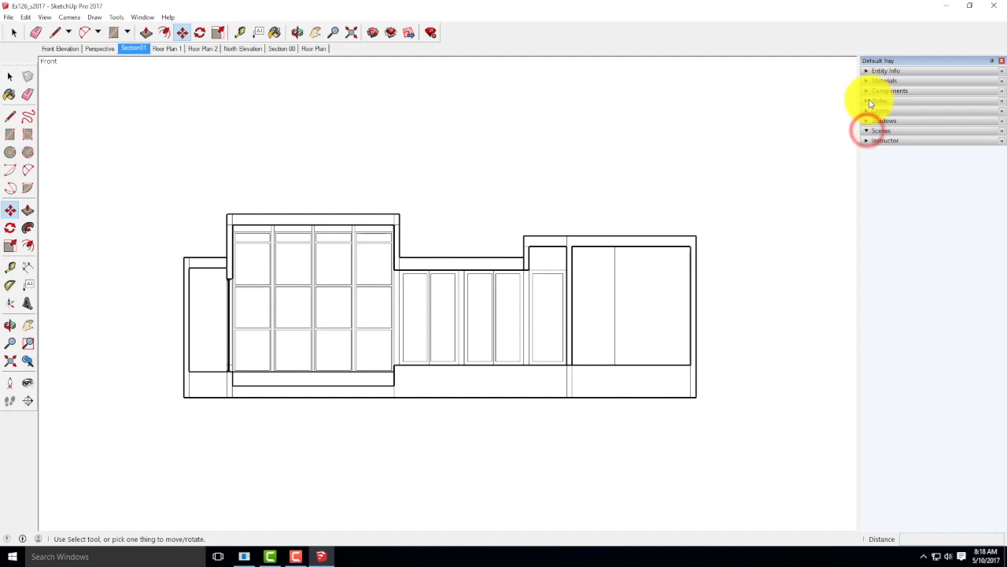
pyautogui.click(871, 102)
pyautogui.click(895, 155)
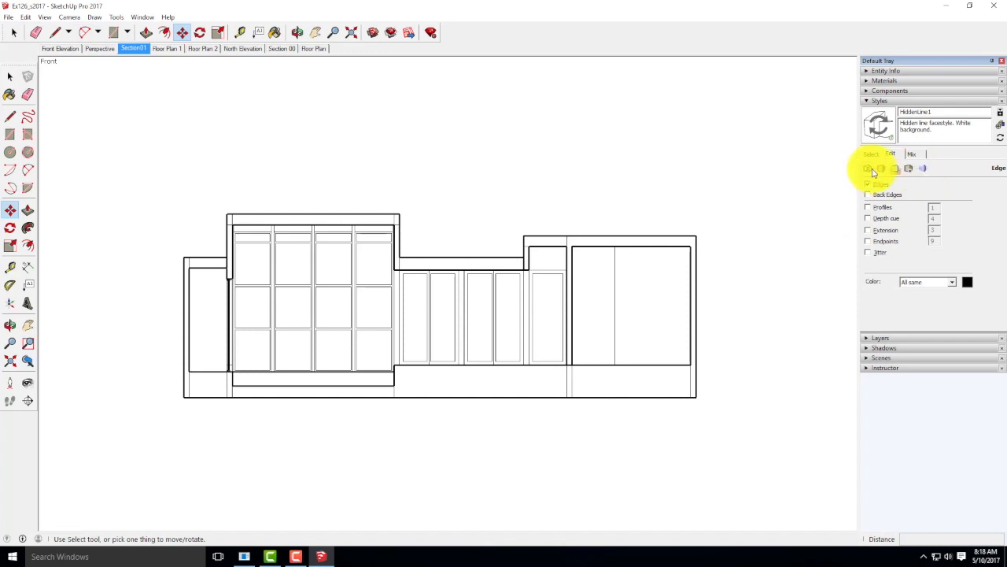
pyautogui.click(882, 169)
pyautogui.click(944, 225)
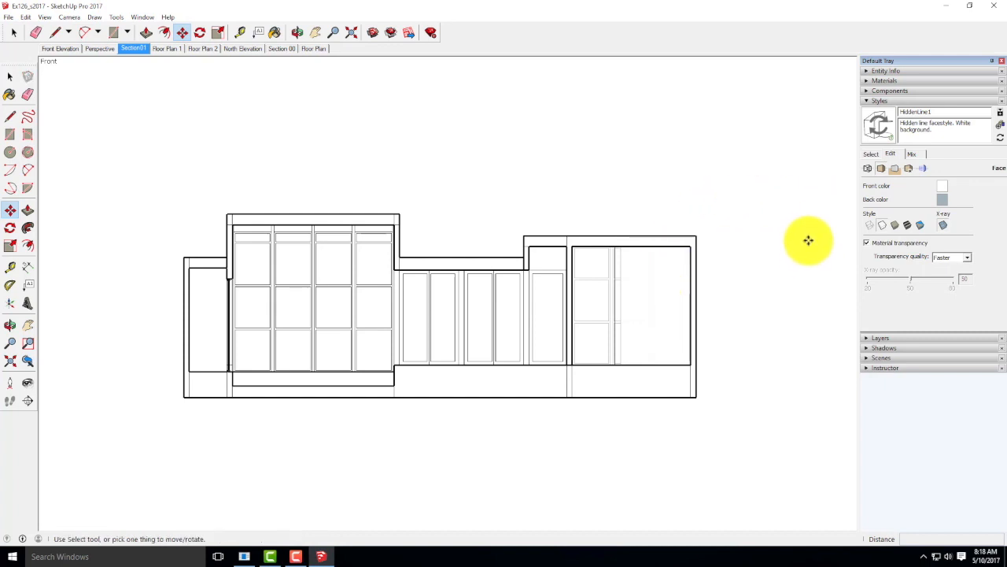
pyautogui.click(943, 226)
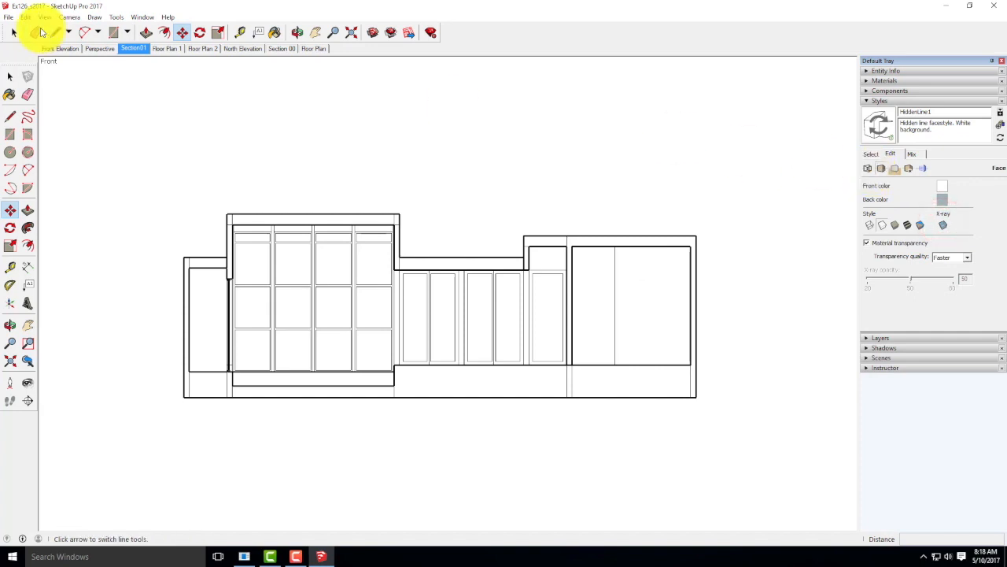
# - Hide the section cuts to preview the uncut front view in X-ray, and restore the section cuts with X-ray off
pyautogui.click(46, 17)
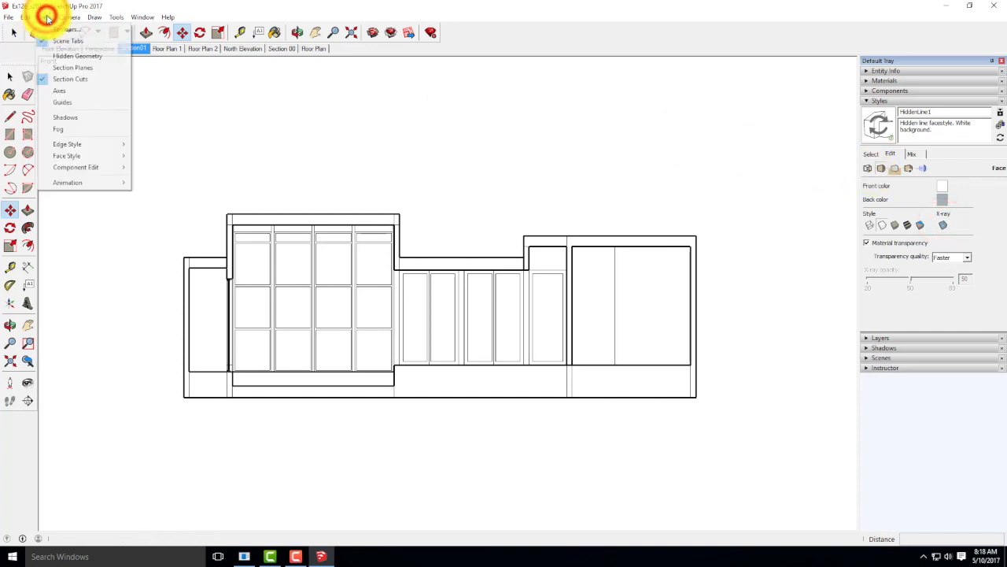
pyautogui.click(68, 80)
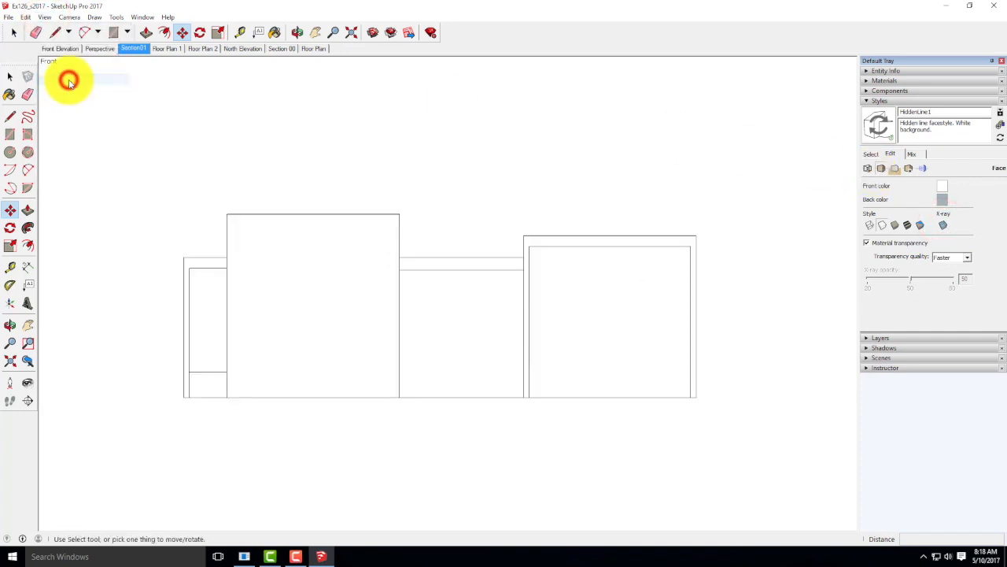
pyautogui.click(945, 227)
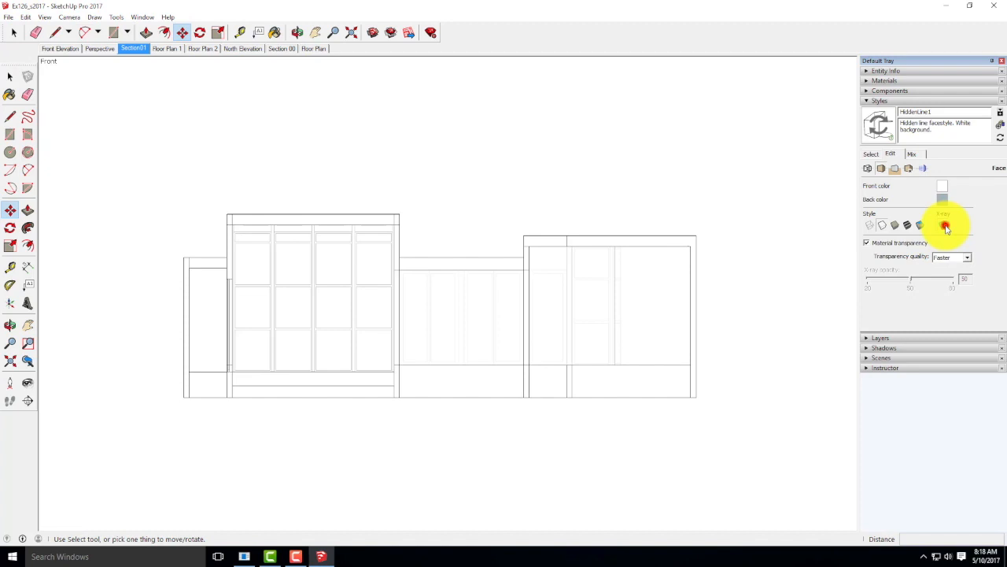
pyautogui.click(945, 226)
pyautogui.click(45, 17)
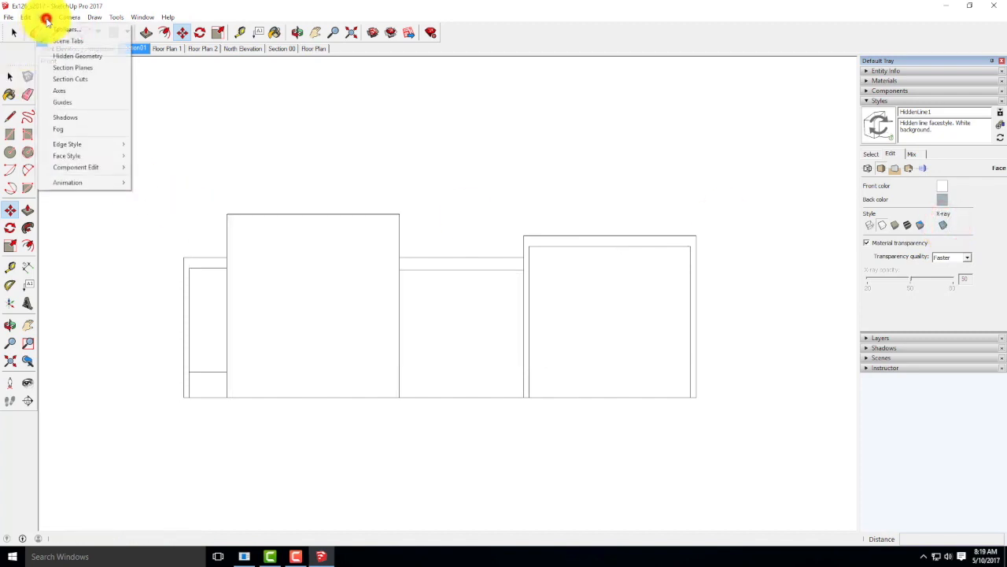
pyautogui.click(69, 79)
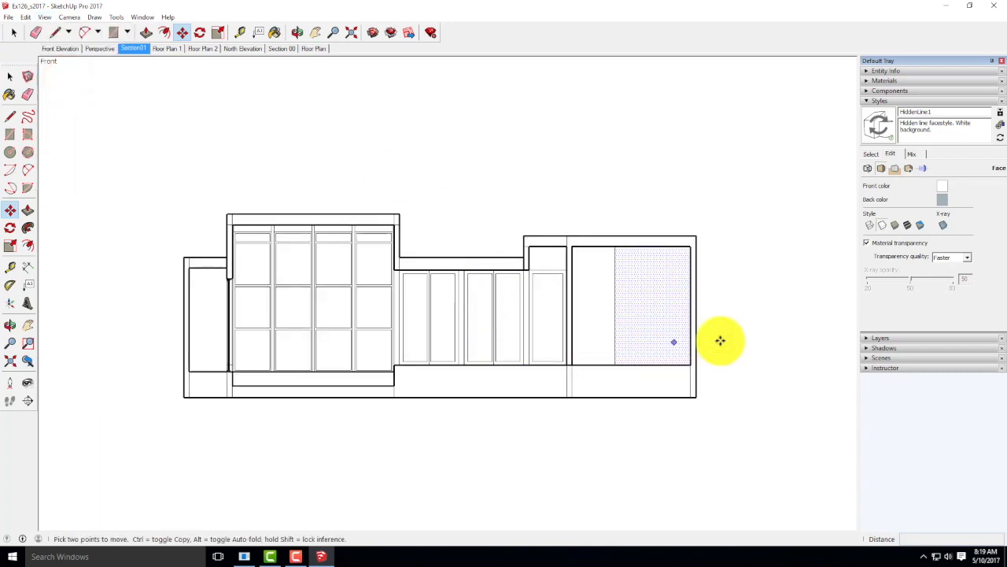
# - Show the Sketchy Edges style collection and preview the section with shadows, switching the shadows back off
pyautogui.click(871, 156)
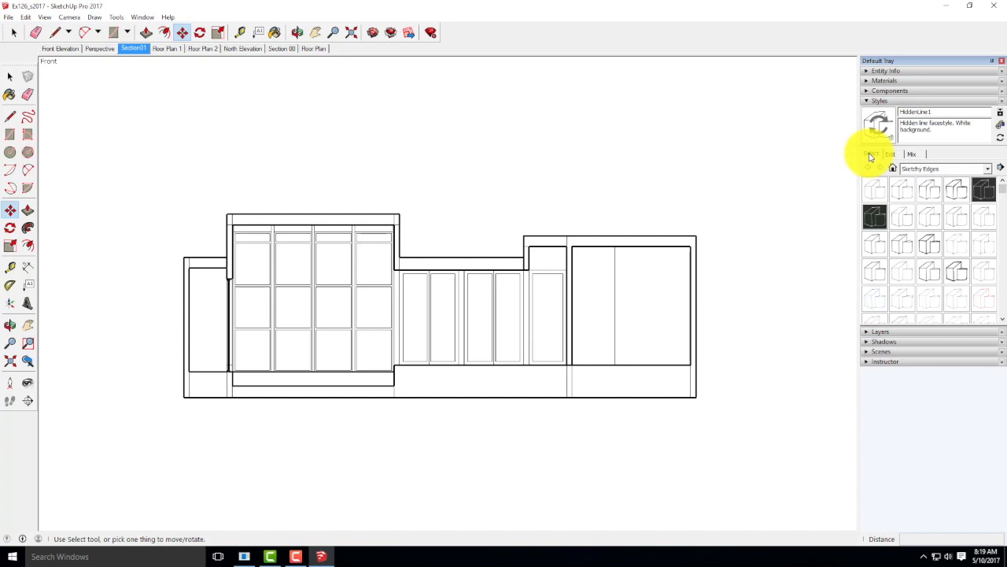
pyautogui.click(48, 14)
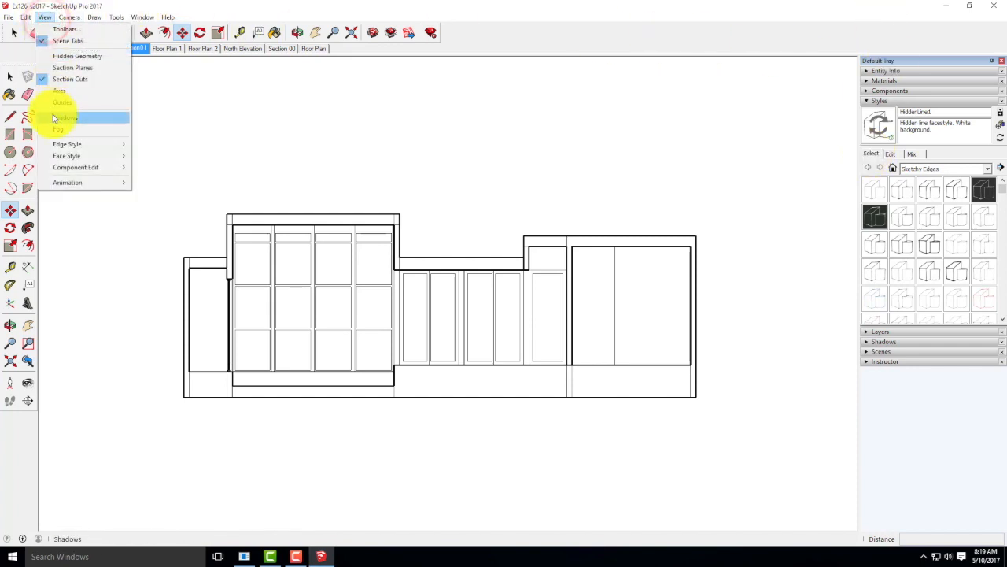
pyautogui.click(53, 114)
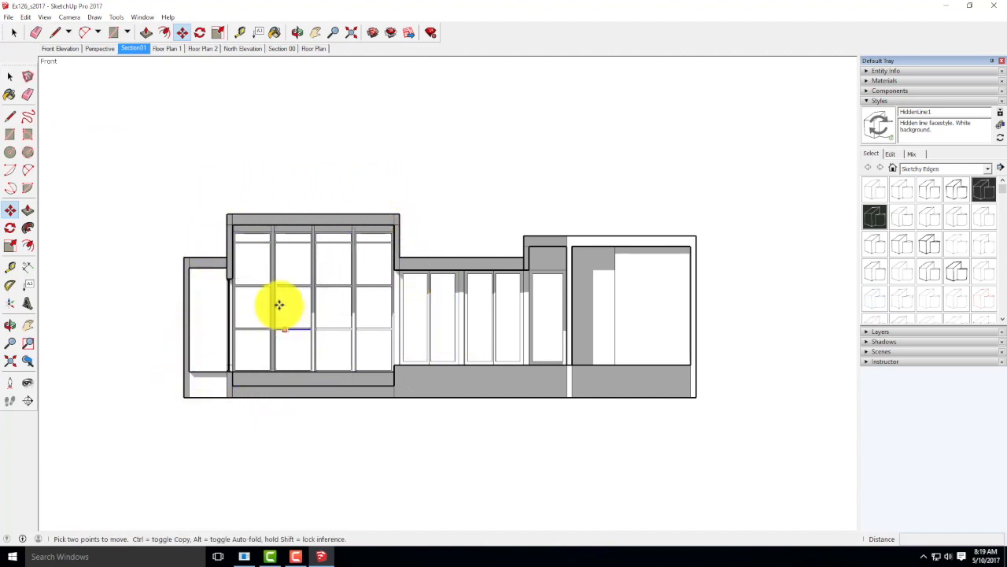
pyautogui.click(671, 287)
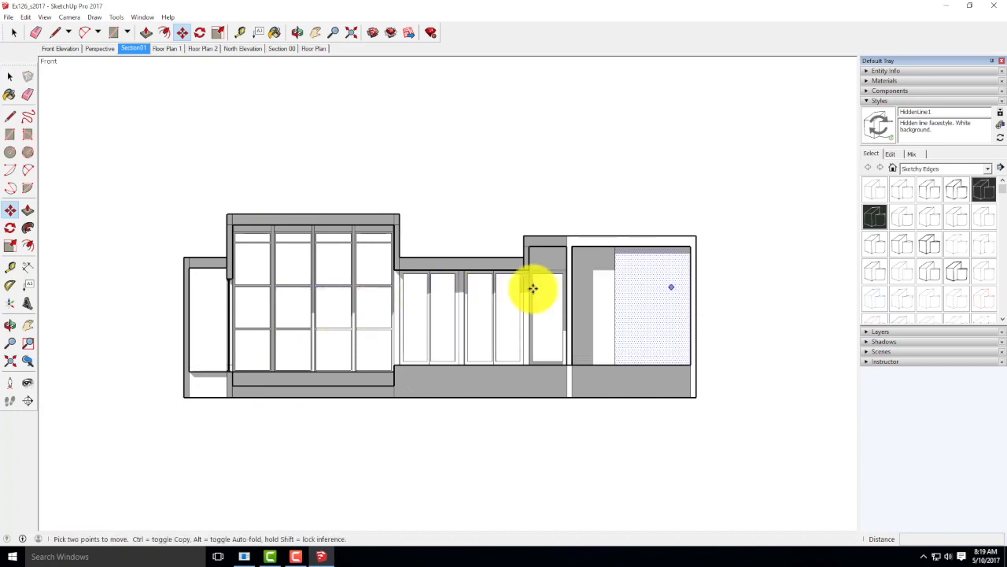
pyautogui.press('Escape')
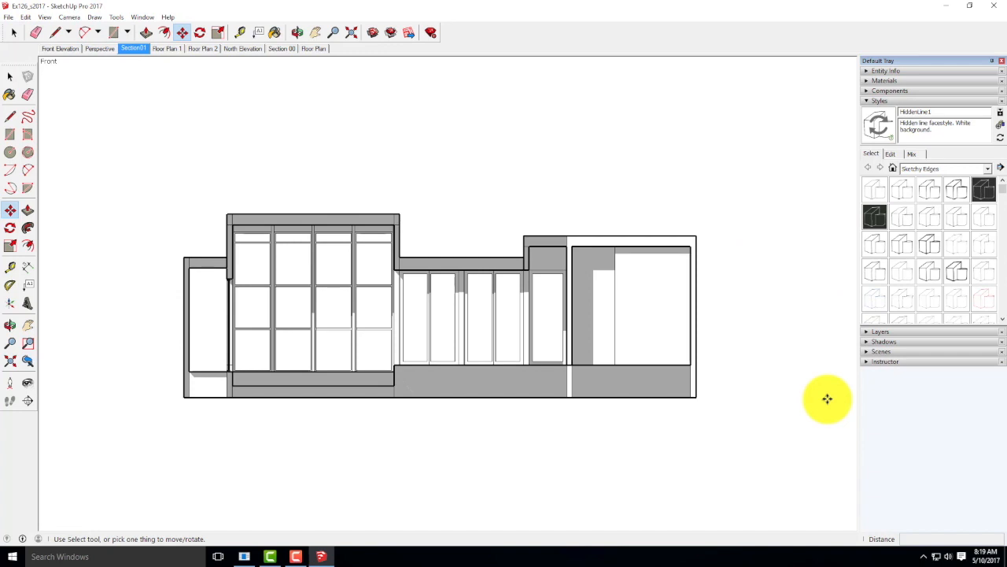
pyautogui.click(44, 17)
pyautogui.click(70, 117)
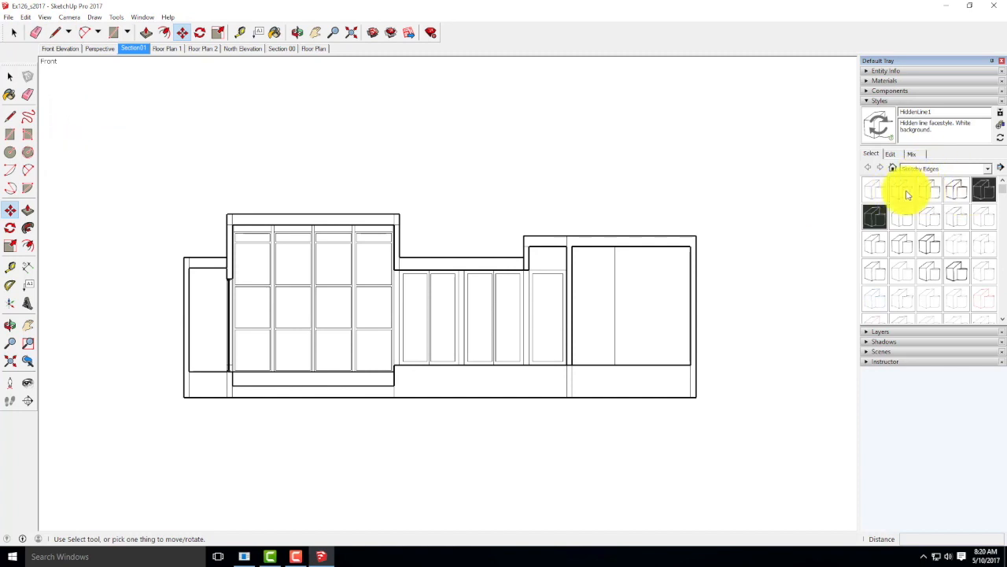
# - Apply the Pen Grey sketchy edges style to the section view and hide the guides and section planes
pyautogui.click(931, 298)
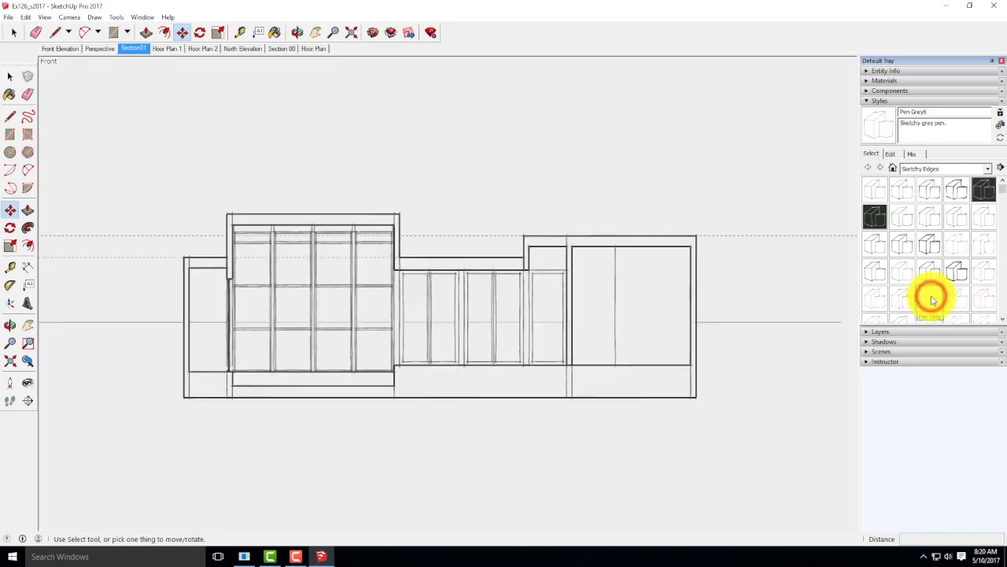
pyautogui.click(50, 17)
pyautogui.click(56, 99)
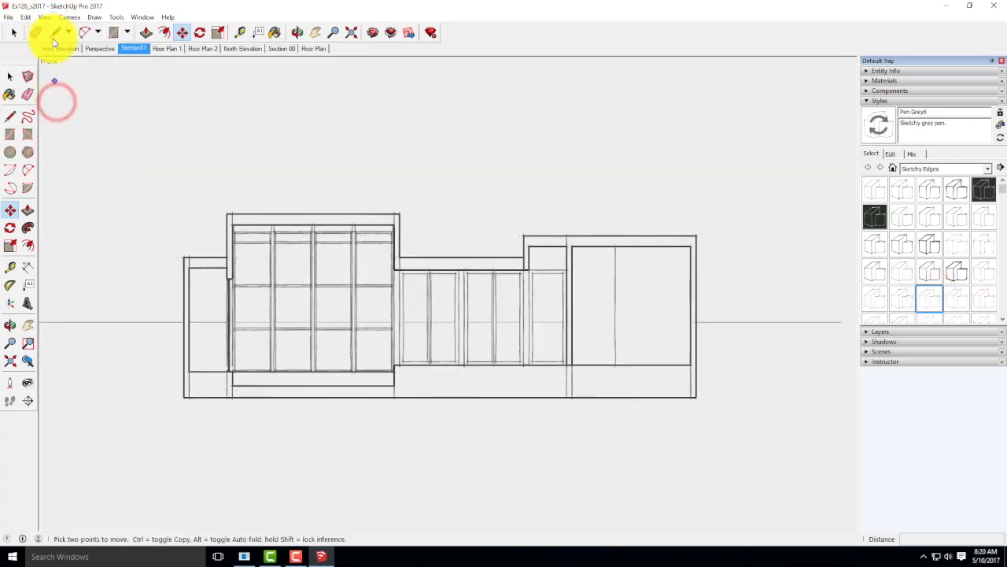
pyautogui.click(45, 17)
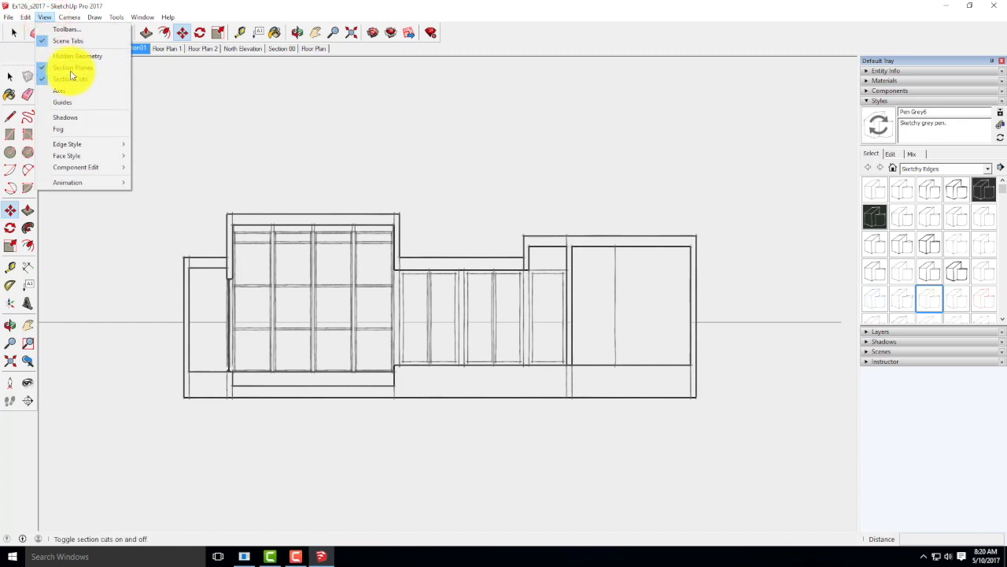
pyautogui.click(70, 68)
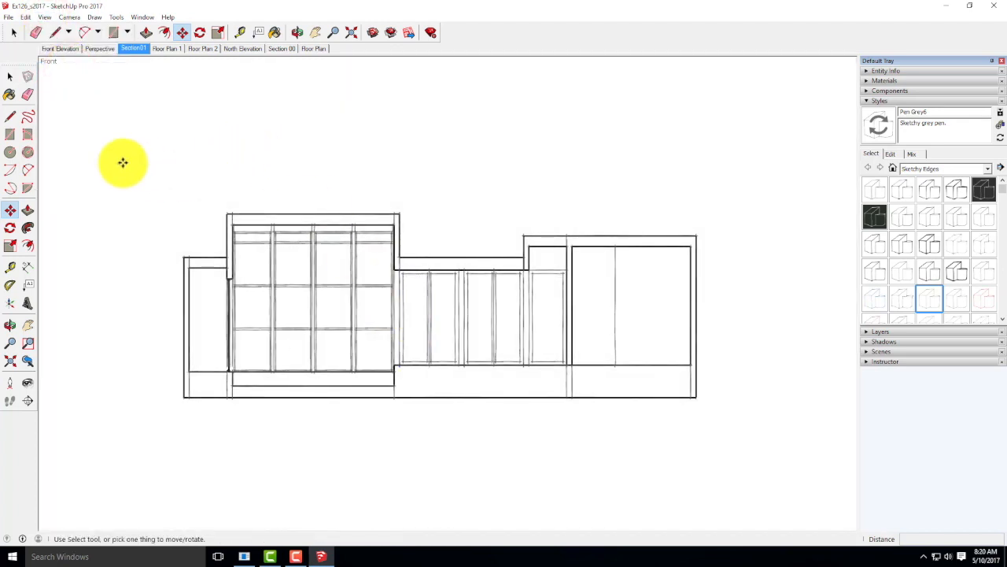
# - Export the pen-styled section as a 2D graphic in the S2017 folder, as a JPEG named Ex129_s2017_pen
pyautogui.click(8, 17)
pyautogui.moveTo(38, 171)
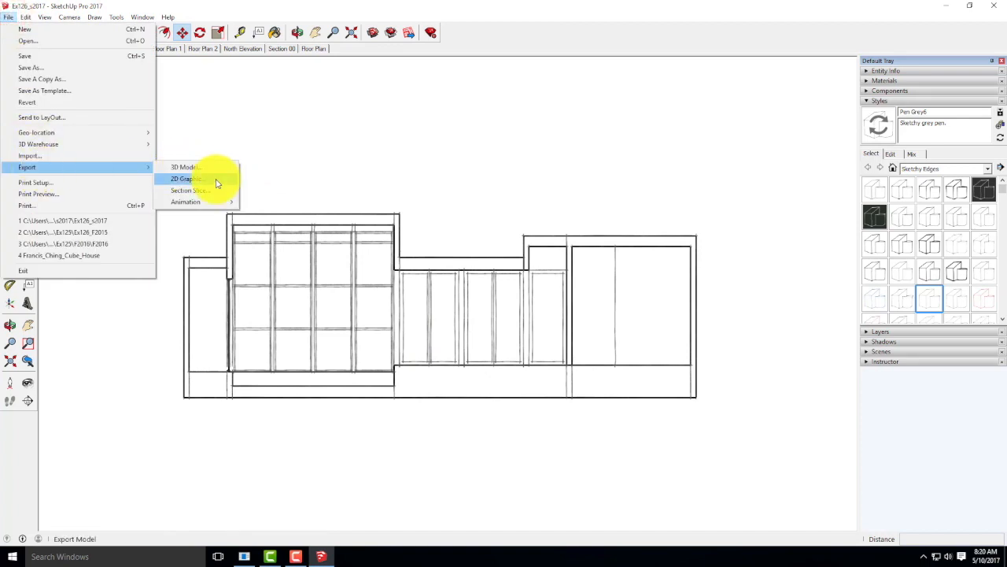
pyautogui.click(213, 177)
pyautogui.click(468, 228)
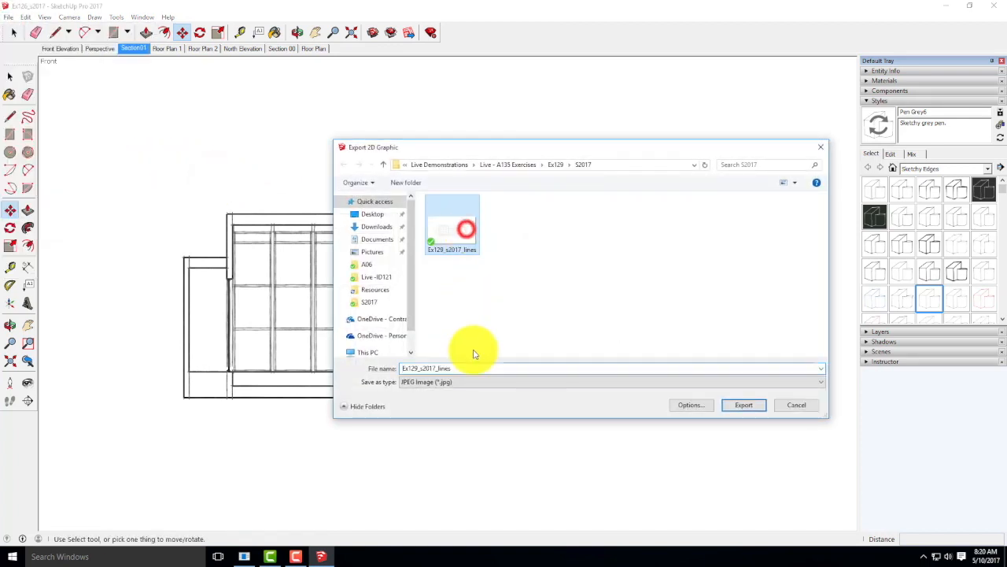
pyautogui.doubleClick(467, 368)
pyautogui.click(468, 367)
pyautogui.press('BackSpace')
pyautogui.press('BackSpace')
pyautogui.press('BackSpace')
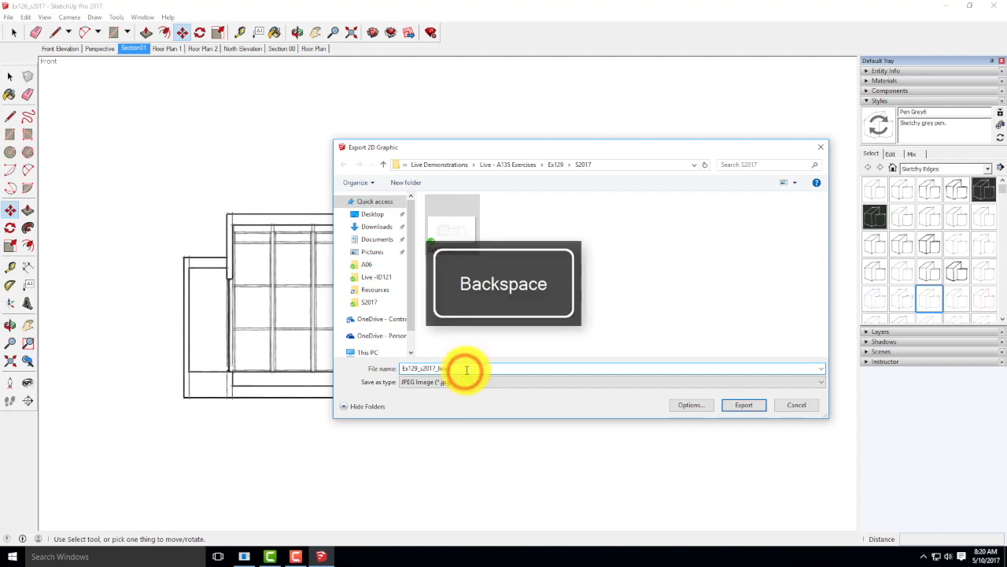
pyautogui.press('BackSpace')
pyautogui.write('pe')
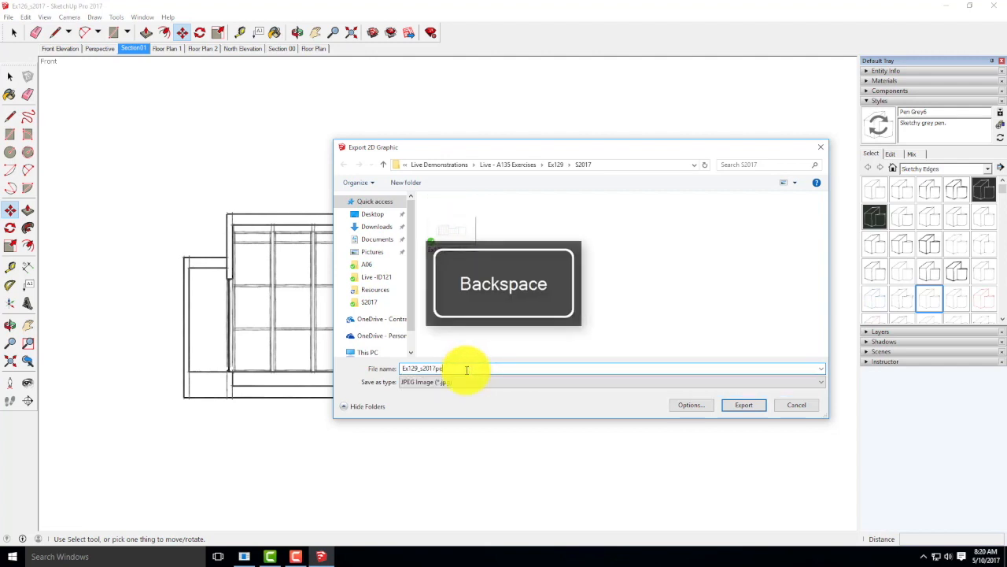
pyautogui.press('BackSpace')
pyautogui.write('_pen')
pyautogui.click(762, 406)
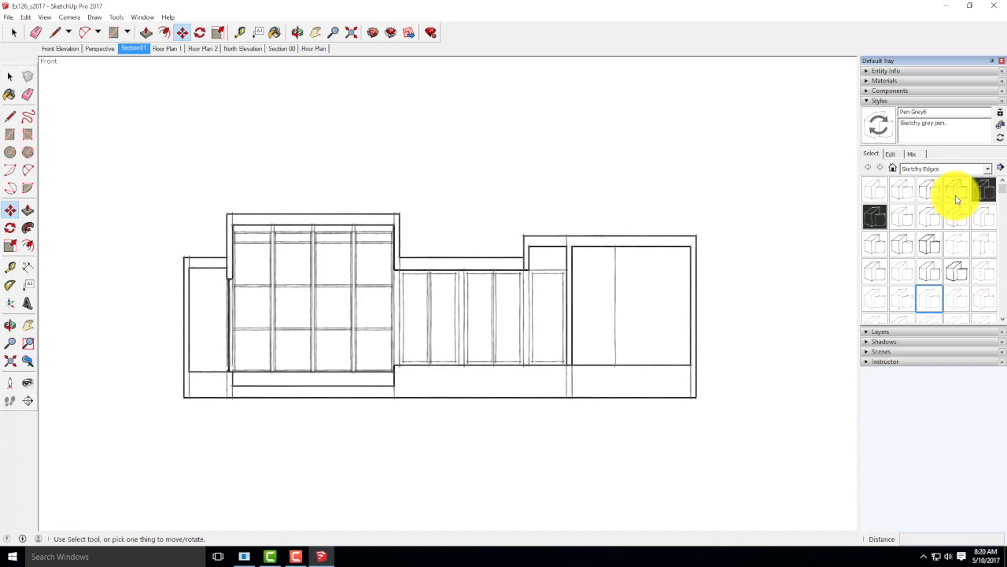
# - Apply the Airbrush with Endpoints sketchy edges style to the section view and hide the section planes and guides
pyautogui.click(909, 191)
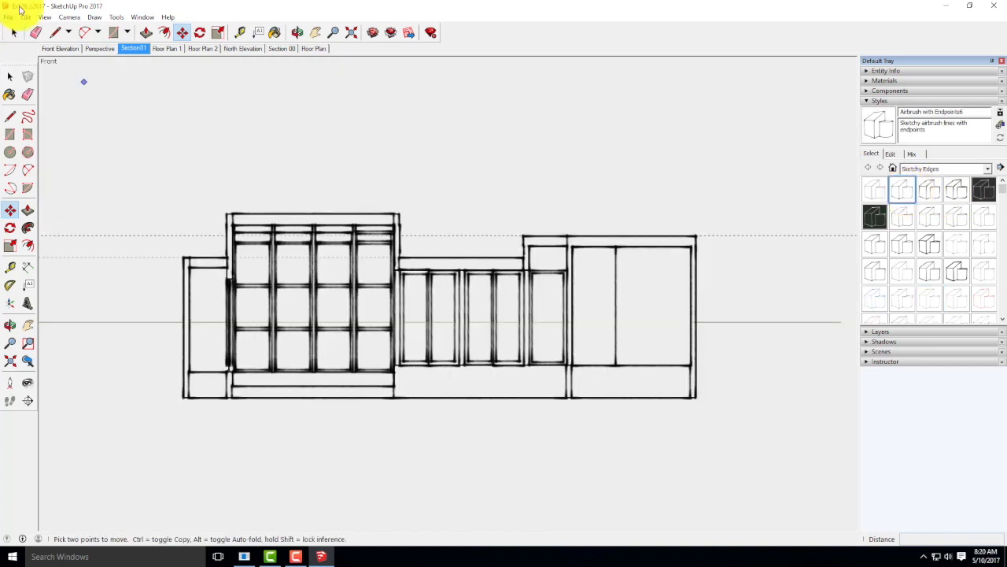
pyautogui.click(44, 16)
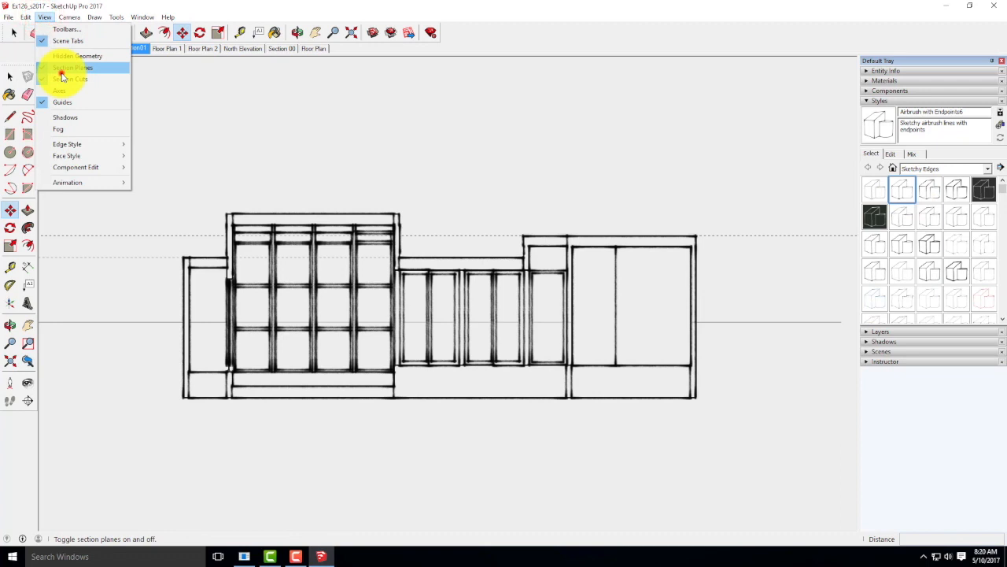
pyautogui.click(61, 71)
pyautogui.click(47, 16)
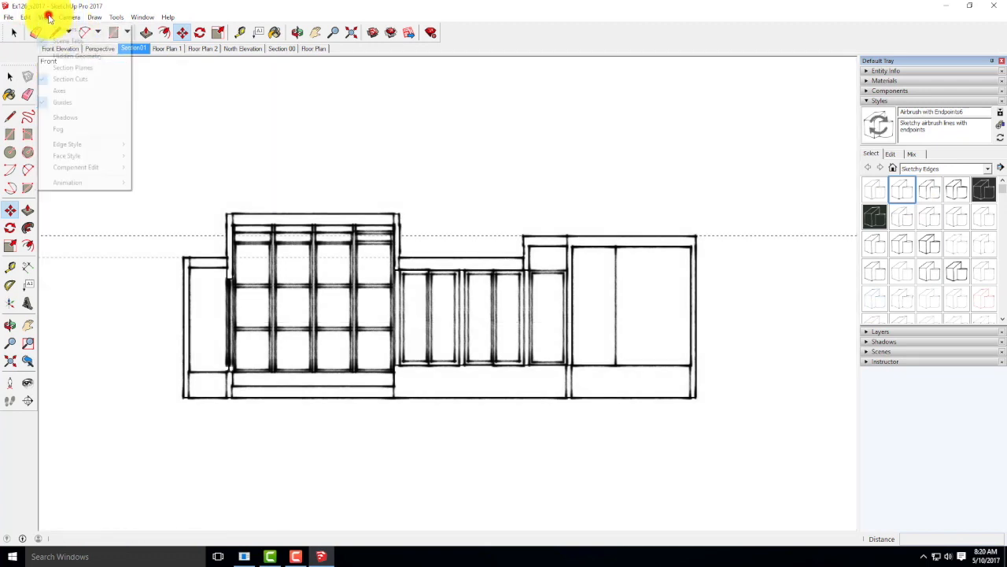
pyautogui.click(70, 102)
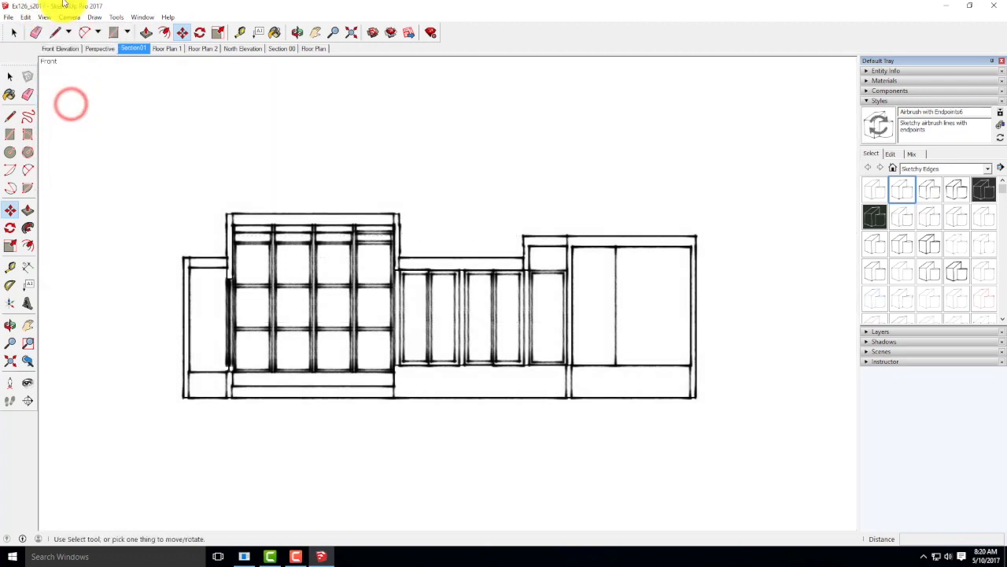
# - Export the airbrush-styled section as a 2D graphic in the S2017 folder, as a JPEG named Ex129_s2017_airbrush
pyautogui.click(8, 18)
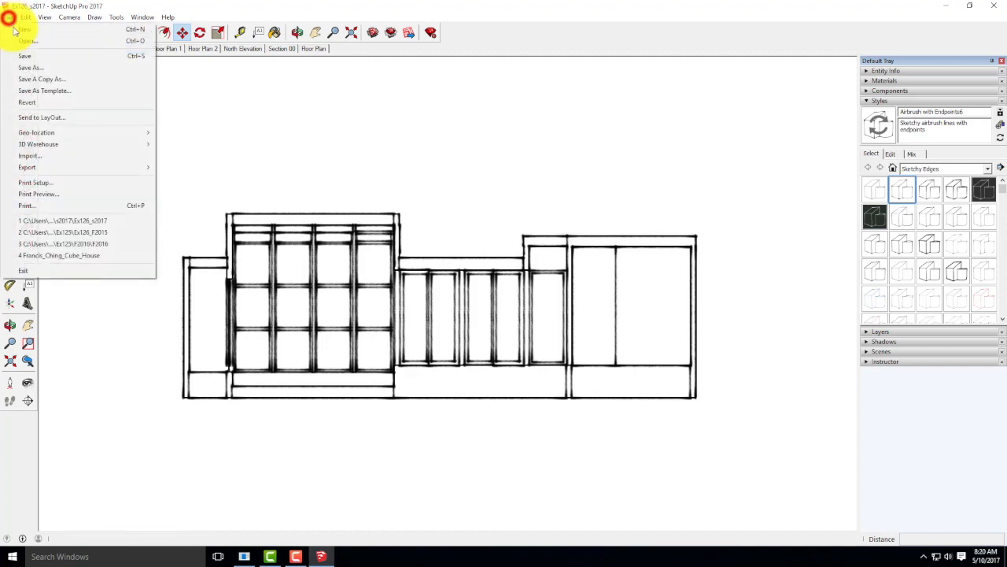
pyautogui.moveTo(148, 166)
pyautogui.click(199, 178)
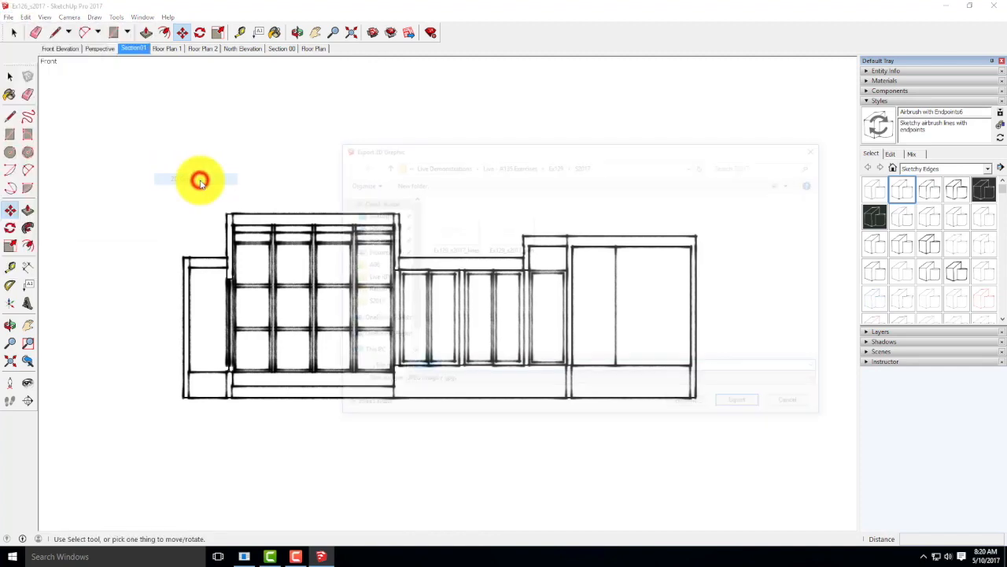
pyautogui.click(514, 232)
pyautogui.click(461, 366)
pyautogui.click(461, 366)
pyautogui.press('BackSpace')
pyautogui.press('BackSpace')
pyautogui.press('BackSpace')
pyautogui.write('air')
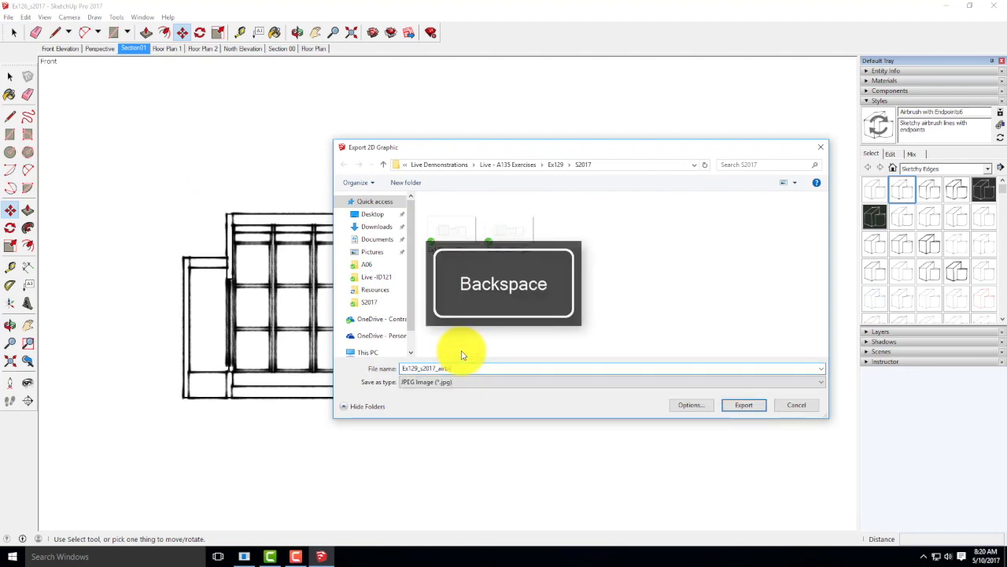
pyautogui.click(744, 405)
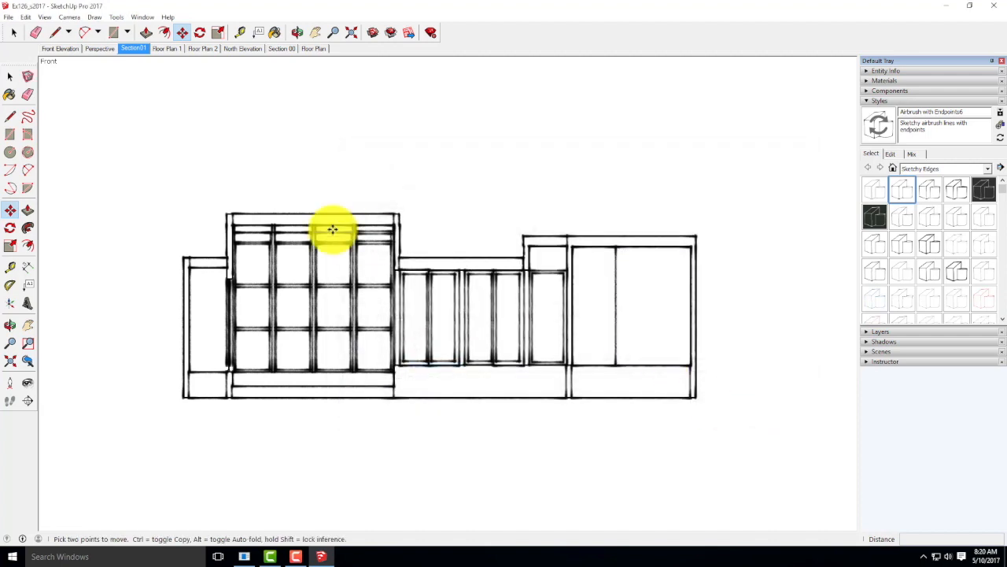
# - Apply the 3D Printing Style from the Default Styles collection to the section and hide the axes and guides
pyautogui.click(931, 167)
pyautogui.click(934, 216)
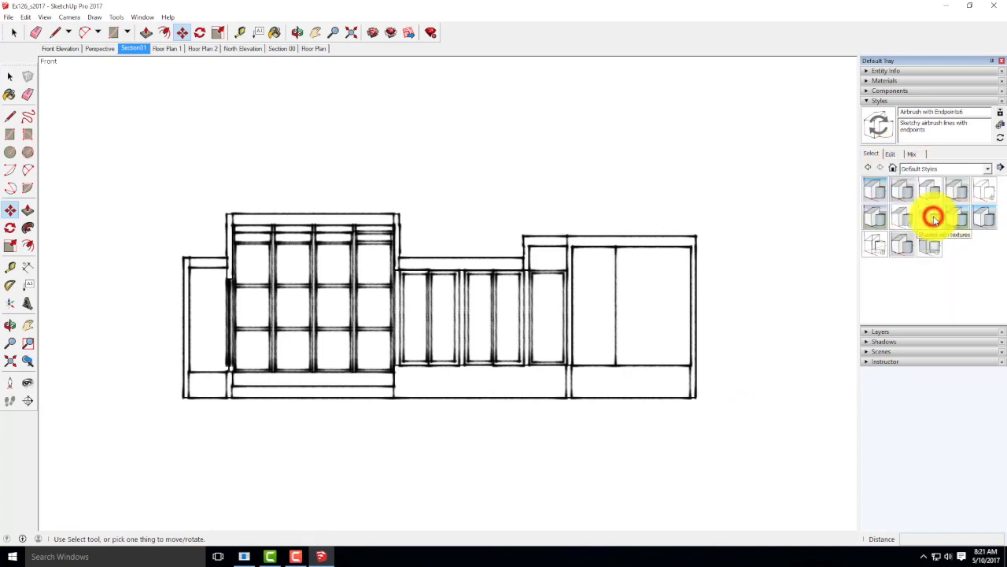
pyautogui.click(872, 191)
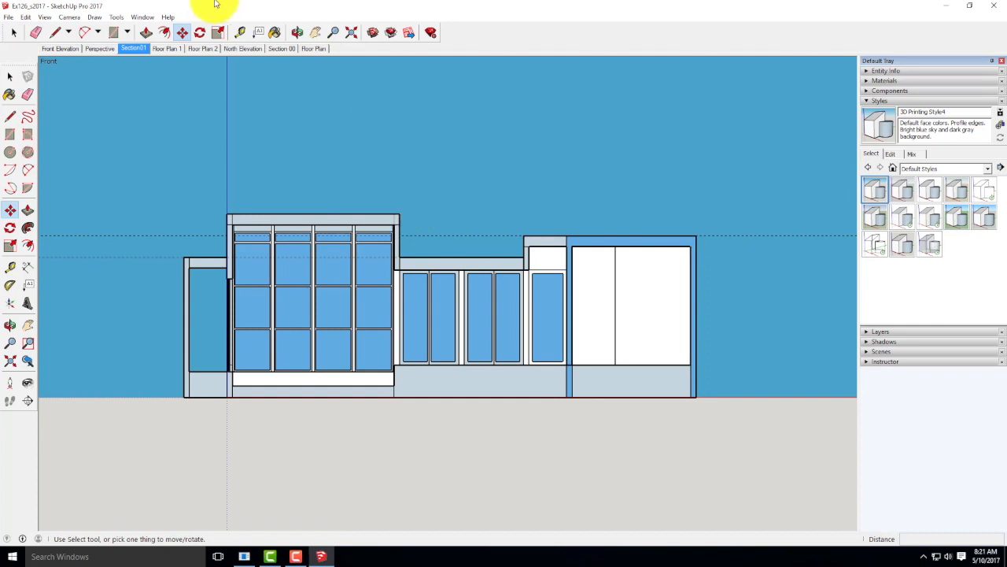
pyautogui.click(45, 18)
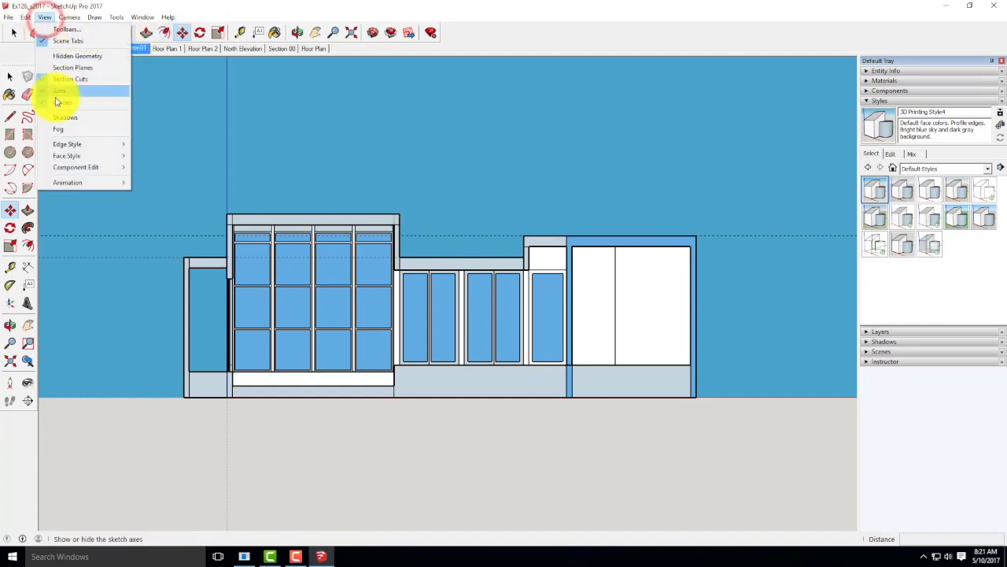
pyautogui.click(62, 91)
pyautogui.click(45, 16)
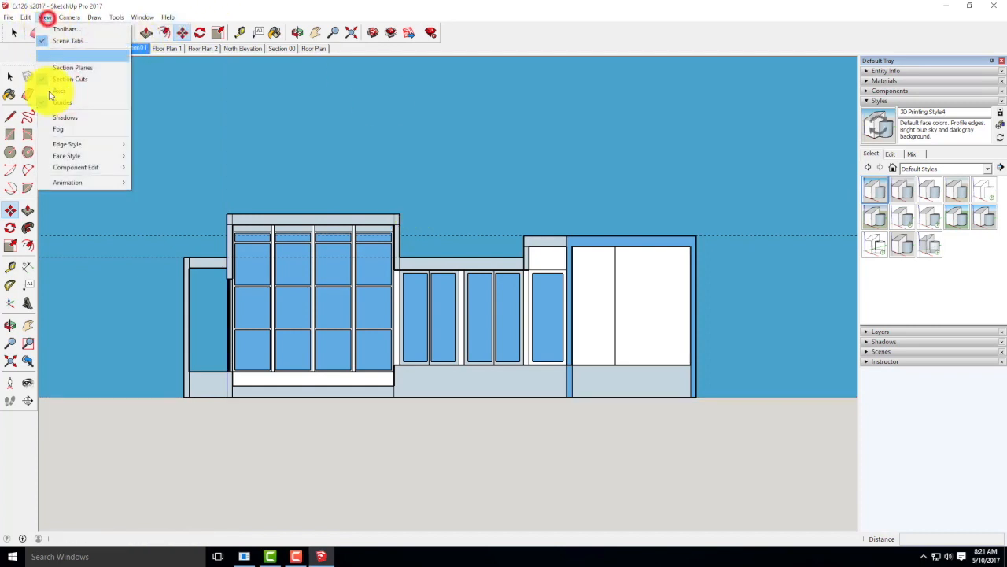
pyautogui.click(63, 102)
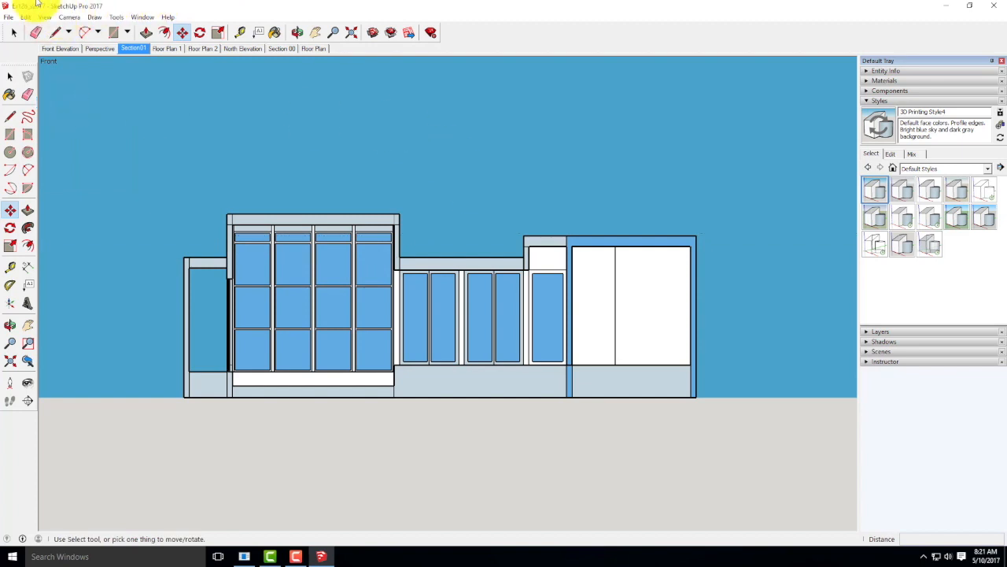
# - Export the coloured section as a 2D graphic in the S2017 folder, as a JPEG named Ex129_s2017_color
pyautogui.click(6, 17)
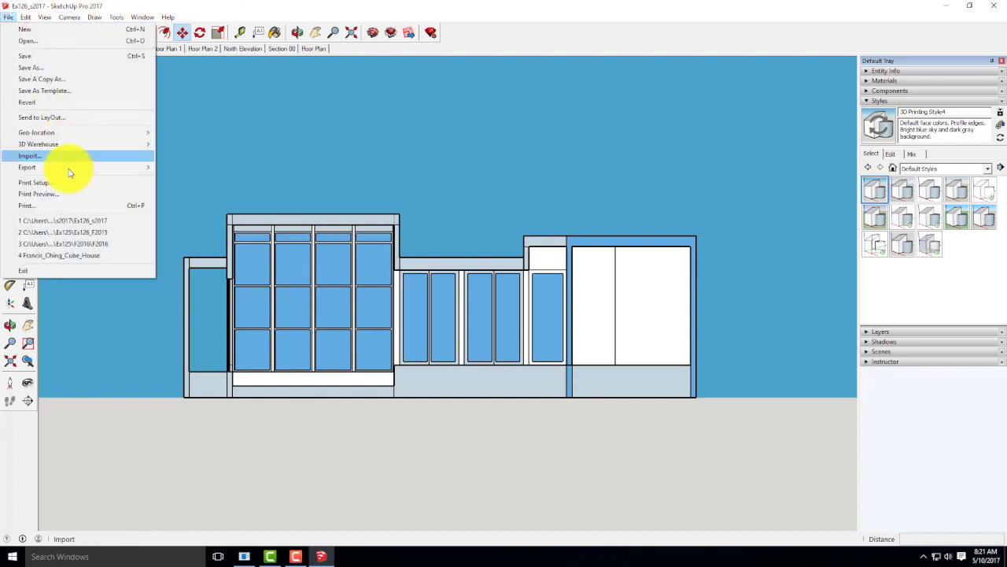
pyautogui.moveTo(70, 167)
pyautogui.click(212, 179)
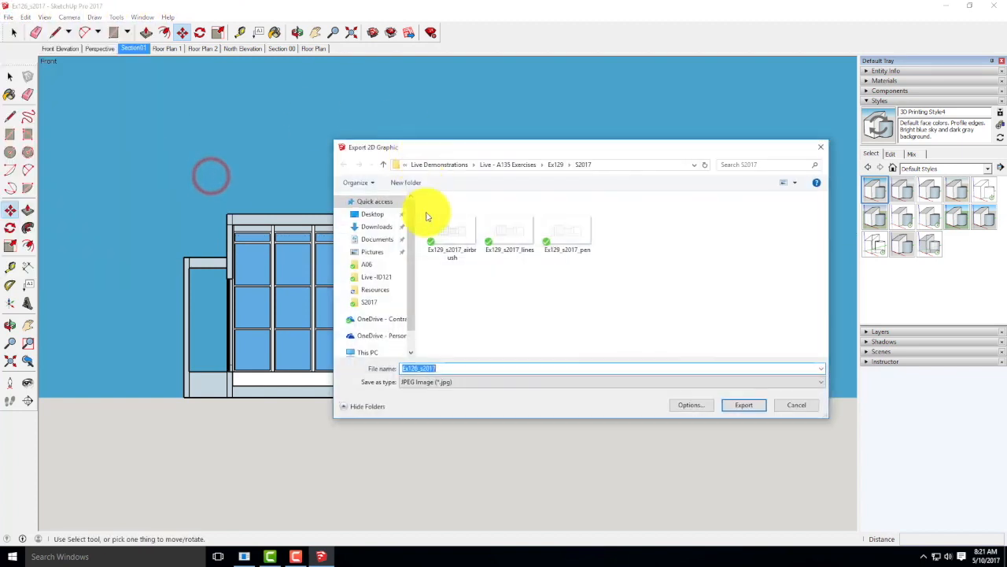
pyautogui.click(567, 227)
pyautogui.click(462, 368)
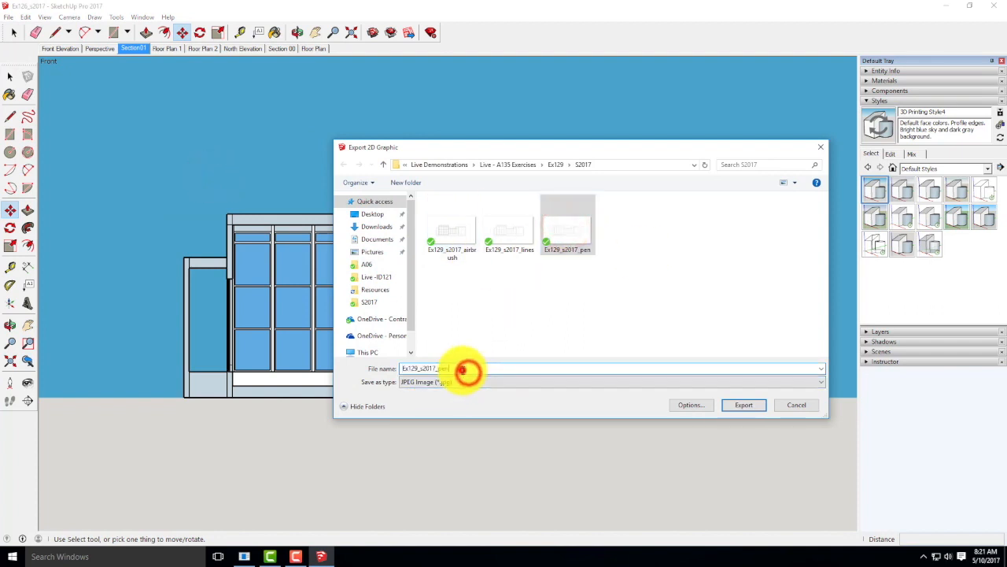
pyautogui.press('BackSpace')
pyautogui.press('BackSpace')
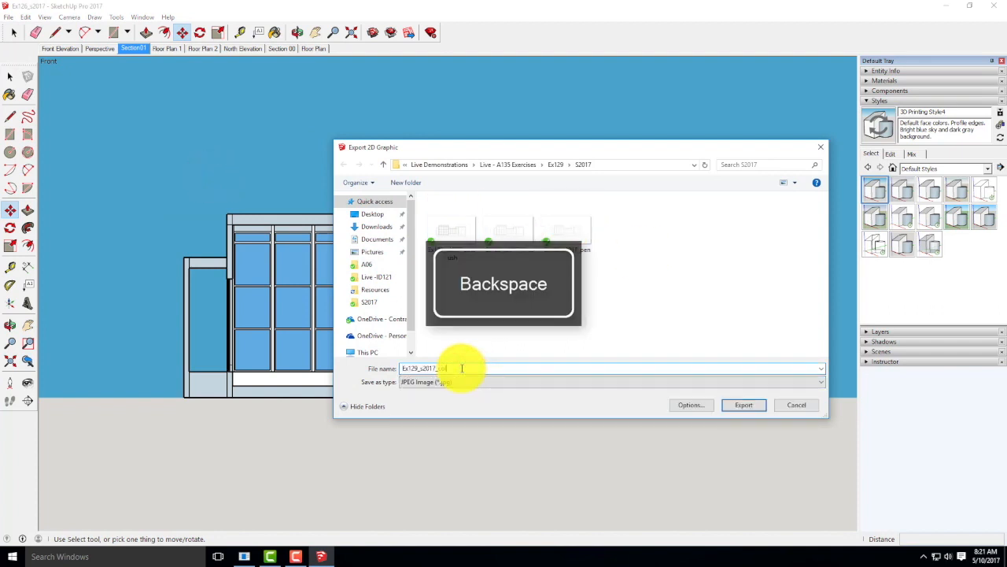
pyautogui.click(737, 406)
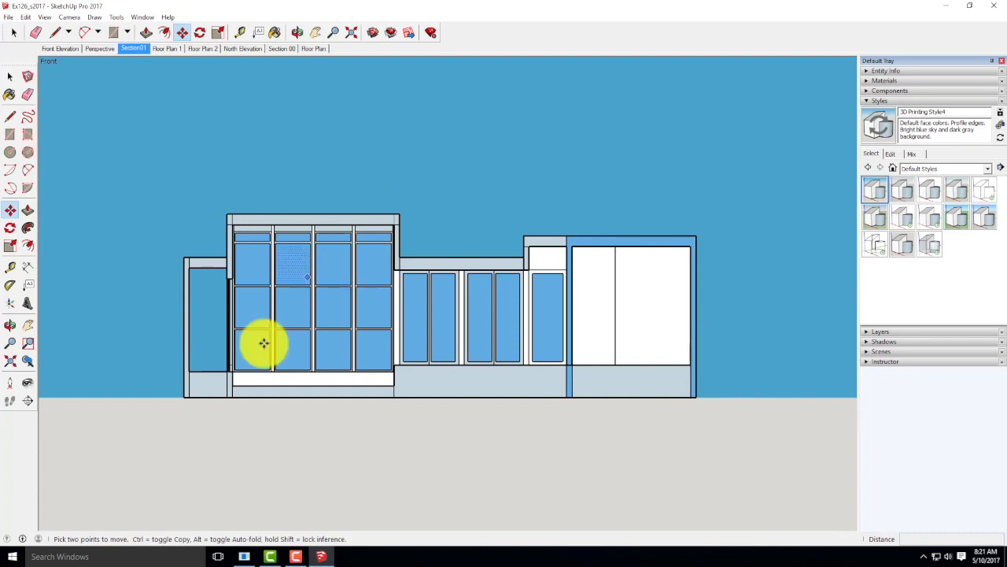
# - Launch Adobe Photoshop CS6, close SketchUp saving the changes to Ex126_s2017, and return to Photoshop
pyautogui.click(8, 560)
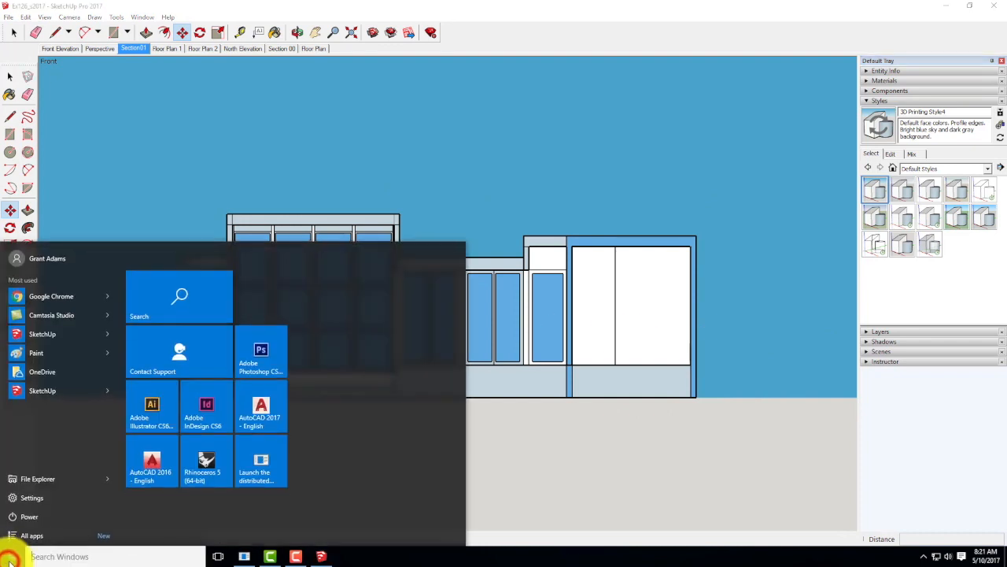
pyautogui.click(270, 354)
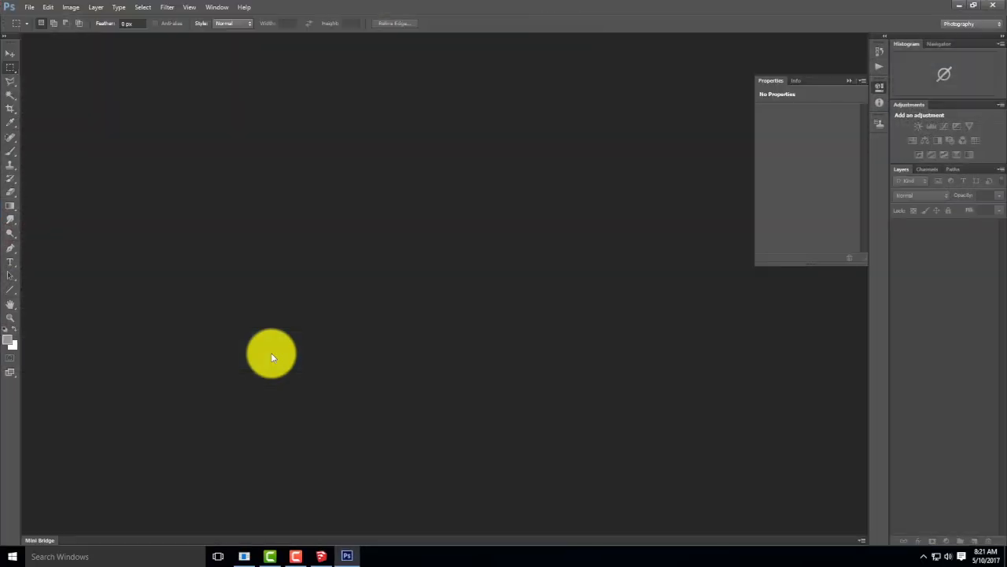
pyautogui.click(321, 556)
pyautogui.click(1001, 8)
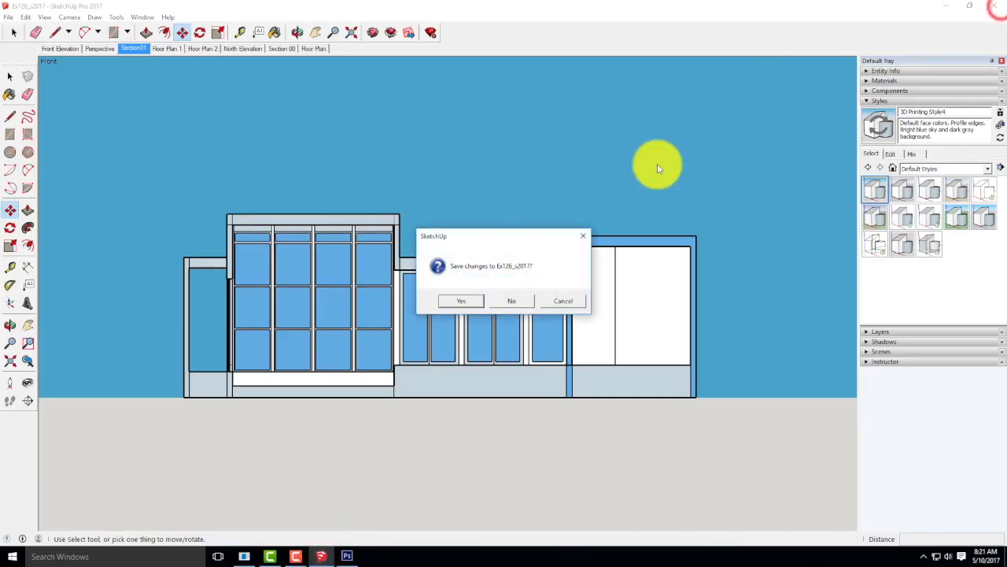
pyautogui.click(462, 305)
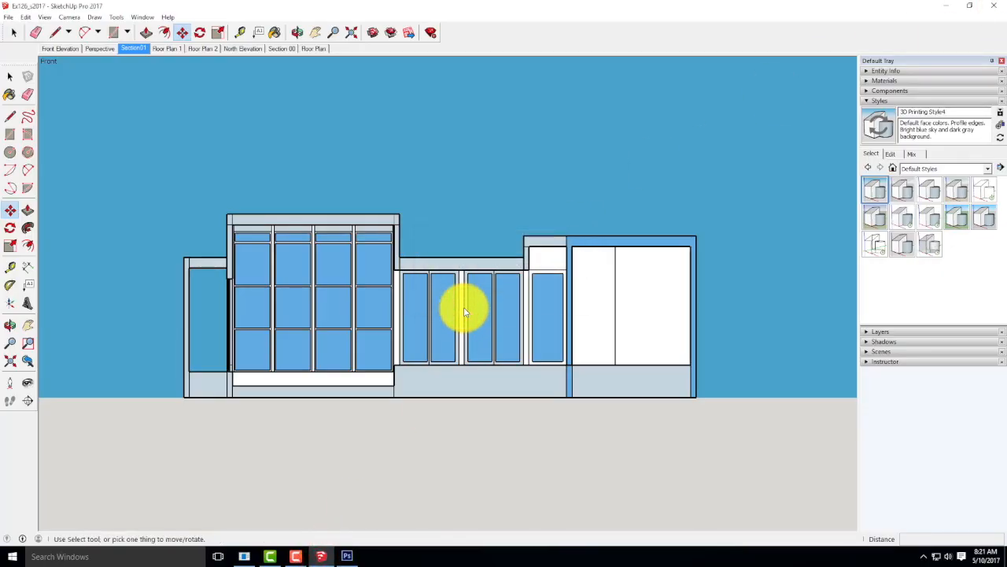
pyautogui.click(347, 556)
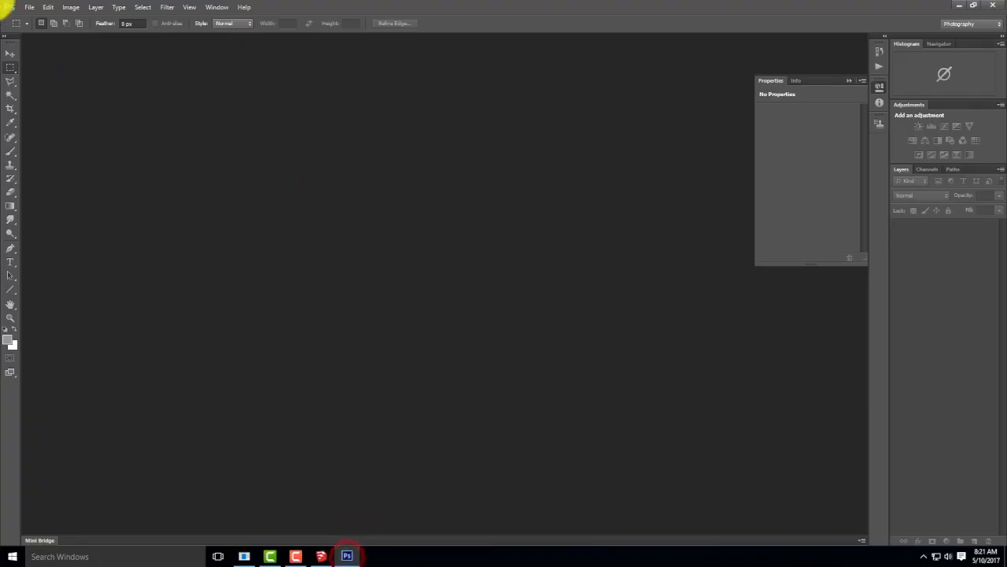
# - Open the Ex129_s2017_lines image from the S2017 folder inside Ex129
pyautogui.click(29, 8)
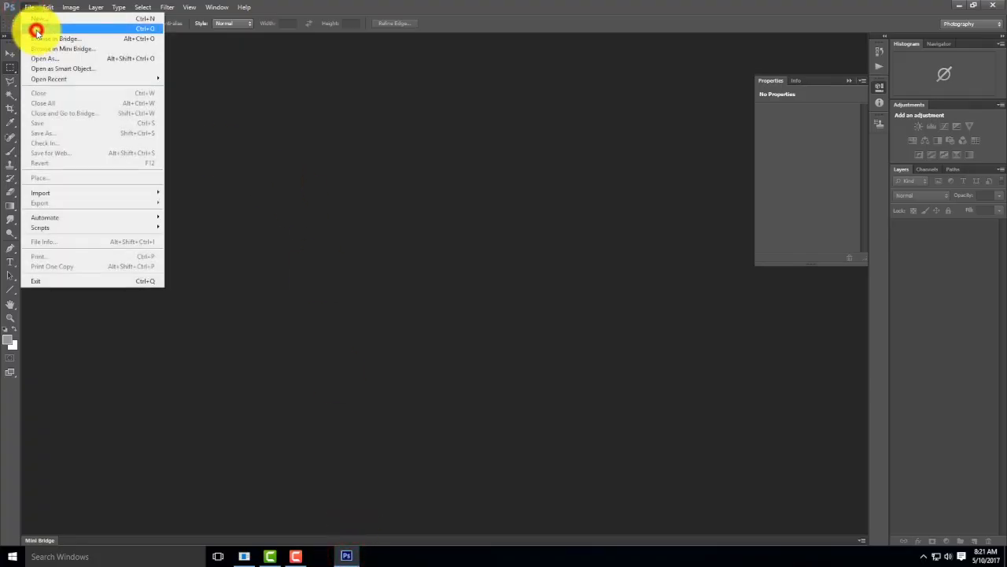
pyautogui.click(35, 28)
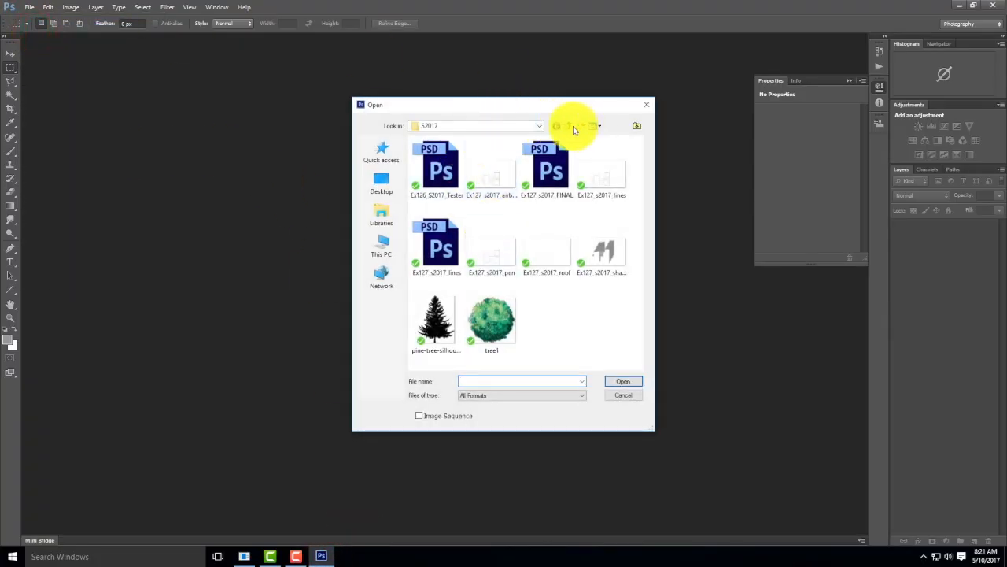
pyautogui.click(568, 126)
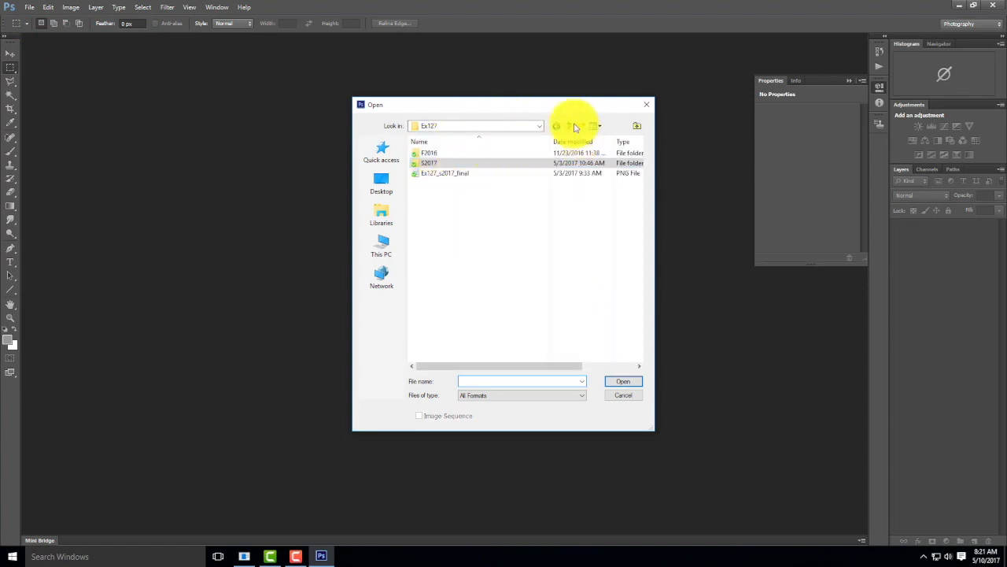
pyautogui.click(570, 125)
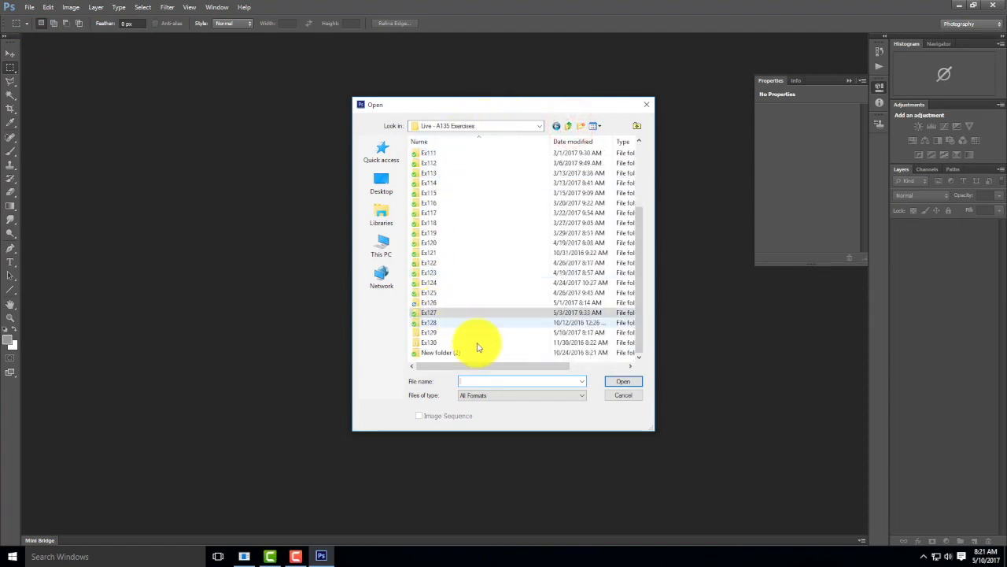
pyautogui.doubleClick(431, 332)
pyautogui.doubleClick(434, 172)
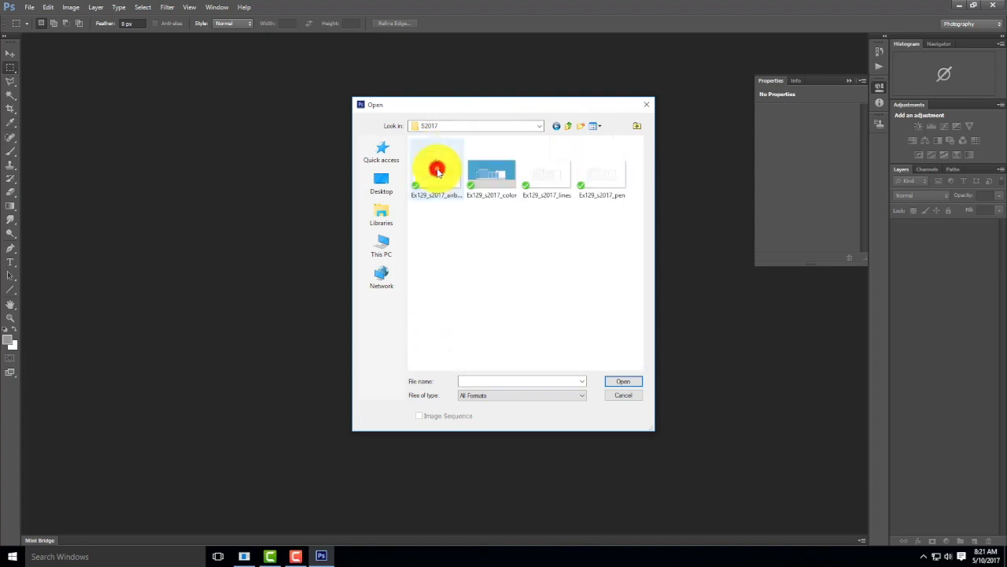
pyautogui.click(543, 181)
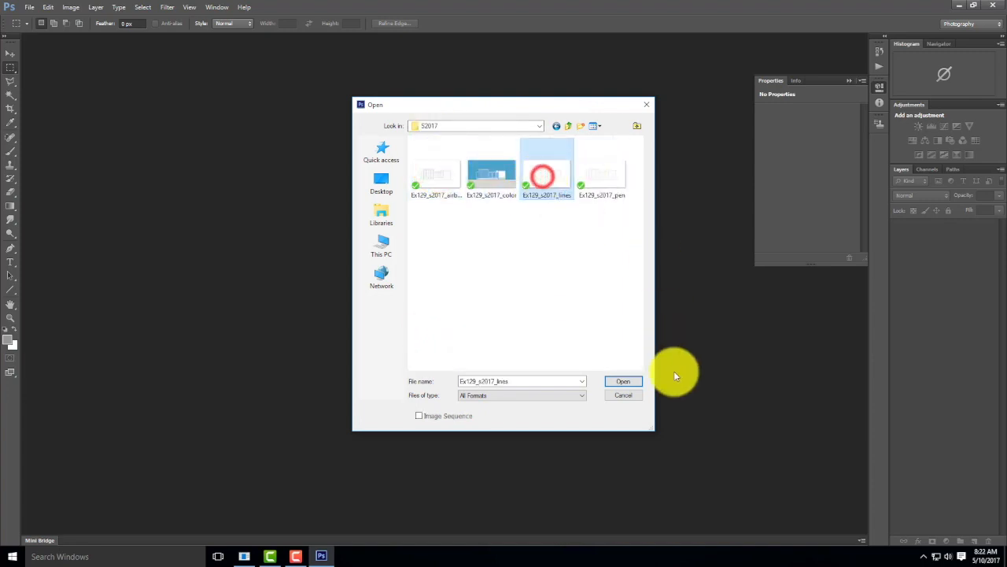
pyautogui.click(623, 381)
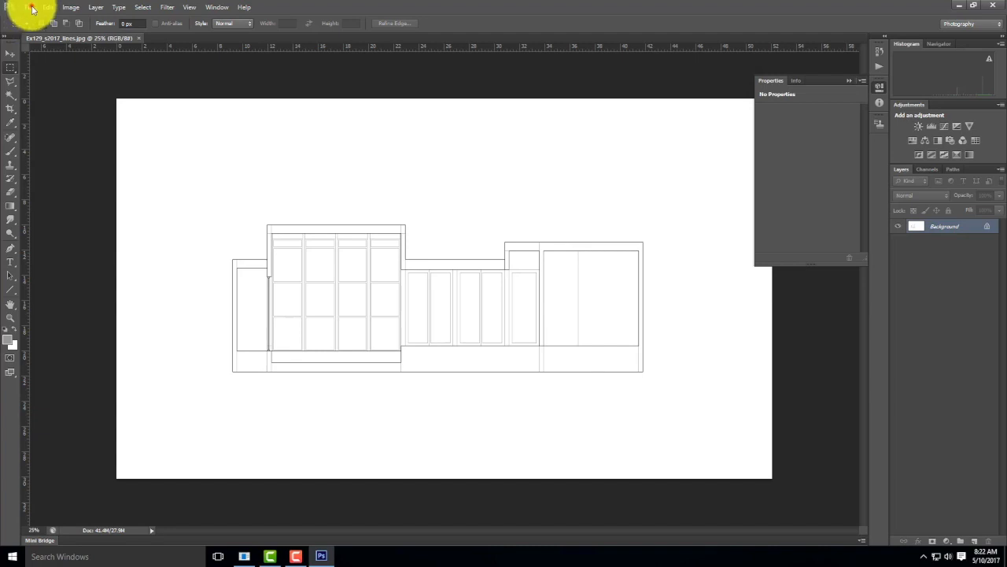
# - Place the Ex129_s2017_pen image over the lines drawing as its own layer at its default size
pyautogui.click(29, 8)
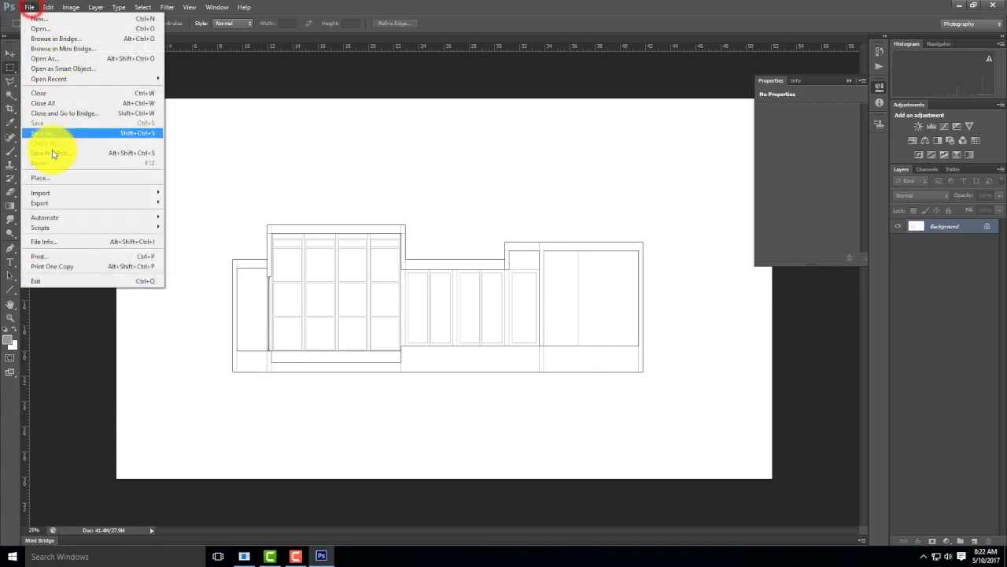
pyautogui.click(49, 181)
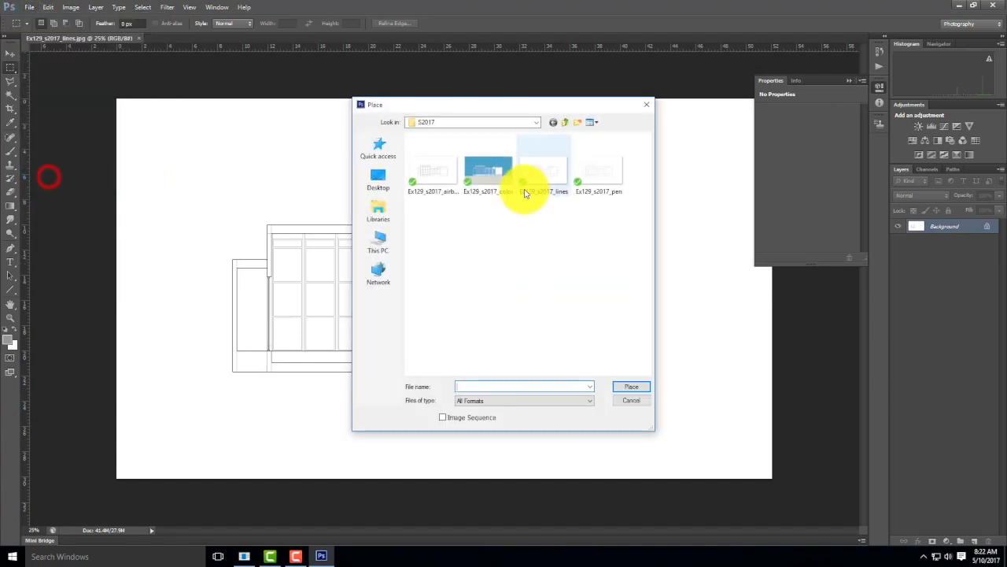
pyautogui.click(613, 177)
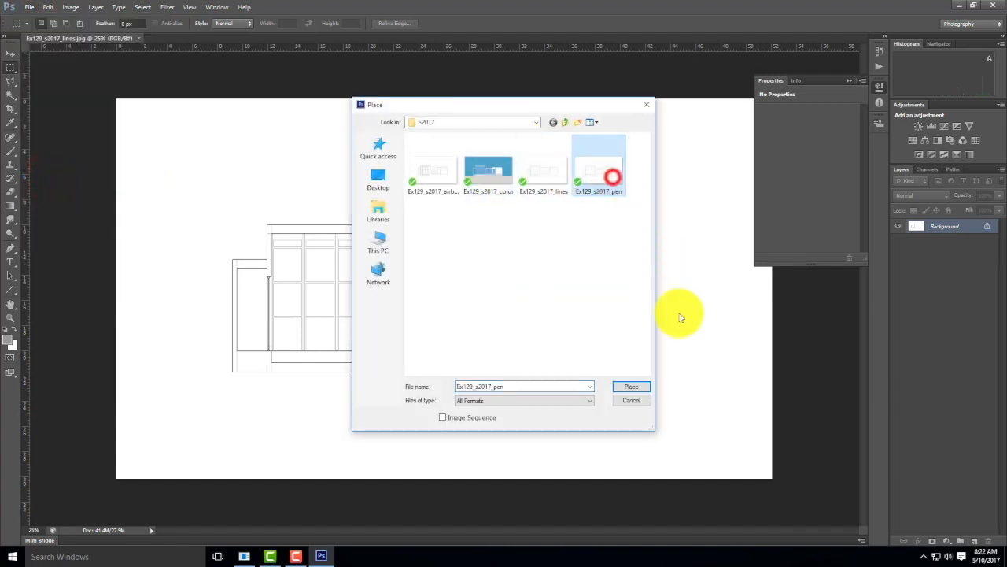
pyautogui.click(632, 386)
pyautogui.click(527, 23)
# - Place the Ex129_s2017_airbrush image above the pen drawing as its own layer at its default size
pyautogui.click(33, 6)
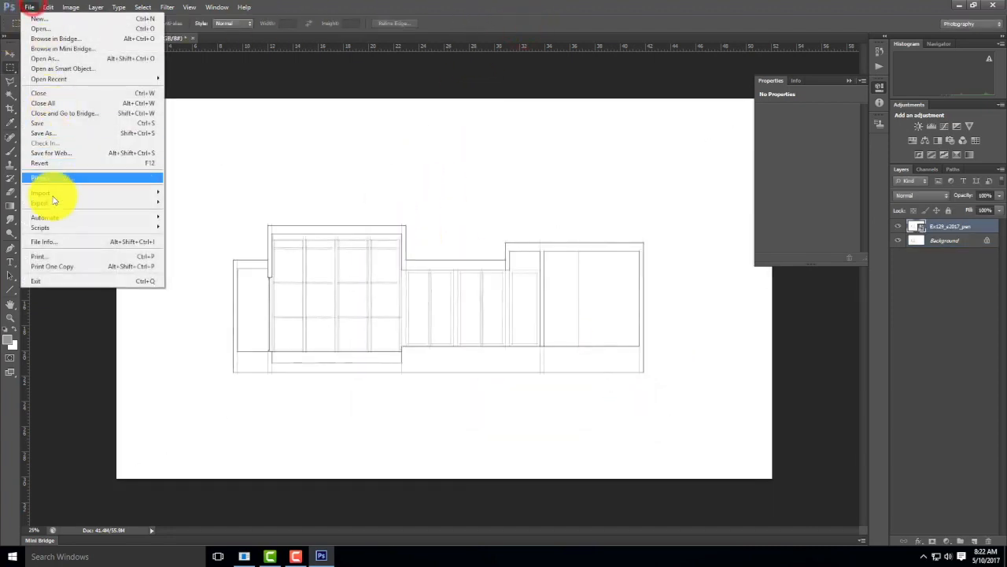
pyautogui.click(51, 178)
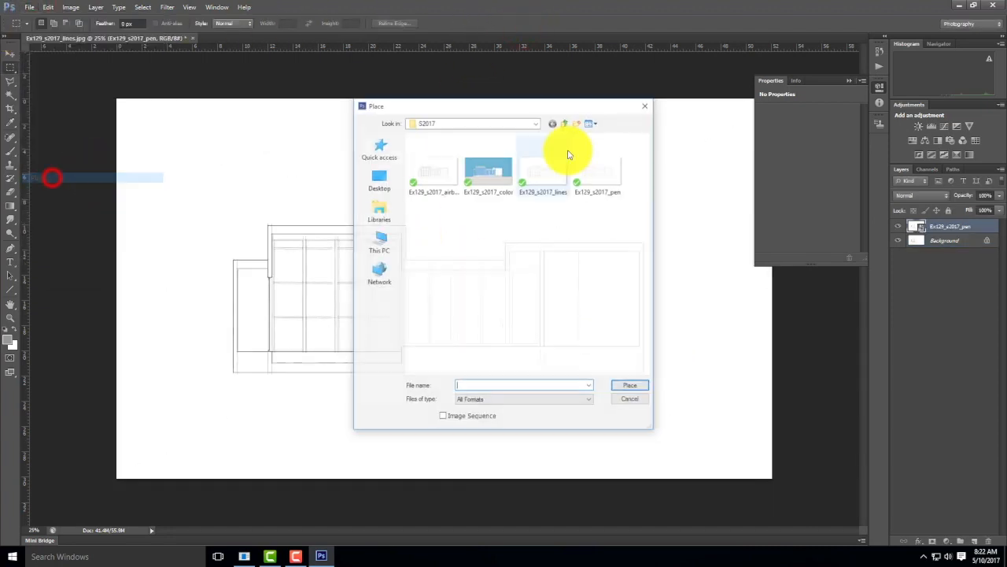
pyautogui.click(443, 172)
pyautogui.click(633, 386)
pyautogui.click(527, 23)
# - Place the Ex129_s2017_color image as the topmost layer at its default size
pyautogui.click(28, 7)
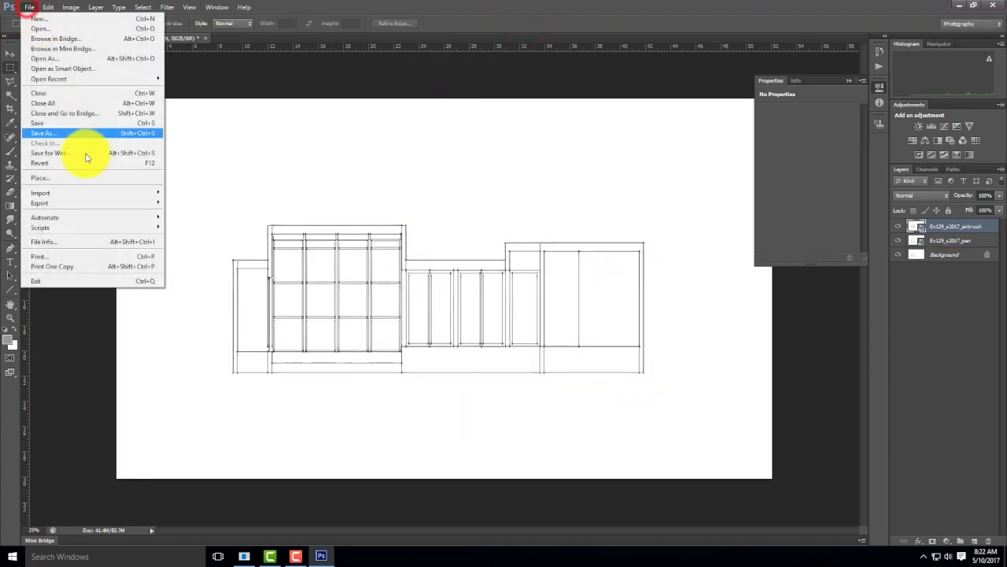
pyautogui.click(71, 176)
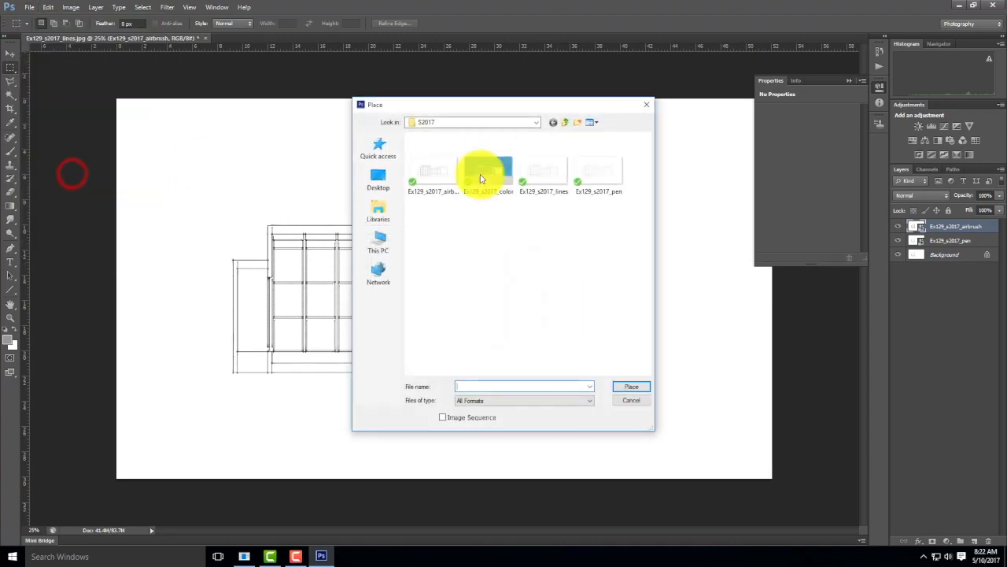
pyautogui.click(490, 170)
pyautogui.click(635, 386)
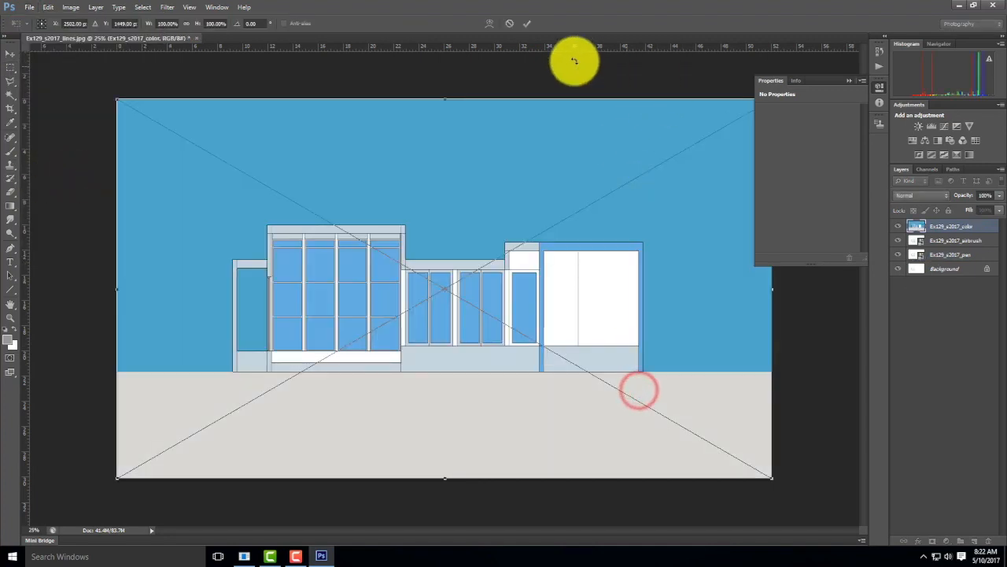
pyautogui.click(528, 26)
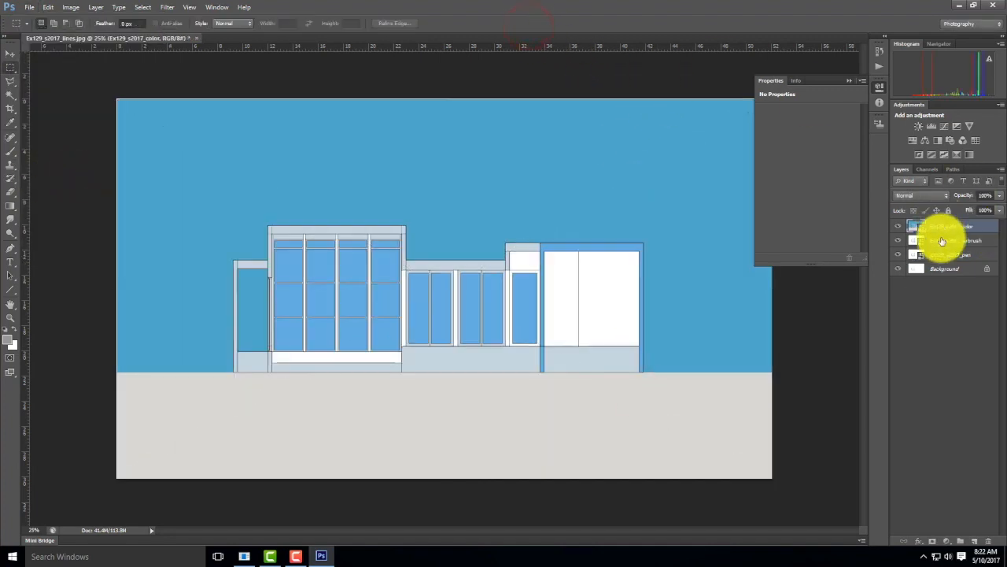
# - Convert the locked Background into a regular layer named Lines
pyautogui.click(943, 270)
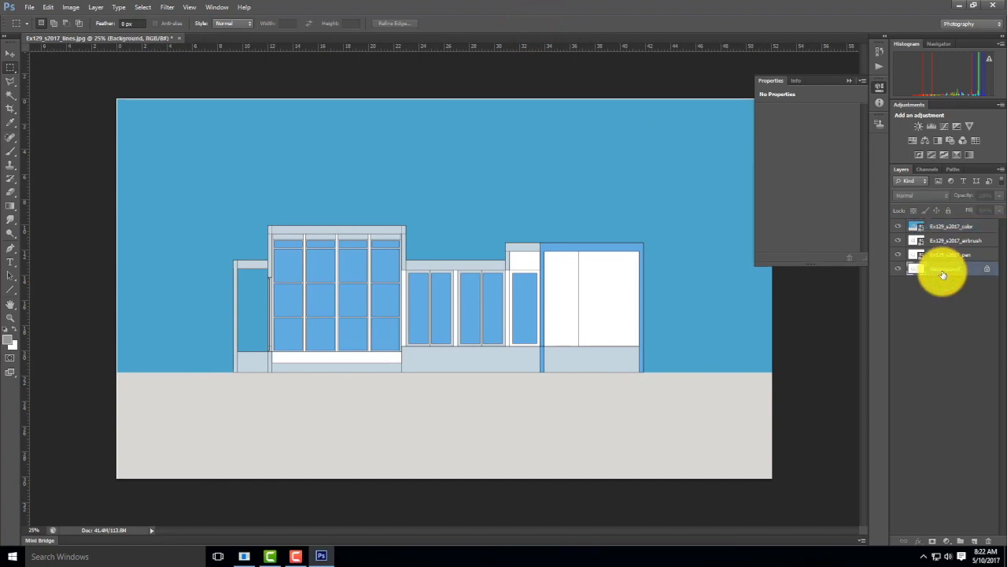
pyautogui.rightClick(943, 274)
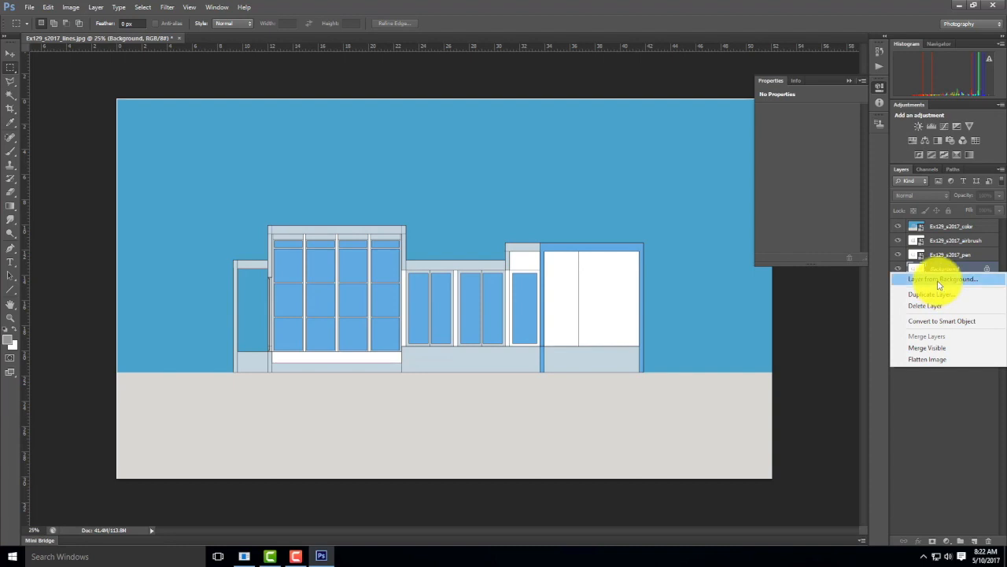
pyautogui.click(939, 280)
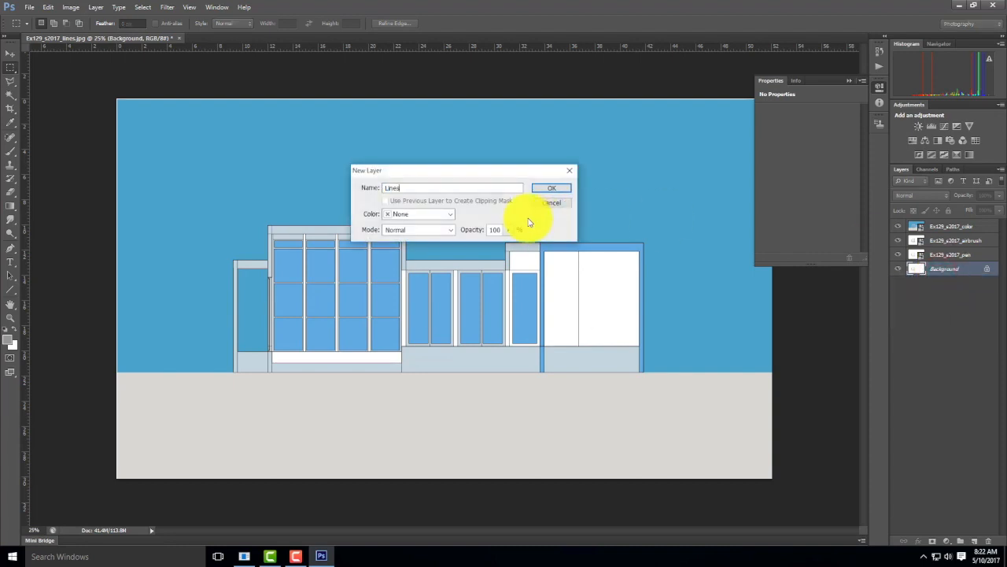
pyautogui.write('Lines')
pyautogui.press('Return')
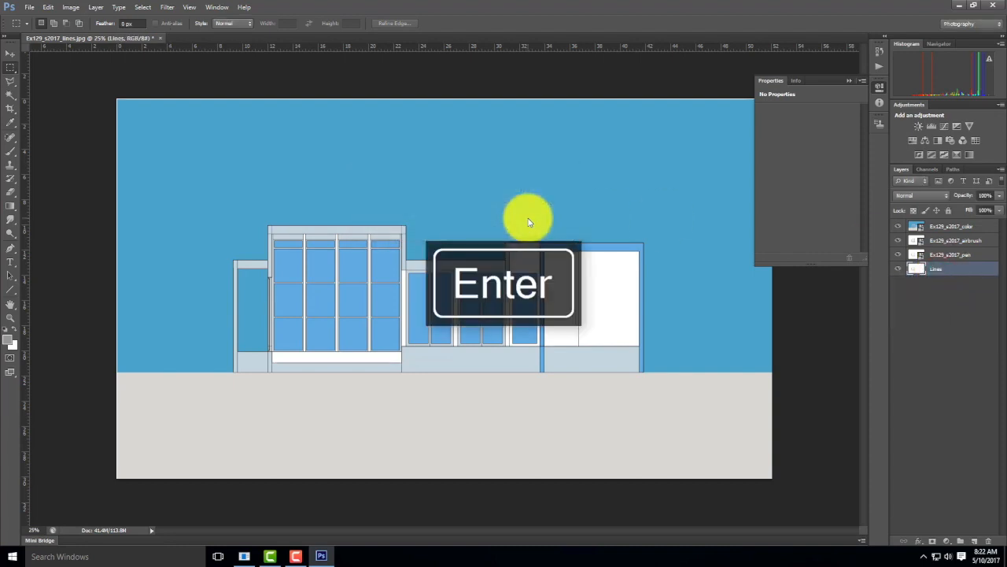
# - Rename the three placed image layers from the lowest to the highest as Pen, Airbrush and Color
pyautogui.doubleClick(953, 256)
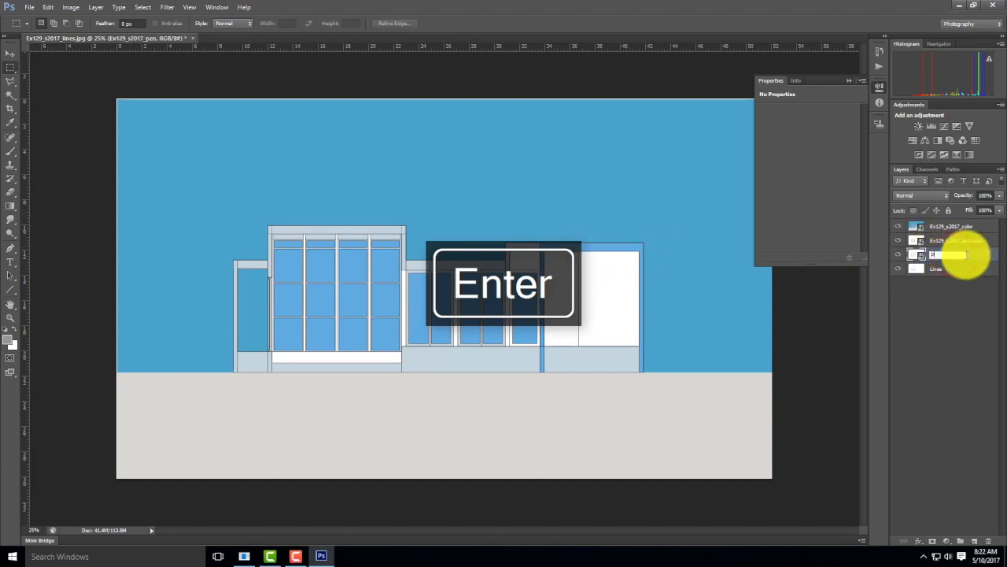
pyautogui.doubleClick(960, 241)
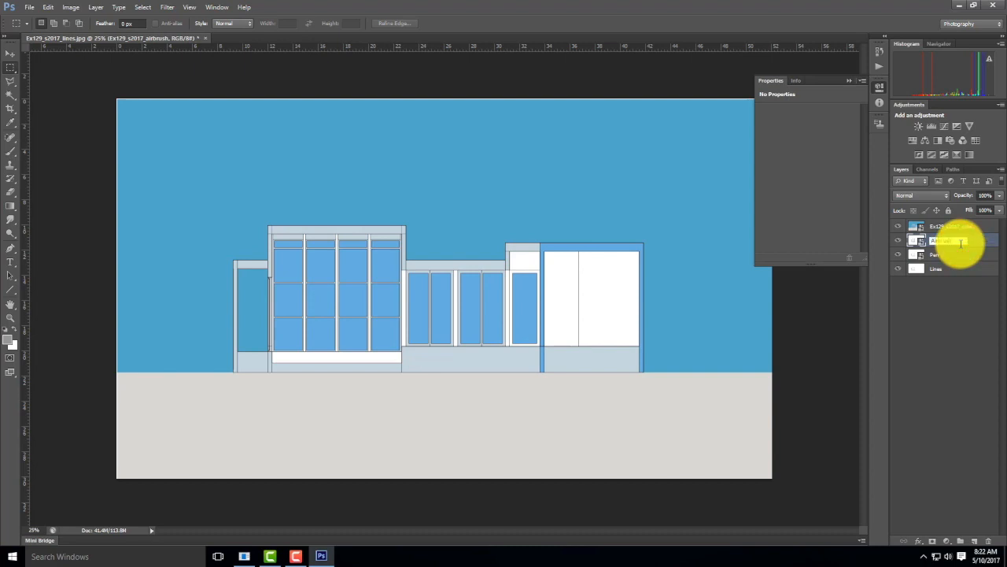
pyautogui.click(951, 227)
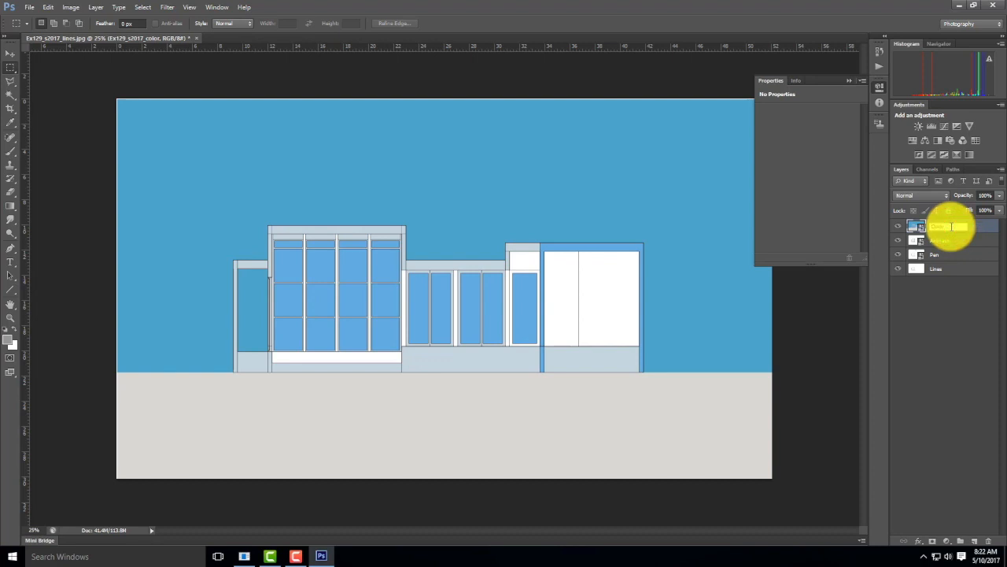
pyautogui.click(976, 357)
# - Set the blend mode of the Color, Airbrush and Pen layers together to Multiply
pyautogui.click(944, 227)
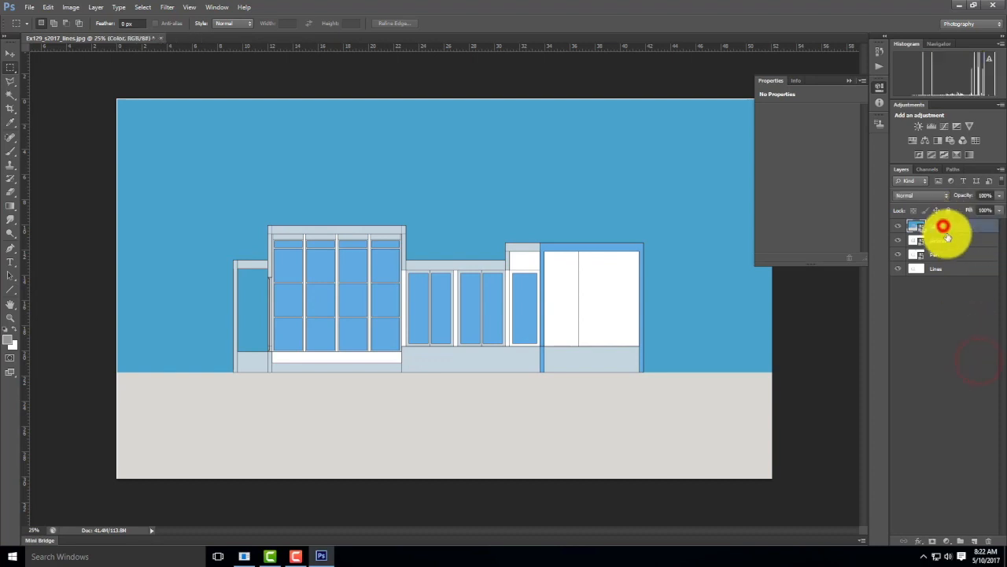
pyautogui.keyDown('shift'); pyautogui.click(949, 254); pyautogui.keyUp('shift')
pyautogui.click(922, 196)
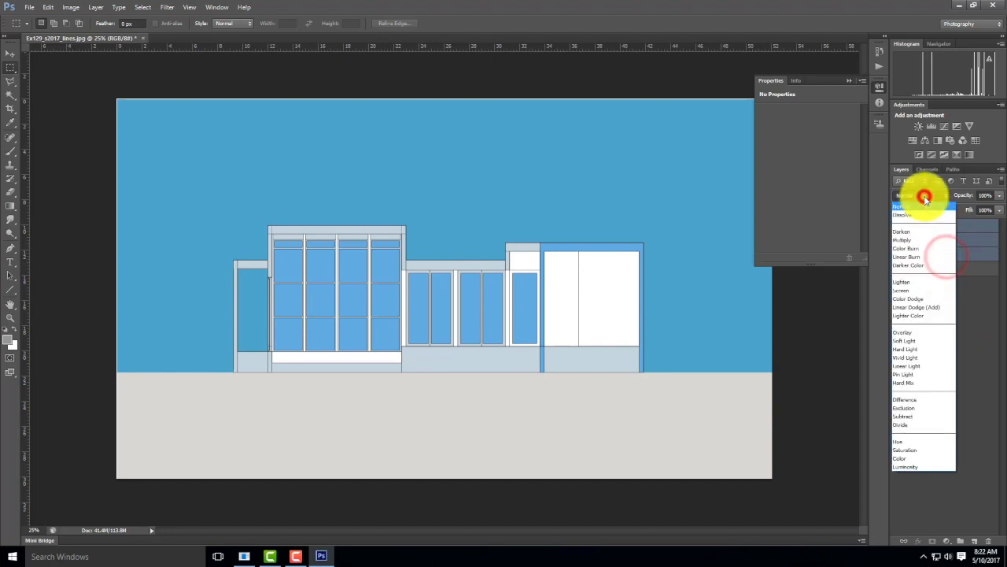
pyautogui.click(922, 240)
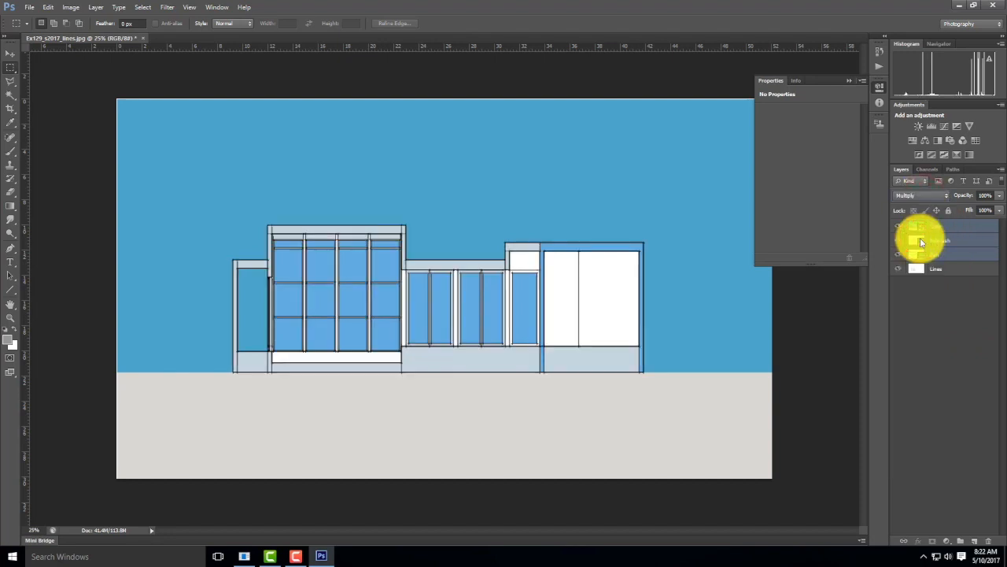
pyautogui.click(925, 306)
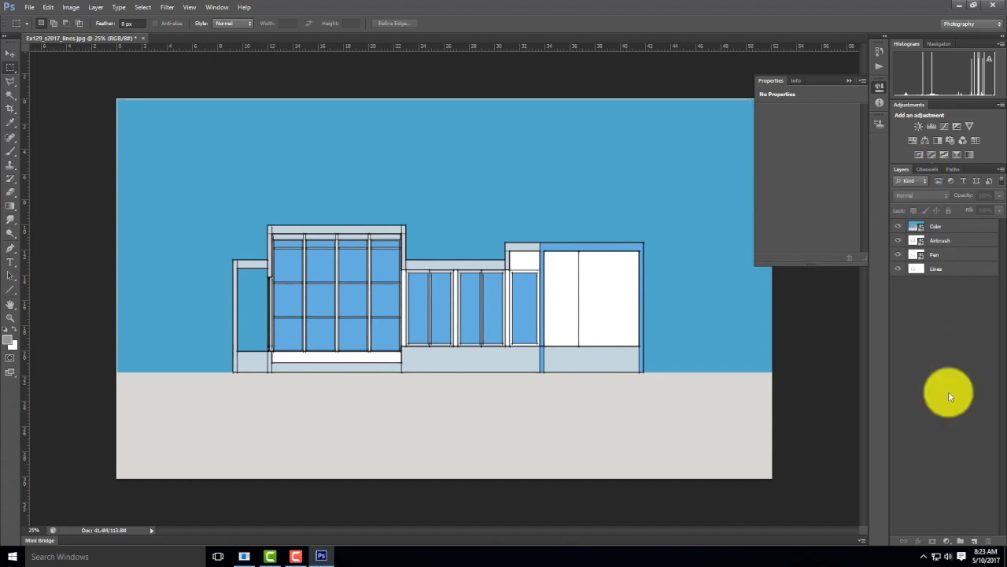
# - Add an empty layer named Cut and move it between the Pen and Lines layers
pyautogui.click(976, 543)
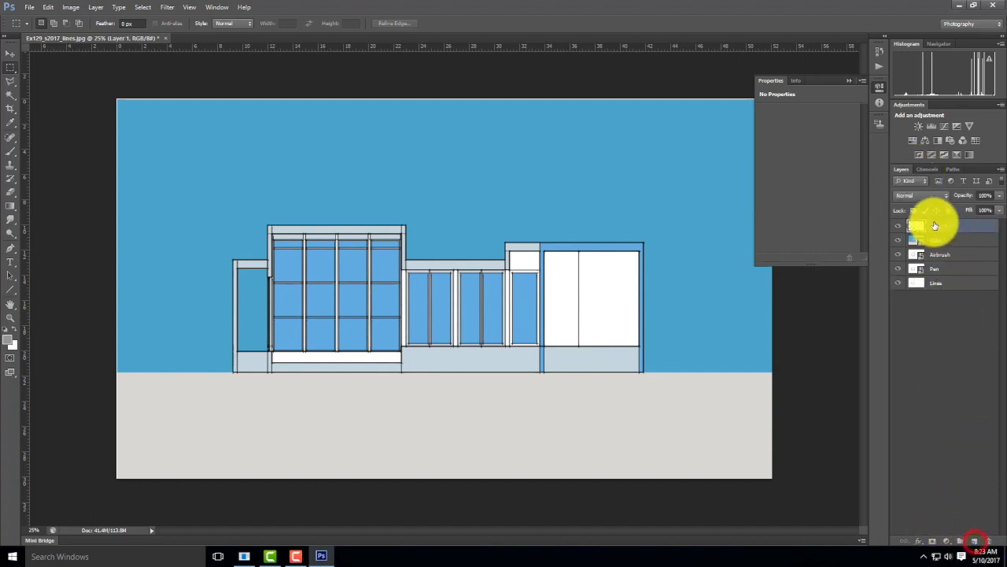
pyautogui.doubleClick(940, 227)
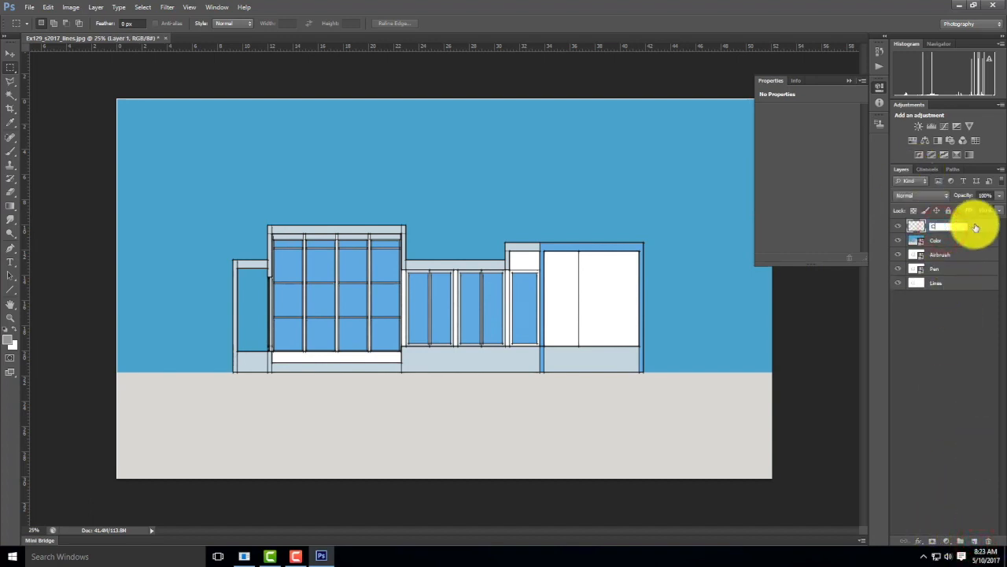
pyautogui.write('Cut')
pyautogui.press('Return')
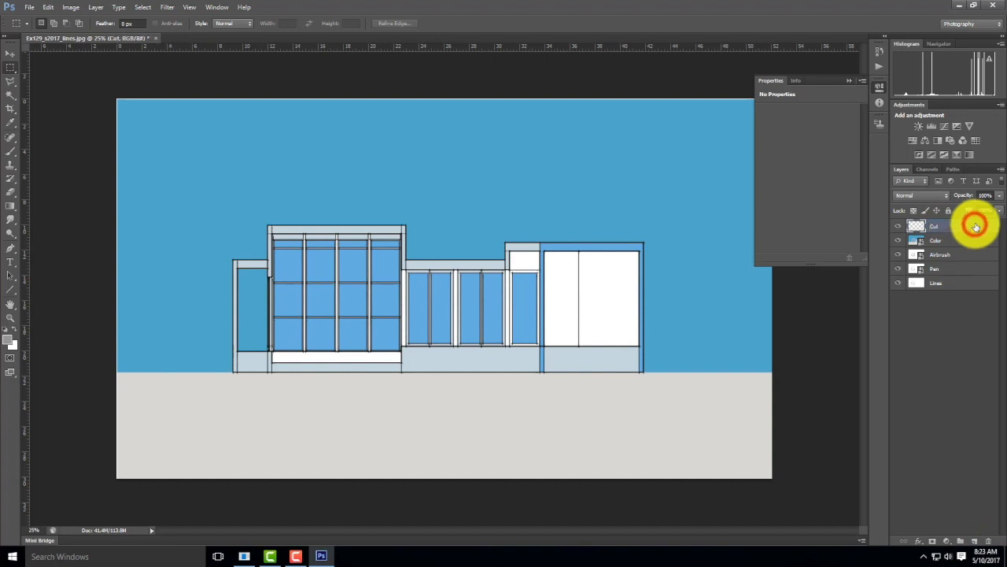
pyautogui.moveTo(963, 227)
pyautogui.mouseDown()
pyautogui.moveTo(962, 277)
pyautogui.moveTo(943, 296)
pyautogui.mouseUp()
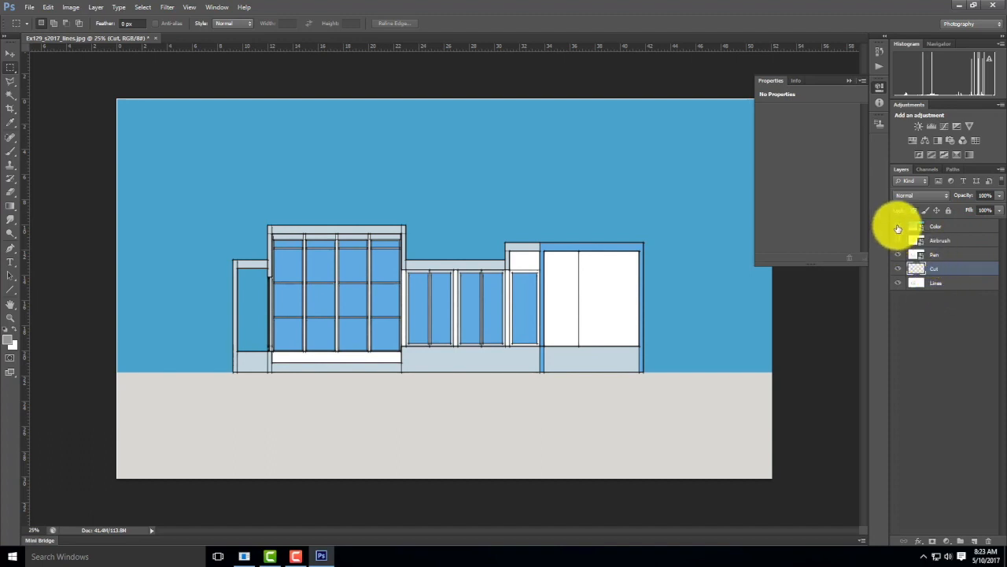
# - Hide the Color, Airbrush and Pen layers, leaving the Cut and Lines layers visible
pyautogui.moveTo(898, 228); pyautogui.dragTo(898, 261)
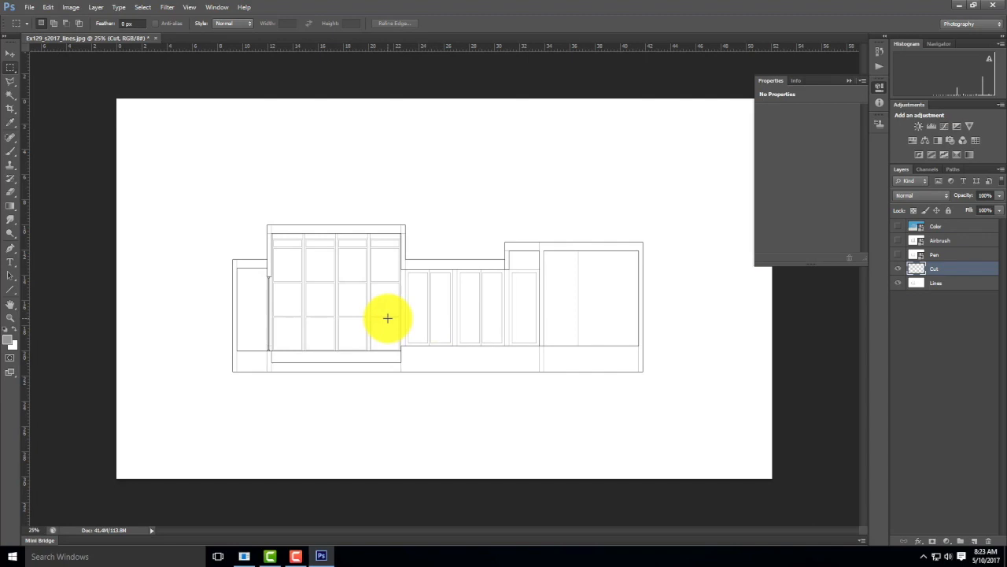
pyautogui.hotkey('ctrl', '=')
pyautogui.hotkey('ctrl', '=')
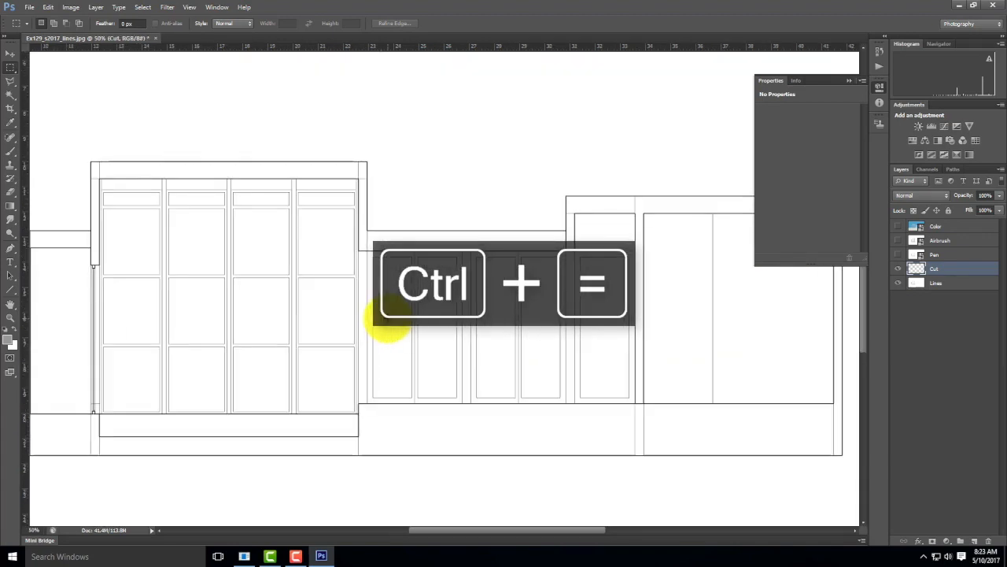
pyautogui.hotkey('ctrl', '-')
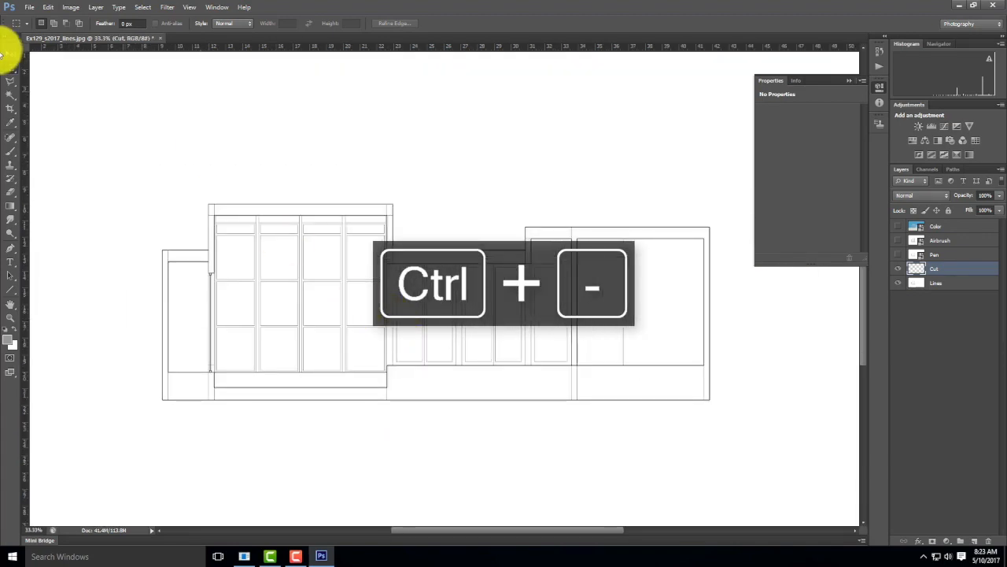
# - On the Lines layer, select all the cut wall, floor and roof areas of the section with the Magic Wand
pyautogui.click(8, 101)
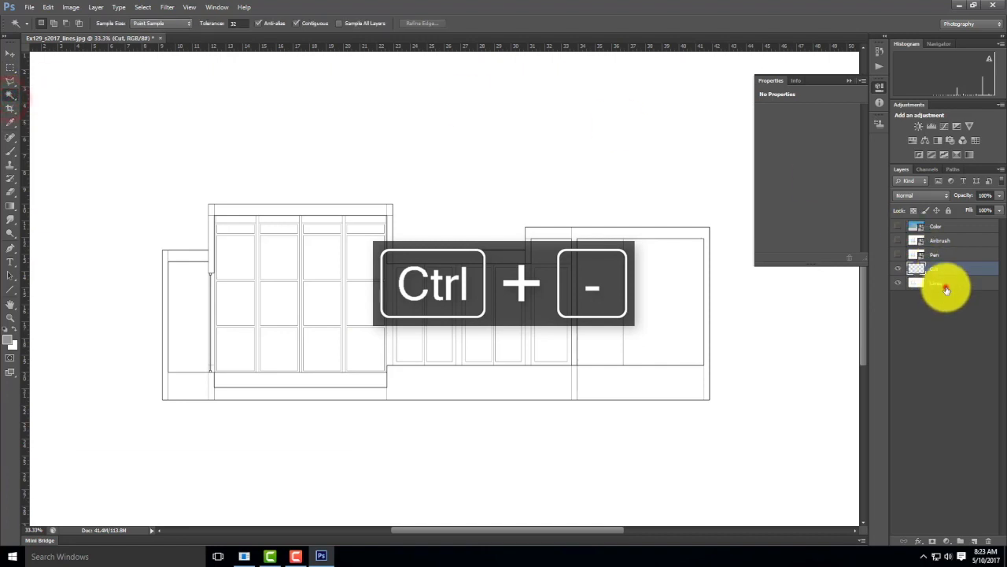
pyautogui.click(946, 285)
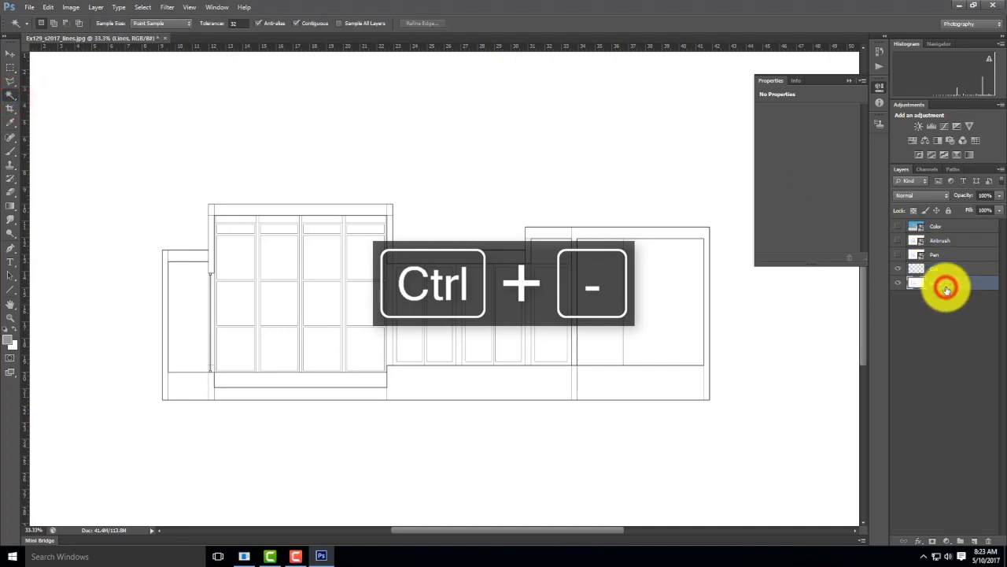
pyautogui.click(180, 262)
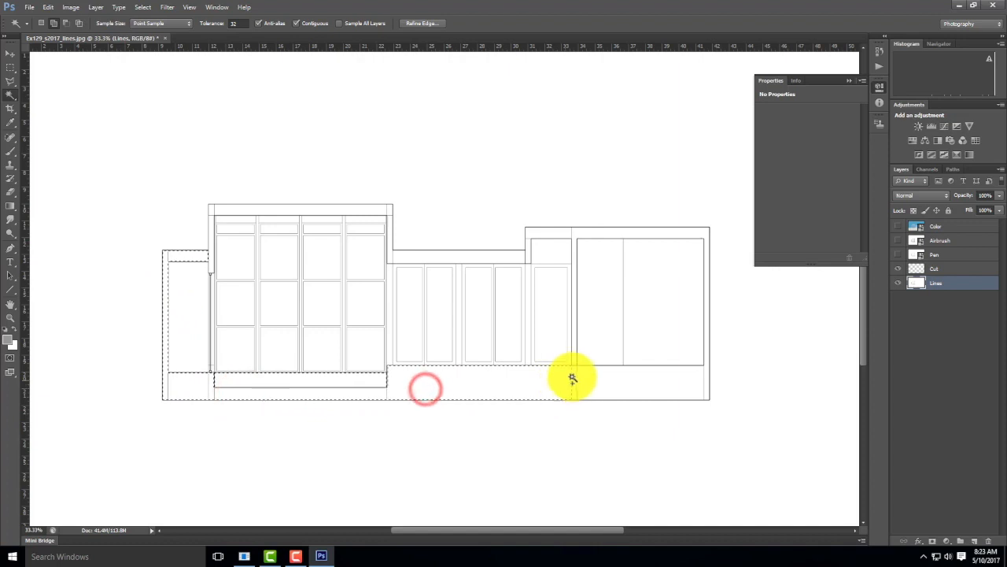
pyautogui.click(707, 370)
pyautogui.click(557, 233)
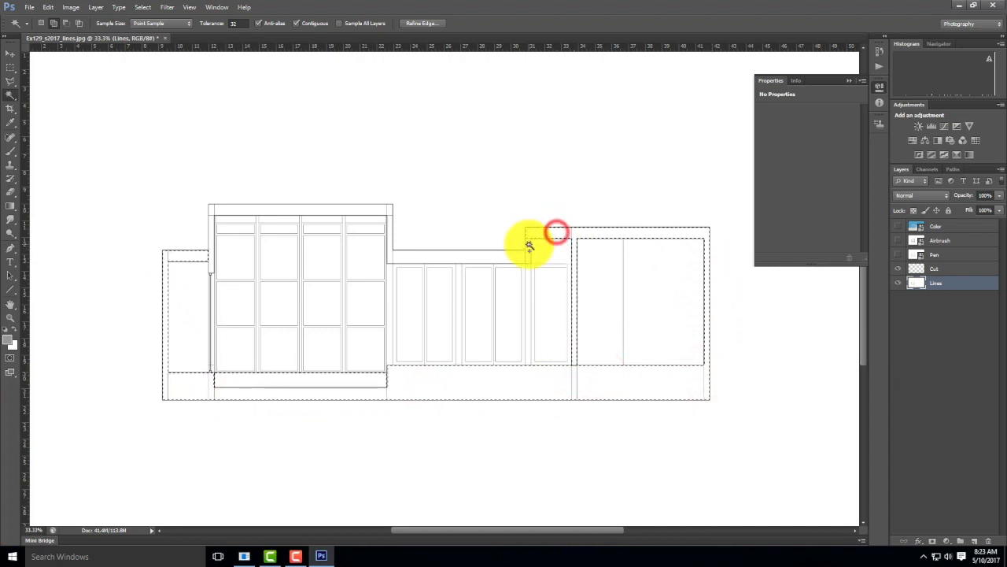
pyautogui.click(512, 256)
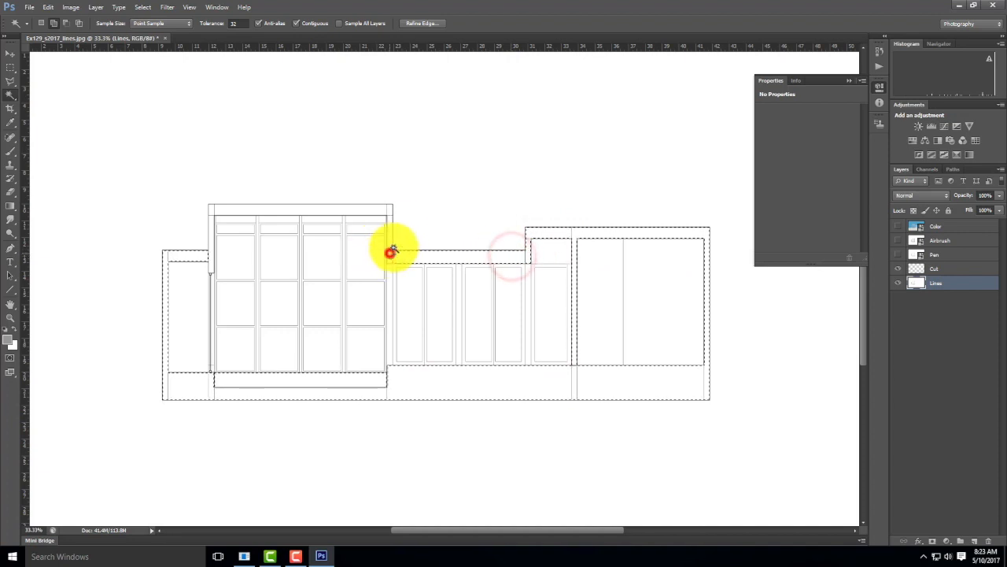
pyautogui.click(391, 253)
pyautogui.click(375, 209)
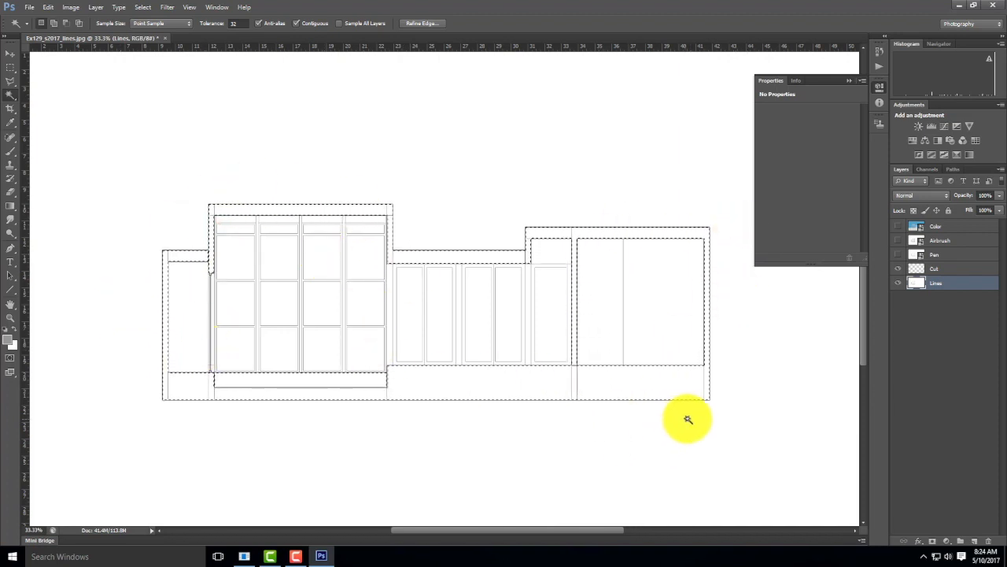
# - Fill the selected areas on the Cut layer with black (000000) using the Brush, and clear the selection
pyautogui.click(944, 268)
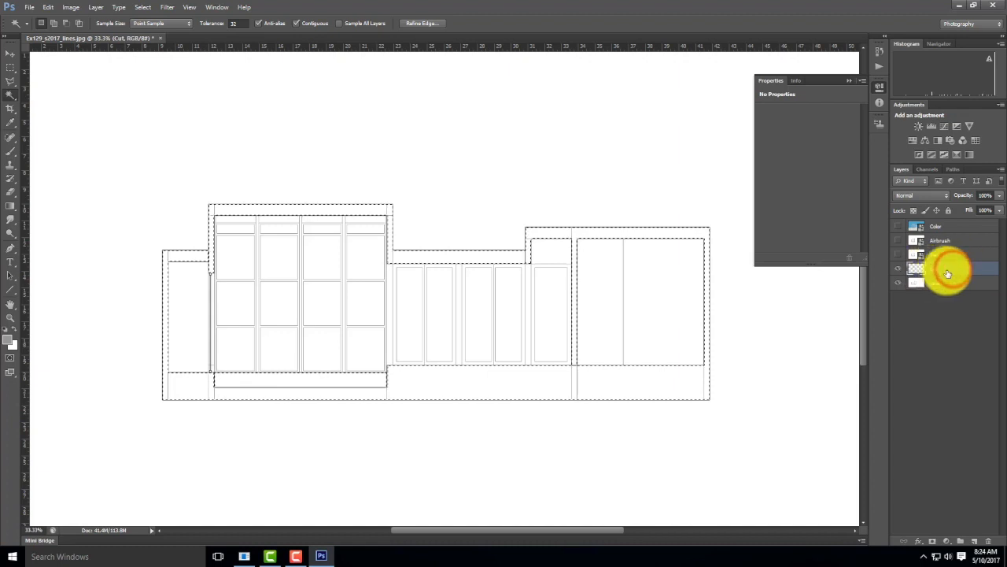
pyautogui.click(8, 152)
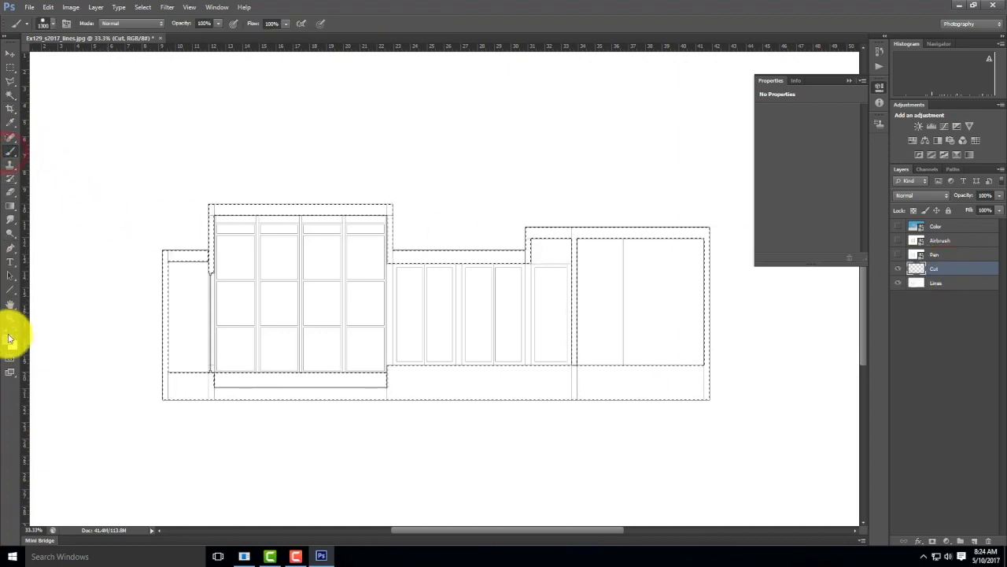
pyautogui.click(8, 337)
pyautogui.moveTo(438, 169); pyautogui.dragTo(349, 278)
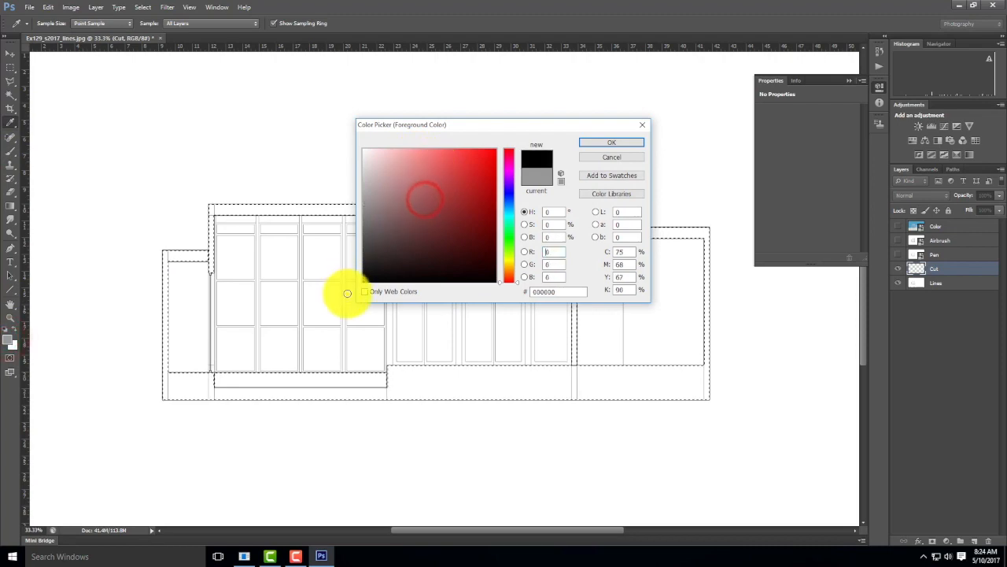
pyautogui.click(592, 151)
pyautogui.moveTo(334, 214)
pyautogui.mouseDown()
pyautogui.moveTo(467, 218)
pyautogui.moveTo(310, 305)
pyautogui.moveTo(704, 398)
pyautogui.moveTo(559, 254)
pyautogui.moveTo(794, 254)
pyautogui.mouseUp()
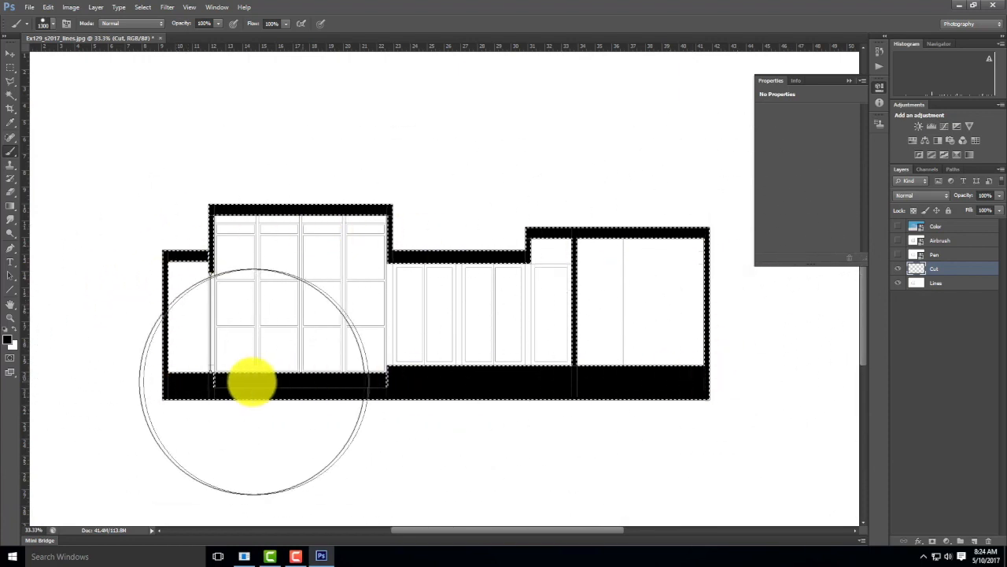
pyautogui.click(9, 65)
pyautogui.click(263, 115)
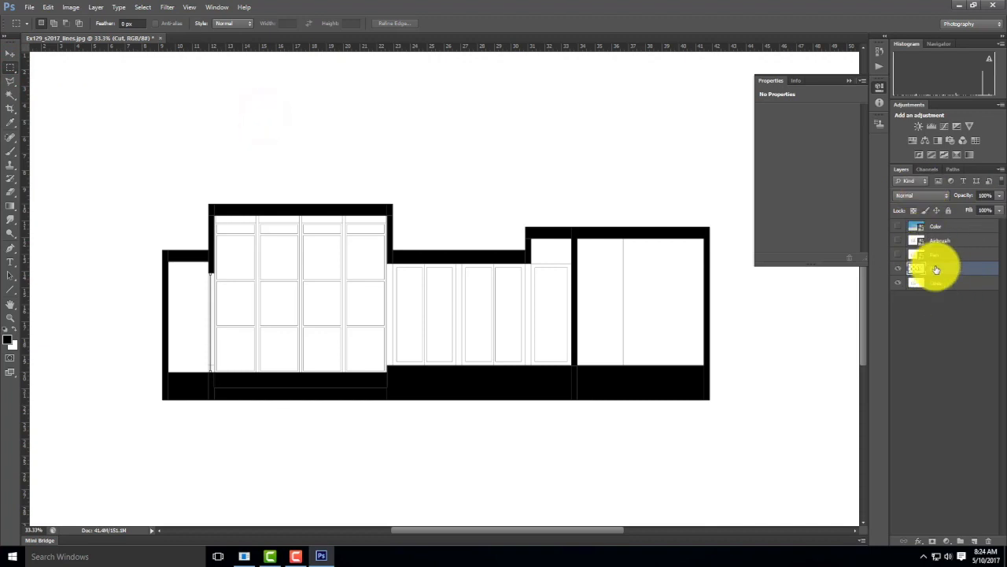
# - Set the Cut layer's blend mode to Multiply
pyautogui.click(933, 195)
pyautogui.click(917, 240)
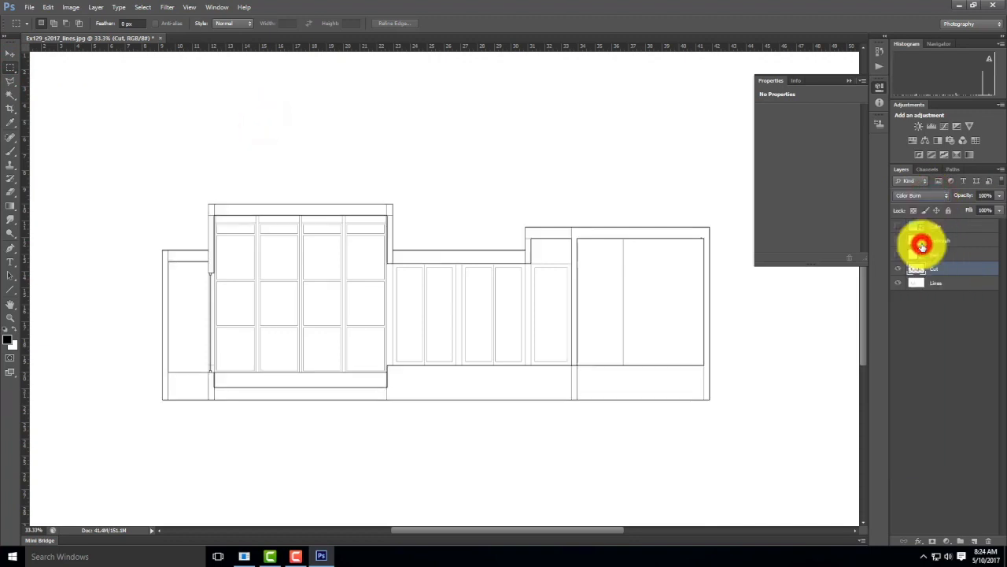
pyautogui.click(921, 240)
pyautogui.click(955, 268)
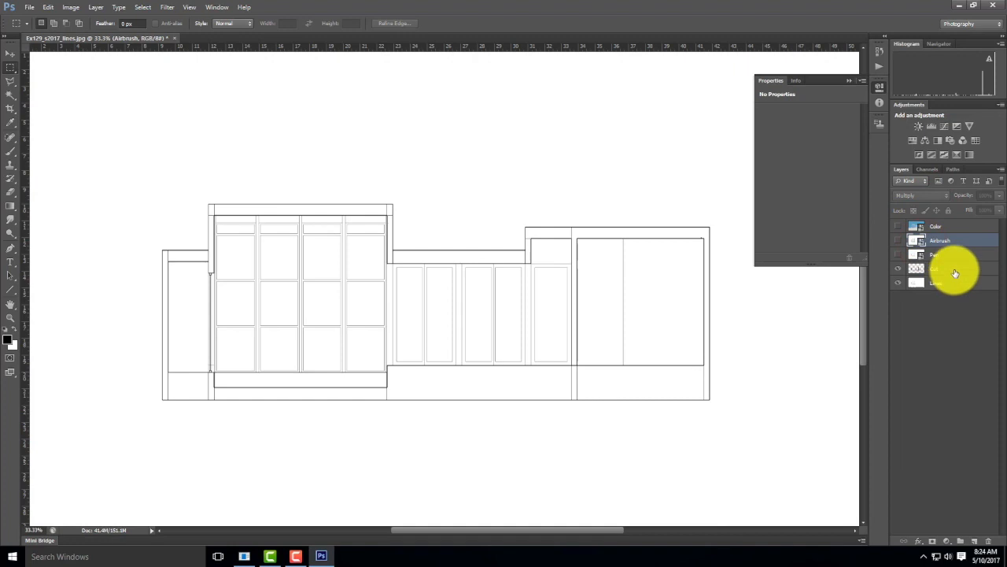
pyautogui.click(922, 195)
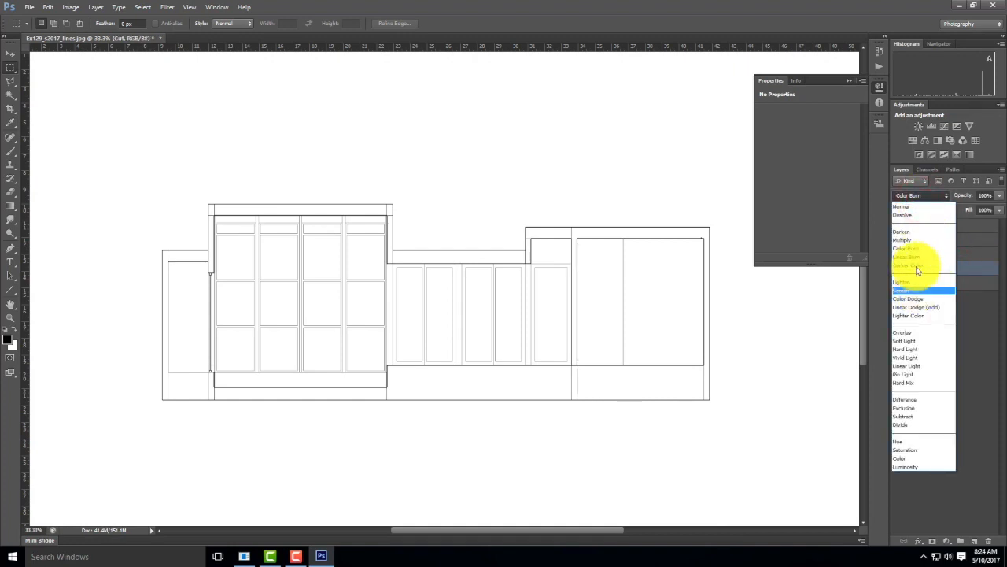
pyautogui.click(913, 241)
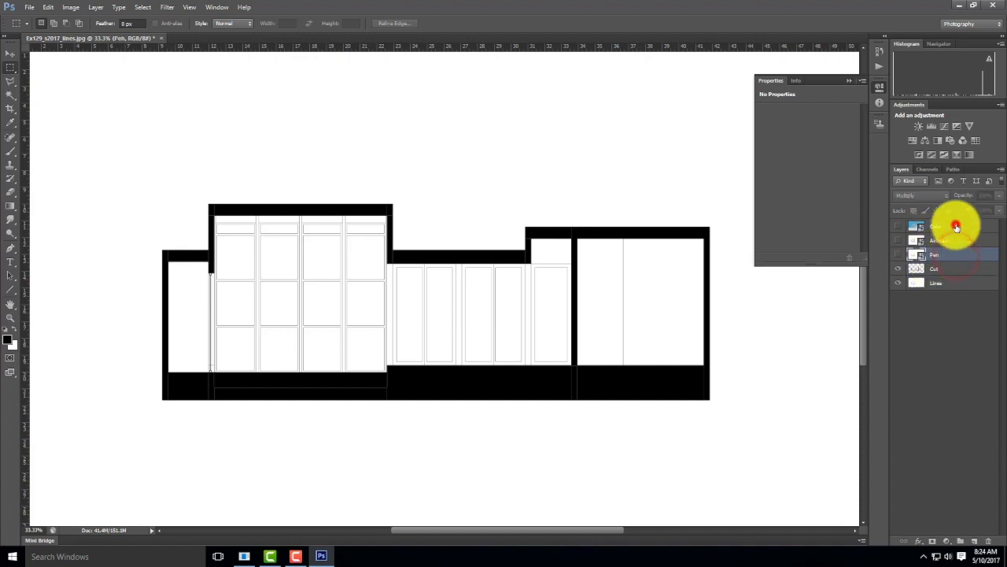
# - Show the Color, Airbrush and Pen layers again and collapse the Properties panel covering the canvas
pyautogui.click(956, 226)
pyautogui.keyDown('shift'); pyautogui.click(958, 269); pyautogui.keyUp('shift')
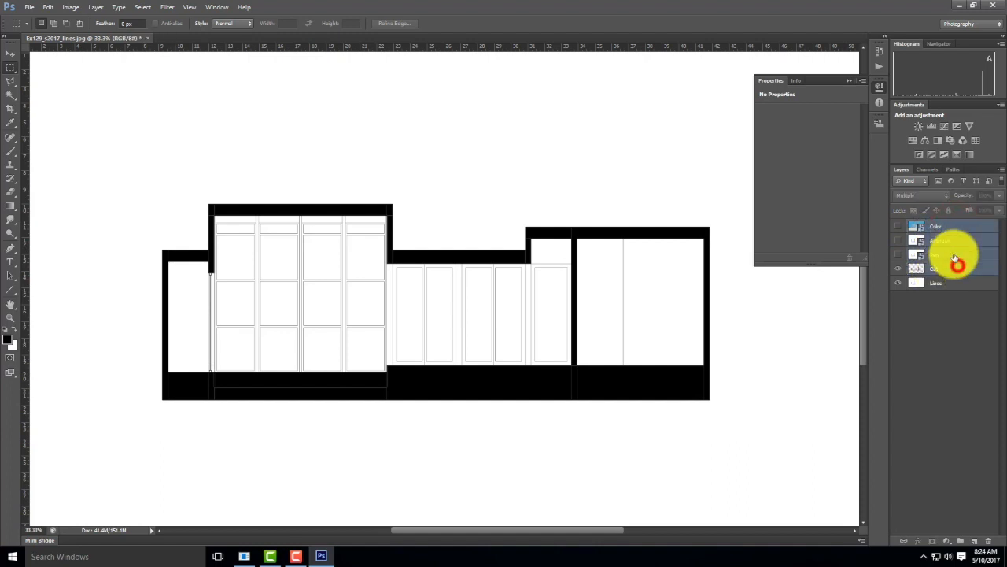
pyautogui.click(945, 355)
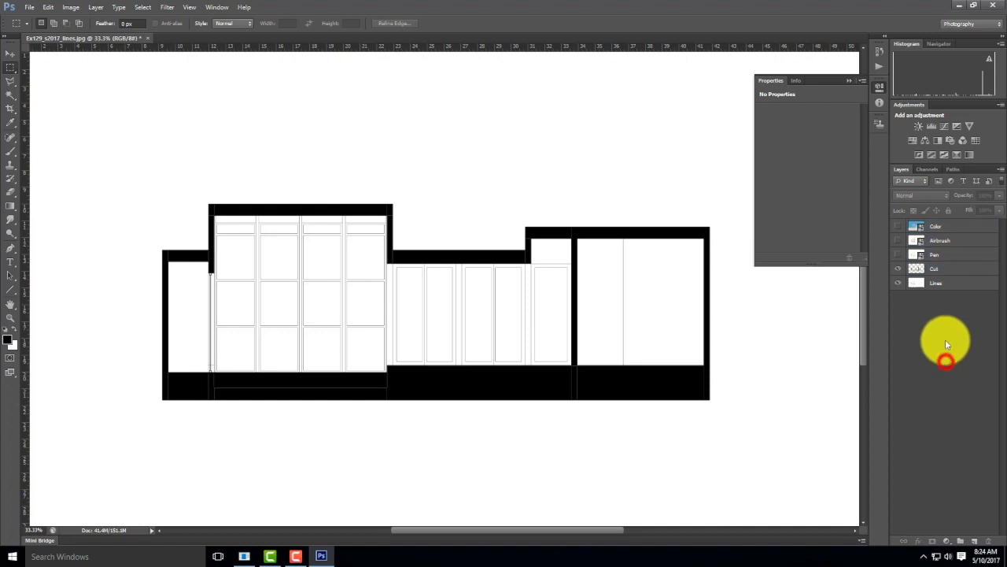
pyautogui.moveTo(898, 226); pyautogui.dragTo(898, 254)
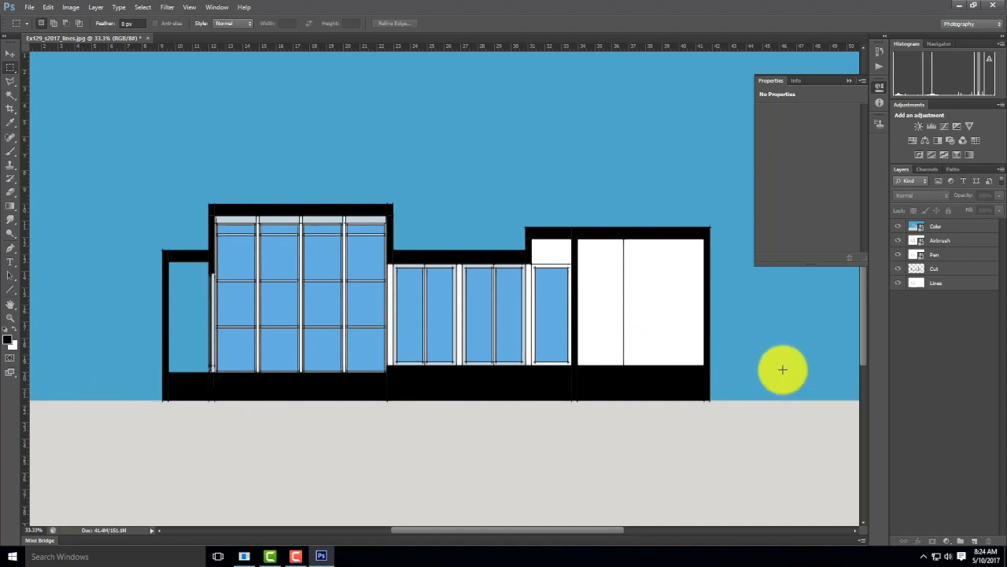
pyautogui.click(850, 80)
# - On the Cut layer, outline an uneven strip of ground from the building's right base to the image edge with the freehand Lasso
pyautogui.click(939, 269)
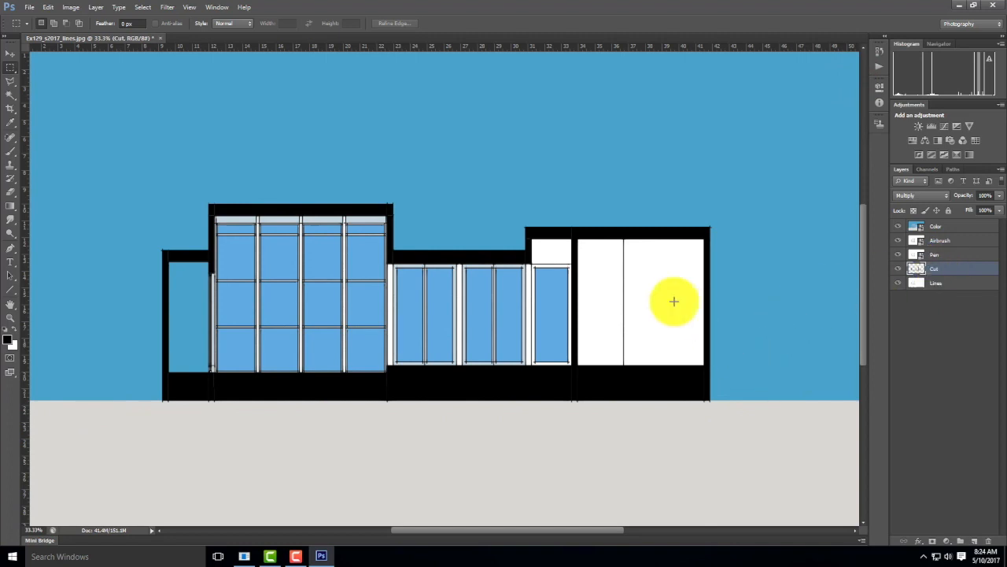
pyautogui.moveTo(722, 234); pyautogui.dragTo(526, 171)
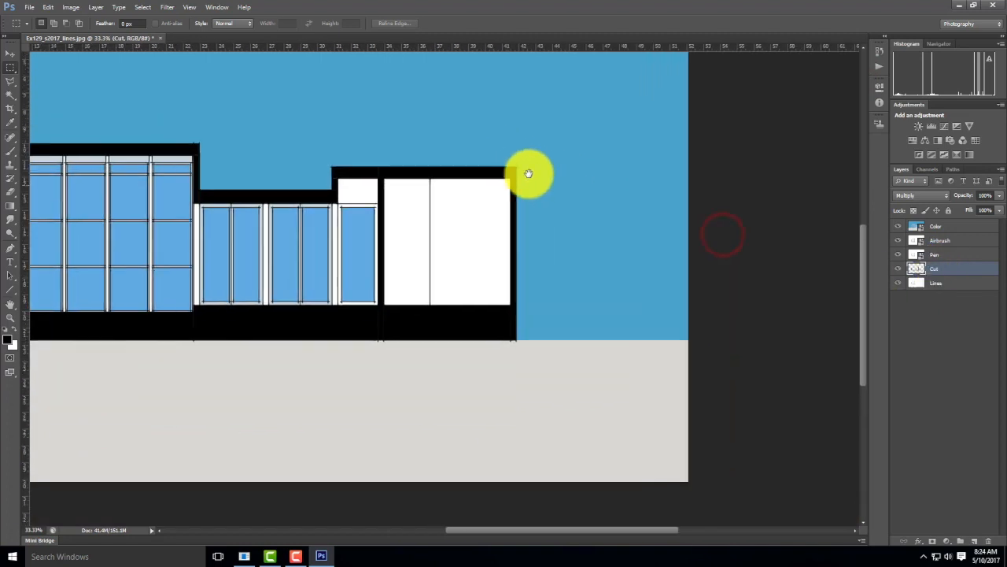
pyautogui.click(7, 84)
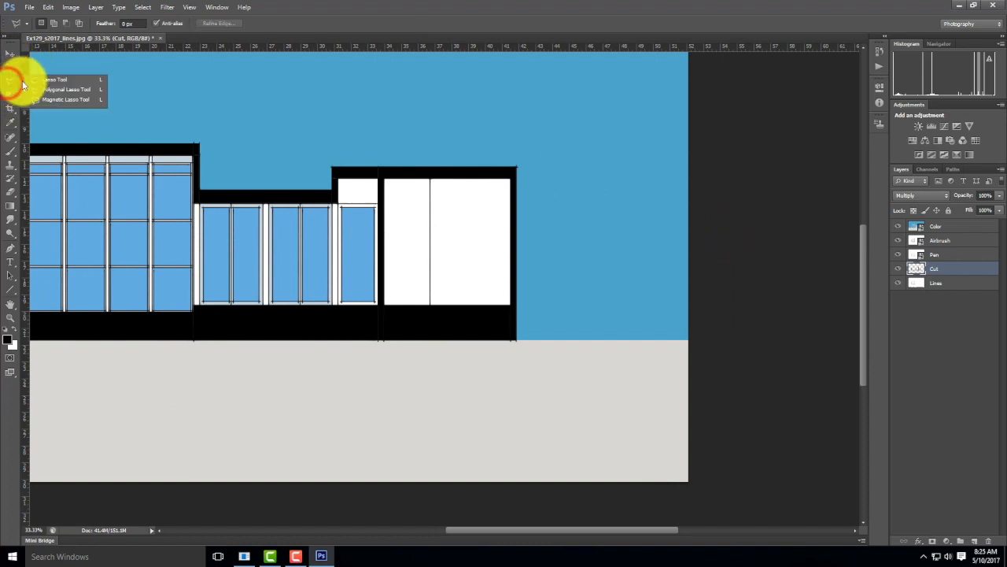
pyautogui.click(33, 77)
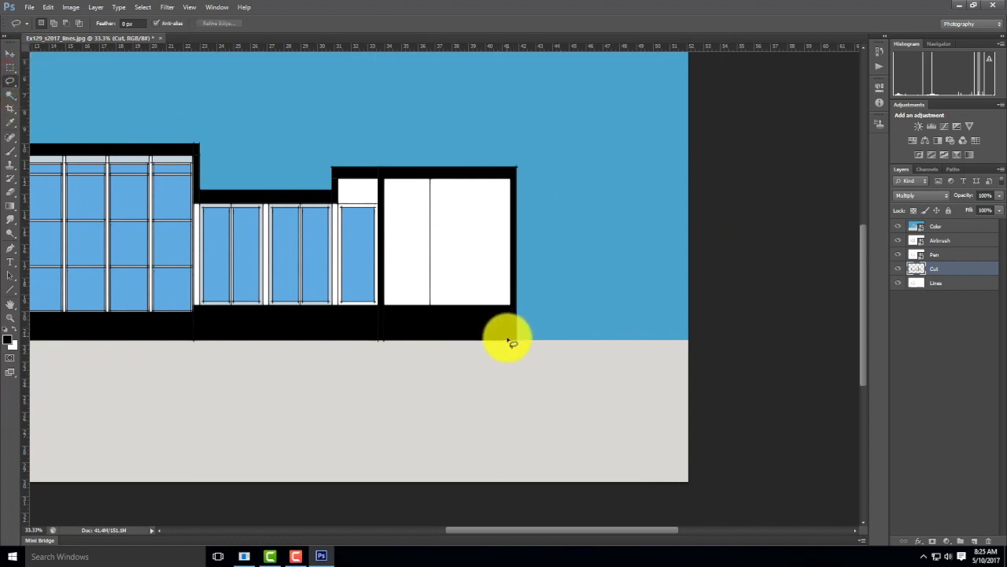
pyautogui.moveTo(507, 337)
pyautogui.mouseDown()
pyautogui.moveTo(706, 326)
pyautogui.moveTo(719, 373)
pyautogui.moveTo(498, 384)
pyautogui.moveTo(504, 333)
pyautogui.moveTo(710, 322)
pyautogui.mouseUp()
# - Add a freehand Lasso outline of the ground between the image's left edge and the building base to the selection
pyautogui.click(266, 334)
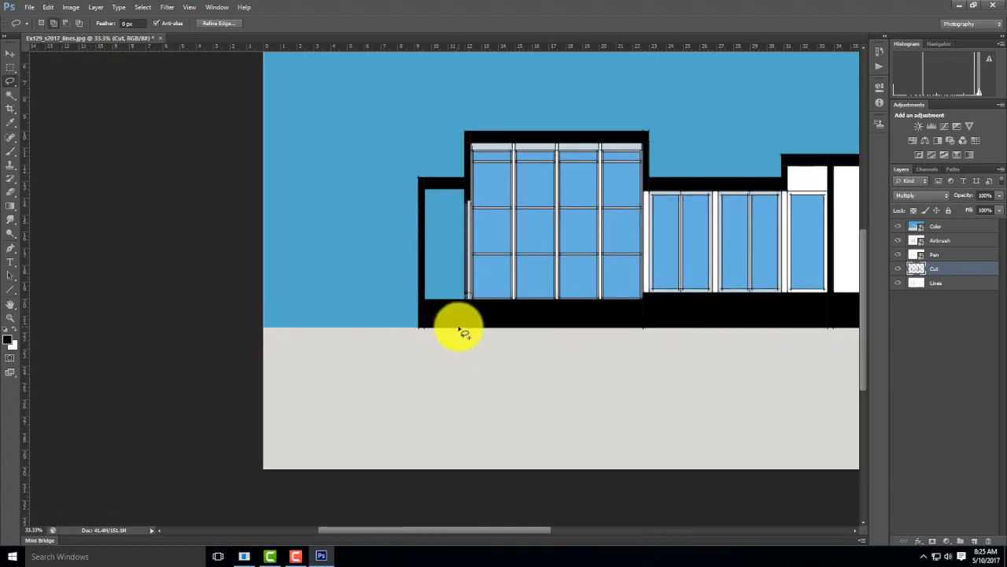
pyautogui.moveTo(458, 328)
pyautogui.mouseDown()
pyautogui.moveTo(236, 331)
pyautogui.moveTo(254, 350)
pyautogui.mouseUp()
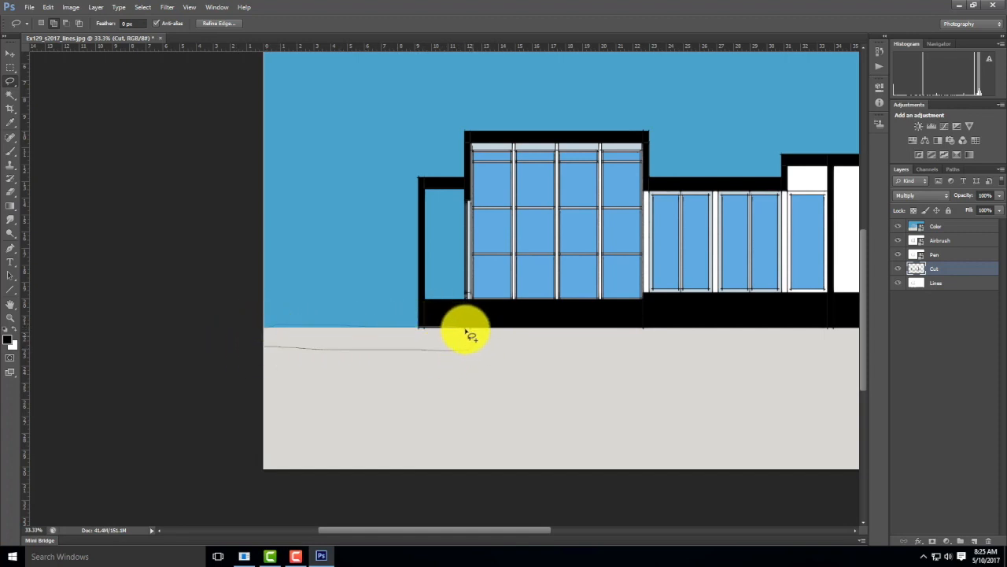
pyautogui.moveTo(451, 327); pyautogui.dragTo(466, 327)
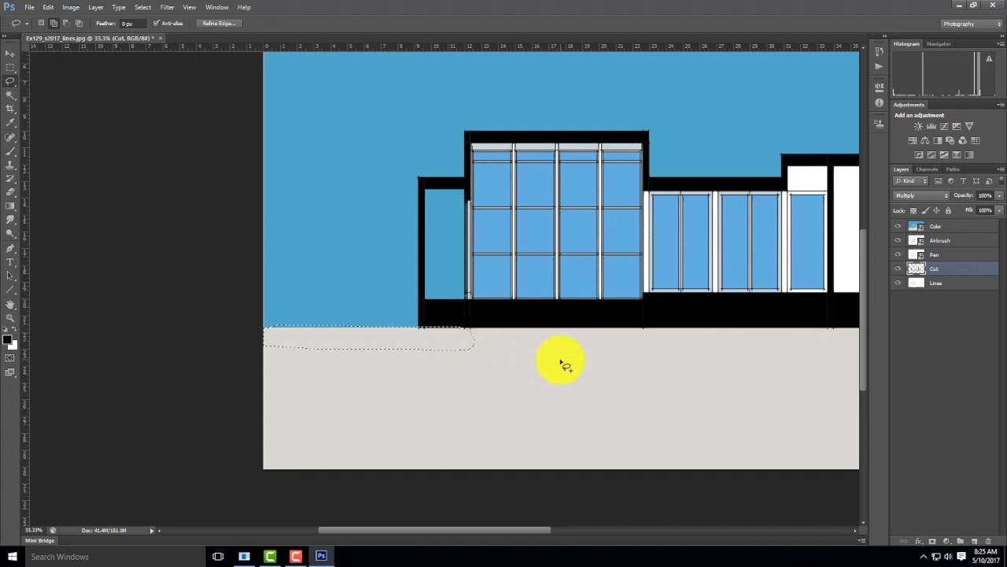
pyautogui.click(473, 326)
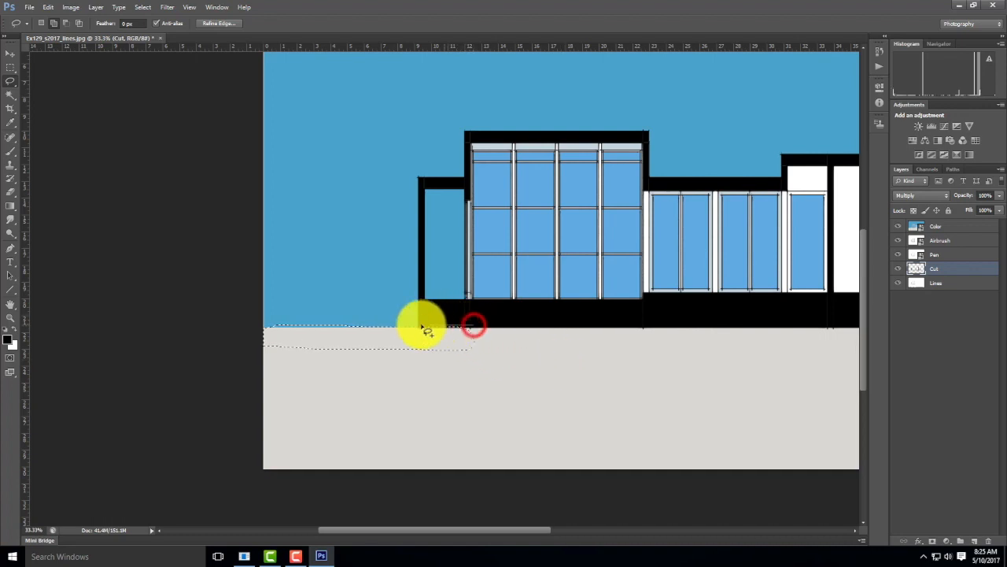
pyautogui.moveTo(353, 338)
pyautogui.mouseDown()
pyautogui.moveTo(483, 342)
pyautogui.moveTo(299, 330)
pyautogui.mouseUp()
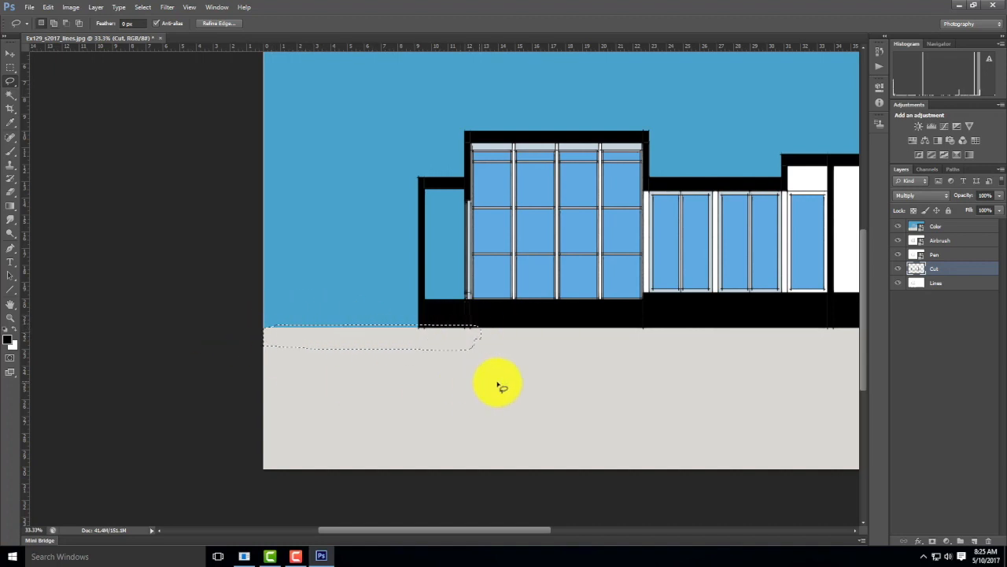
# - Extend the selection with Rectangular Marquees to cover all the ground below the horizon and the band beneath the building
pyautogui.click(10, 67)
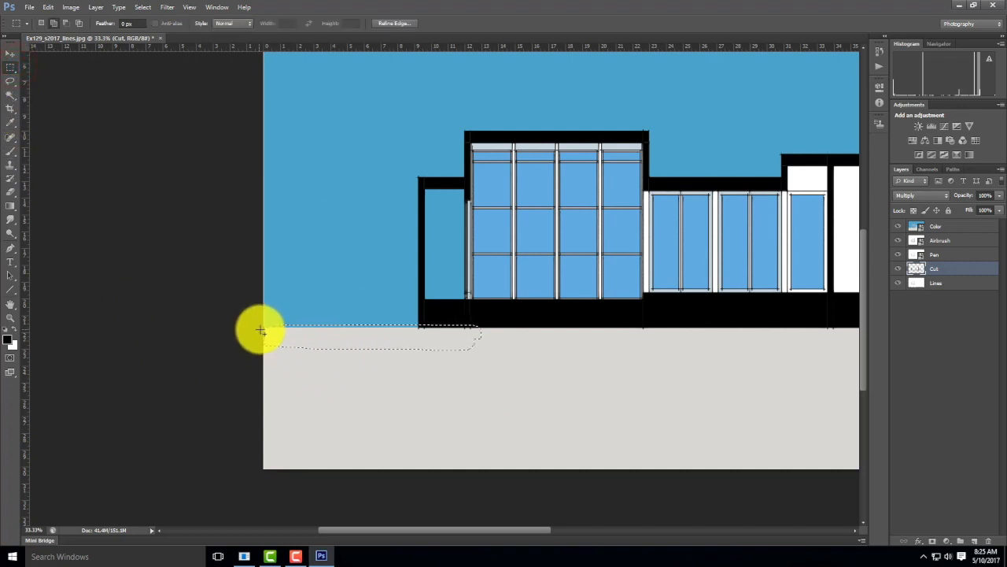
pyautogui.moveTo(261, 334); pyautogui.dragTo(767, 359)
pyautogui.moveTo(331, 369); pyautogui.dragTo(490, 369)
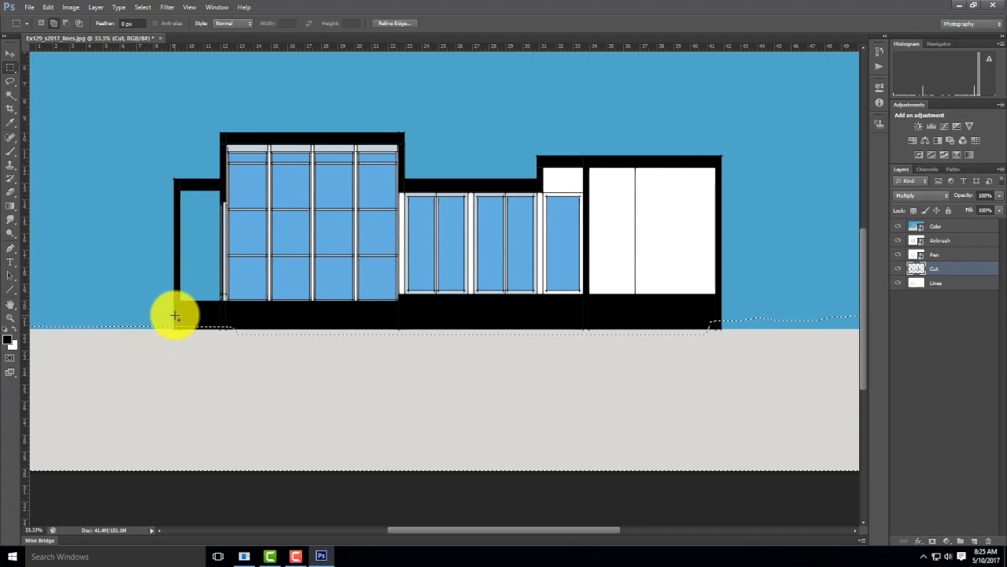
pyautogui.moveTo(356, 345); pyautogui.dragTo(719, 351)
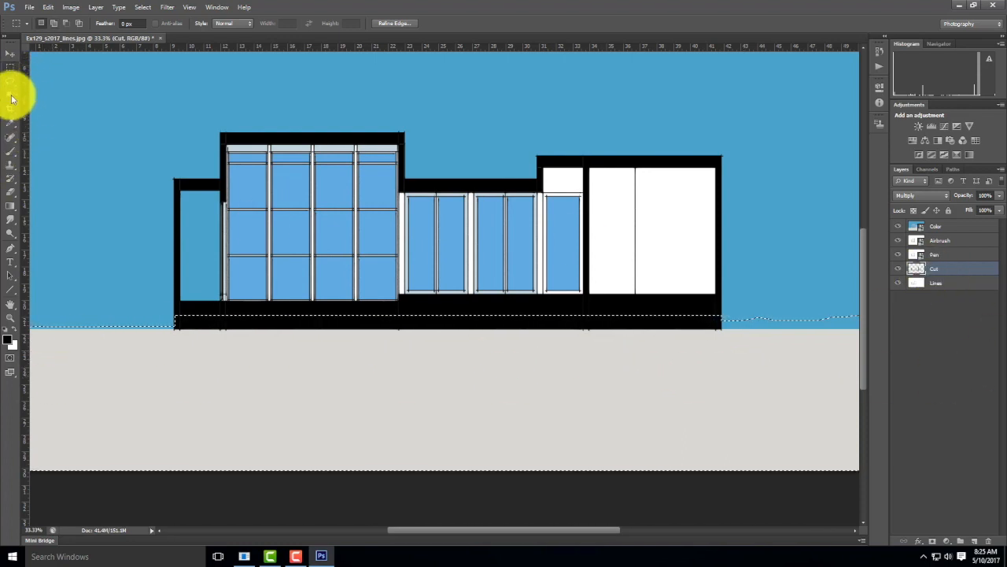
# - Paint the whole selected ground area black on the Cut layer with the Brush
pyautogui.click(8, 152)
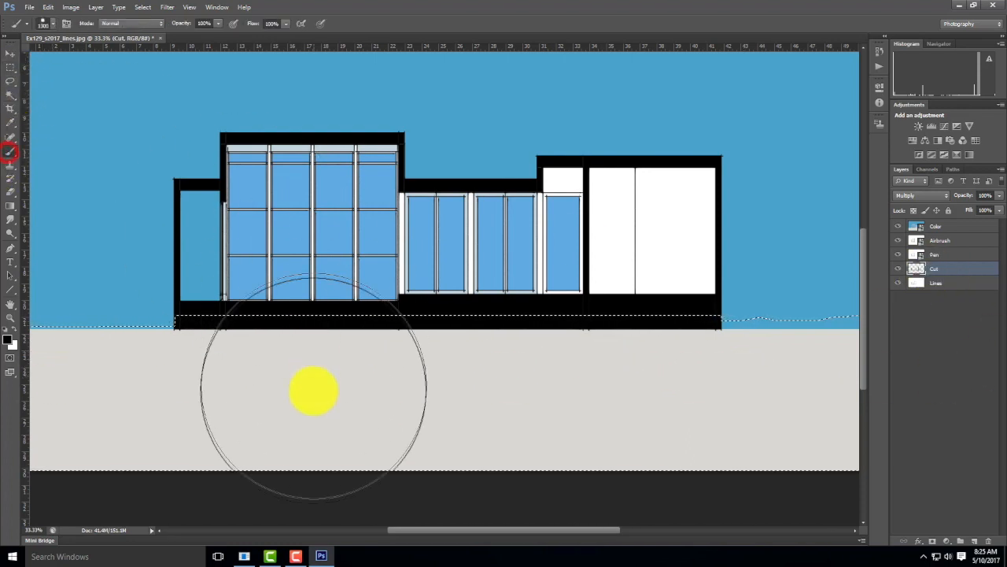
pyautogui.click(411, 403)
pyautogui.moveTo(124, 403)
pyautogui.mouseDown()
pyautogui.moveTo(511, 403)
pyautogui.moveTo(5, 403)
pyautogui.moveTo(996, 402)
pyautogui.mouseUp()
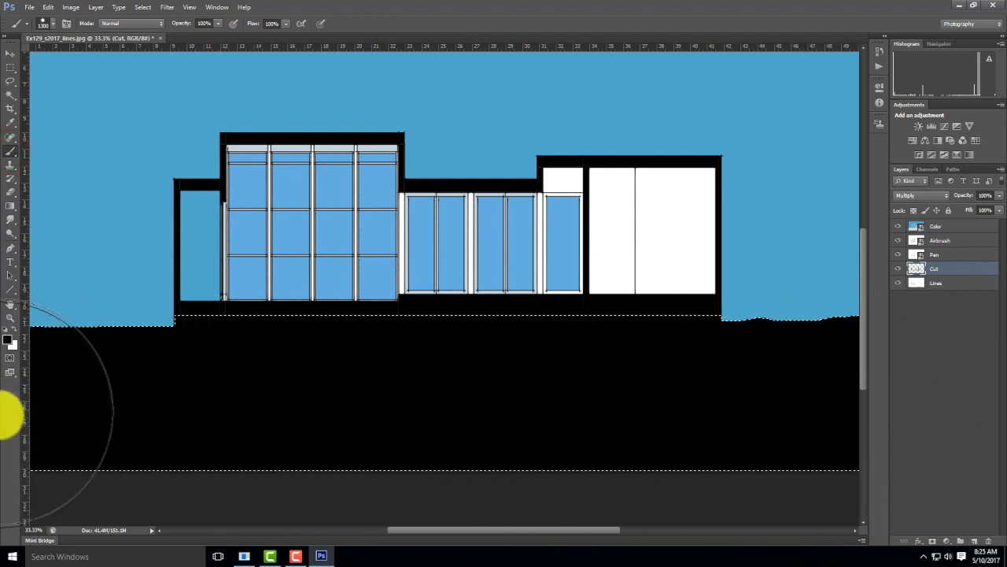
# - Hide the Color layer and clear the ground selection
pyautogui.click(897, 227)
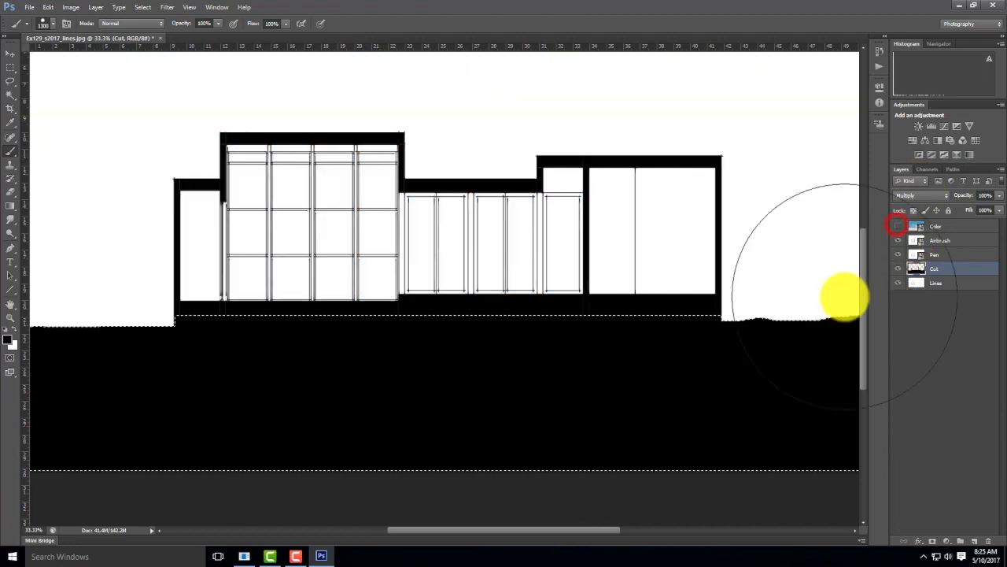
pyautogui.click(11, 68)
pyautogui.click(111, 77)
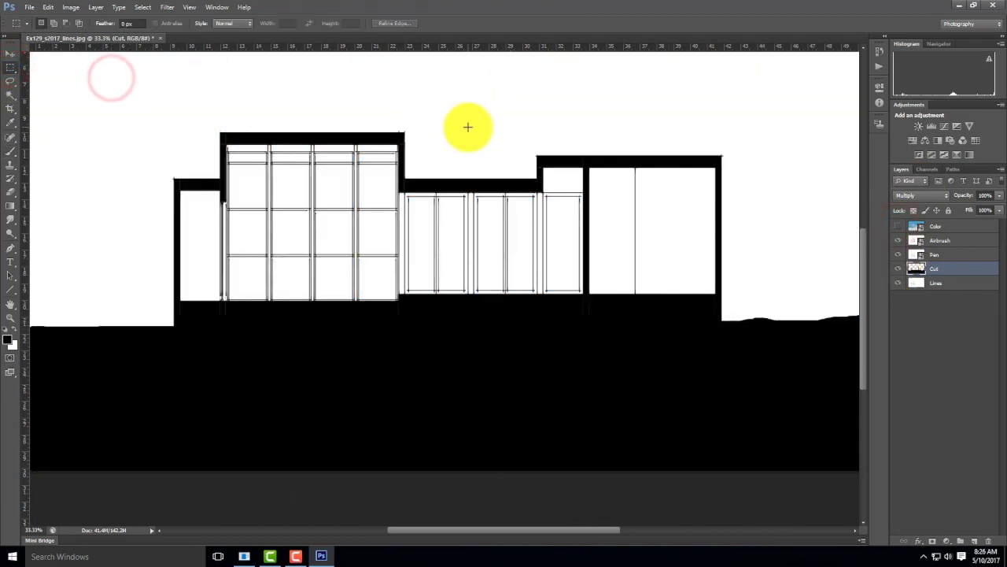
# - With the Clone Stamp, sample the black ground and stamp a grassy edge along the ground line right of the building
pyautogui.hotkey('ctrl', '0')
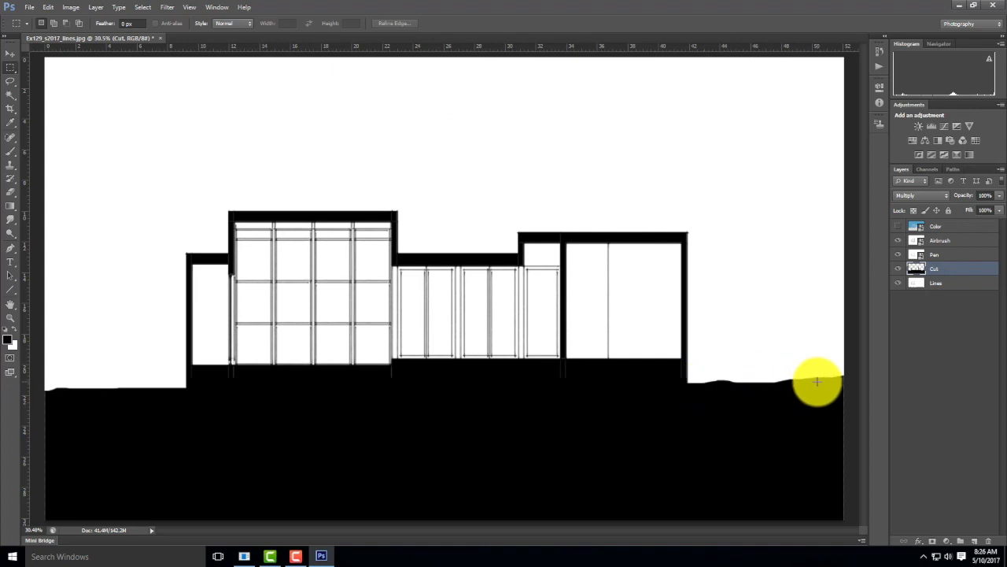
pyautogui.hotkey('ctrl', '=')
pyautogui.hotkey('ctrl', '=')
pyautogui.moveTo(660, 293); pyautogui.dragTo(180, 128)
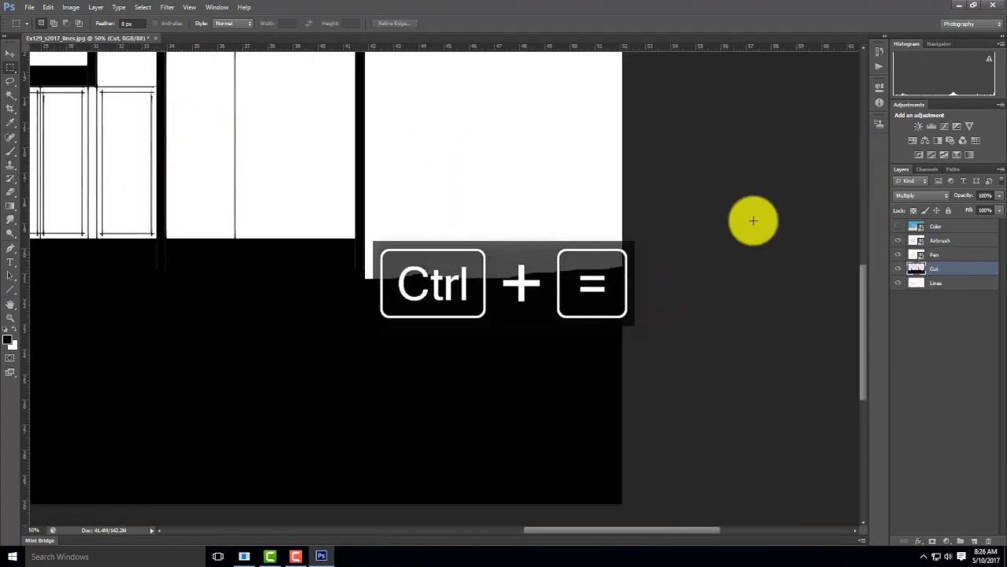
pyautogui.click(11, 166)
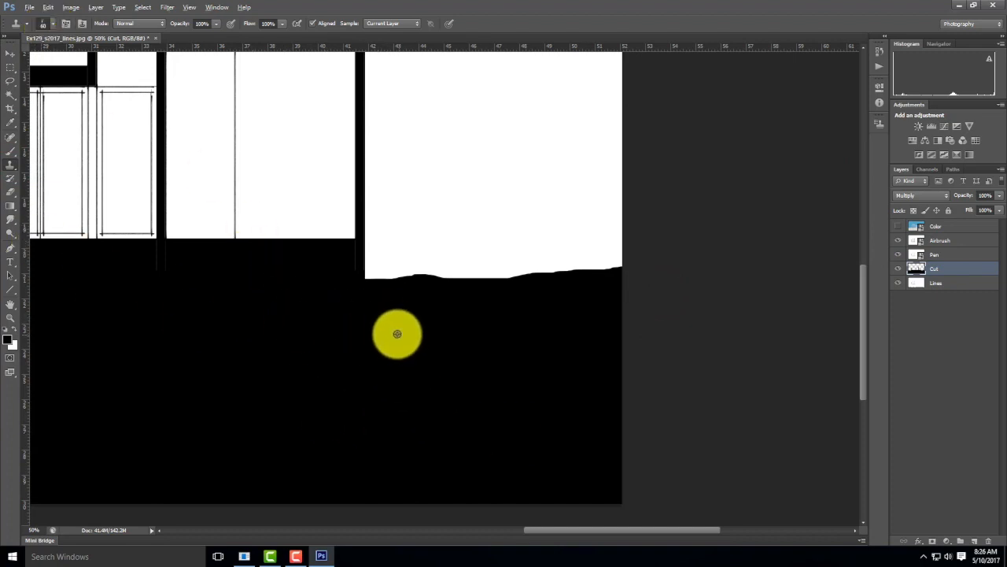
pyautogui.keyDown('alt'); pyautogui.click(381, 315); pyautogui.keyUp('alt')
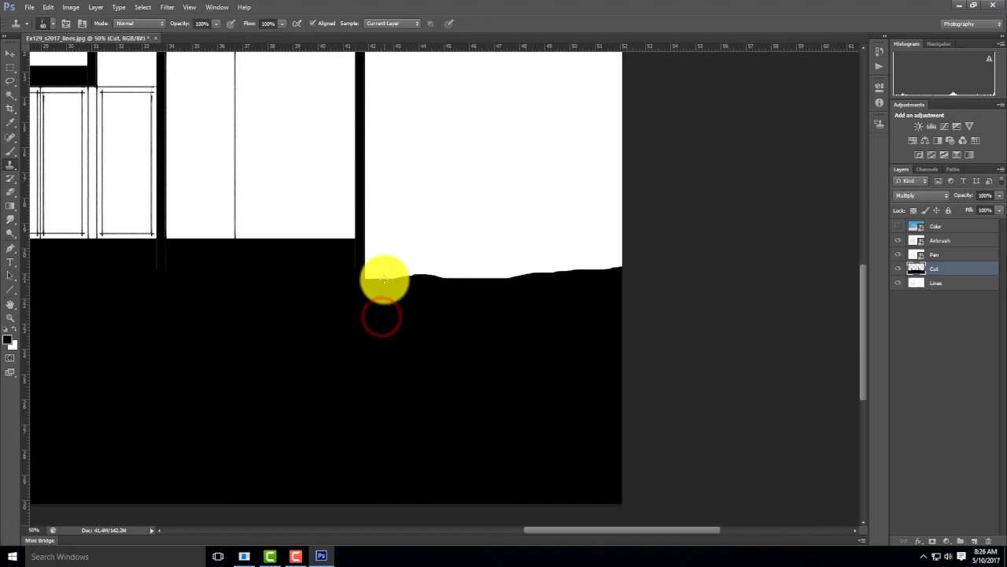
pyautogui.moveTo(382, 279)
pyautogui.mouseDown()
pyautogui.moveTo(419, 273)
pyautogui.moveTo(352, 280)
pyautogui.moveTo(448, 277)
pyautogui.moveTo(433, 272)
pyautogui.moveTo(475, 281)
pyautogui.moveTo(455, 282)
pyautogui.moveTo(511, 280)
pyautogui.moveTo(415, 276)
pyautogui.moveTo(540, 289)
pyautogui.moveTo(546, 277)
pyautogui.moveTo(522, 277)
pyautogui.moveTo(621, 269)
pyautogui.moveTo(371, 274)
pyautogui.mouseUp()
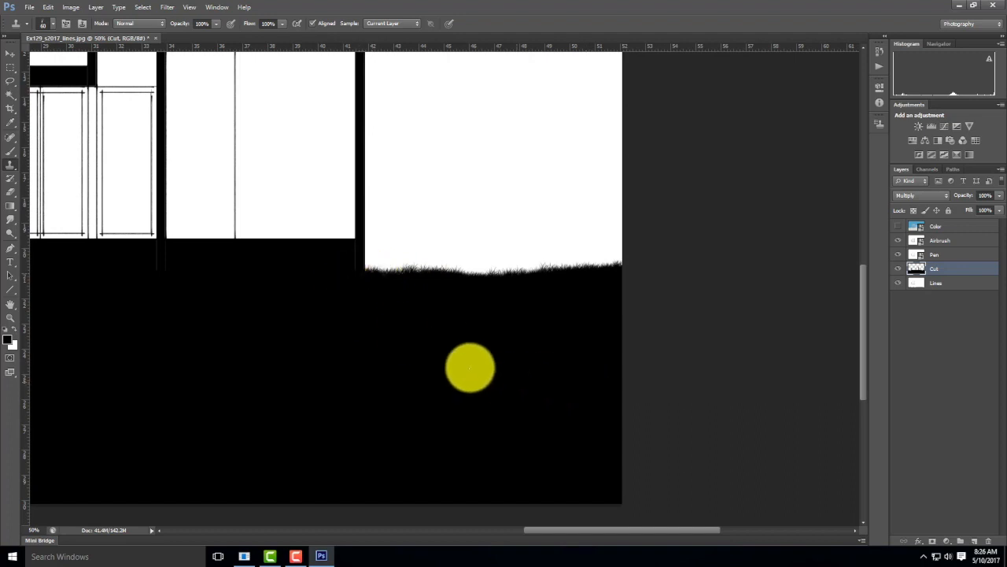
# - Clone Stamp the same grassy edge from sampled black ground along the ground line left of the building, undoing the stray stroke
pyautogui.moveTo(270, 326); pyautogui.dragTo(688, 332)
pyautogui.moveTo(26, 320); pyautogui.dragTo(220, 319)
pyautogui.hotkey('ctrl', 'z')
pyautogui.moveTo(115, 326); pyautogui.dragTo(541, 329)
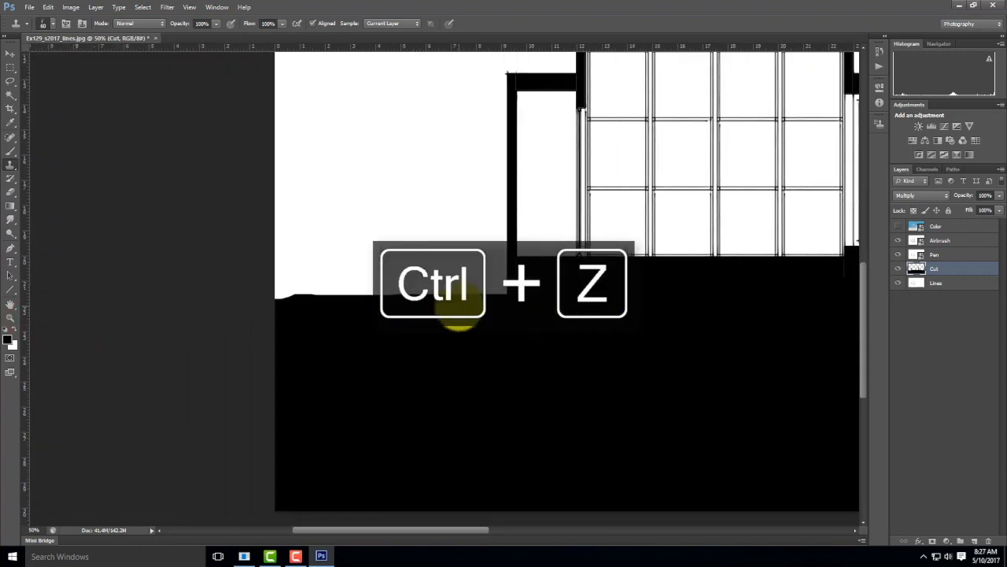
pyautogui.click(458, 336)
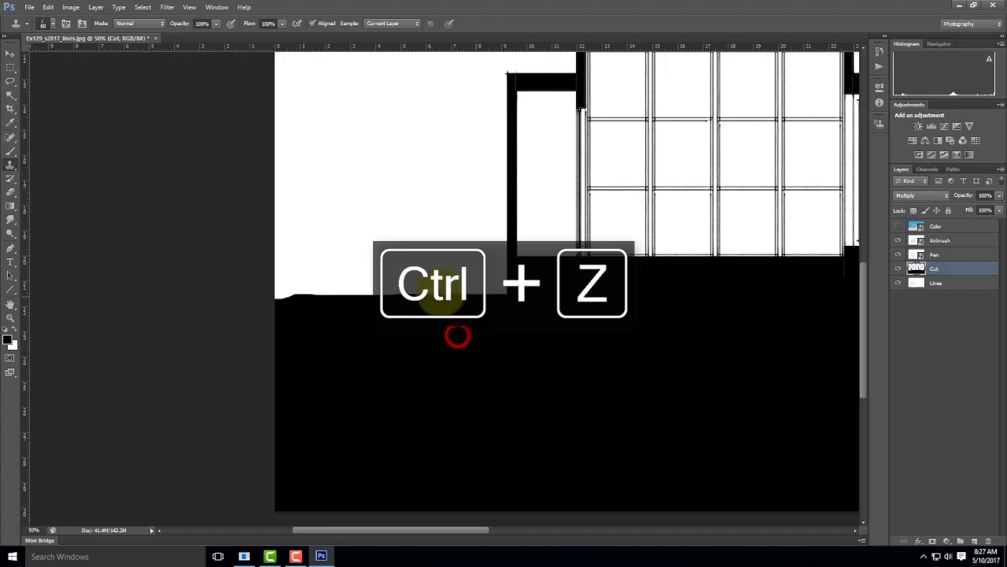
pyautogui.moveTo(476, 293); pyautogui.dragTo(443, 292)
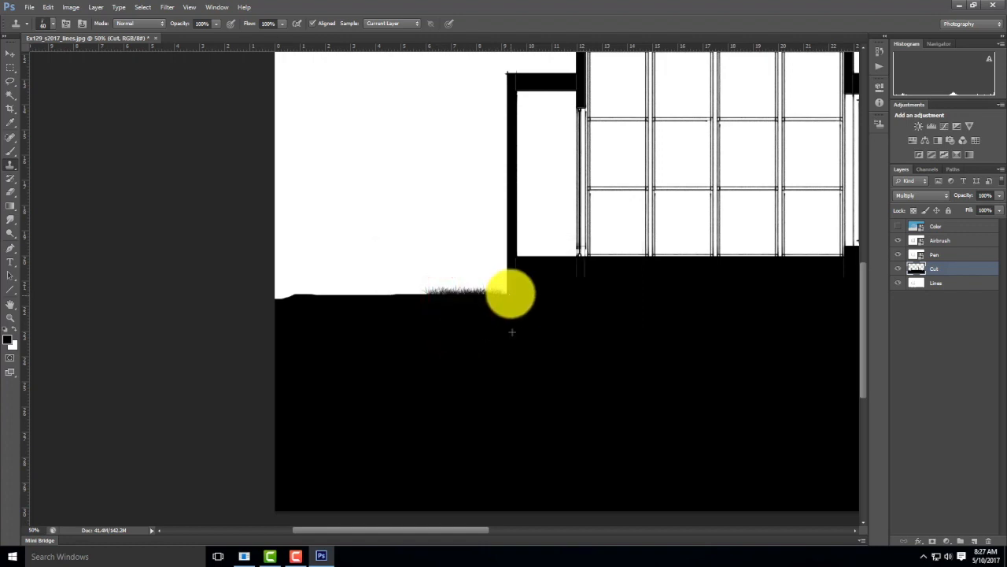
pyautogui.moveTo(509, 295)
pyautogui.mouseDown()
pyautogui.moveTo(333, 296)
pyautogui.moveTo(337, 336)
pyautogui.moveTo(274, 336)
pyautogui.moveTo(515, 334)
pyautogui.moveTo(487, 295)
pyautogui.moveTo(514, 296)
pyautogui.mouseUp()
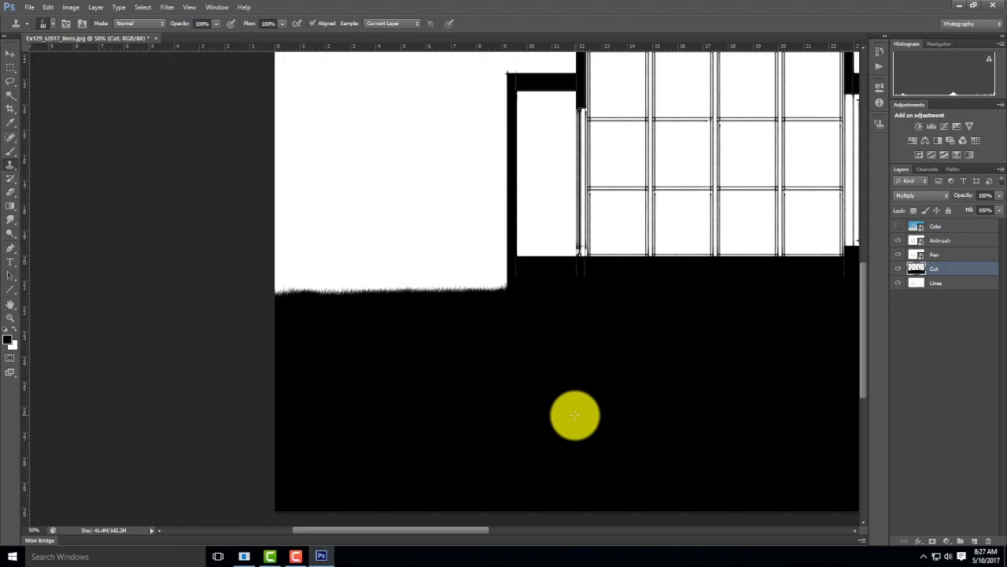
pyautogui.hotkey('ctrl', '0')
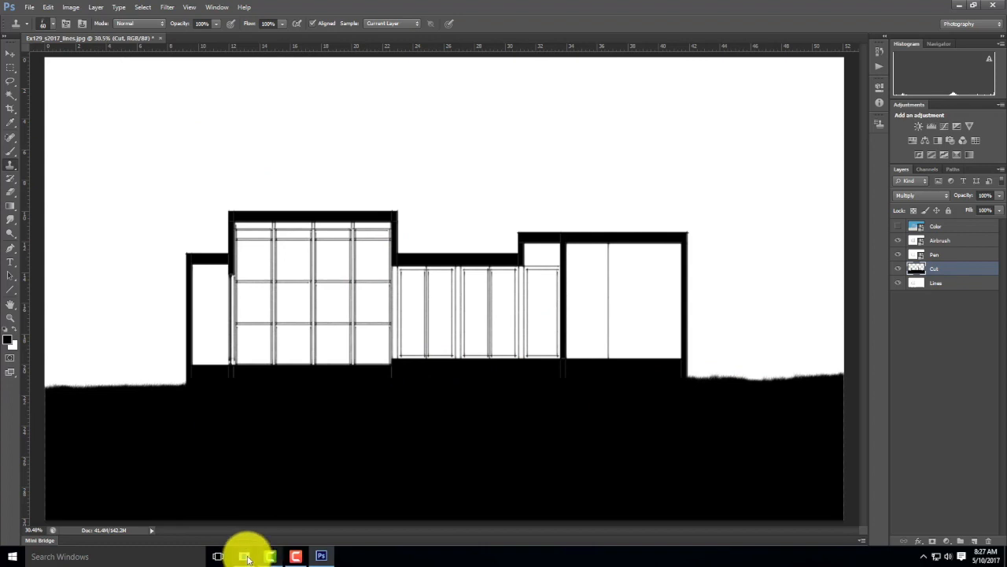
# - Switch to Google Chrome and open search.creativecommons.org
pyautogui.click(12, 554)
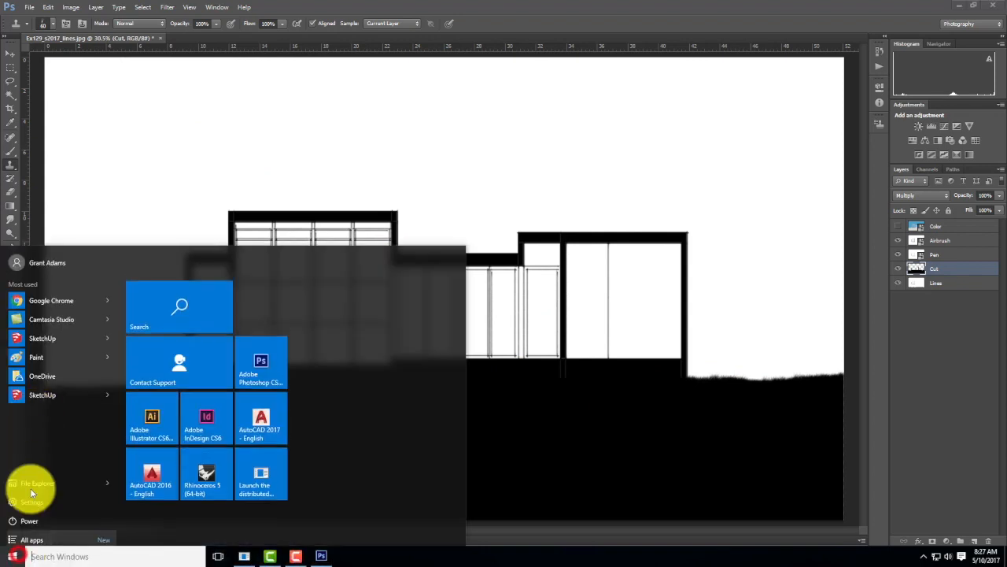
pyautogui.click(47, 294)
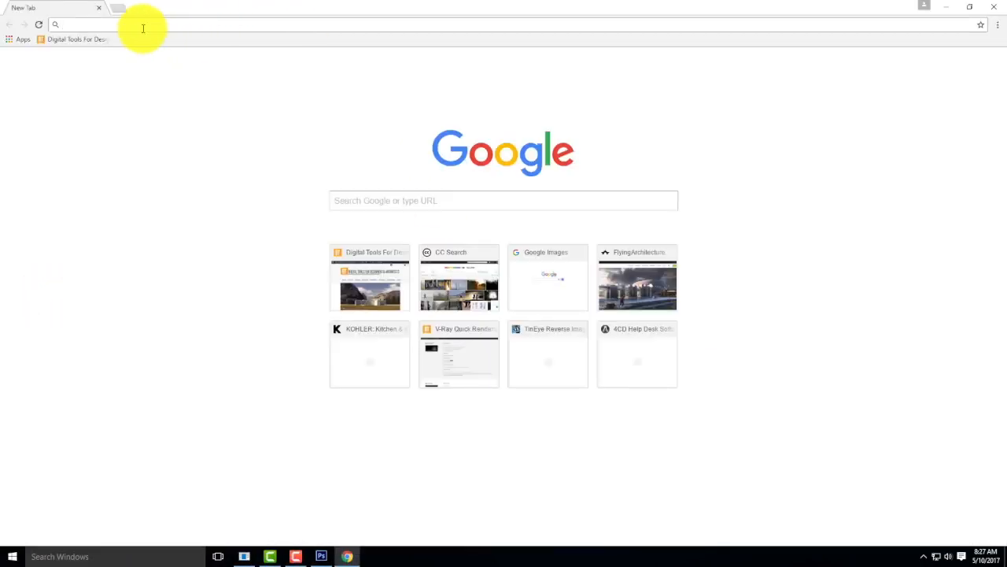
pyautogui.click(96, 26)
pyautogui.write('search.creativecommons.org')
pyautogui.press('Return')
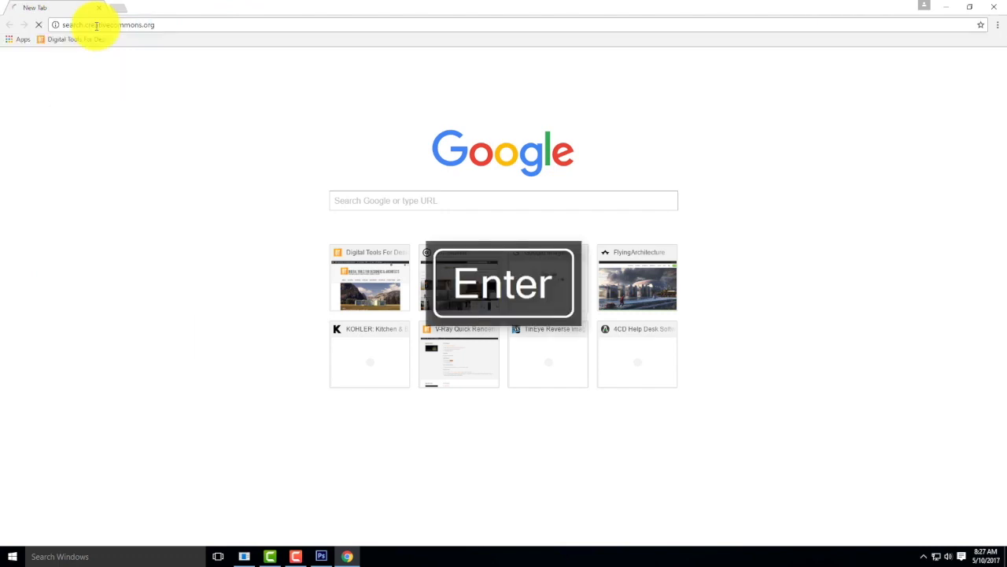
# - Search Flickr through CC Search for "yosemite meadow"
pyautogui.click(410, 235)
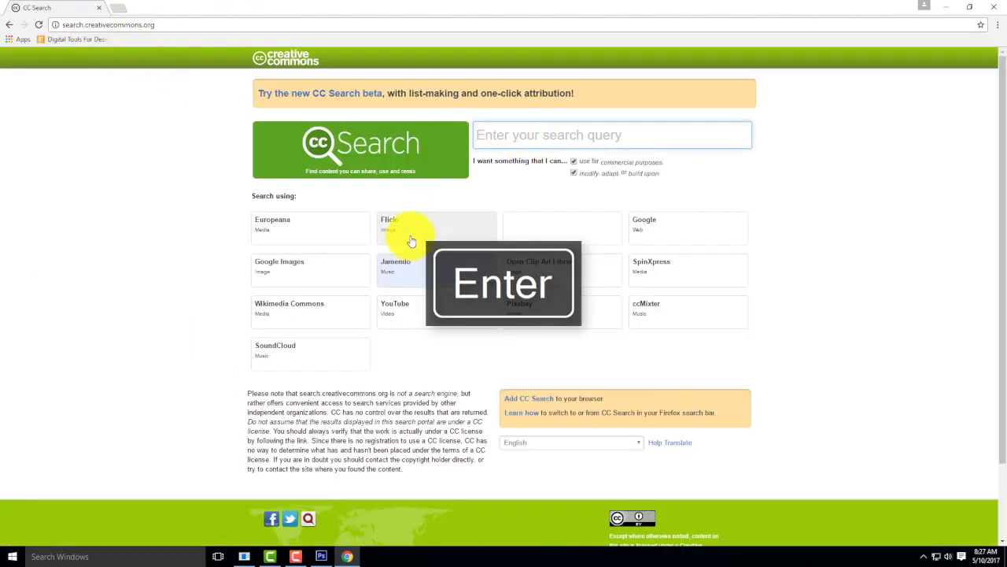
pyautogui.click(515, 135)
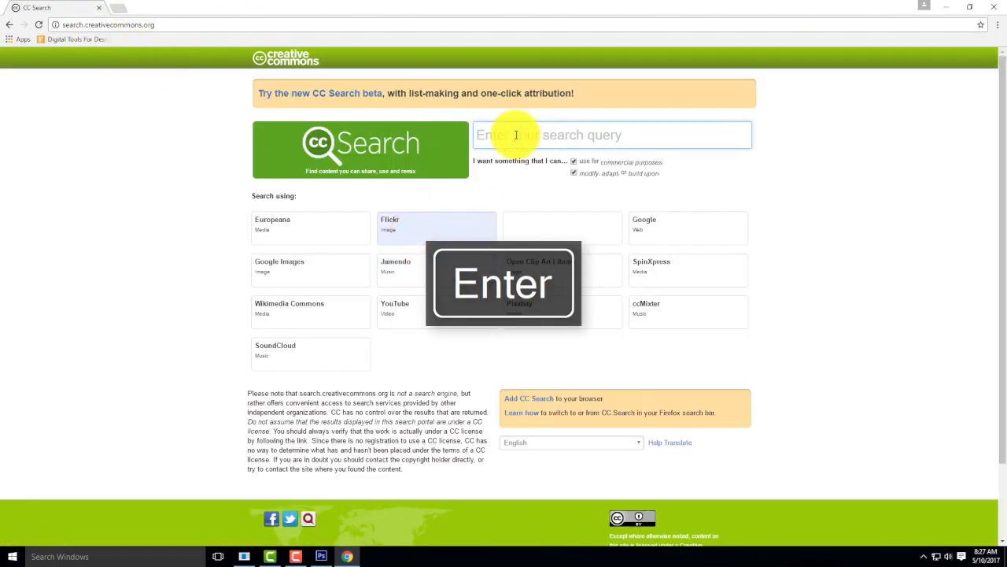
pyautogui.write('yosemite meado')
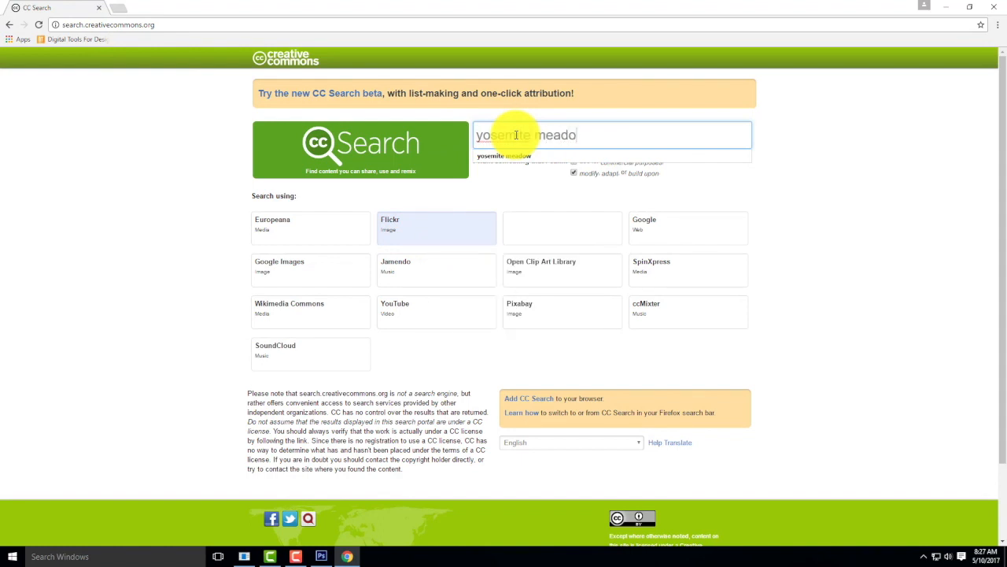
pyautogui.write('w')
pyautogui.press('Return')
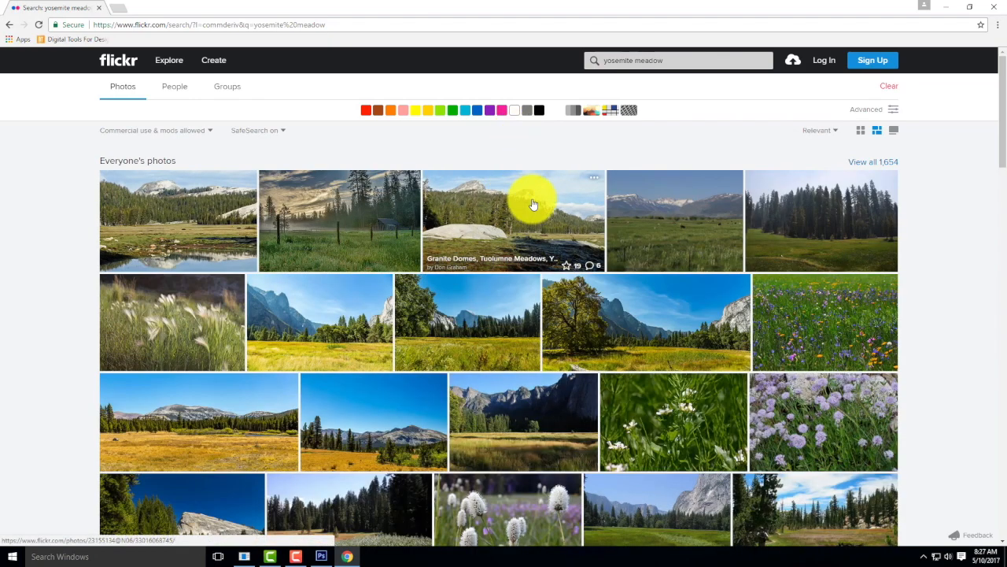
# - View the Half Dome from Cooks Meadow photo, return to the results, and open the neighbouring Sentinel Dome from Cooks Meadow photo in a new tab
pyautogui.click(462, 323)
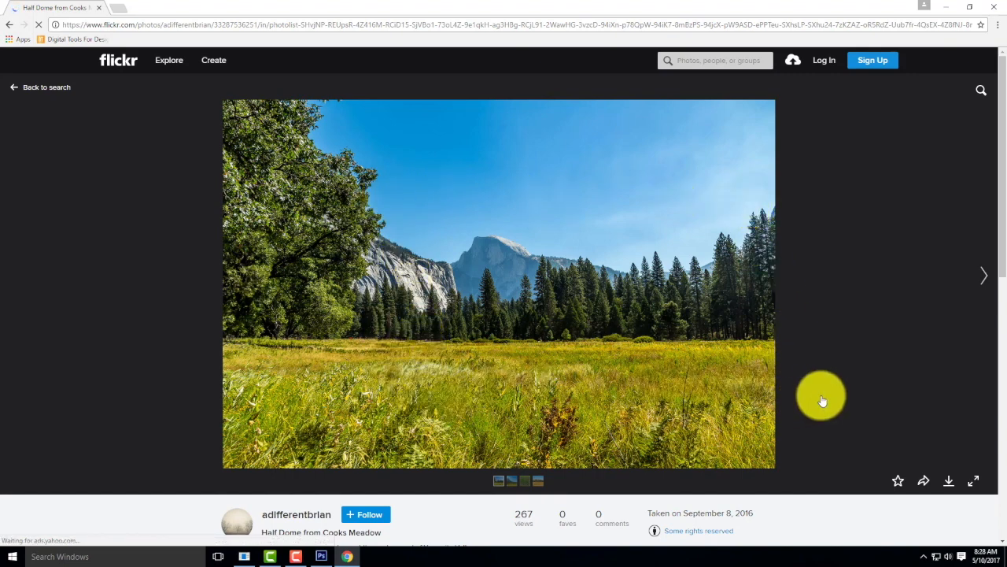
pyautogui.click(9, 25)
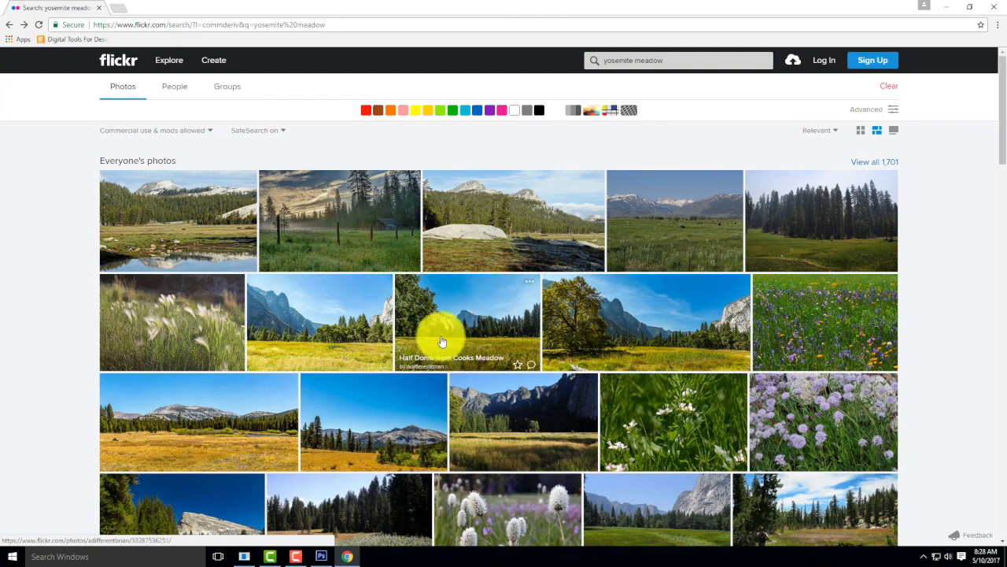
pyautogui.rightClick(315, 319)
pyautogui.click(346, 326)
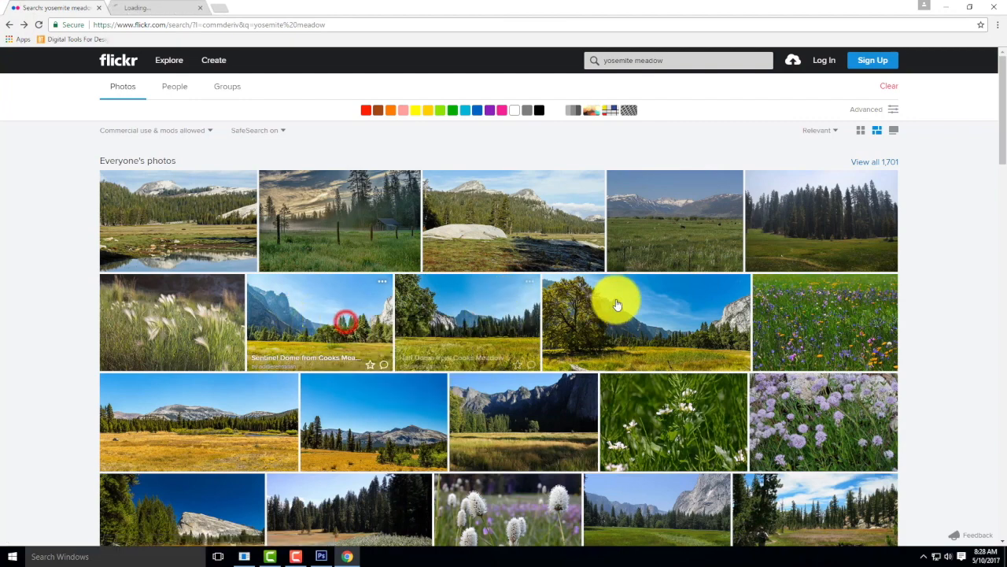
# - Open the Yosemite National Park photo with snowy peaks and the DSC_1486_edited meadow photo from the results in new tabs
pyautogui.scroll(-2, 715, 333)
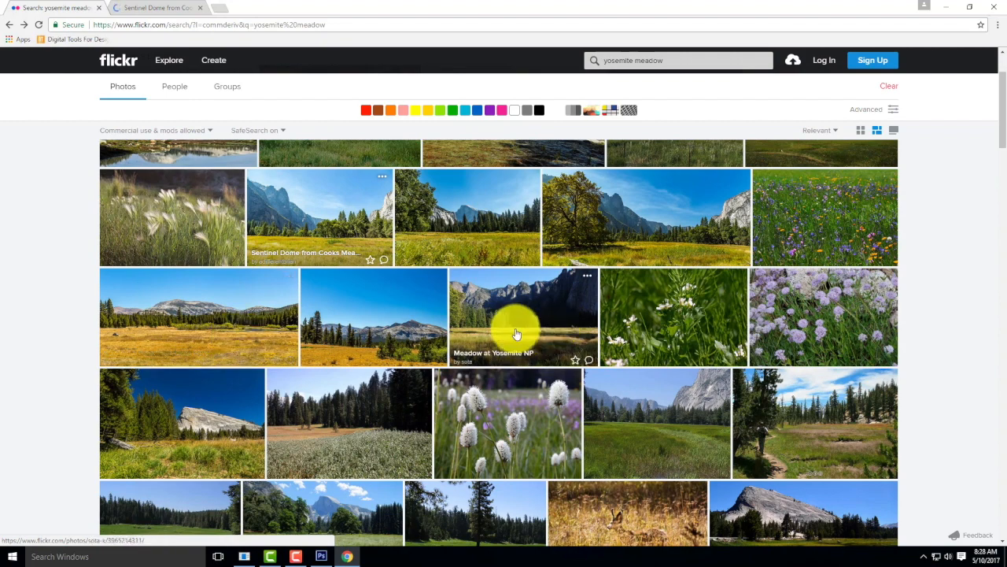
pyautogui.scroll(-2, 386, 333)
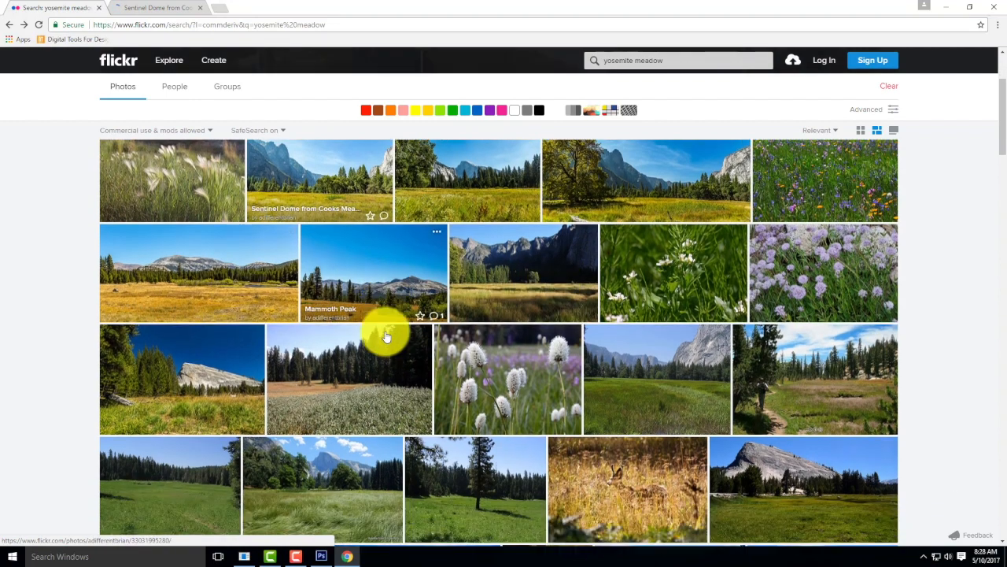
pyautogui.scroll(-1, 524, 334)
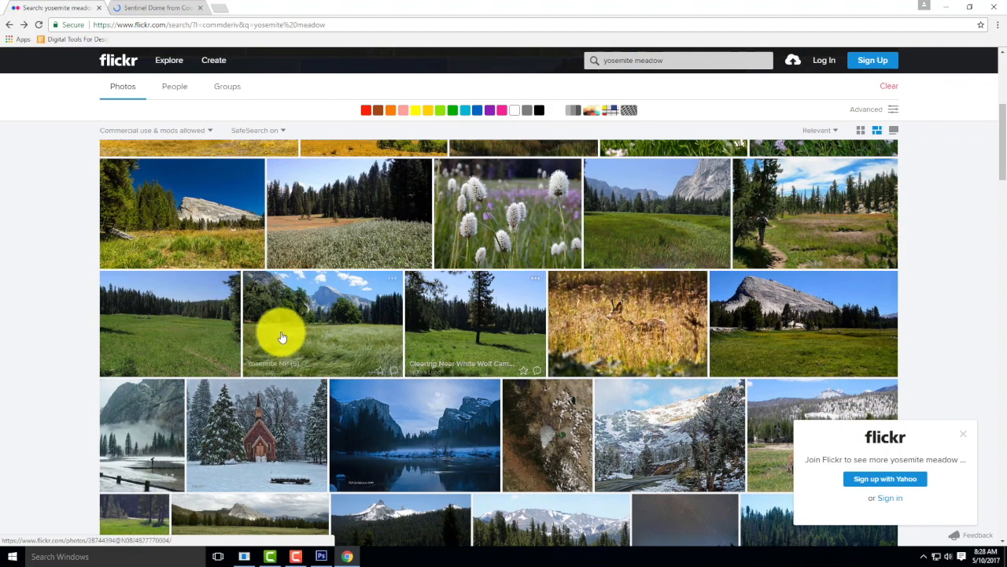
pyautogui.scroll(-1, 764, 351)
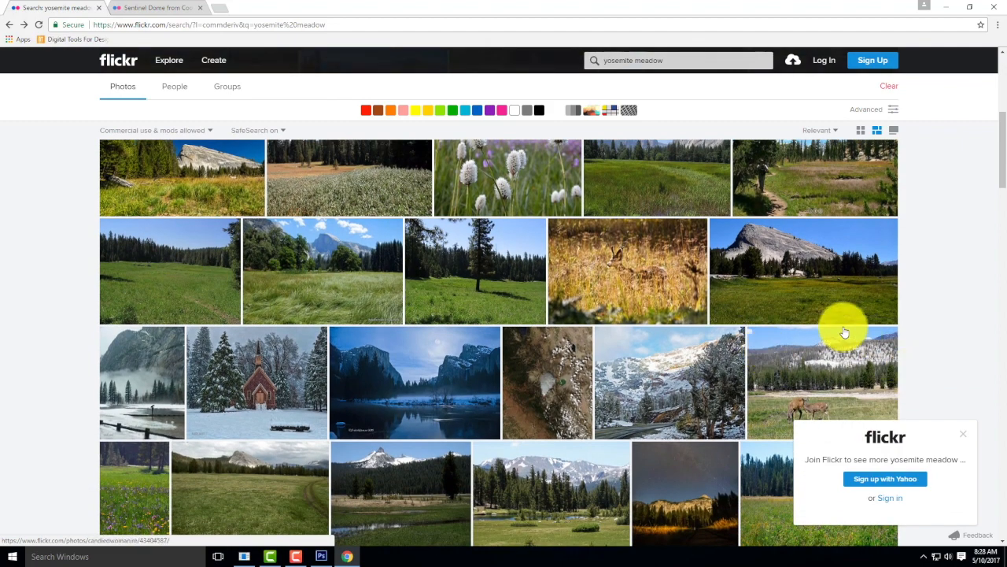
pyautogui.scroll(-4, 803, 288)
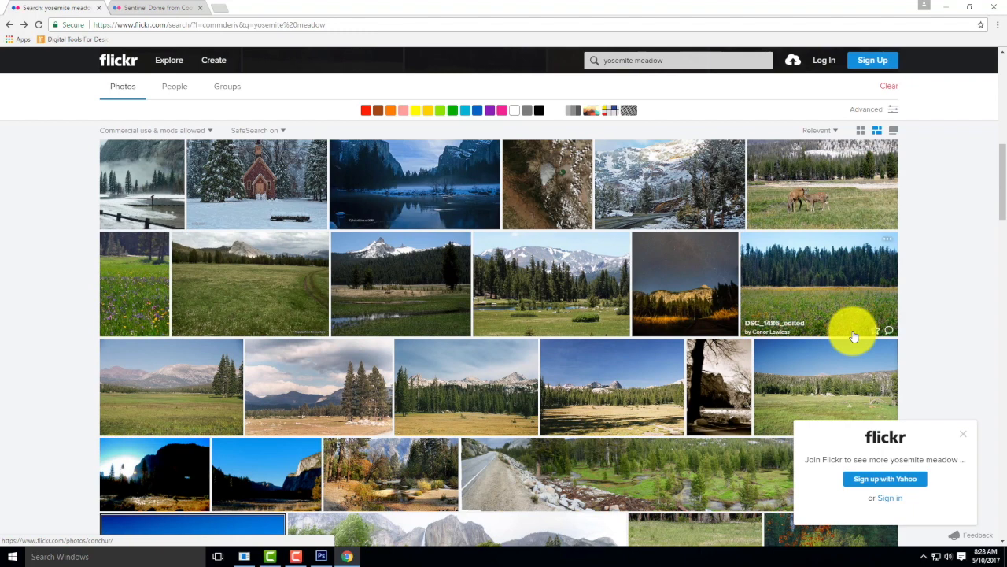
pyautogui.rightClick(548, 291)
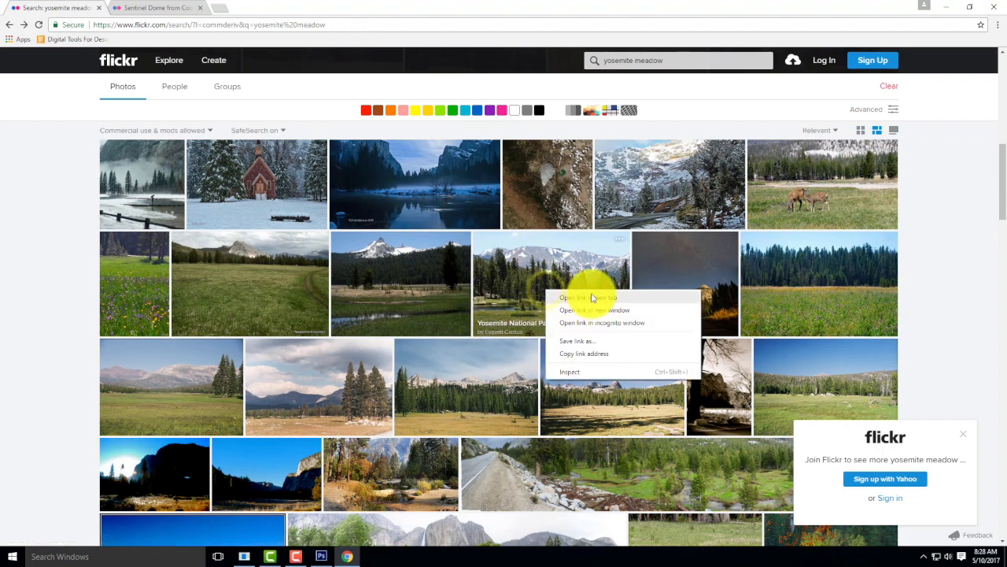
pyautogui.click(593, 299)
pyautogui.rightClick(813, 294)
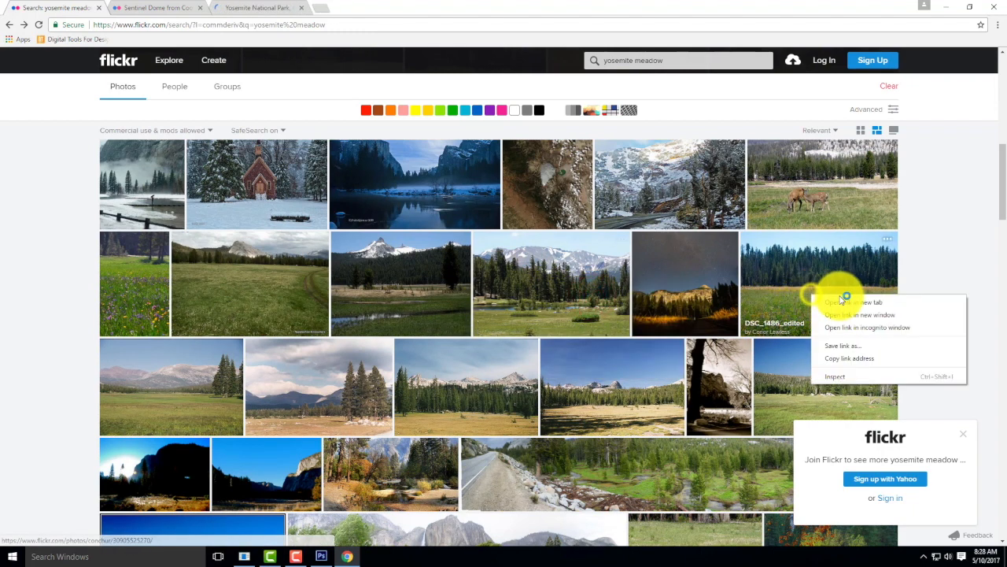
pyautogui.click(844, 301)
# - Browse further through the meadow results and open another Half Dome from Cooks Meadow photo in a new tab
pyautogui.scroll(-5, 540, 299)
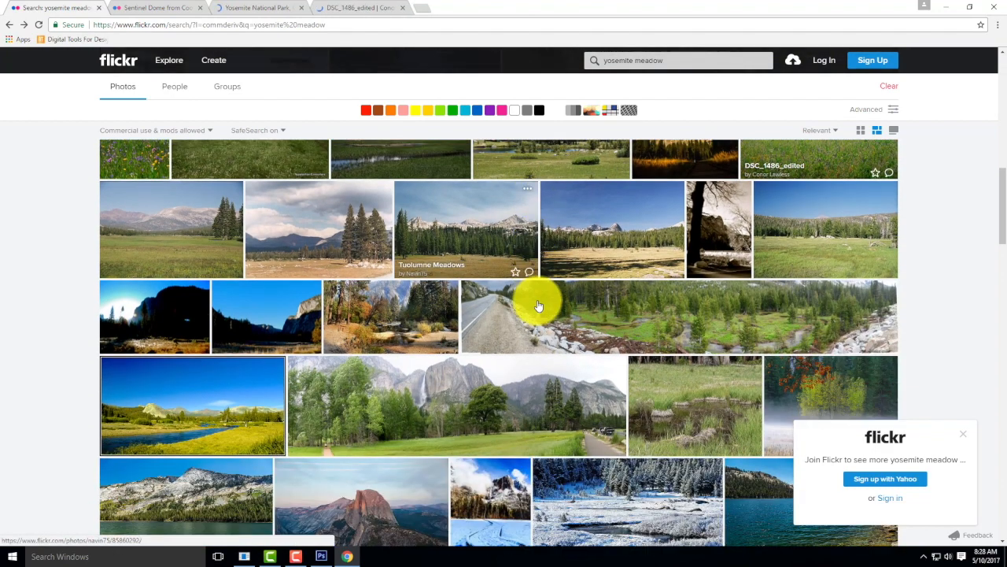
pyautogui.scroll(-3, 538, 305)
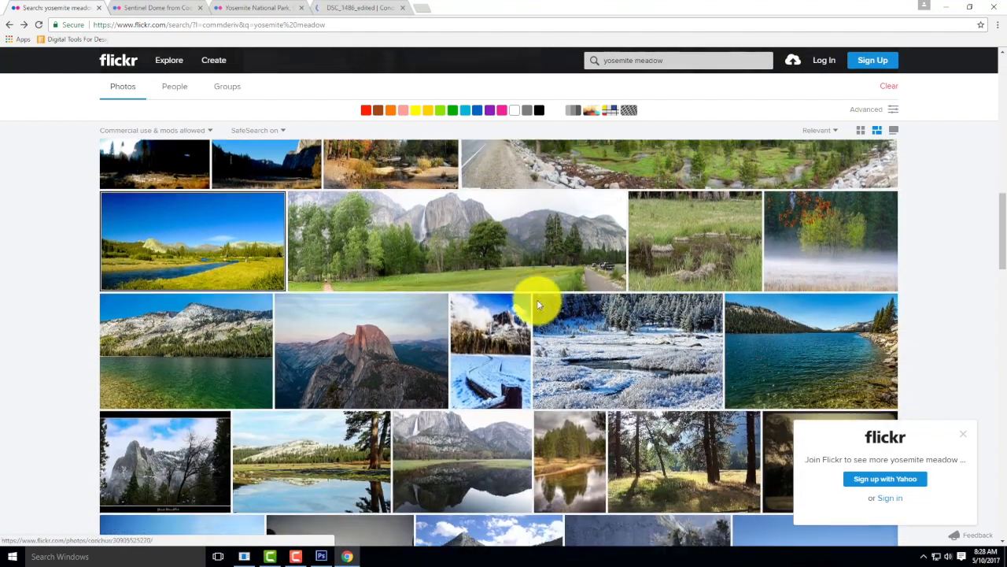
pyautogui.scroll(-8, 538, 306)
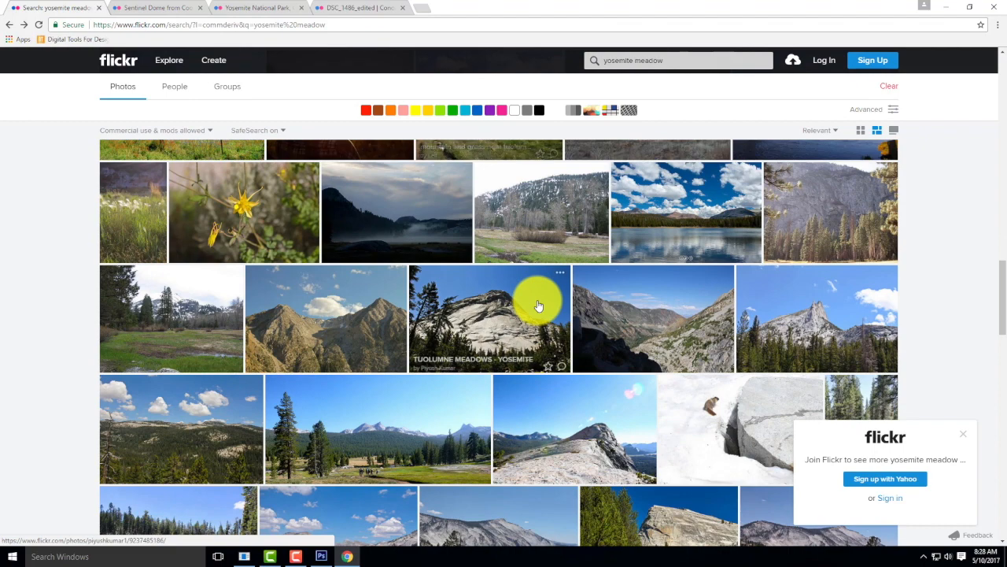
pyautogui.scroll(-1, 539, 306)
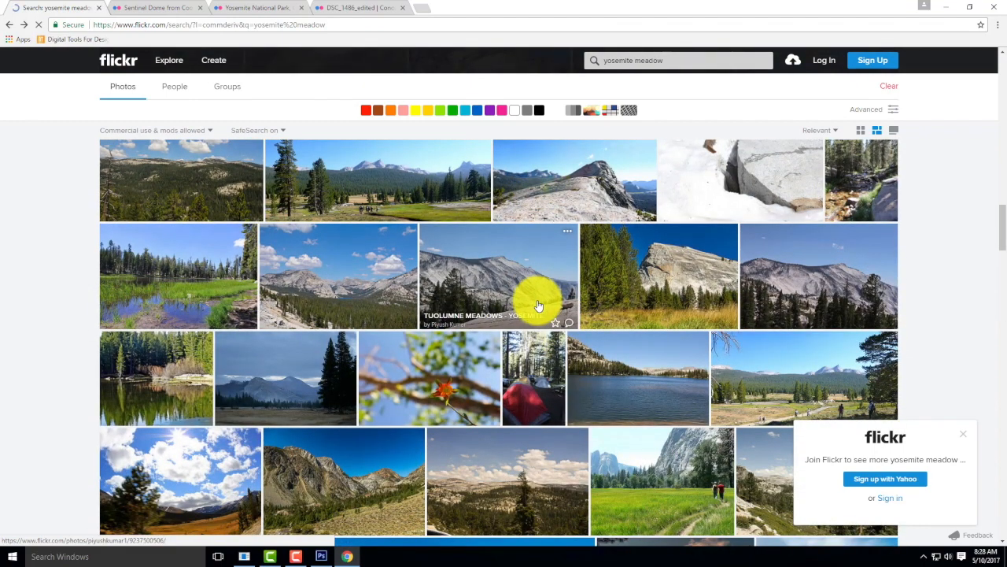
pyautogui.scroll(-3, 688, 305)
pyautogui.scroll(-3, 688, 305)
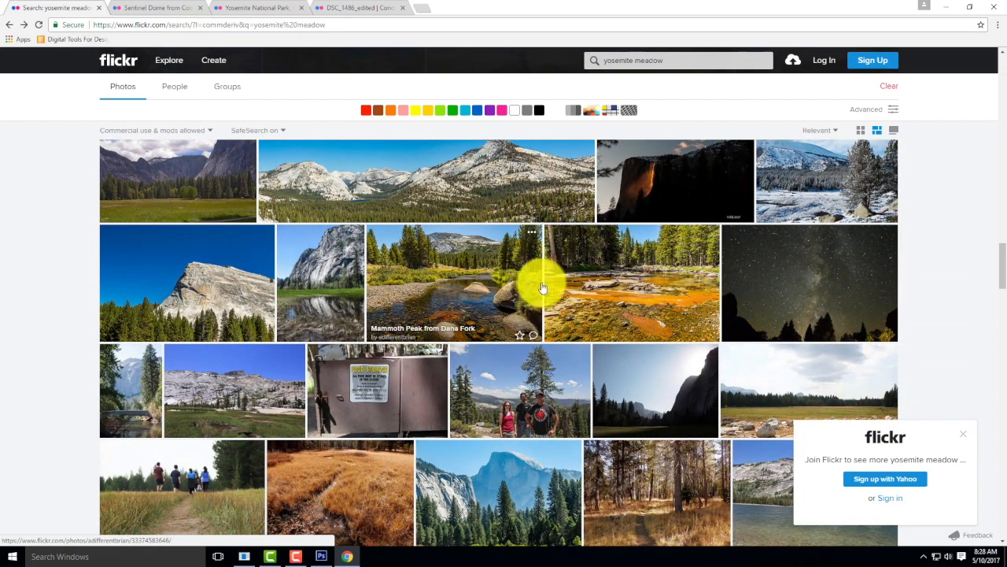
pyautogui.scroll(-2, 621, 388)
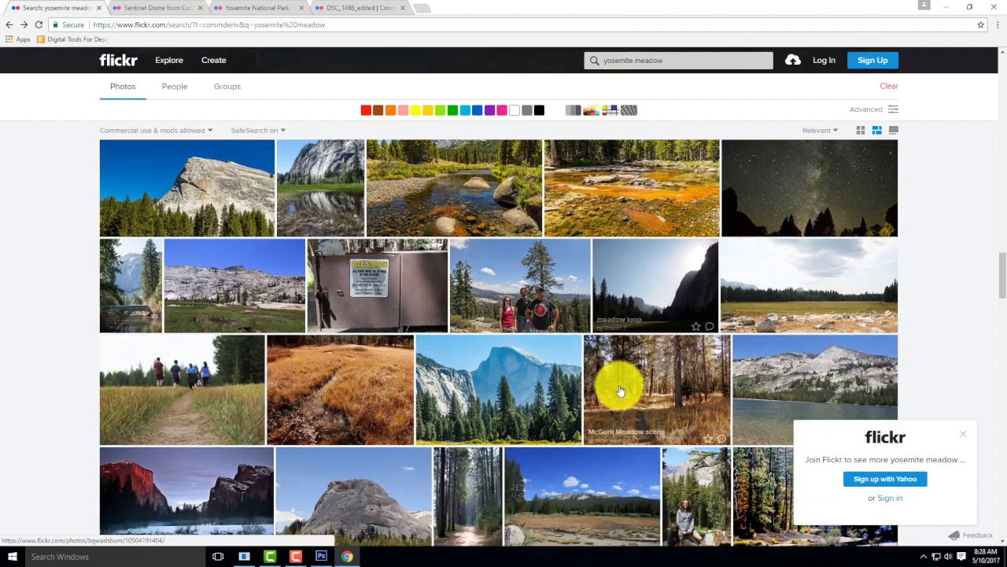
pyautogui.rightClick(511, 395)
pyautogui.click(551, 405)
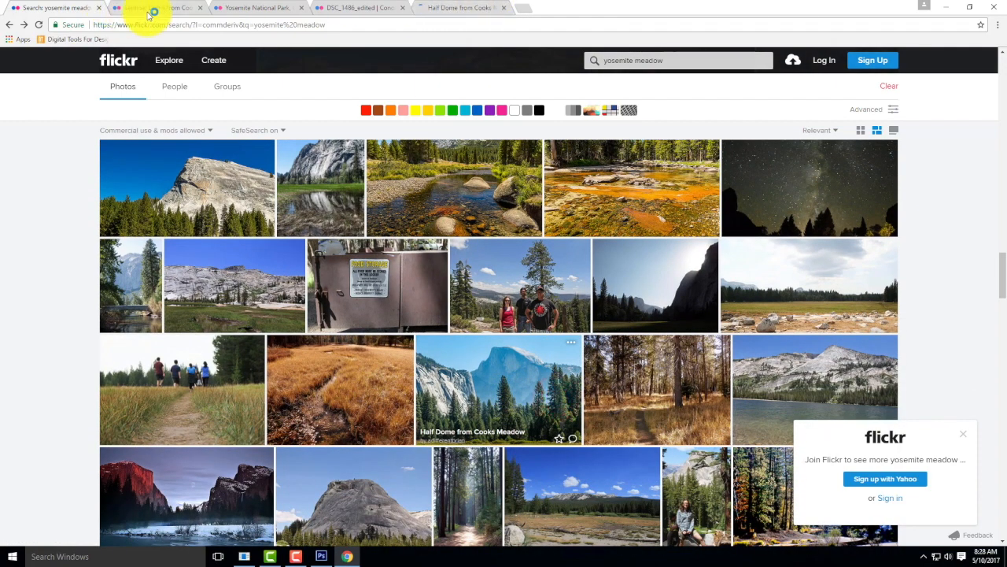
# - Download the Sentinel Dome from Cooks Meadow photo in the Original (5472 × 3648) size
pyautogui.click(146, 7)
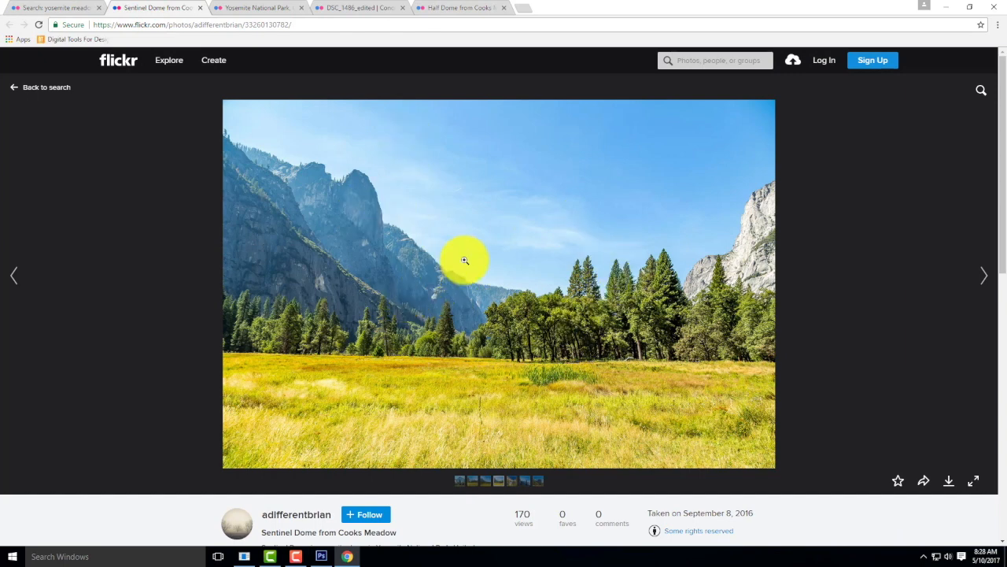
pyautogui.click(949, 482)
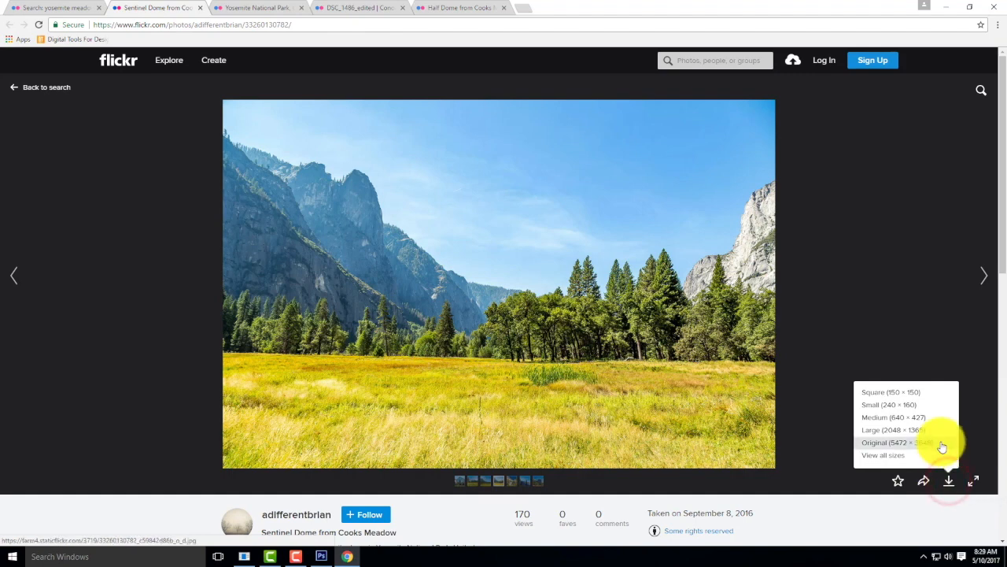
pyautogui.click(941, 445)
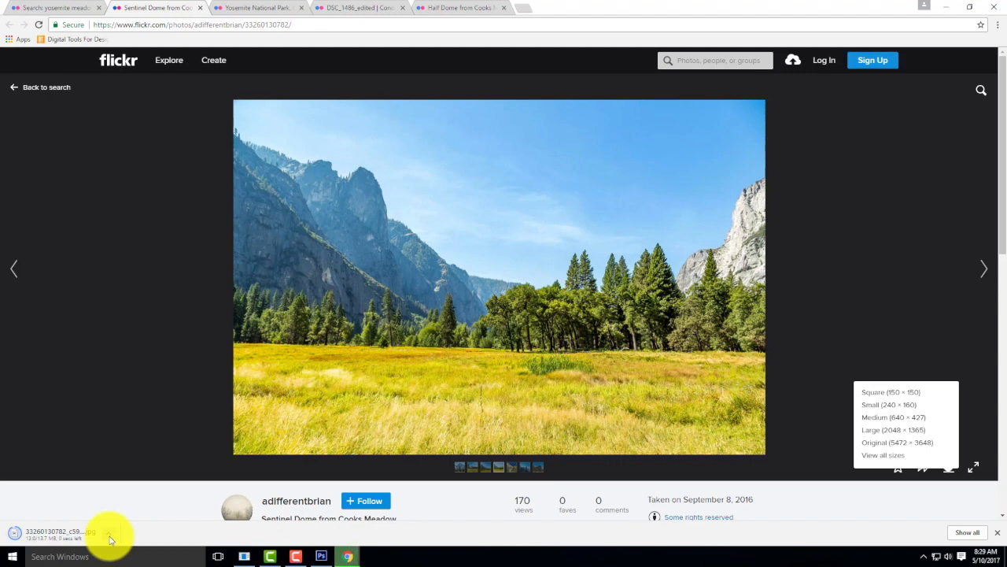
# - Show the downloaded Sentinel Dome photo in the Downloads folder and copy the file
pyautogui.click(110, 538)
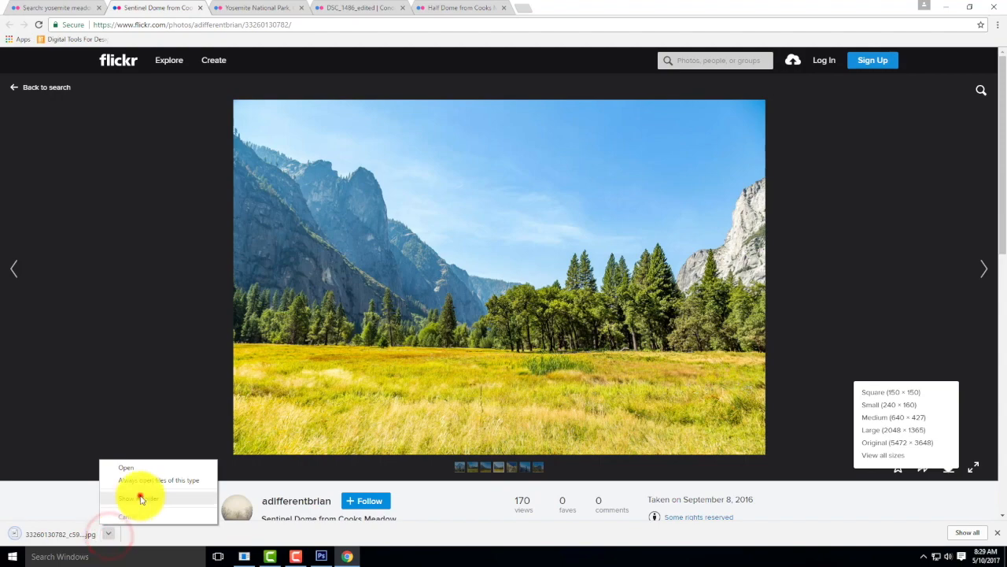
pyautogui.click(137, 495)
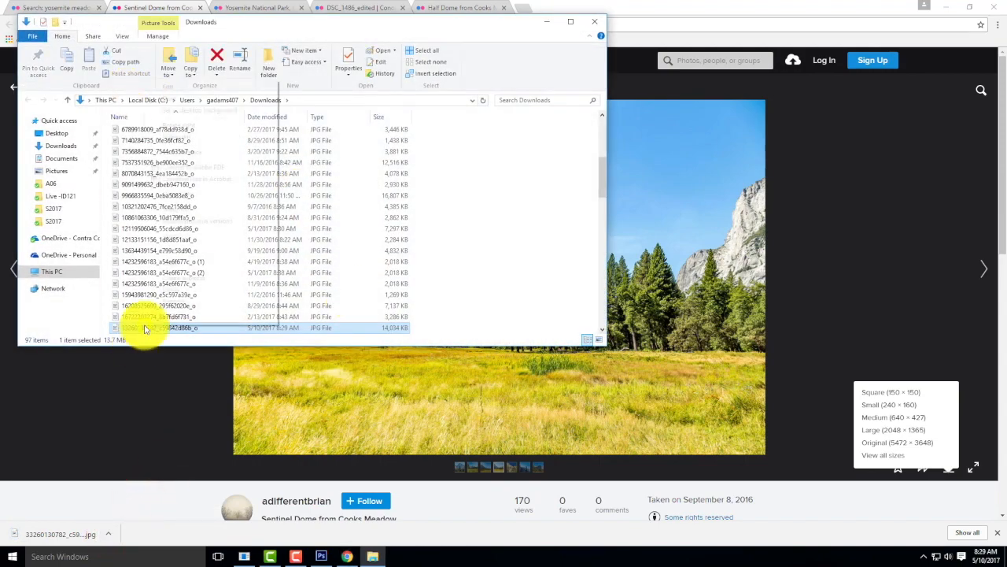
pyautogui.rightClick(145, 329)
pyautogui.click(174, 259)
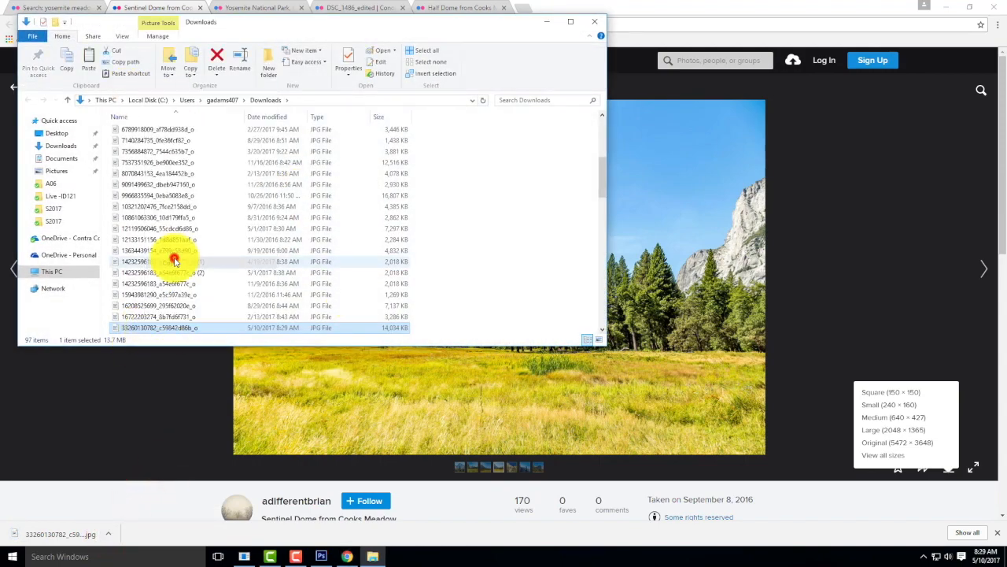
# - Paste the photo into the college OneDrive folder Live Demonstrations > Live - A135 Exercises > Ex129 > S2017
pyautogui.click(55, 238)
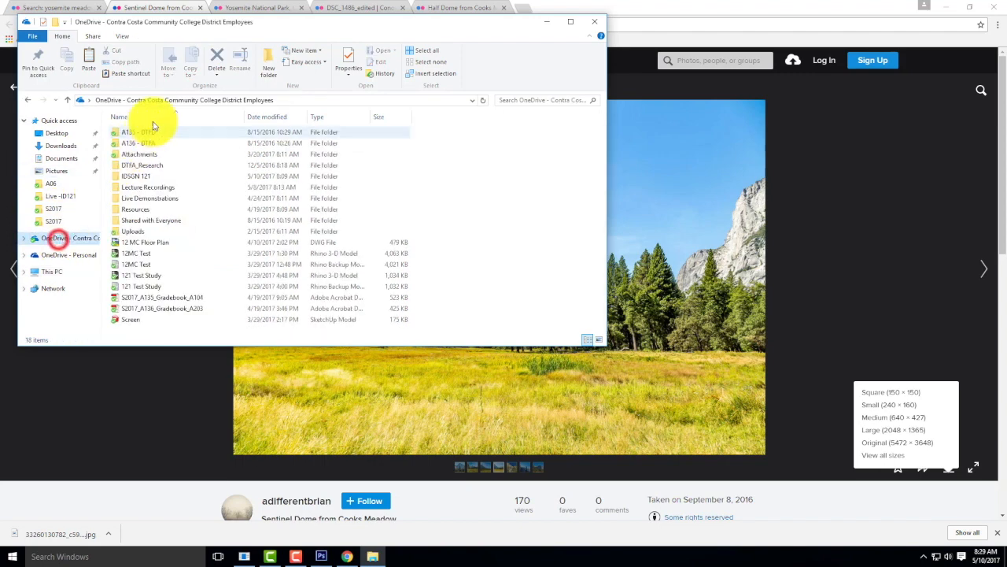
pyautogui.doubleClick(148, 198)
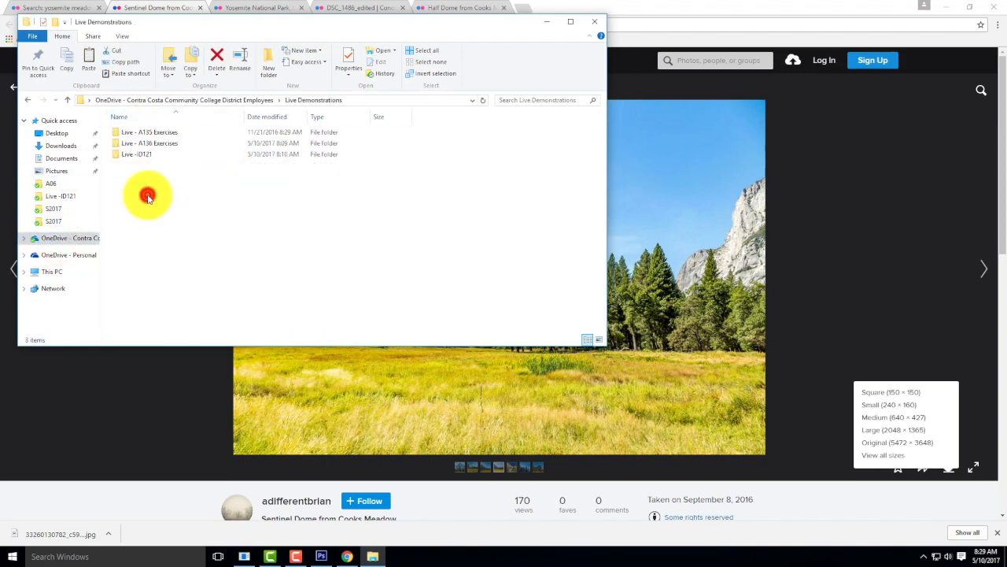
pyautogui.doubleClick(153, 132)
pyautogui.scroll(-4, 175, 292)
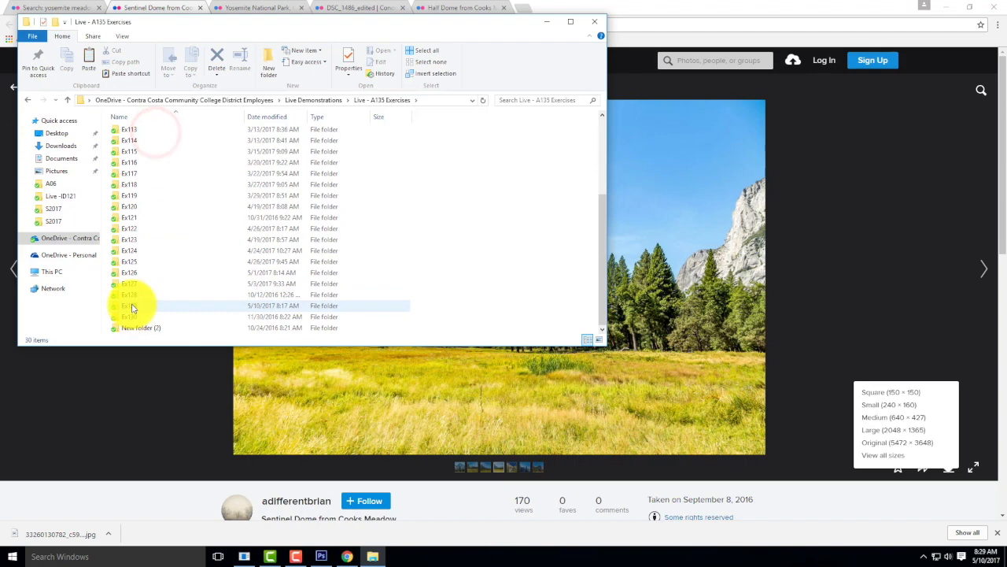
pyautogui.doubleClick(132, 307)
pyautogui.click(125, 157)
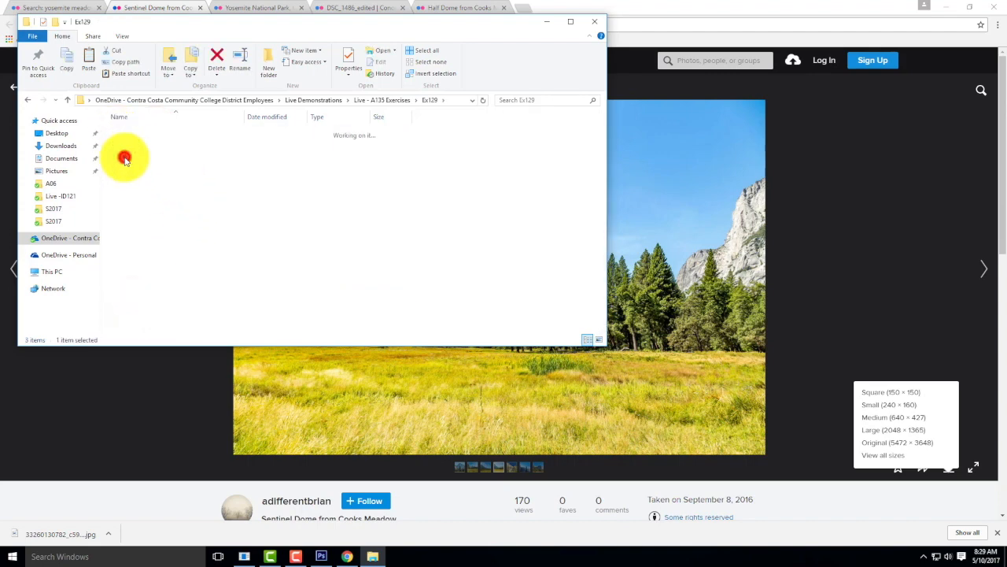
pyautogui.doubleClick(124, 157)
pyautogui.rightClick(199, 242)
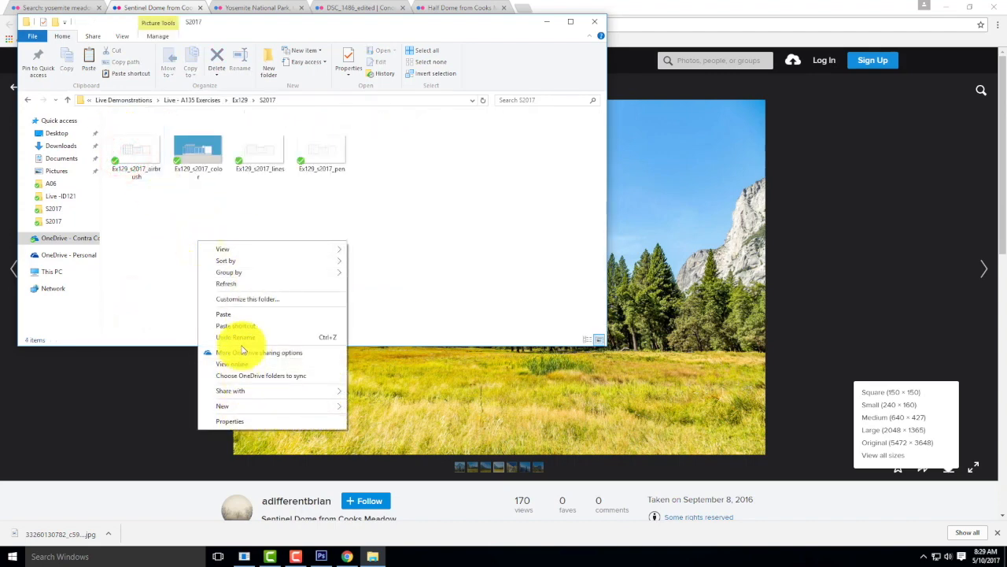
pyautogui.click(234, 313)
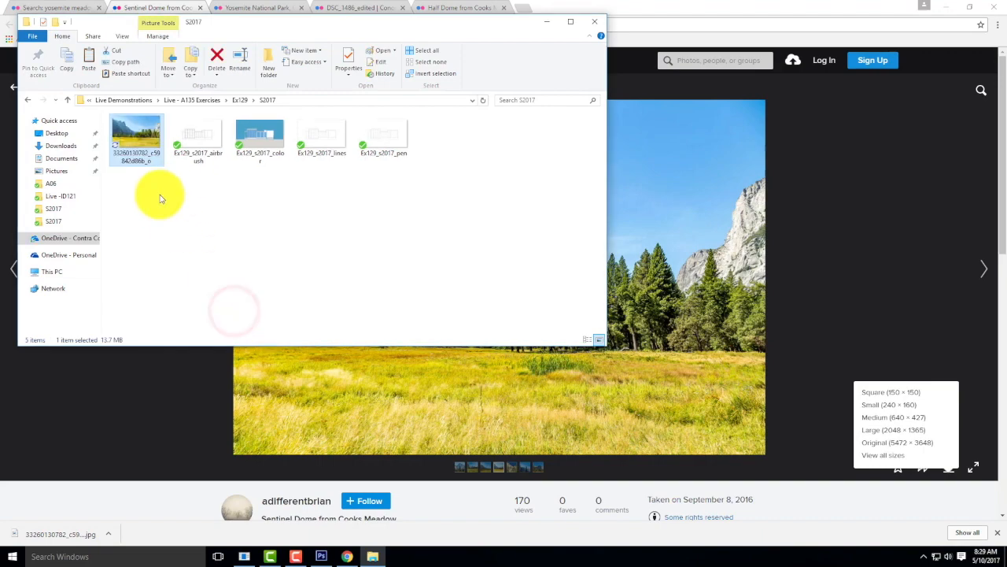
# - Switch back to Photoshop and zoom the section drawing out to 16.67%
pyautogui.click(321, 556)
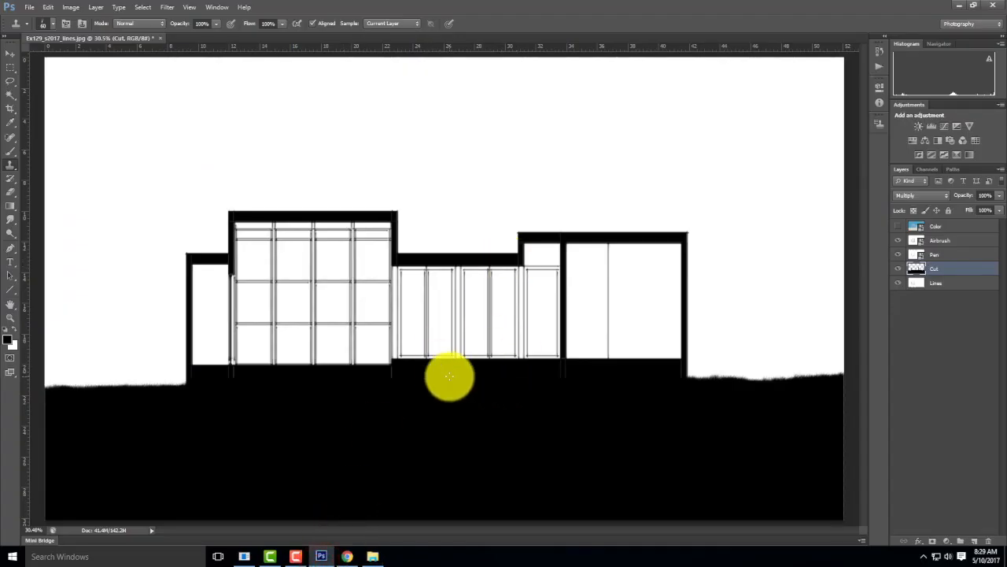
pyautogui.hotkey('ctrl', '-')
pyautogui.hotkey('ctrl', '-')
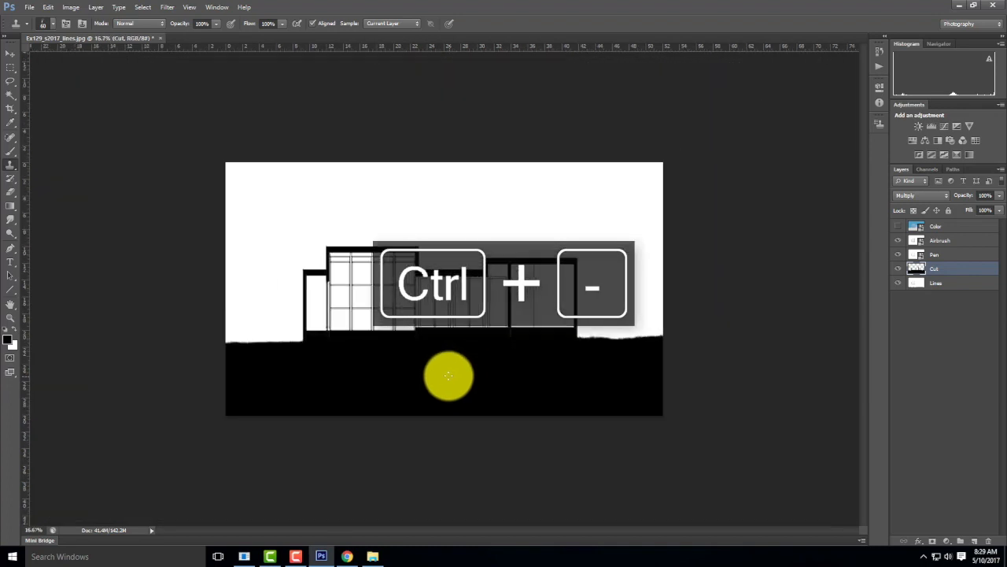
pyautogui.click(29, 7)
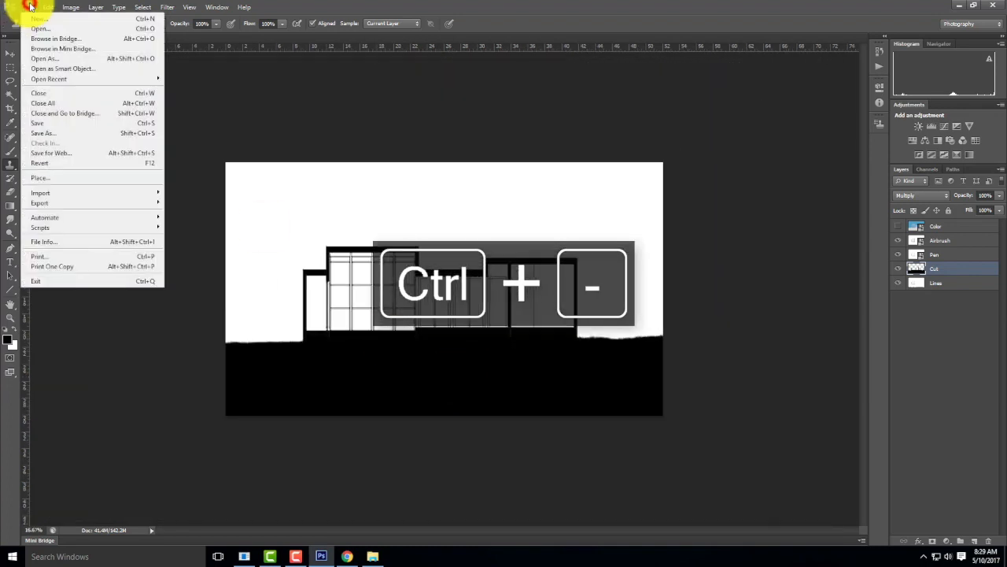
pyautogui.click(45, 181)
pyautogui.click(429, 169)
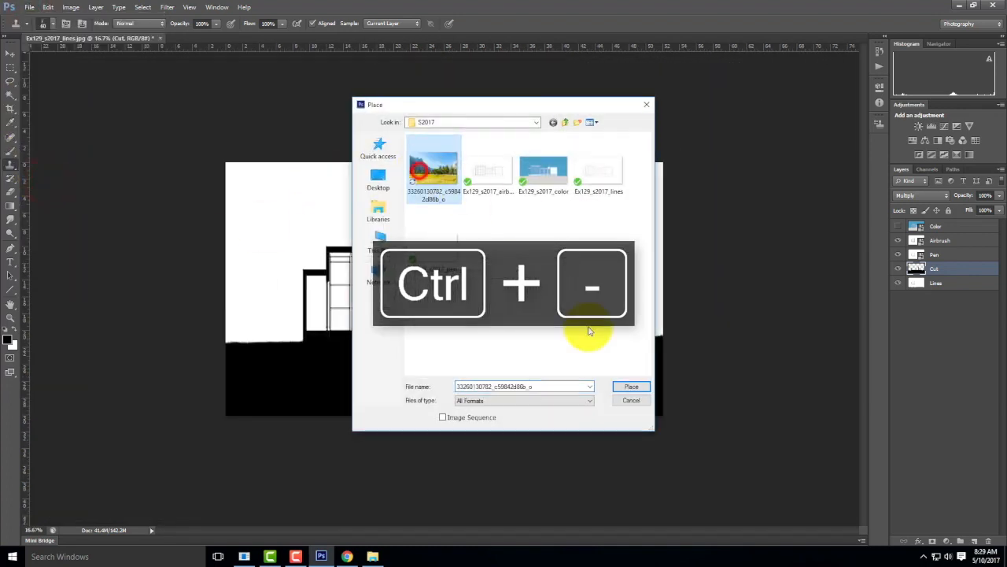
pyautogui.click(634, 386)
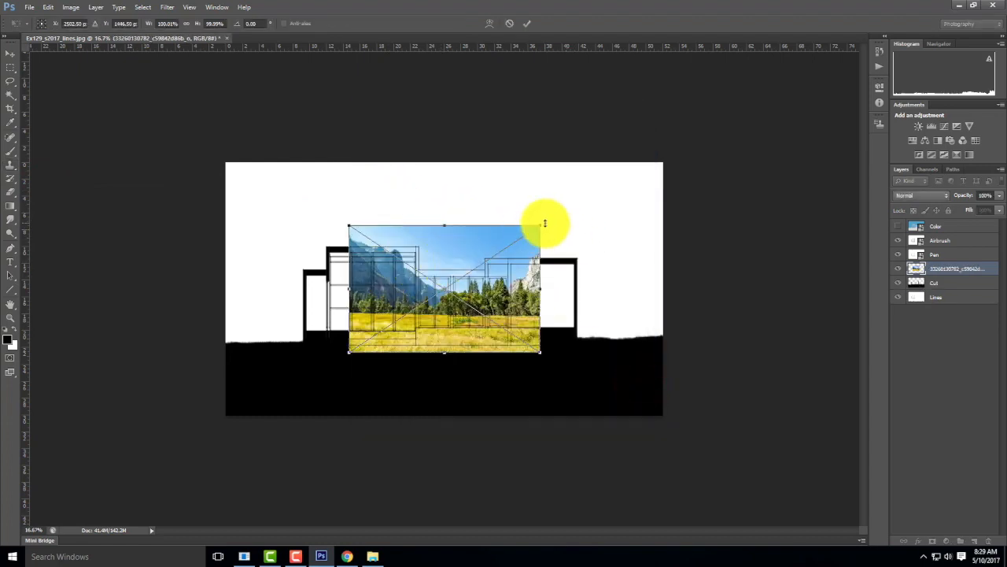
pyautogui.moveTo(543, 224); pyautogui.dragTo(711, 202)
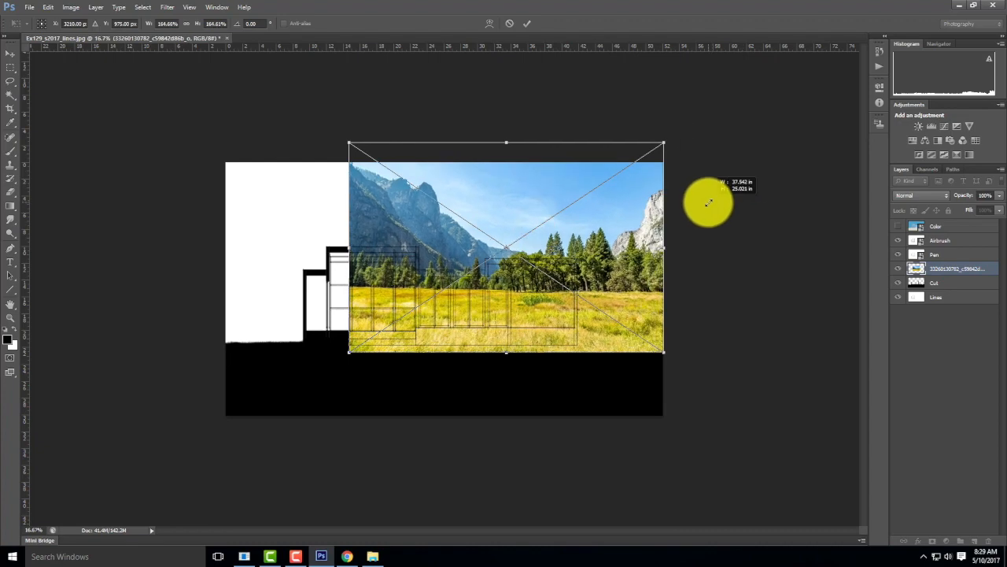
pyautogui.moveTo(349, 353); pyautogui.dragTo(200, 416)
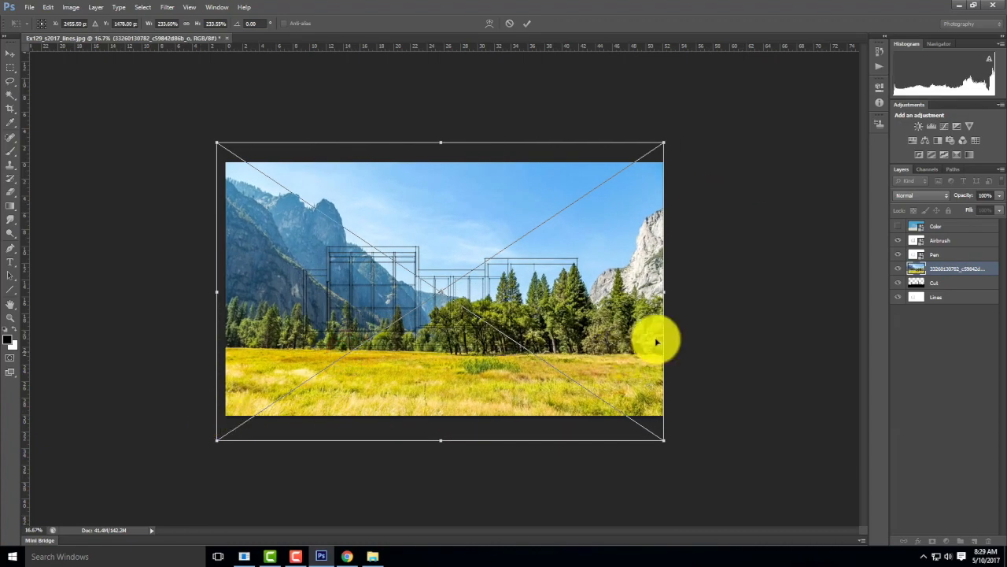
# - Set the placed photo's blend mode to Multiply and shift it up so the meadow shows above the black ground
pyautogui.click(923, 193)
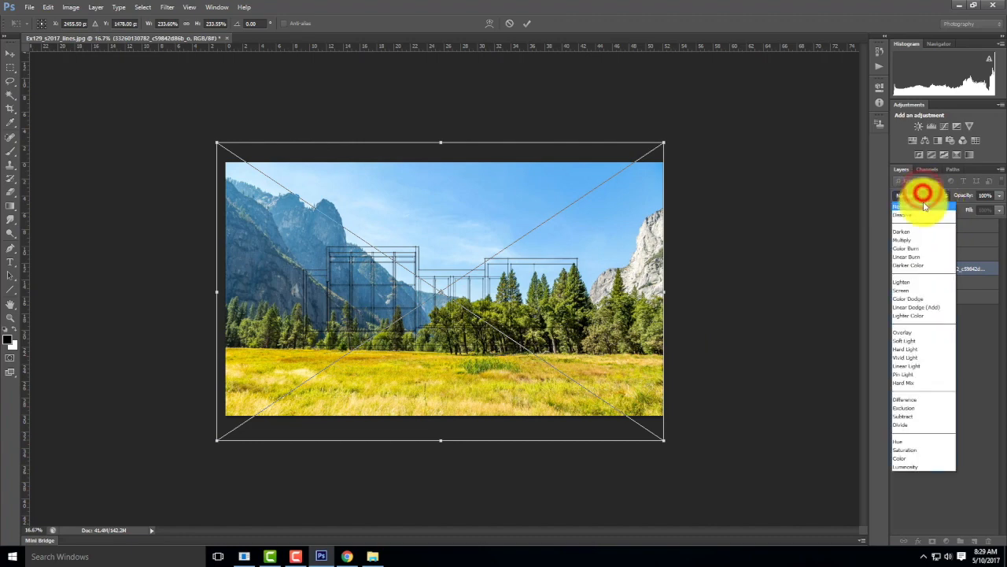
pyautogui.click(918, 234)
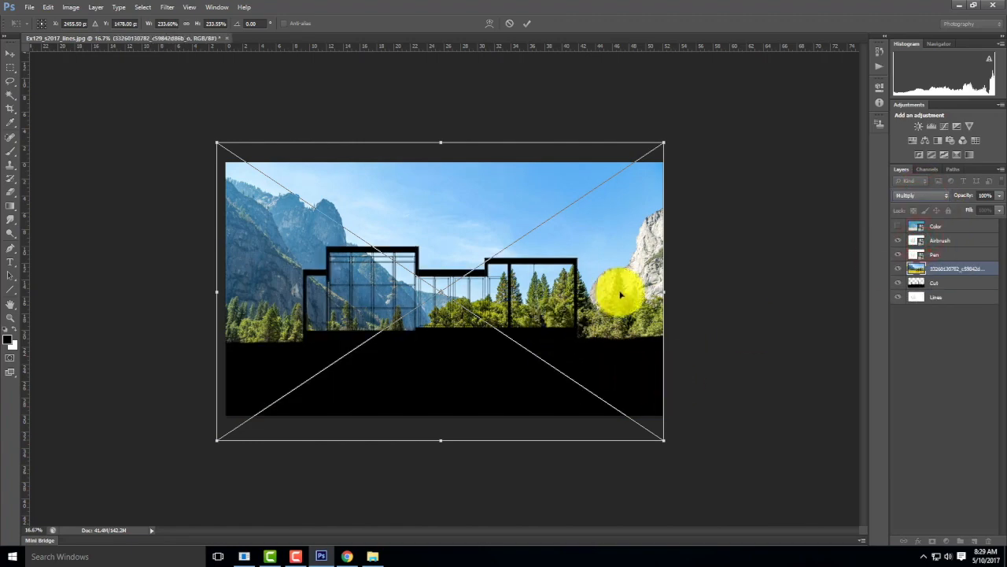
pyautogui.moveTo(609, 316); pyautogui.dragTo(613, 292)
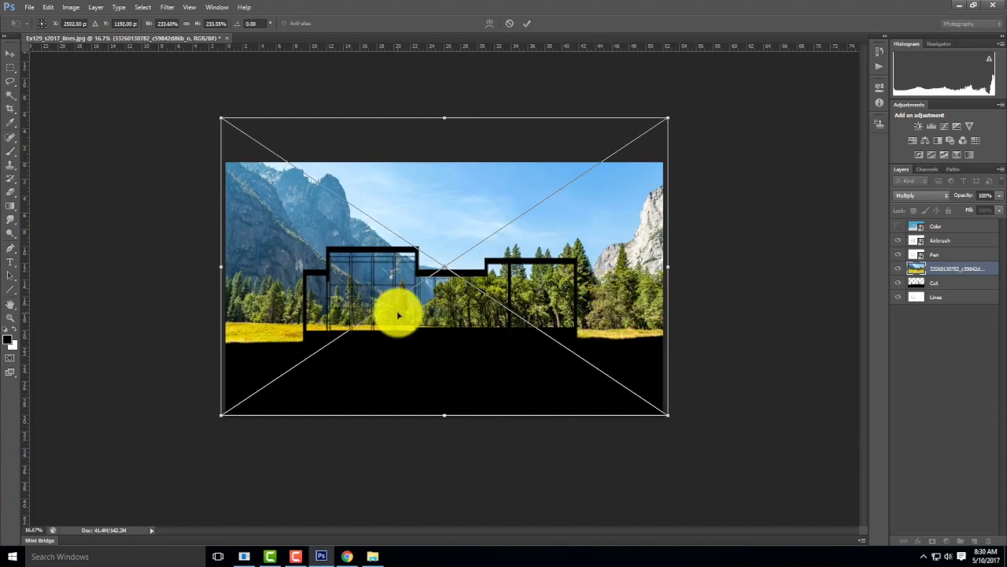
# - Flip the photo horizontally, reposition it vertically at about Y 1280 px with a thin strip of meadow above the ground, and commit the placement
pyautogui.hotkey('ctrl', '=')
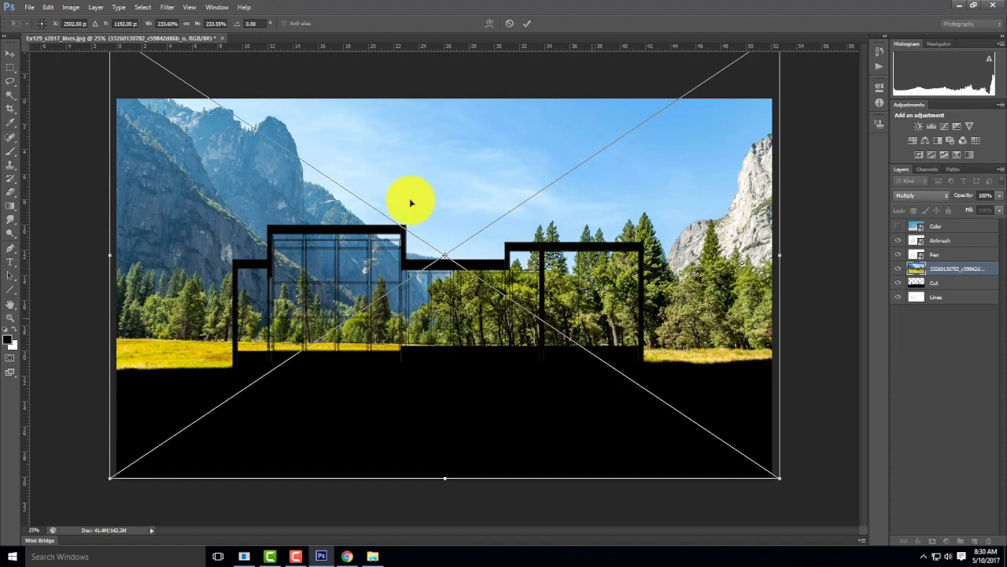
pyautogui.click(47, 7)
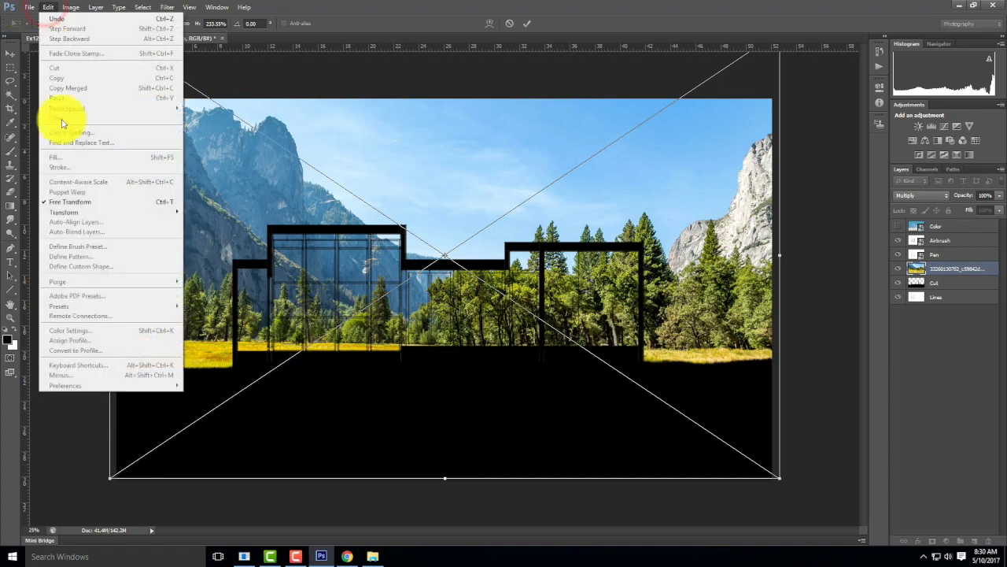
pyautogui.moveTo(101, 211)
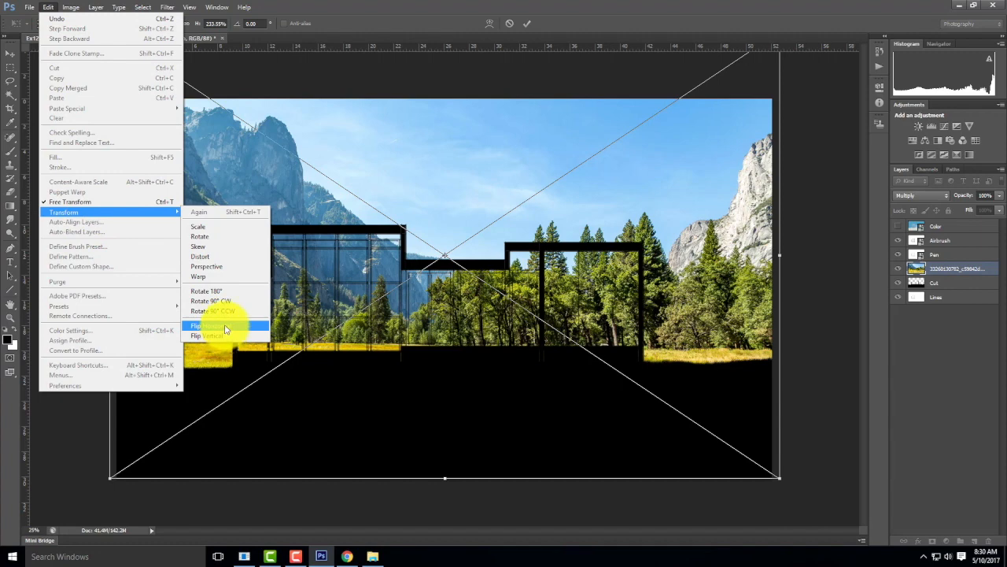
pyautogui.click(226, 327)
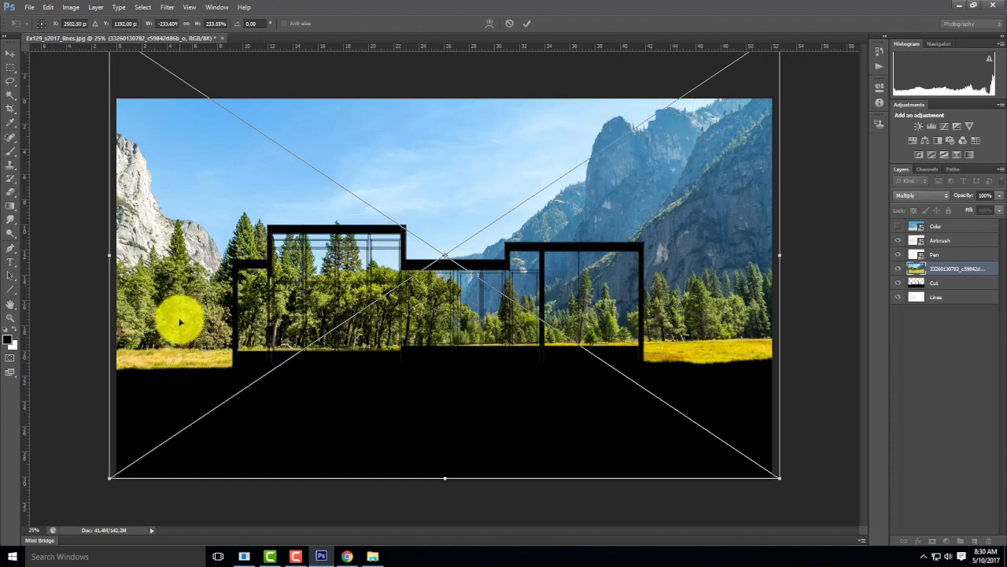
pyautogui.moveTo(178, 299); pyautogui.dragTo(176, 337)
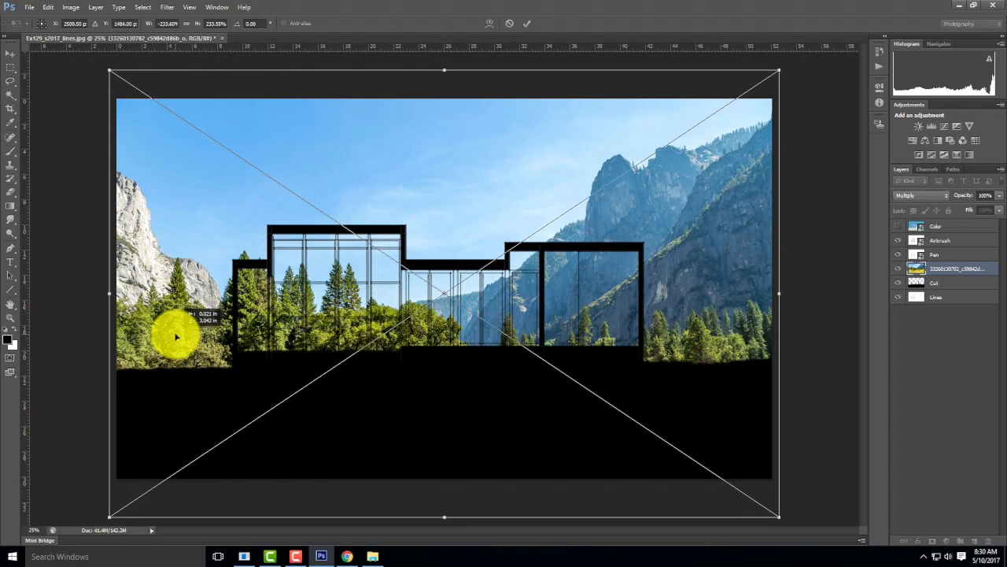
pyautogui.moveTo(176, 337); pyautogui.dragTo(179, 309)
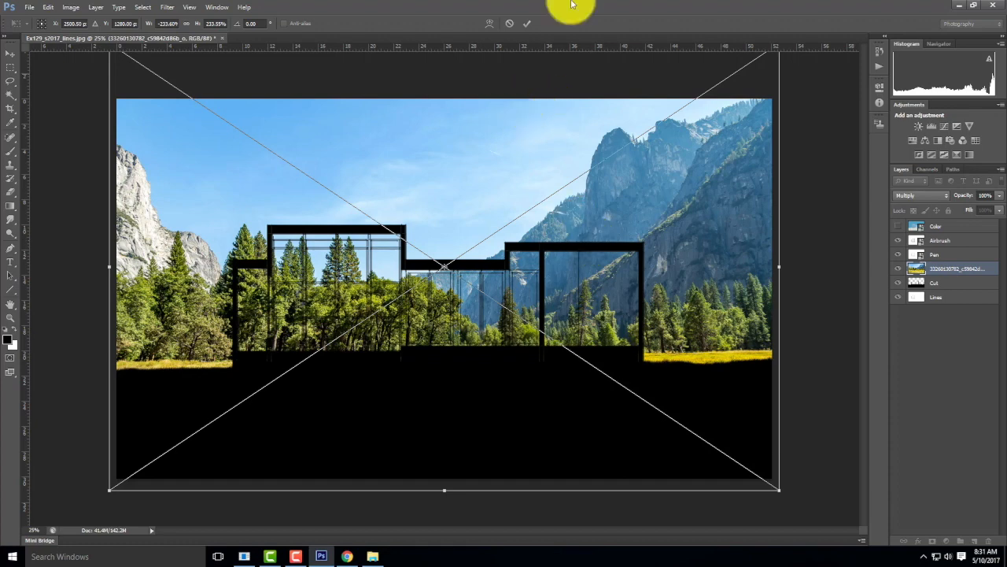
pyautogui.click(527, 26)
pyautogui.press('s')
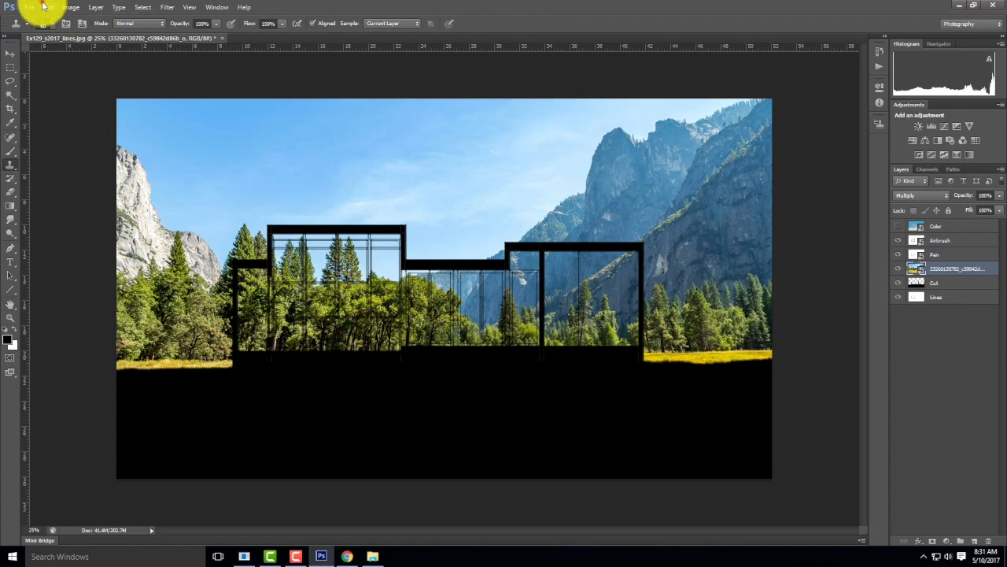
# - Skew the photo by pulling both upper corners outward, so it widens toward the sky
pyautogui.click(46, 8)
pyautogui.moveTo(110, 211)
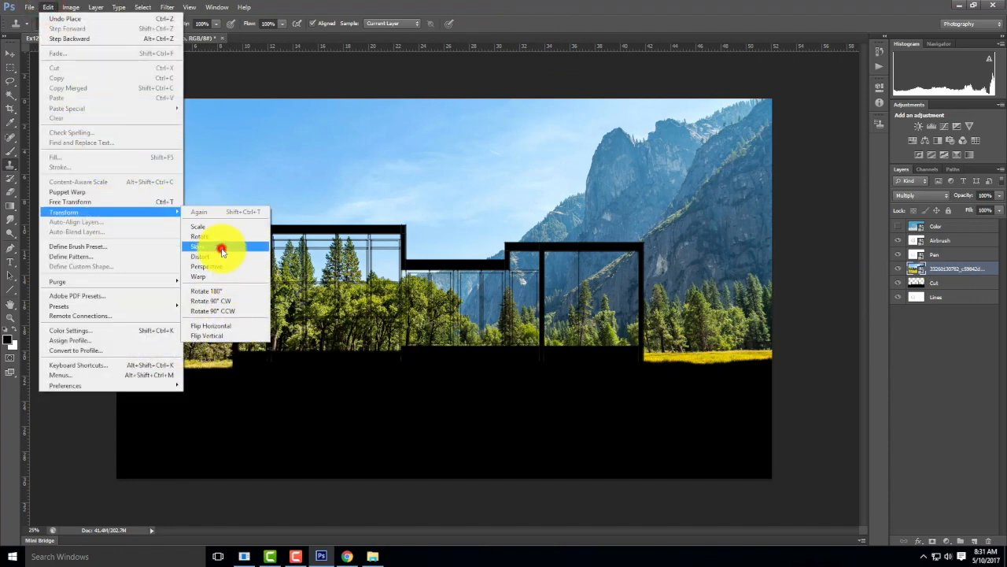
pyautogui.click(222, 248)
pyautogui.hotkey('ctrl', '-')
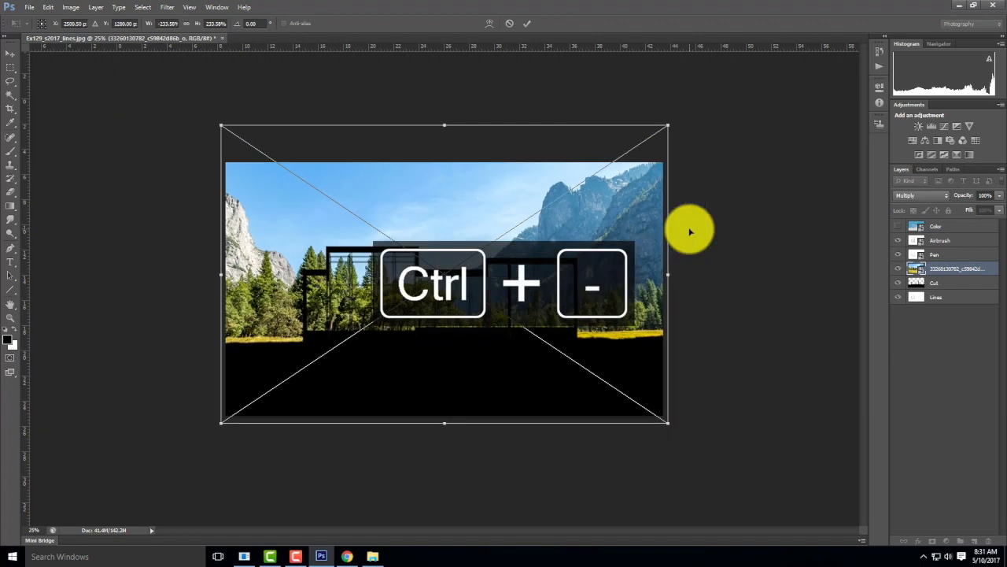
pyautogui.moveTo(670, 128); pyautogui.dragTo(700, 125)
pyautogui.moveTo(224, 128); pyautogui.dragTo(204, 124)
pyautogui.moveTo(703, 130); pyautogui.dragTo(697, 127)
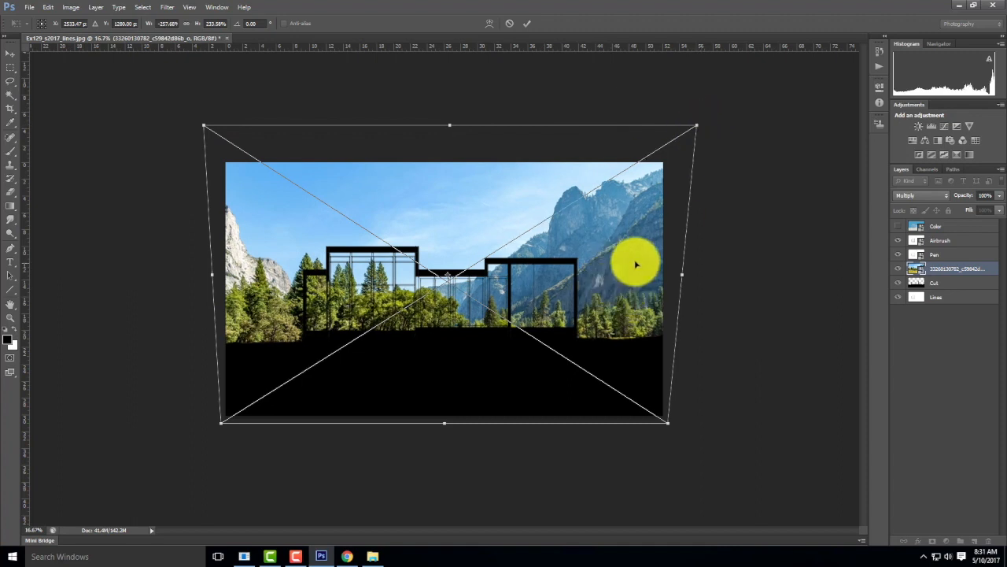
# - Nudge the skewed photo up to about Y 1202 px so the meadow strip shows above the ground, and commit the transform
pyautogui.press('Up')
pyautogui.press('Up')
pyautogui.press('Up')
pyautogui.press('Up')
pyautogui.press('Up')
pyautogui.press('Up')
pyautogui.press('Up')
pyautogui.press('Up')
pyautogui.press('Up')
pyautogui.press('Up')
pyautogui.press('Up')
pyautogui.press('Up')
pyautogui.press('Up')
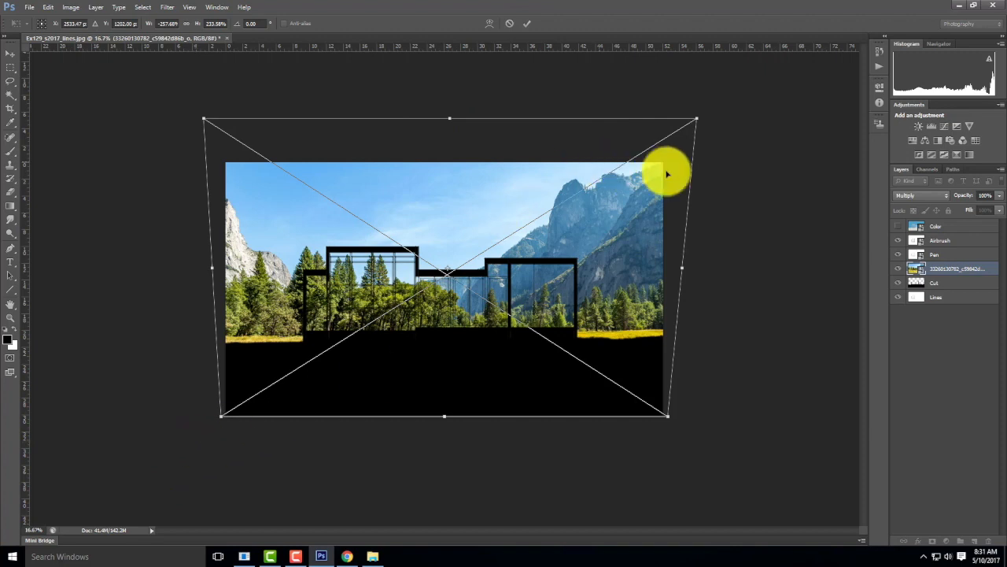
pyautogui.click(527, 23)
pyautogui.press('s')
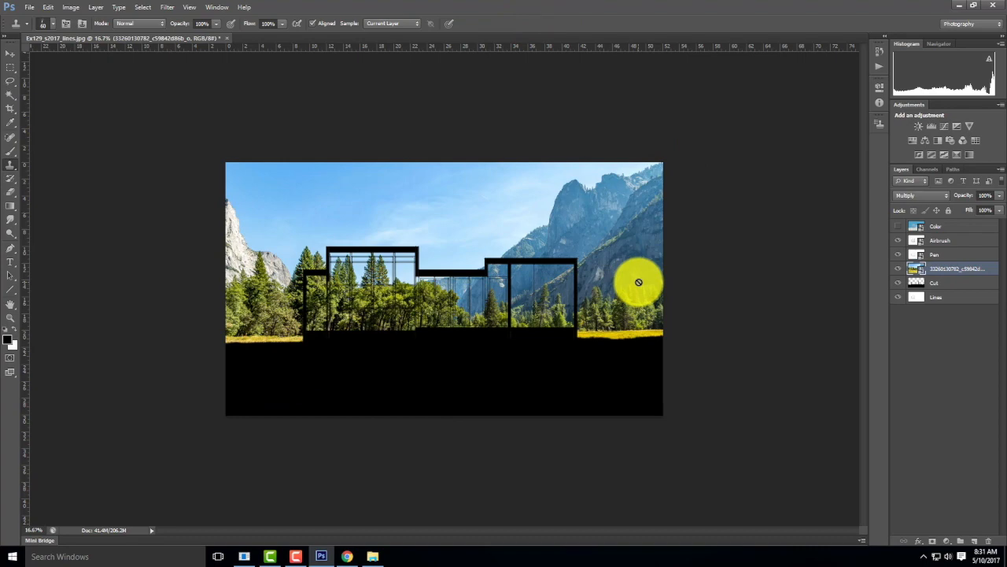
# - Hide the landscape photo layer and make the Lines layer active for selecting with the Magic Wand
pyautogui.hotkey('ctrl', '0')
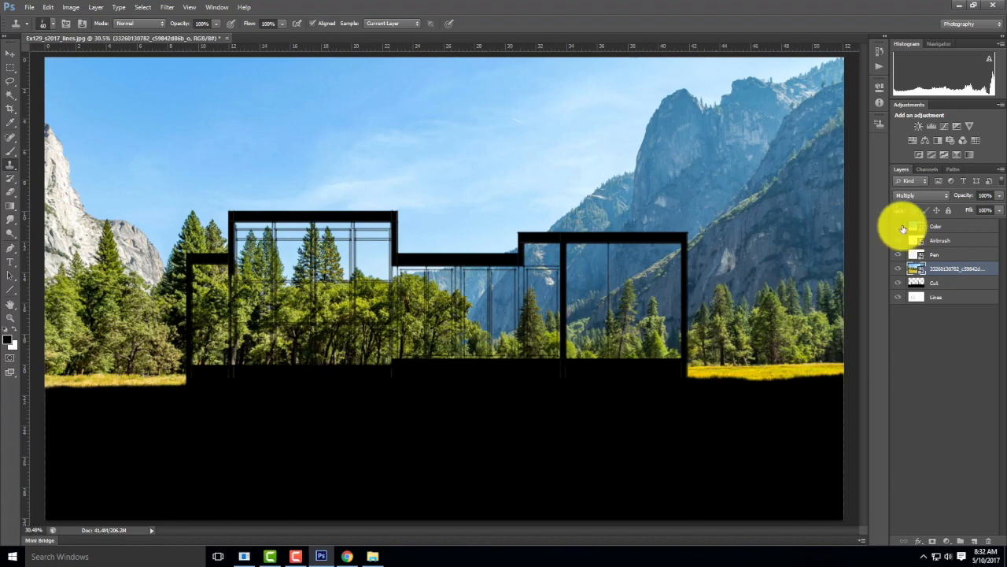
pyautogui.click(898, 269)
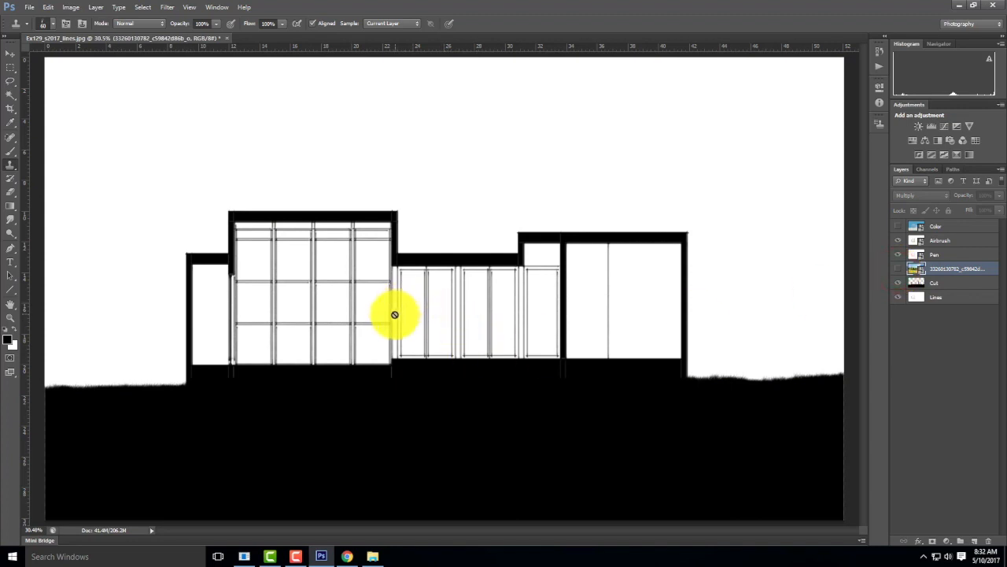
pyautogui.click(10, 94)
pyautogui.click(253, 340)
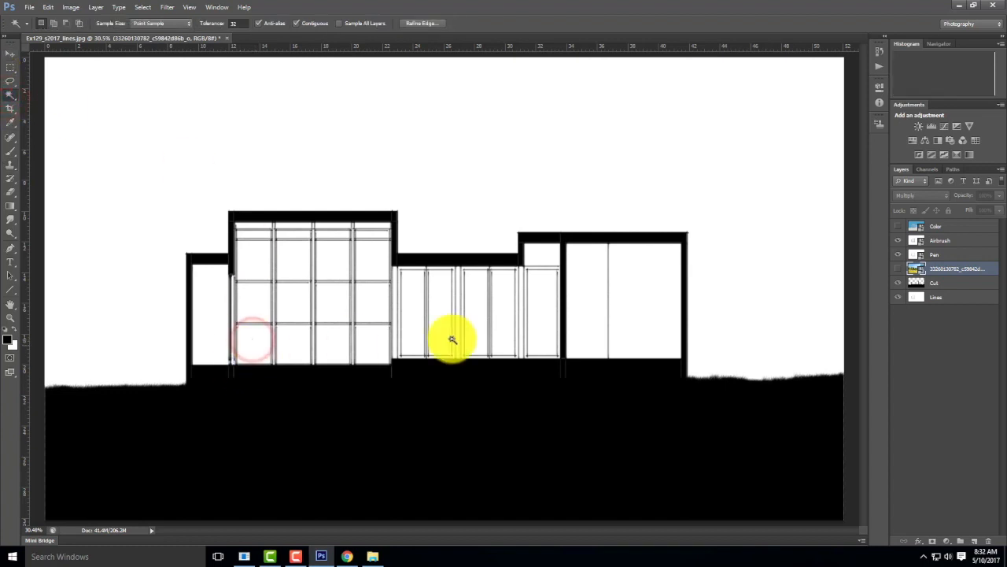
pyautogui.click(954, 299)
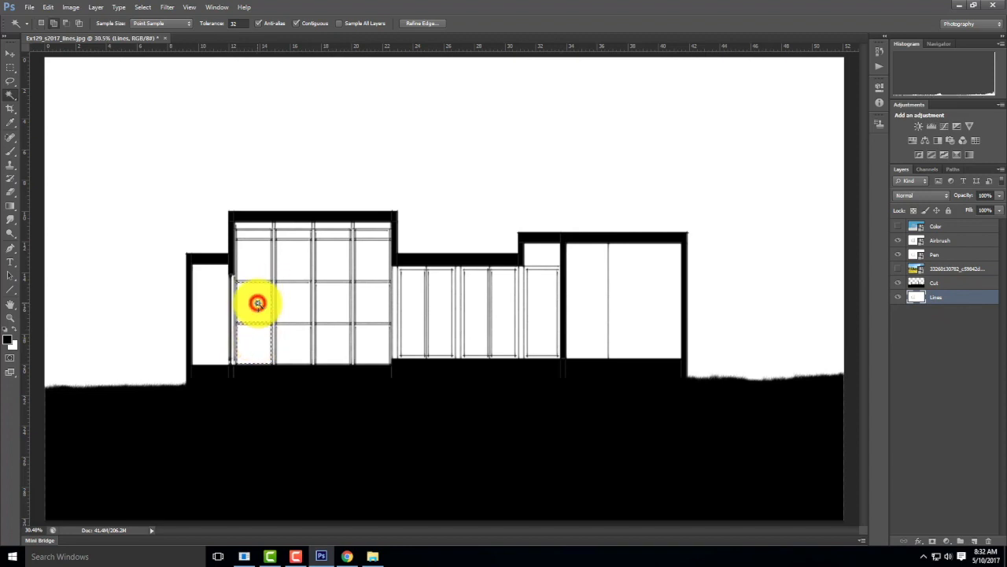
# - Select the window panes, the narrow opening at the building's left end and the background around the building with the Magic Wand
pyautogui.click(255, 235)
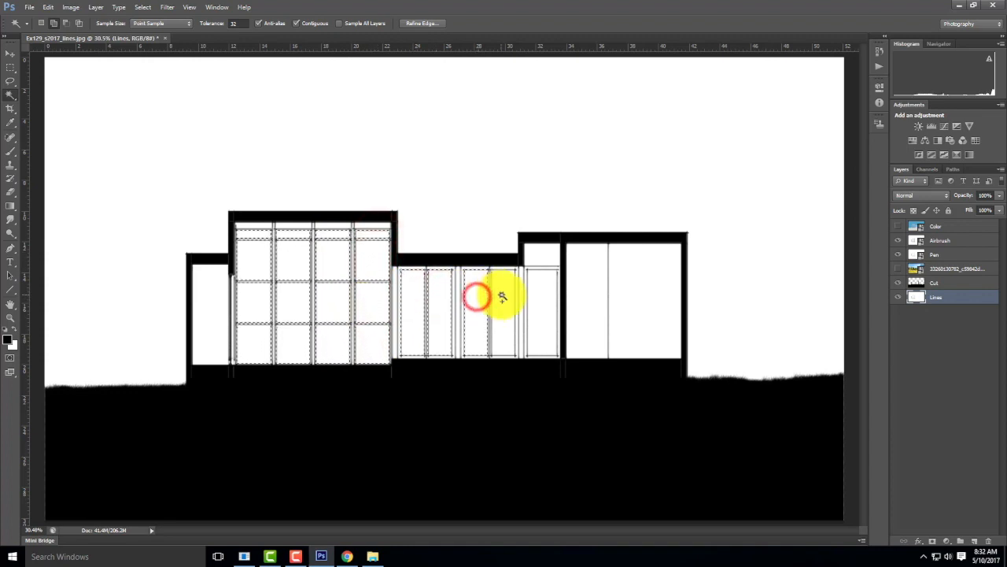
pyautogui.click(542, 300)
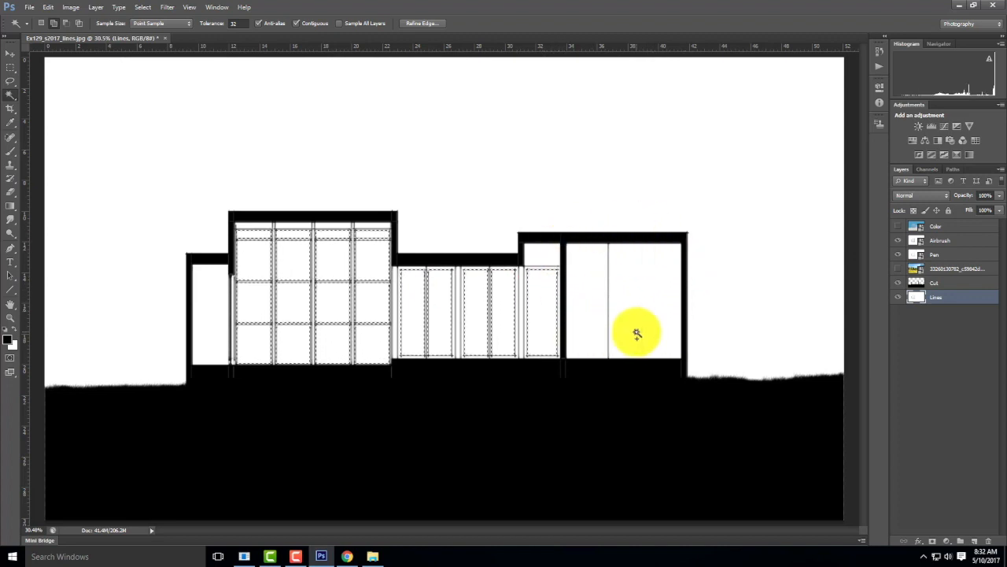
pyautogui.click(207, 288)
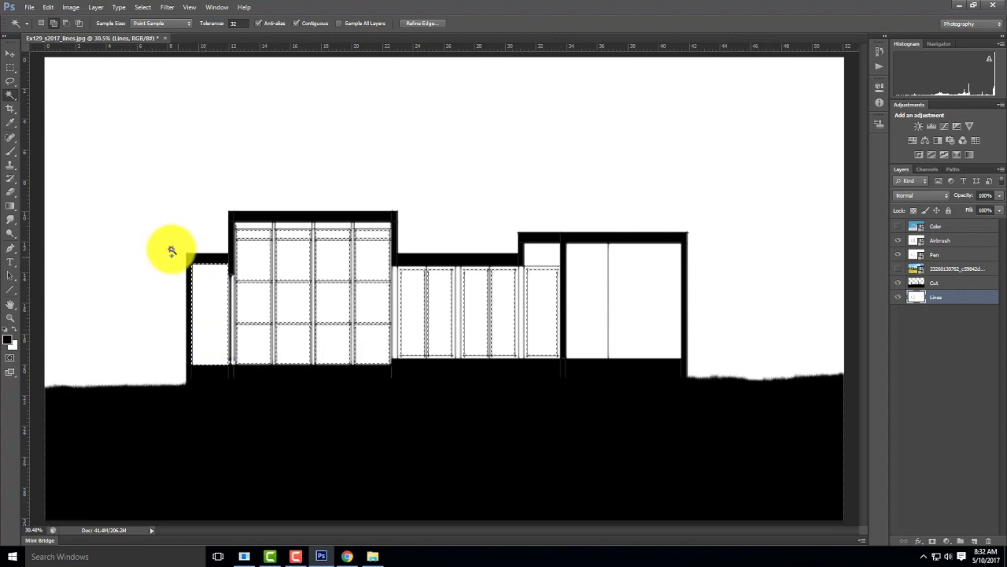
pyautogui.keyDown('shift'); pyautogui.click(157, 203); pyautogui.keyUp('shift')
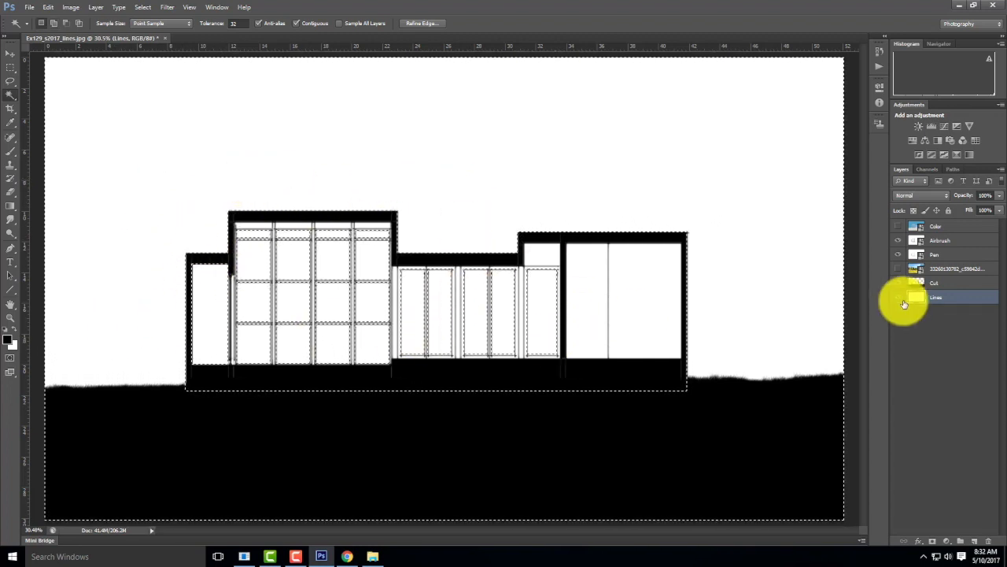
# - Show the landscape photo layer again and add a layer mask to it from the current selection
pyautogui.click(898, 269)
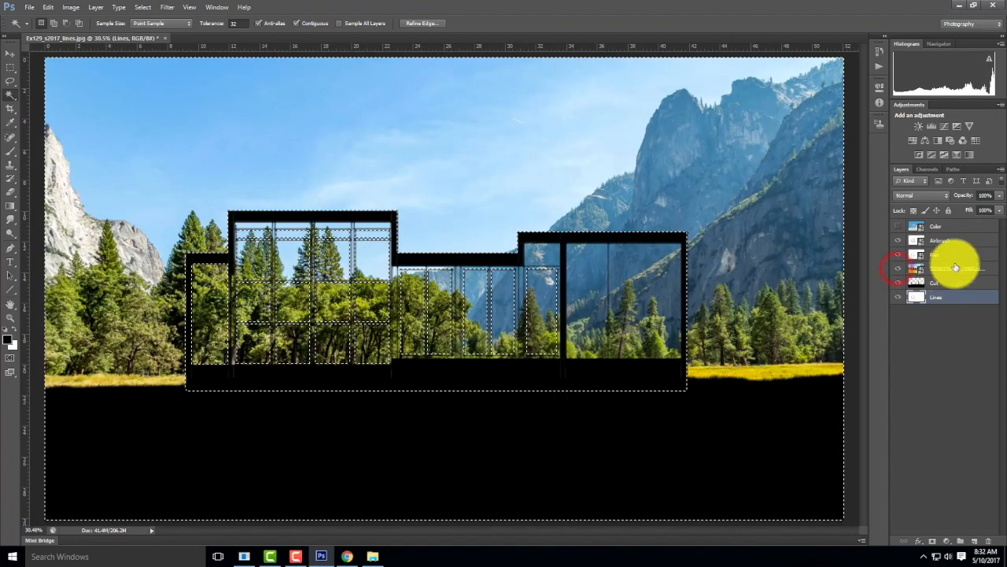
pyautogui.click(953, 268)
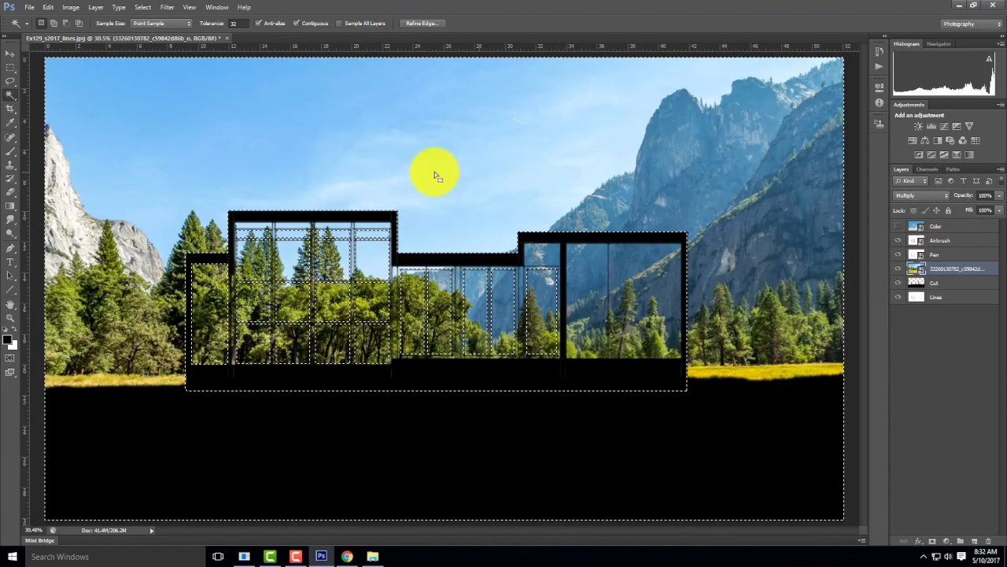
pyautogui.click(932, 542)
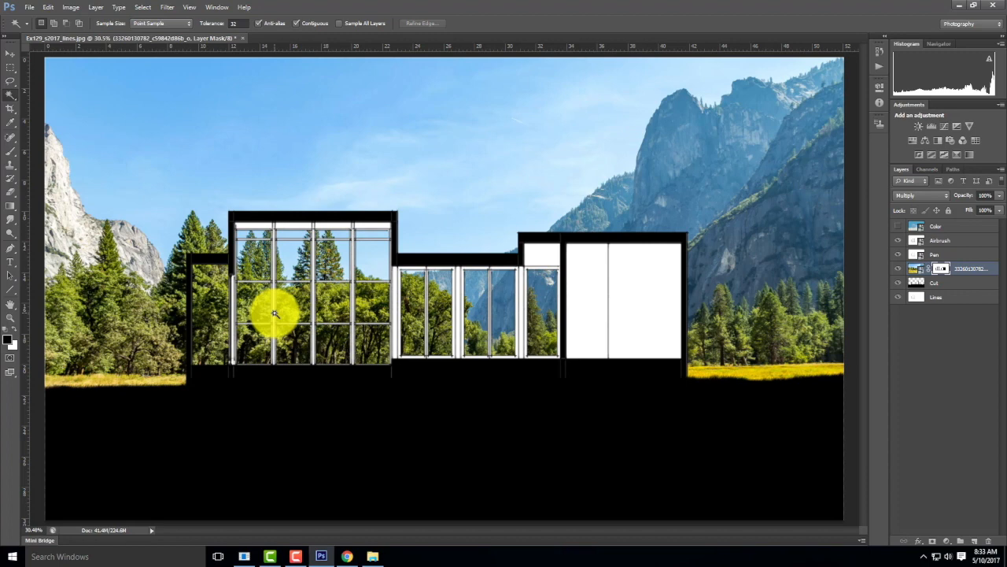
# - Add a Hue/Saturation adjustment layer above the masked photo and shift the hue in the positive direction toward a violet sky and greener meadow
pyautogui.click(96, 7)
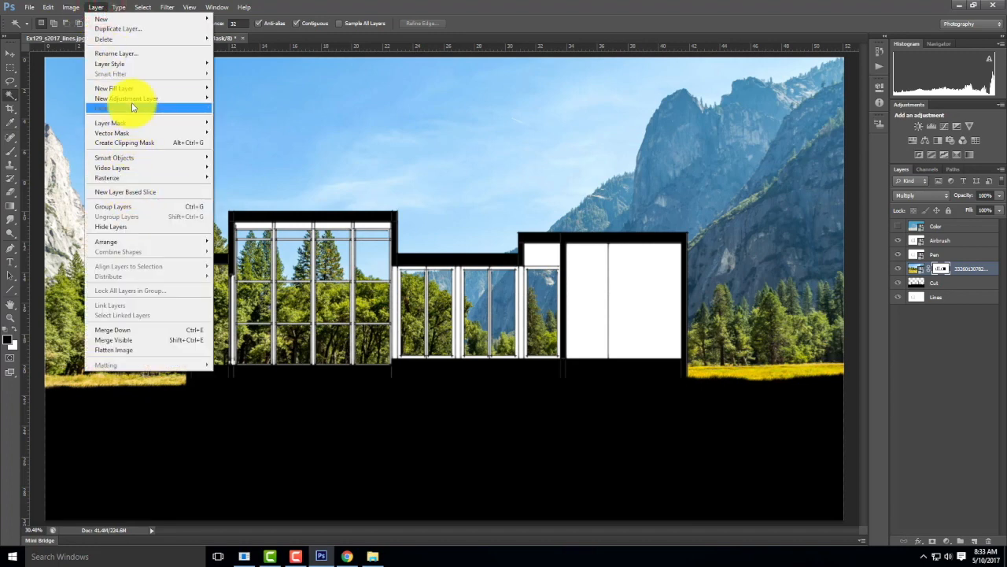
pyautogui.moveTo(133, 105)
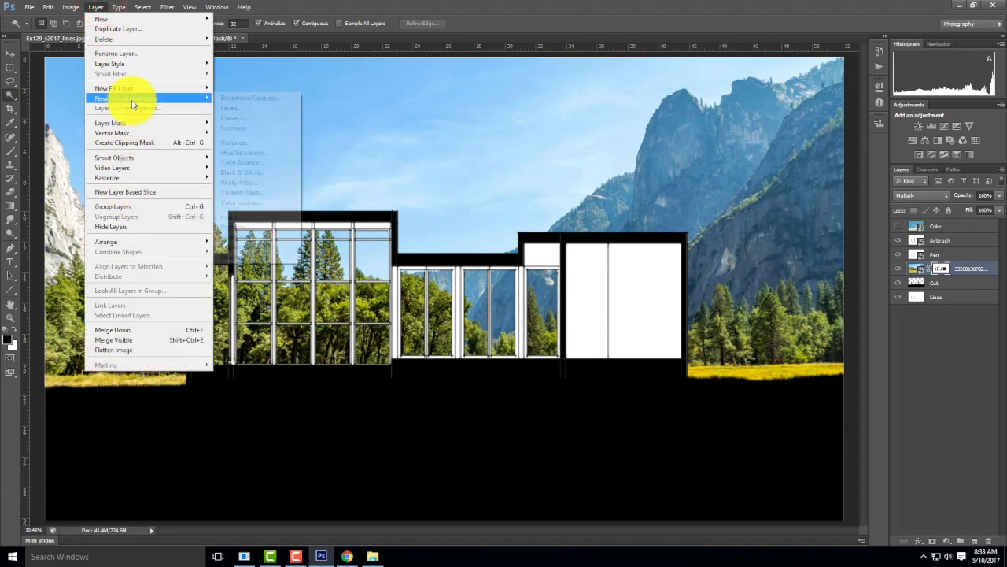
pyautogui.click(249, 152)
pyautogui.click(549, 187)
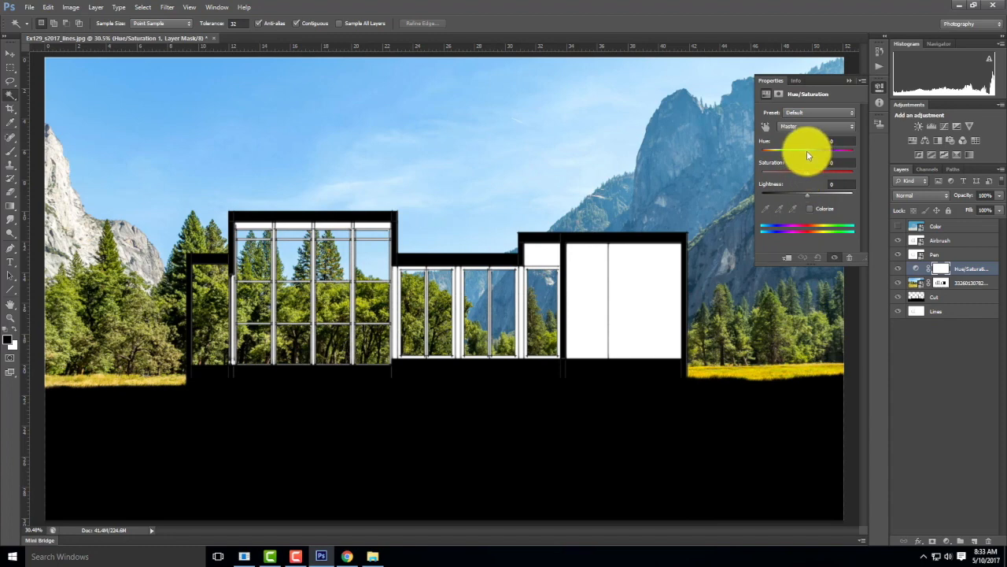
pyautogui.moveTo(806, 150)
pyautogui.mouseDown()
pyautogui.moveTo(818, 150)
pyautogui.moveTo(797, 149)
pyautogui.moveTo(832, 147)
pyautogui.moveTo(805, 150)
pyautogui.moveTo(820, 151)
pyautogui.mouseUp()
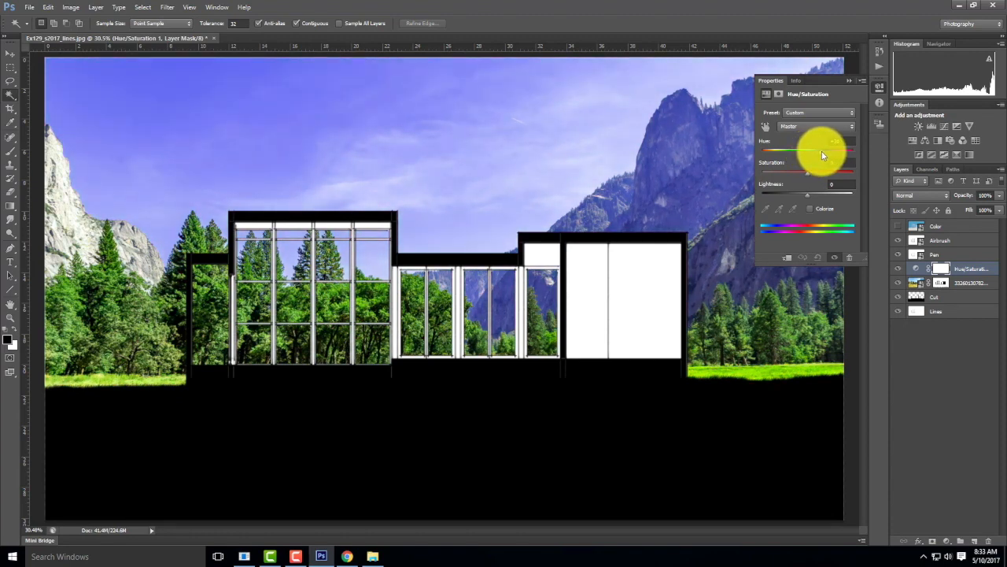
# - Compare the photo with and without the Hue/Saturation adjustment by toggling the layer's visibility, leaving it hidden
pyautogui.click(900, 271)
pyautogui.click(900, 271)
pyautogui.click(900, 271)
pyautogui.click(899, 270)
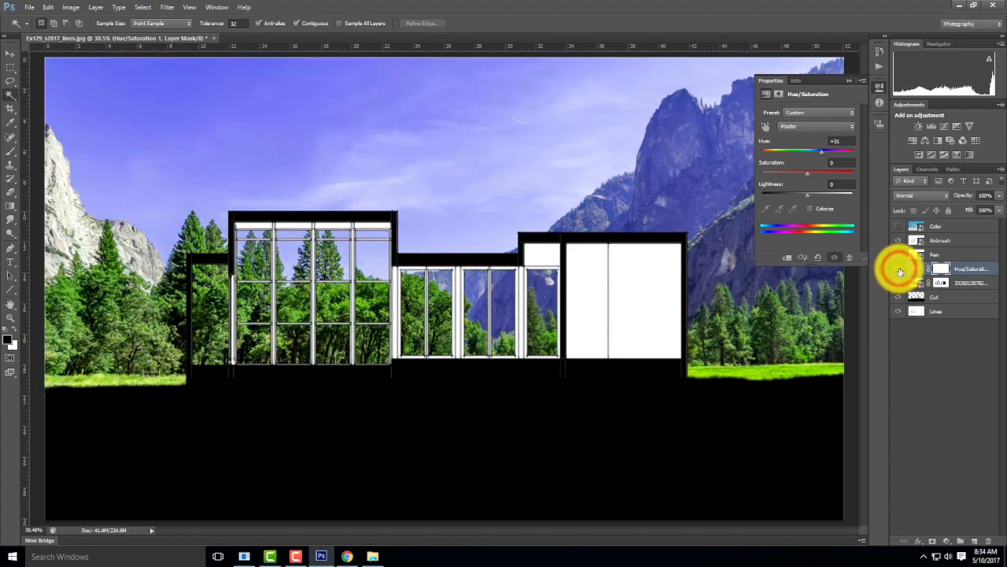
pyautogui.click(900, 271)
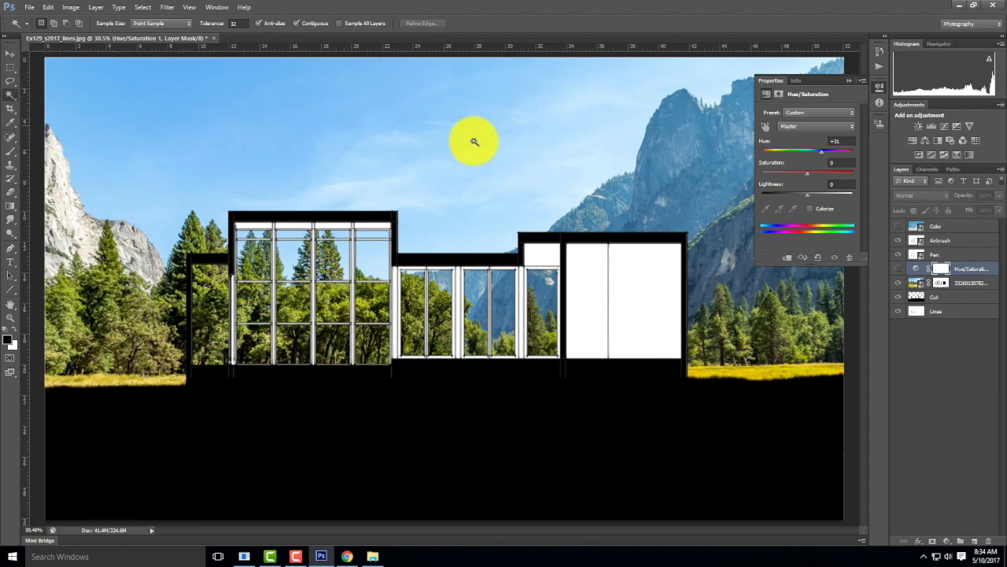
# - Select all the window panes of the building from the Lines layer with the Magic Wand
pyautogui.click(953, 310)
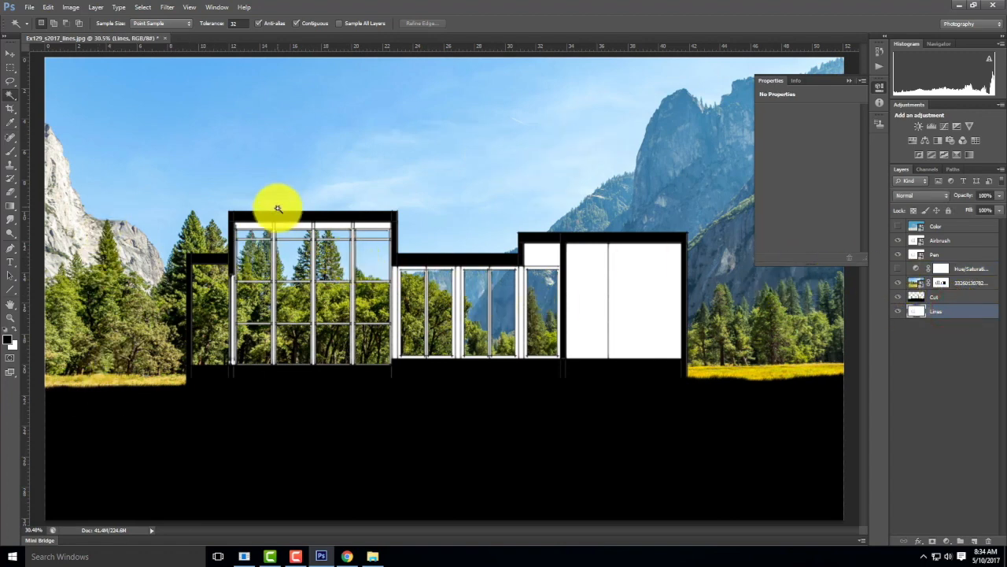
pyautogui.click(258, 236)
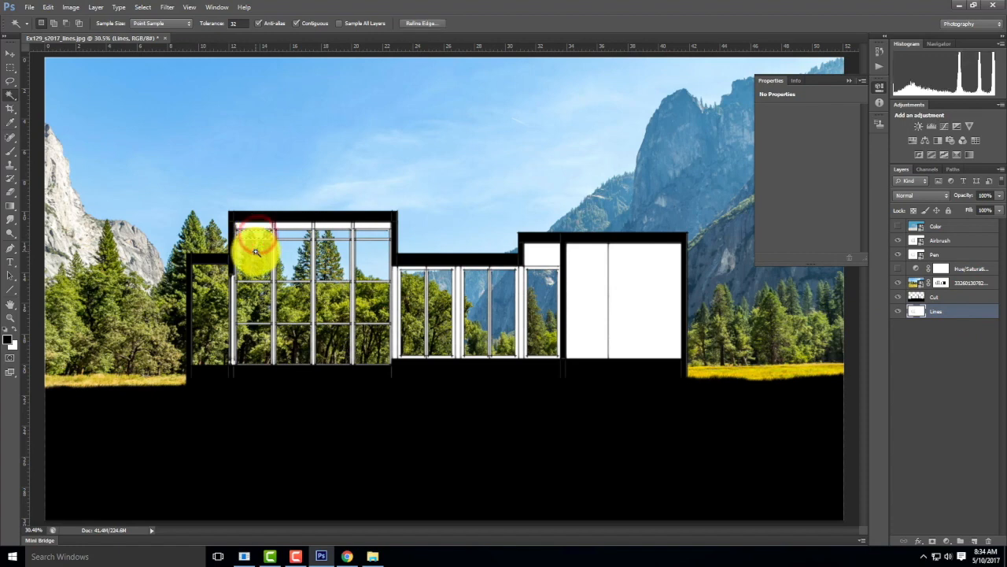
pyautogui.keyDown('shift'); pyautogui.click(256, 260); pyautogui.keyUp('shift')
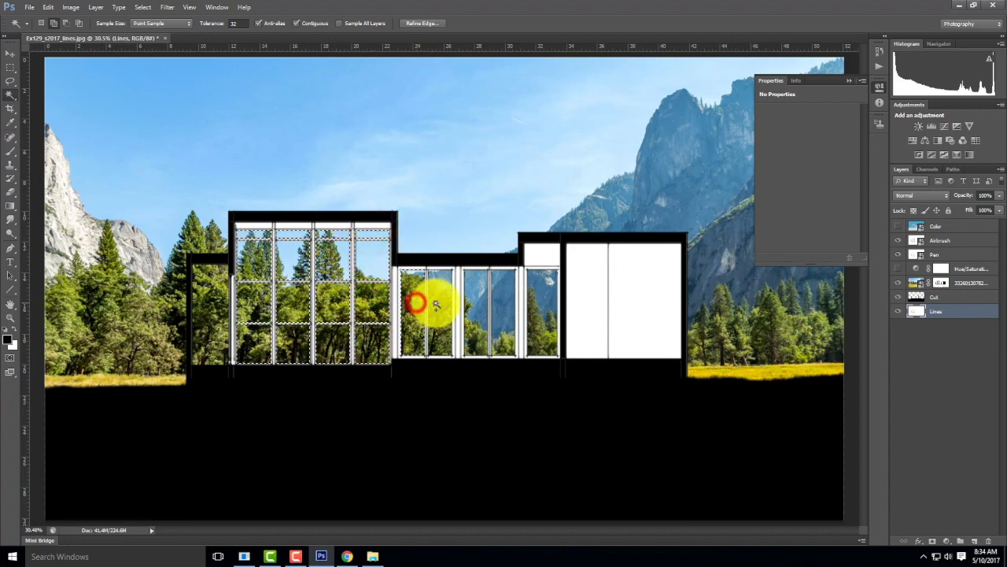
pyautogui.click(480, 302)
pyautogui.click(545, 299)
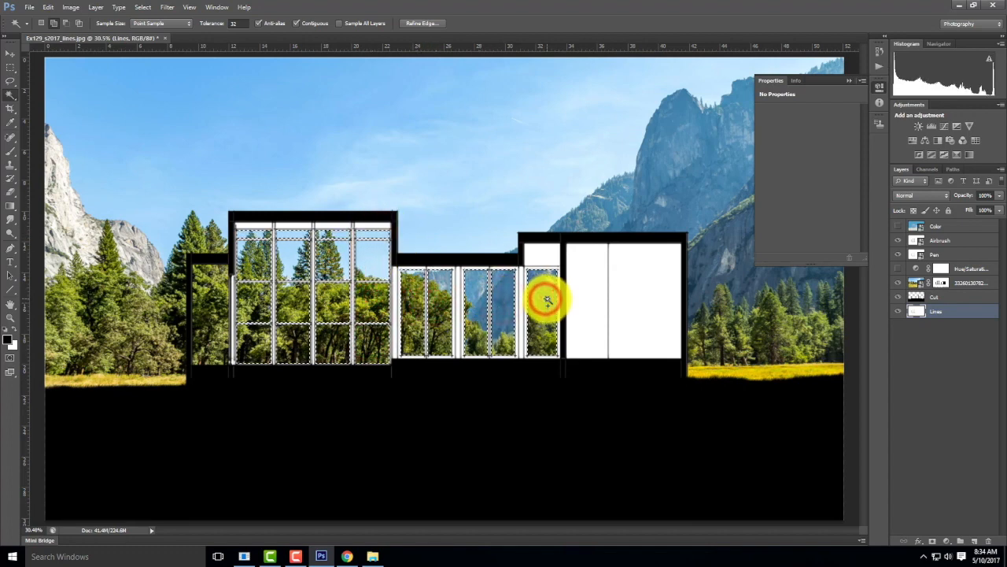
# - Show the Hue/Saturation layer and try painting its mask black over the selected window panes with the Brush
pyautogui.click(944, 269)
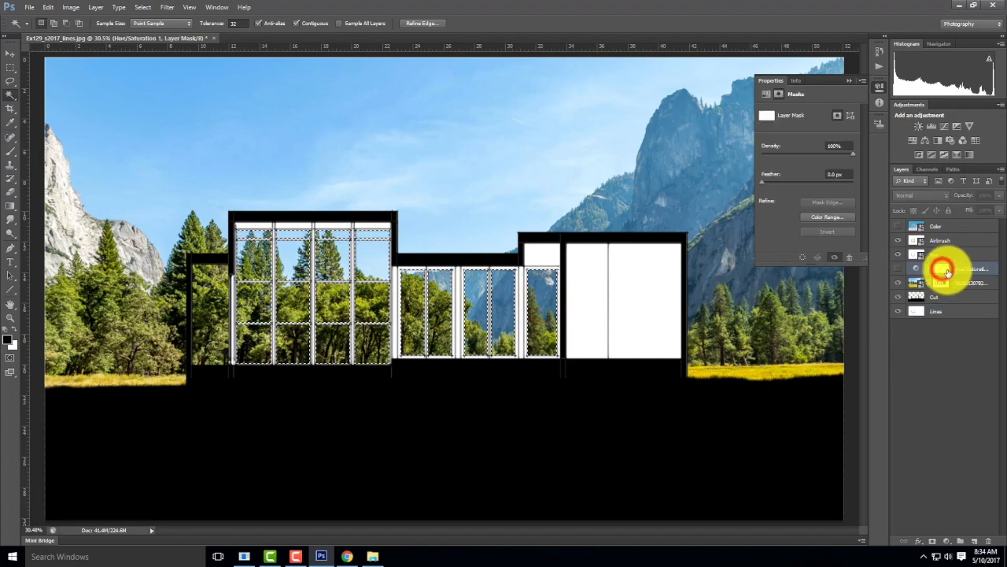
pyautogui.click(898, 272)
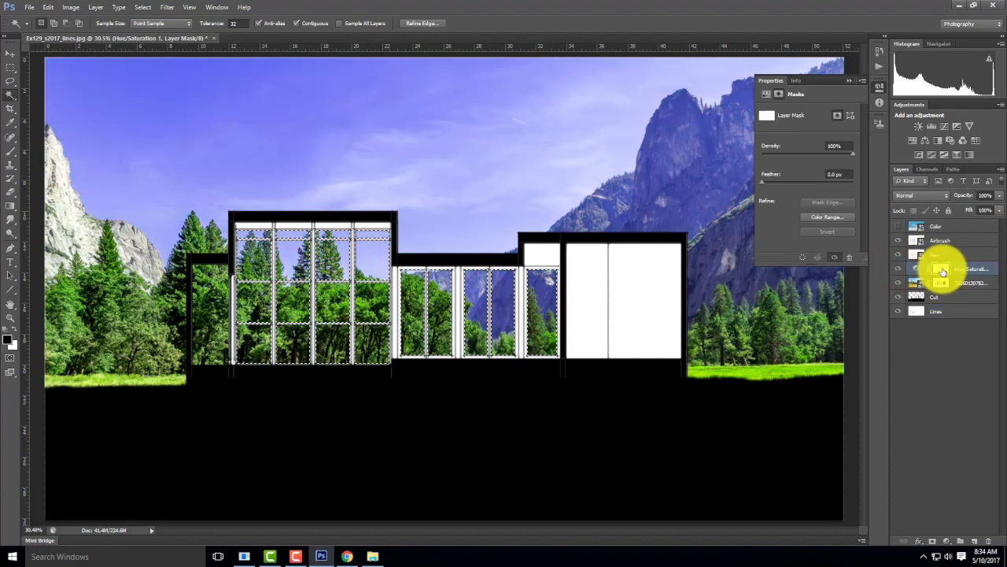
pyautogui.click(9, 151)
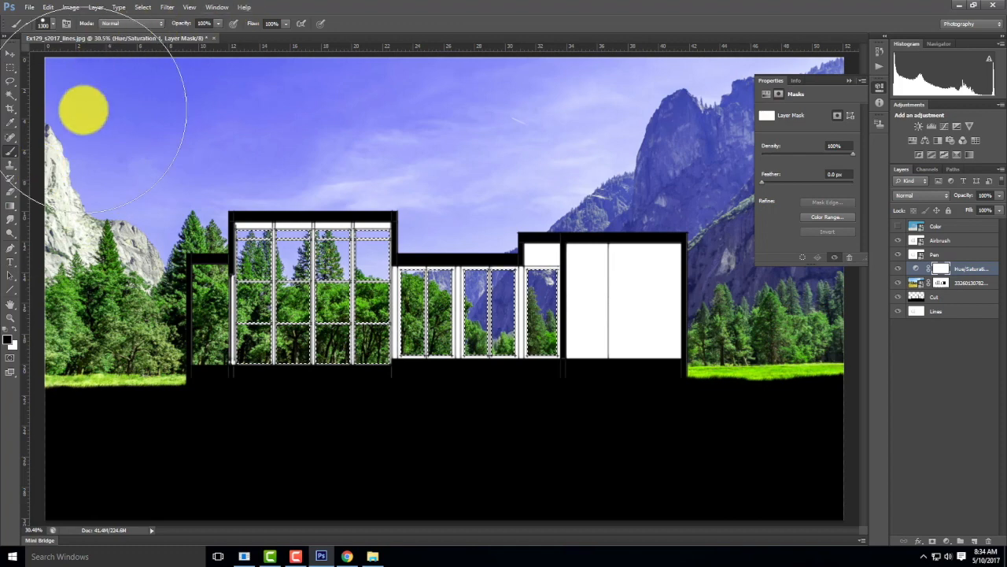
pyautogui.moveTo(309, 238)
pyautogui.mouseDown()
pyautogui.moveTo(273, 299)
pyautogui.moveTo(470, 380)
pyautogui.mouseUp()
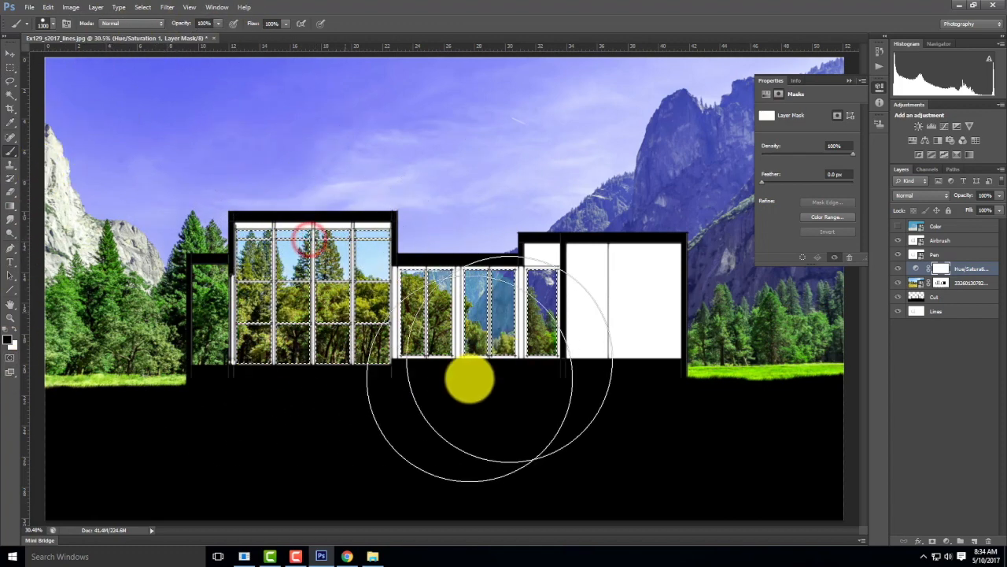
pyautogui.hotkey('ctrl', 'z')
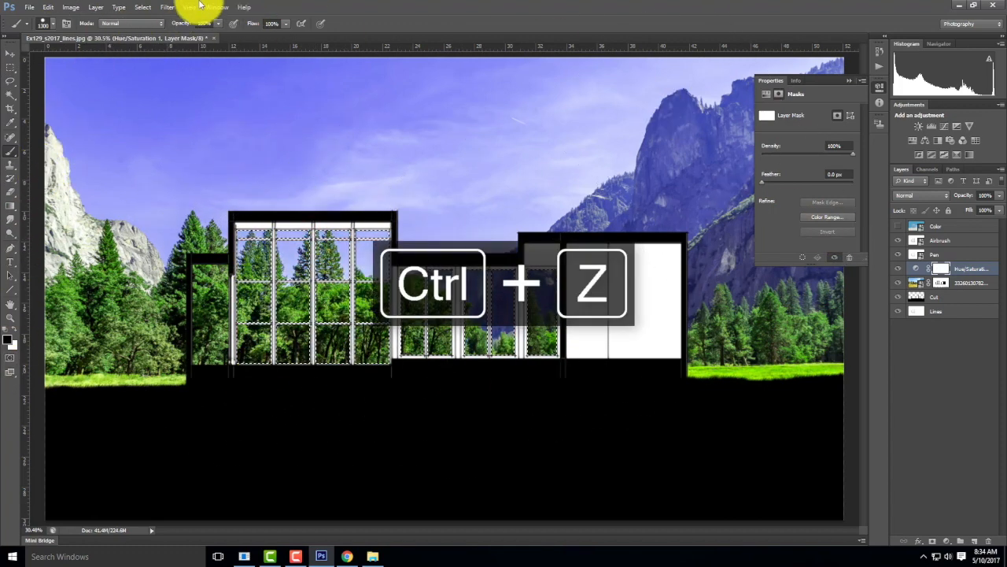
# - Invert the selection, paint the Hue/Saturation mask black everywhere outside the window panes, and deselect
pyautogui.click(148, 7)
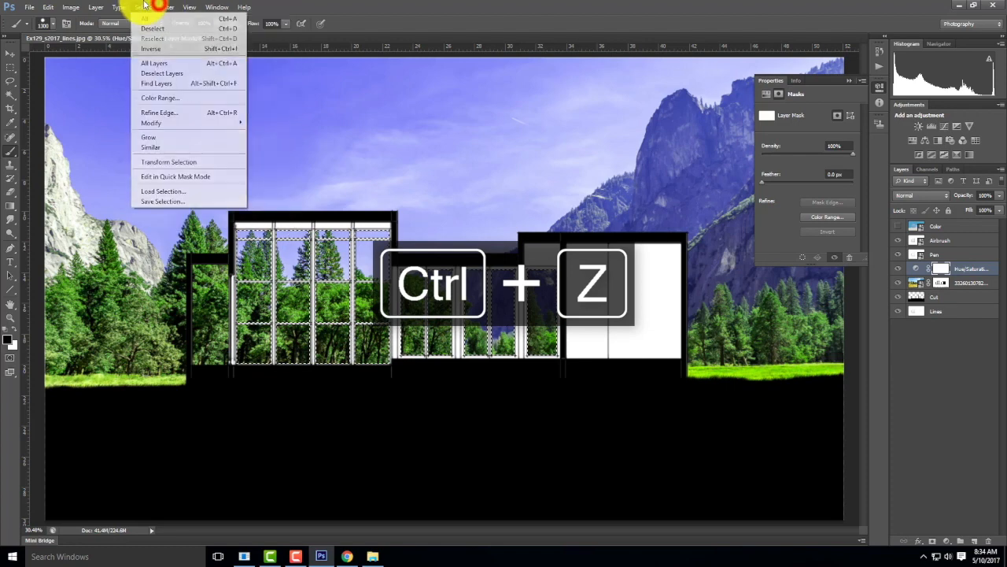
pyautogui.click(158, 48)
pyautogui.moveTo(267, 141); pyautogui.dragTo(144, 94)
pyautogui.moveTo(359, 288); pyautogui.dragTo(533, 299)
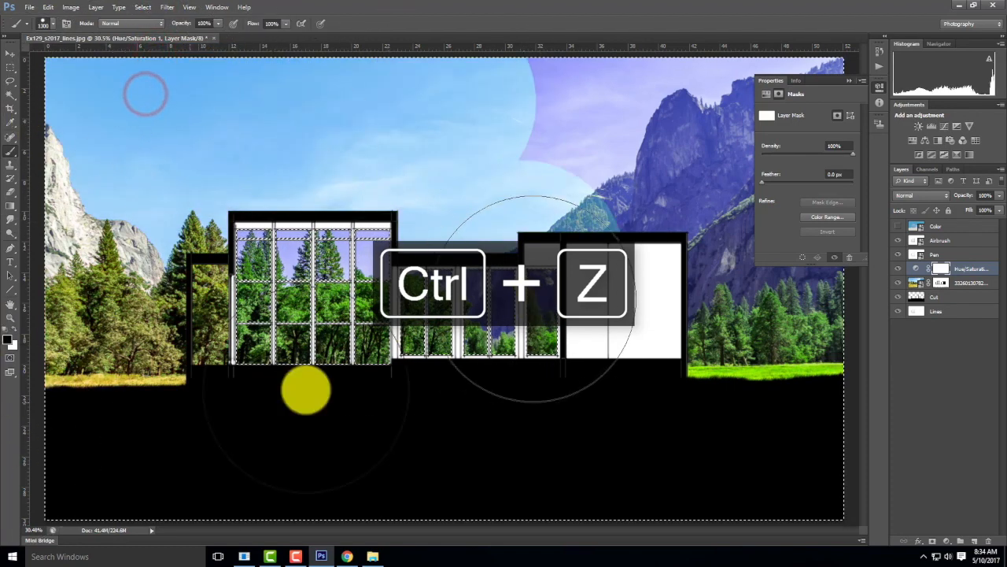
pyautogui.hotkey('ctrl', 'z')
pyautogui.click(753, 433)
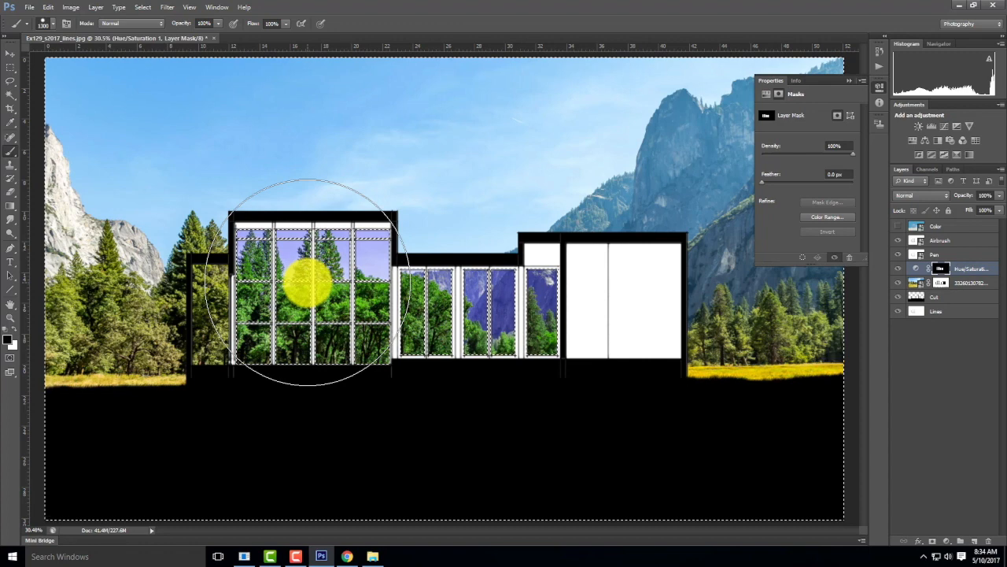
pyautogui.click(10, 67)
pyautogui.click(113, 84)
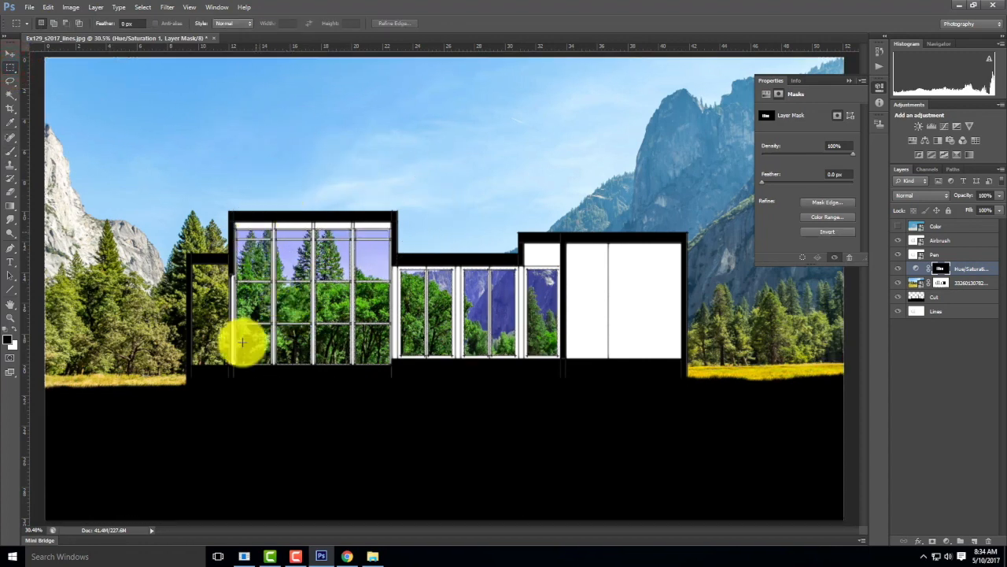
# - Set the Hue/Saturation adjustment's saturation to -71 and its lightness to +14
pyautogui.click(916, 269)
pyautogui.moveTo(806, 172); pyautogui.dragTo(776, 177)
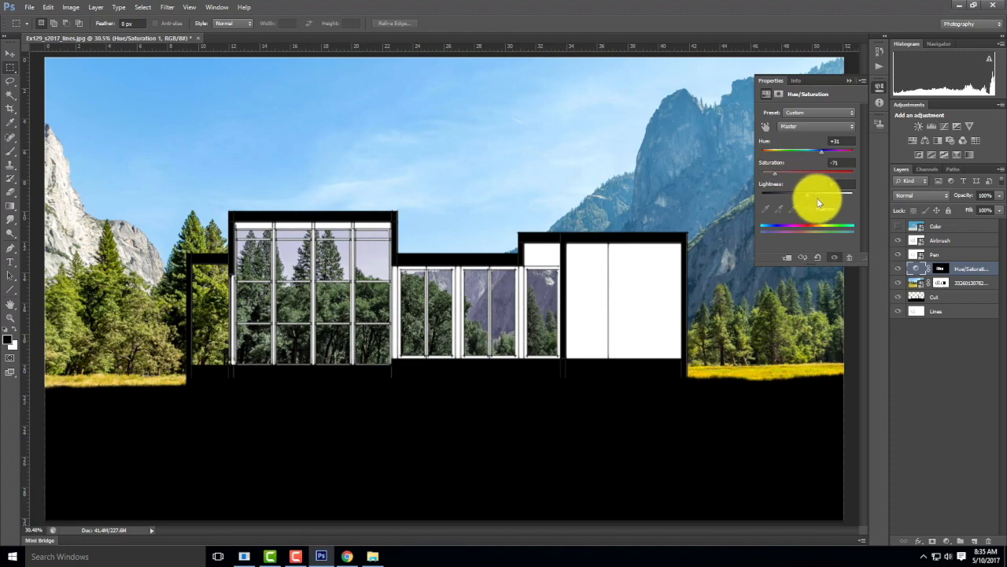
pyautogui.moveTo(807, 198)
pyautogui.mouseDown()
pyautogui.moveTo(796, 193)
pyautogui.moveTo(826, 188)
pyautogui.moveTo(814, 190)
pyautogui.mouseUp()
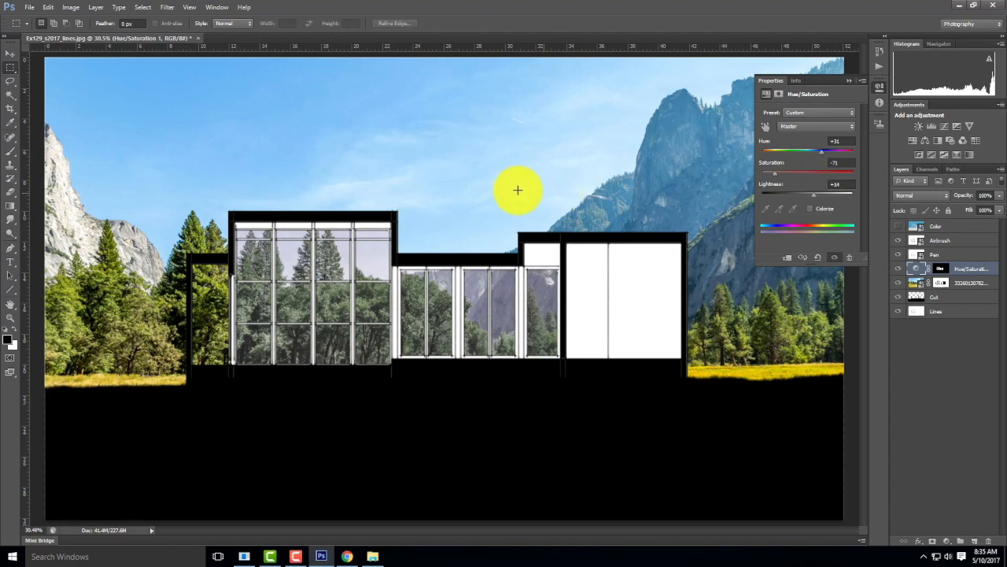
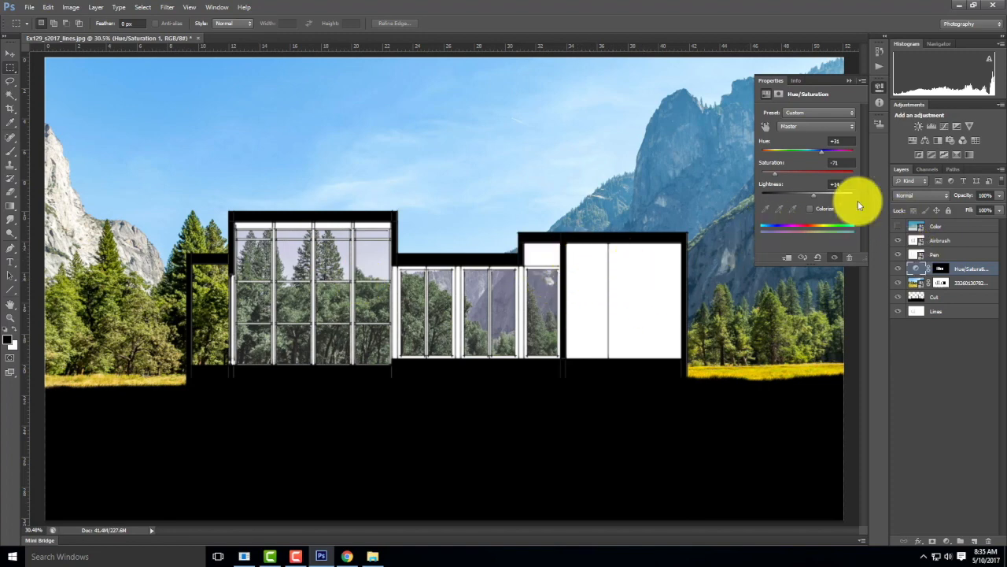
pyautogui.click(30, 7)
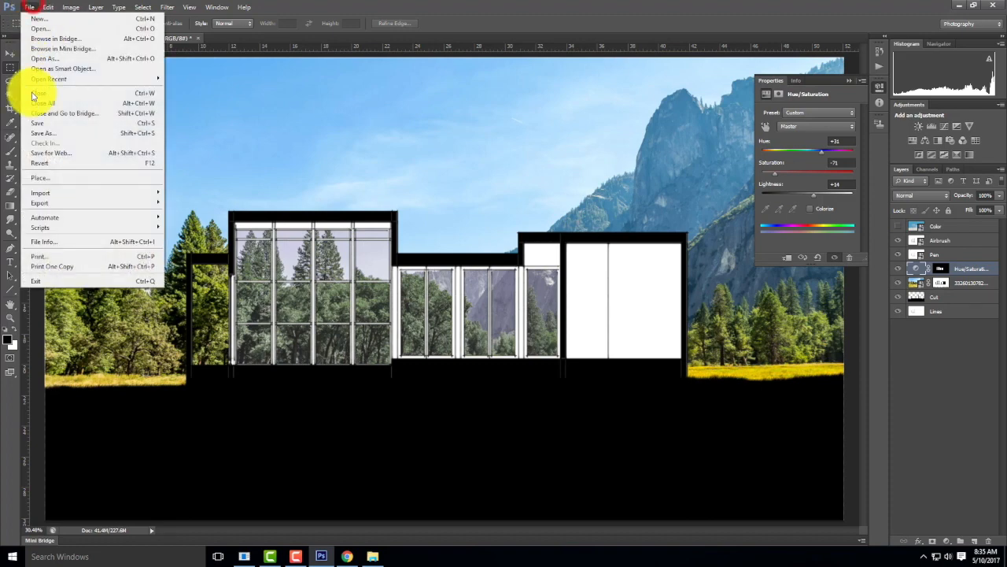
pyautogui.click(39, 181)
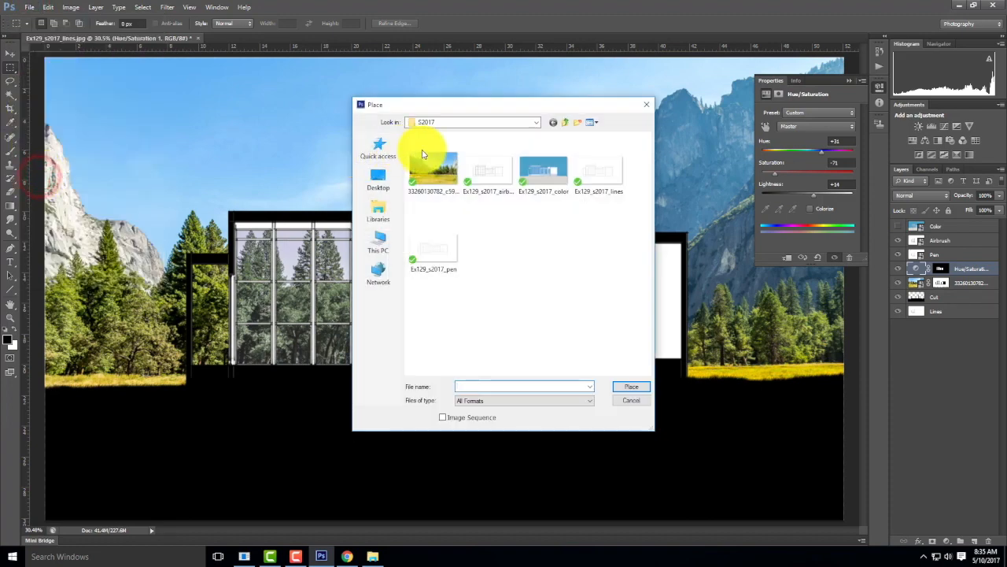
pyautogui.click(564, 123)
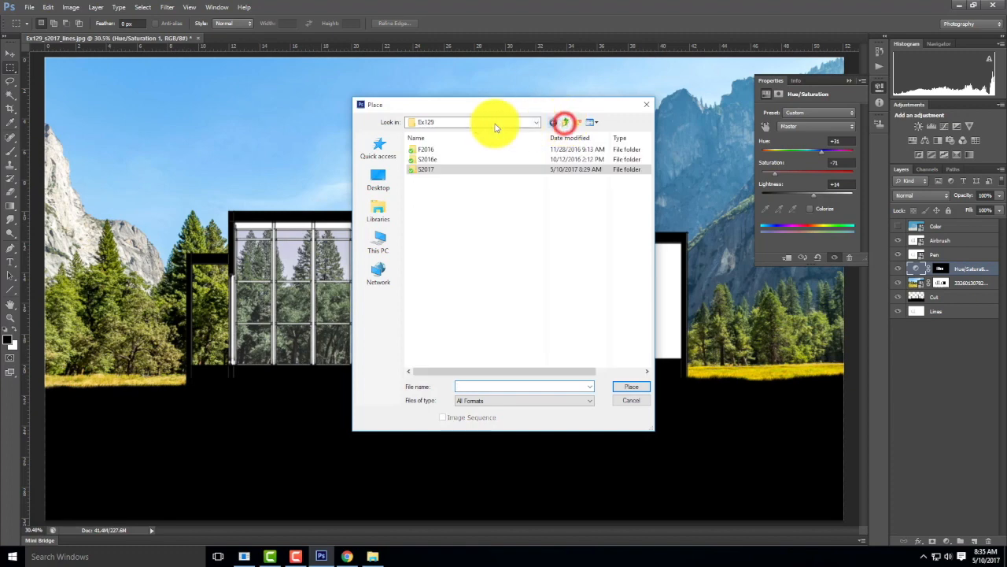
pyautogui.doubleClick(422, 151)
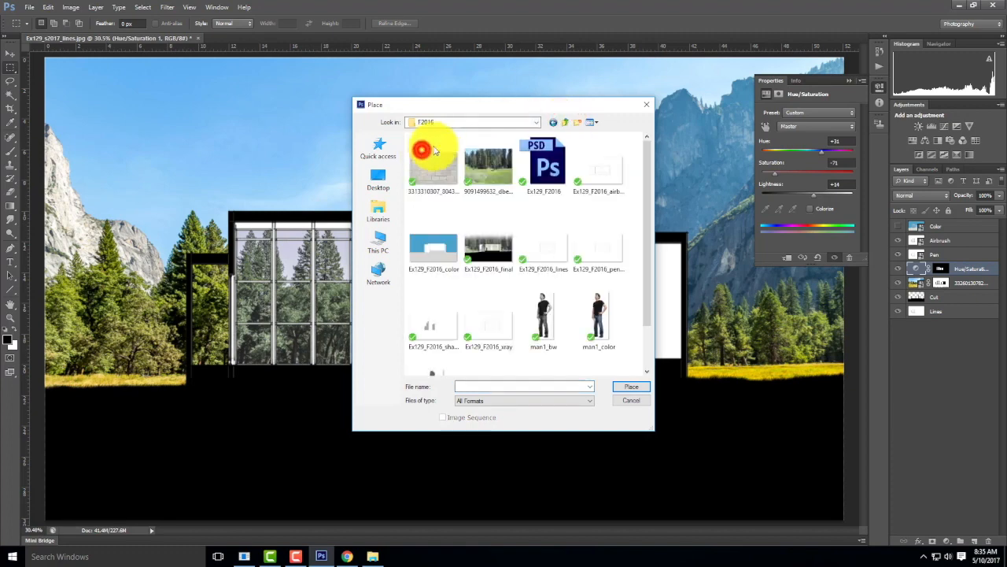
pyautogui.click(429, 165)
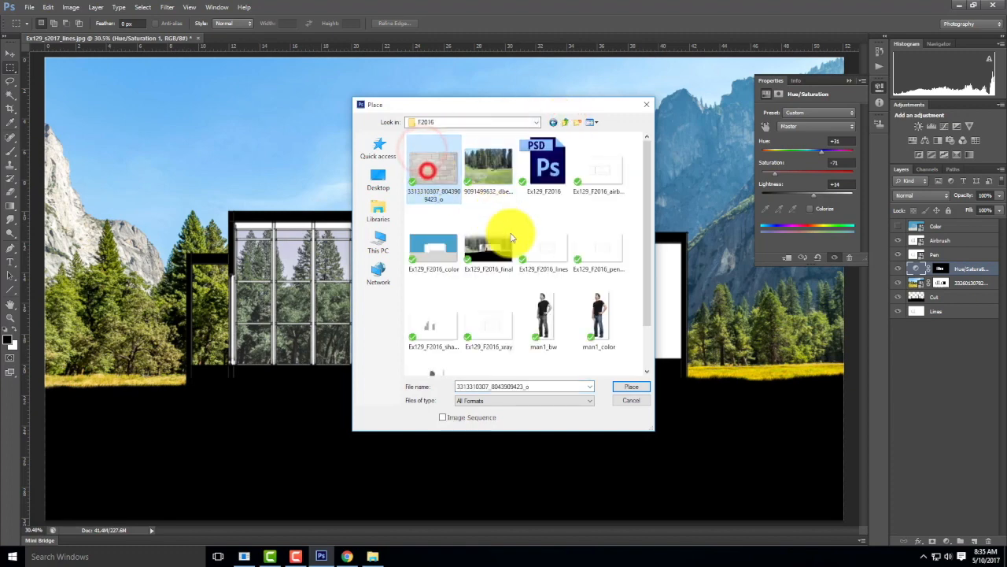
pyautogui.click(628, 391)
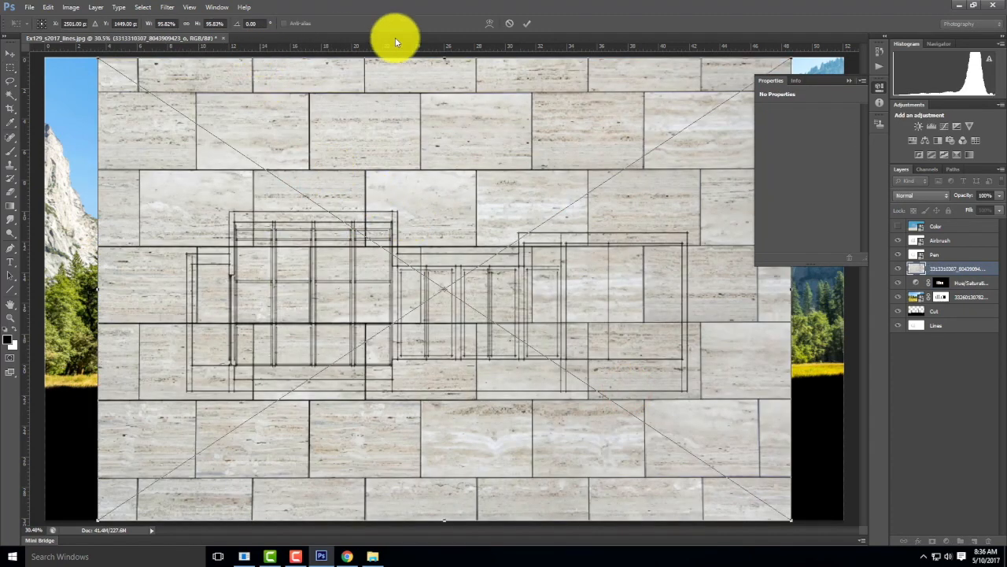
# - Scale the stone image to about 10.7%, fit it into the upper right corner of the building's right-hand room, and commit the placement
pyautogui.moveTo(791, 59); pyautogui.dragTo(522, 236)
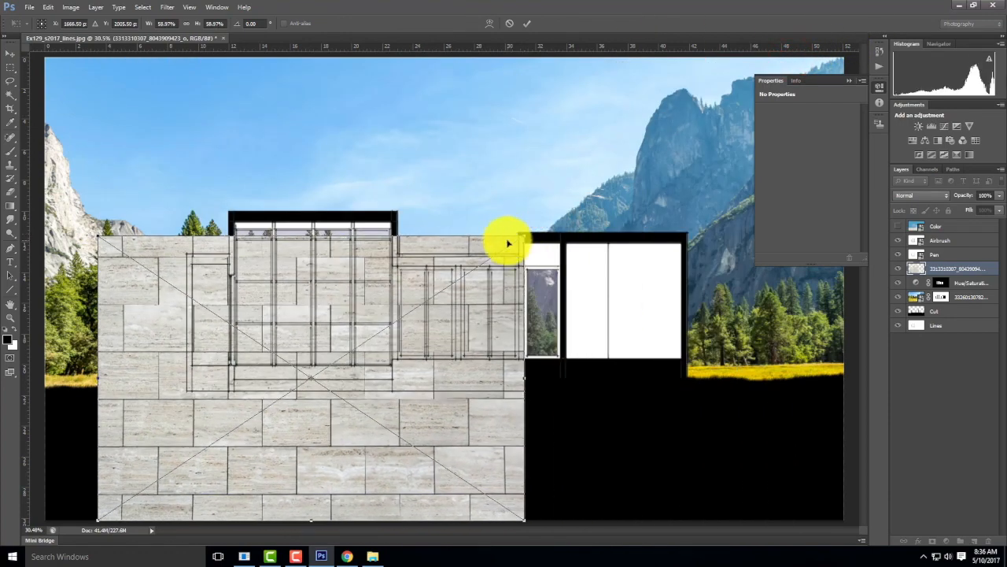
pyautogui.moveTo(96, 519); pyautogui.dragTo(434, 296)
pyautogui.moveTo(494, 249); pyautogui.dragTo(650, 249)
pyautogui.hotkey('ctrl', '=')
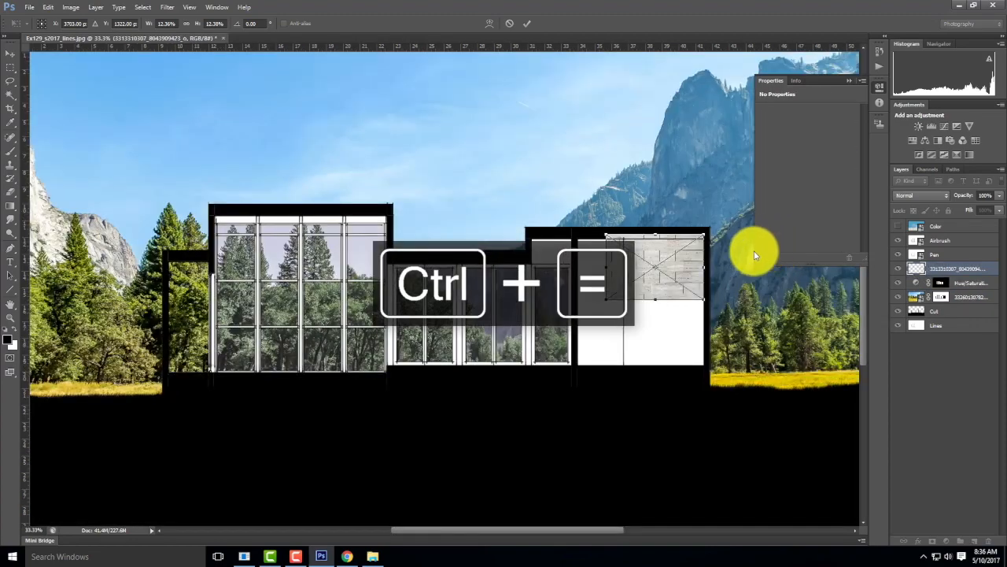
pyautogui.moveTo(695, 199); pyautogui.dragTo(531, 199)
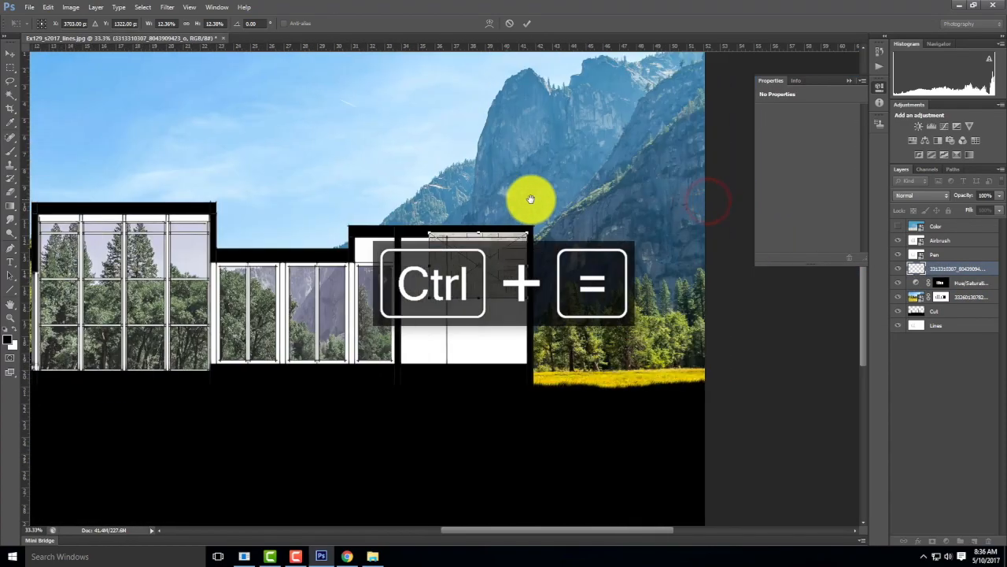
pyautogui.hotkey('ctrl', '=')
pyautogui.hotkey('ctrl', '=')
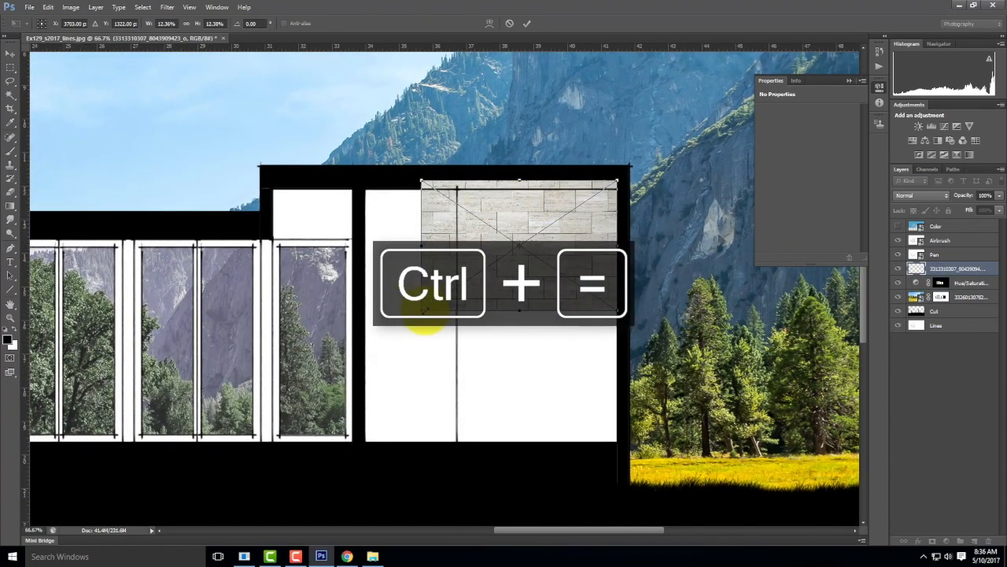
pyautogui.moveTo(423, 311); pyautogui.dragTo(447, 294)
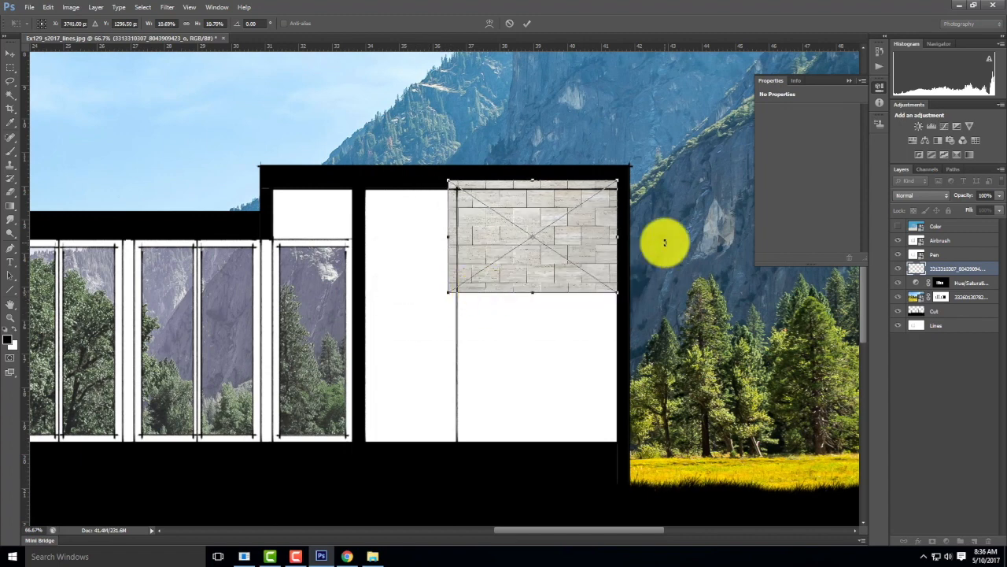
pyautogui.click(526, 23)
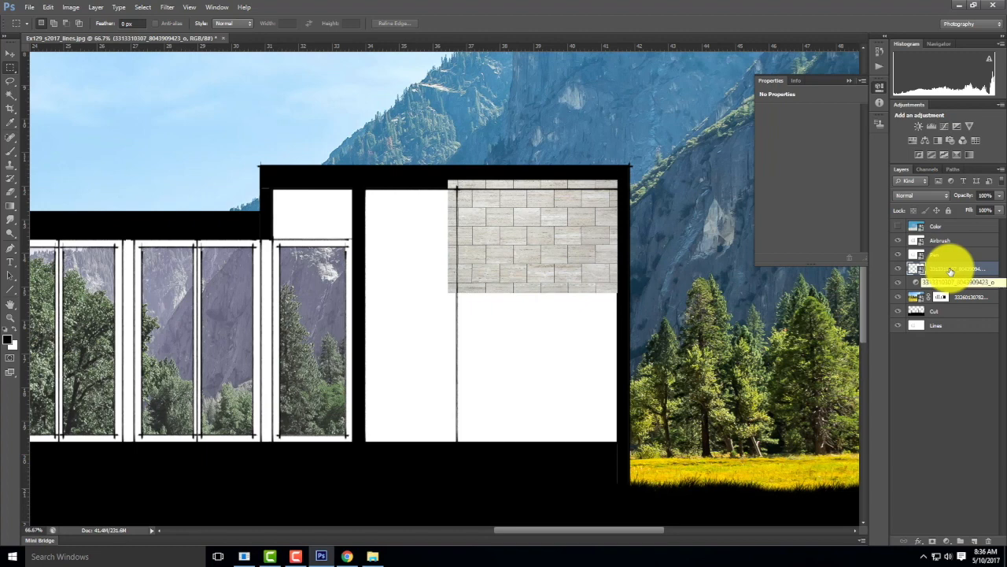
# - Copy the stone texture and paste two copies side by side to its left, continuing the top row
pyautogui.moveTo(428, 150); pyautogui.dragTo(634, 317)
pyautogui.hotkey('ctrl', 'c')
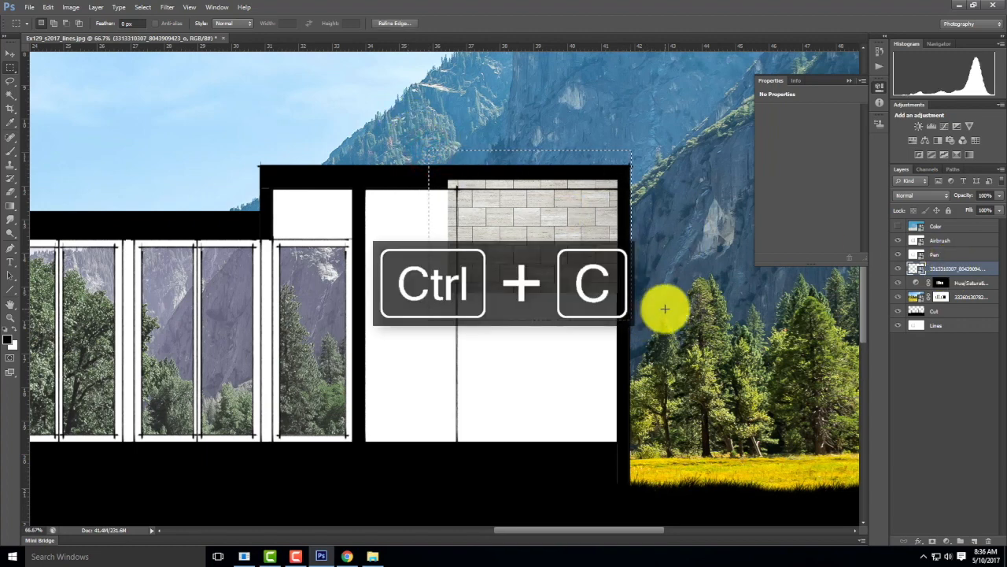
pyautogui.hotkey('ctrl', 'v')
pyautogui.click(9, 53)
pyautogui.moveTo(551, 225); pyautogui.dragTo(380, 229)
pyautogui.hotkey('ctrl', 'v')
pyautogui.moveTo(465, 290); pyautogui.dragTo(210, 235)
# - Paste three more stone copies and line them up as a second row directly beneath the first
pyautogui.hotkey('ctrl', 'v')
pyautogui.moveTo(433, 297); pyautogui.dragTo(519, 360)
pyautogui.hotkey('ctrl', 'v')
pyautogui.moveTo(468, 274); pyautogui.dragTo(370, 336)
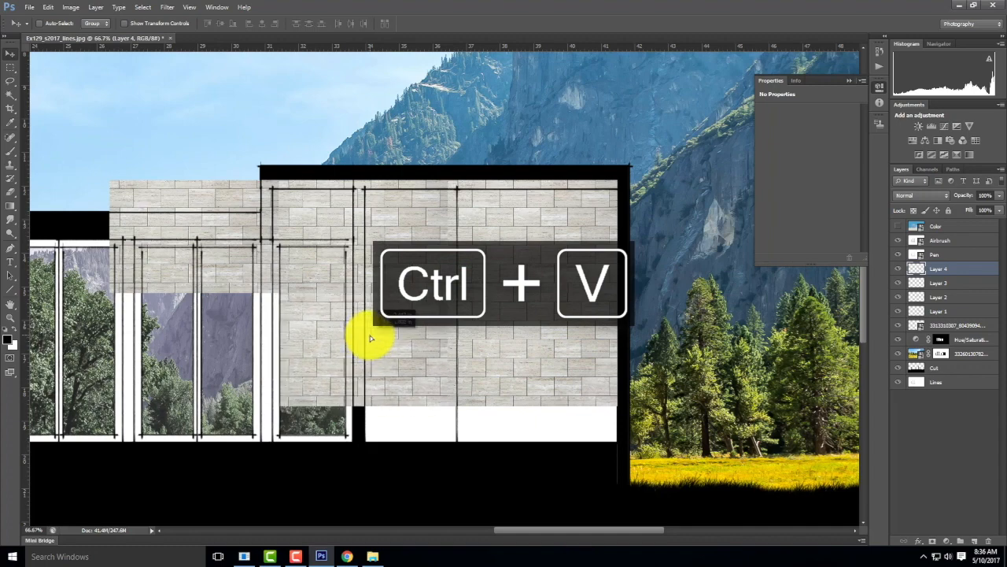
pyautogui.hotkey('ctrl', 'v')
pyautogui.moveTo(470, 267); pyautogui.dragTo(220, 332)
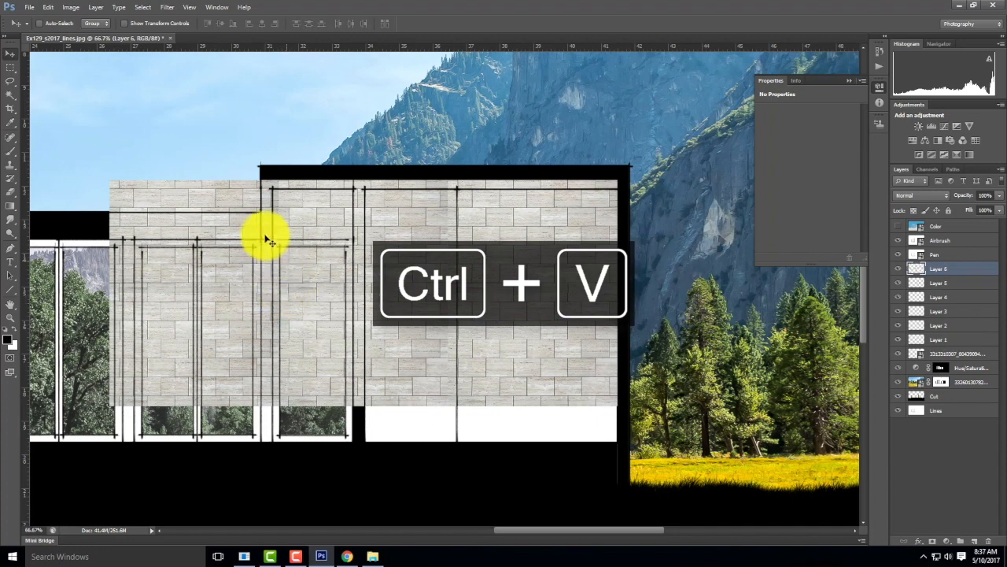
# - Paste three more stone copies and line them up as a third row reaching below the floor line
pyautogui.hotkey('ctrl', 'v')
pyautogui.moveTo(432, 293); pyautogui.dragTo(516, 461)
pyautogui.hotkey('ctrl', 'v')
pyautogui.moveTo(422, 354); pyautogui.dragTo(354, 475)
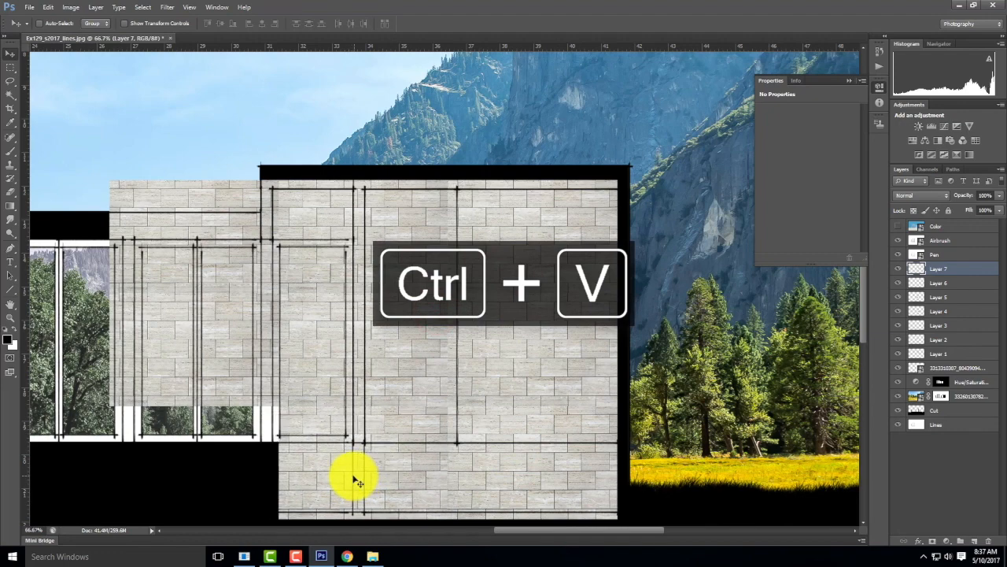
pyautogui.hotkey('ctrl', 'v')
pyautogui.moveTo(425, 305); pyautogui.dragTo(173, 477)
# - Paste another stone copy and extend the top row leftward to the edge of the tall glazed section
pyautogui.moveTo(118, 360); pyautogui.dragTo(602, 352)
pyautogui.hotkey('ctrl', 'v')
pyautogui.moveTo(650, 279); pyautogui.dragTo(482, 248)
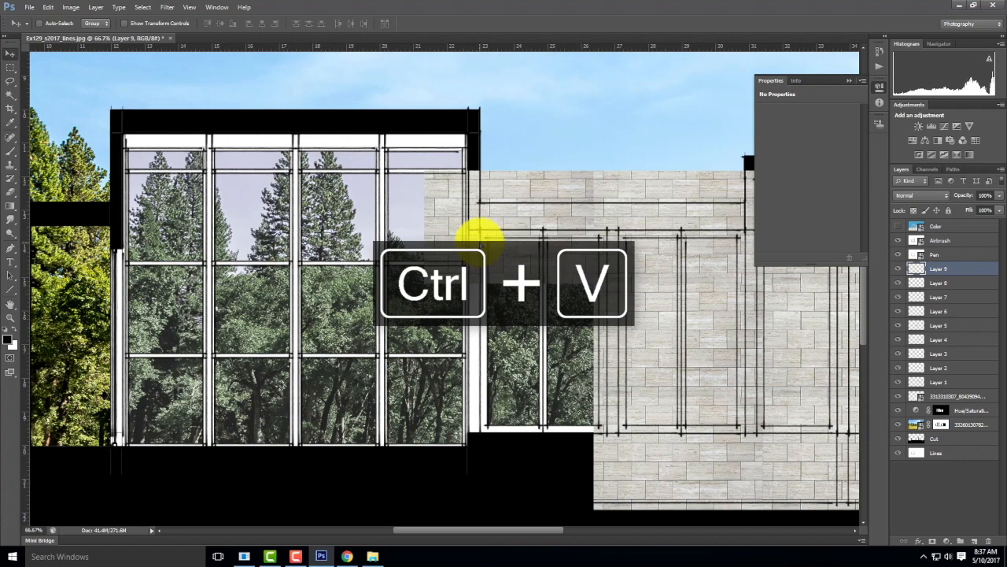
# - Paste three more stone copies, aligning two beneath the newest top-row tile and one directly above it to form a full column
pyautogui.hotkey('ctrl', 'v')
pyautogui.moveTo(427, 310); pyautogui.dragTo(470, 354)
pyautogui.hotkey('ctrl', 'v')
pyautogui.moveTo(450, 284); pyautogui.dragTo(516, 453)
pyautogui.hotkey('ctrl', 'v')
pyautogui.moveTo(450, 288); pyautogui.dragTo(516, 117)
# - Paste four stone copies and stack them as the adjoining column to the left, from above the roof to below the floor line
pyautogui.hotkey('ctrl', 'v')
pyautogui.moveTo(409, 287); pyautogui.dragTo(304, 120)
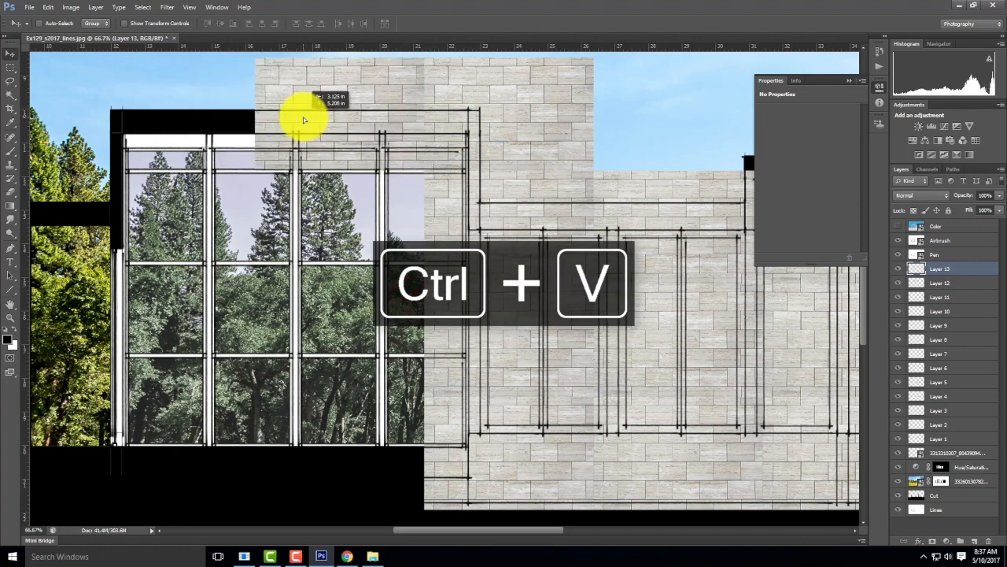
pyautogui.hotkey('ctrl', 'v')
pyautogui.moveTo(371, 263); pyautogui.dragTo(281, 211)
pyautogui.hotkey('ctrl', 'v')
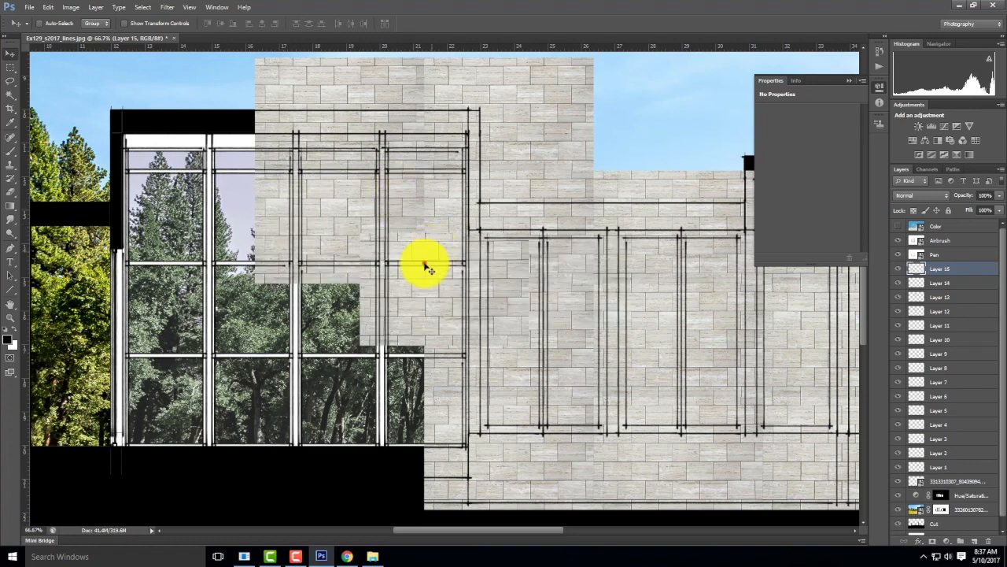
pyautogui.moveTo(425, 268); pyautogui.dragTo(317, 317)
pyautogui.hotkey('ctrl', 'v')
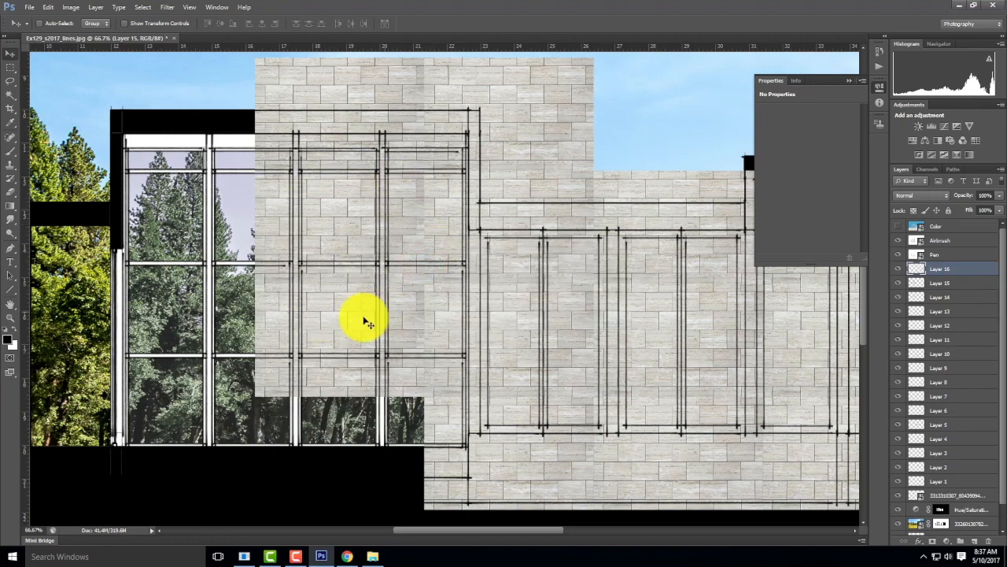
pyautogui.moveTo(416, 305); pyautogui.dragTo(308, 466)
# - Paste four more stone copies and stack them as the leftmost column, covering the rest of the tall glazed section
pyautogui.hotkey('ctrl', 'v')
pyautogui.moveTo(432, 260); pyautogui.dragTo(159, 89)
pyautogui.hotkey('ctrl', 'v')
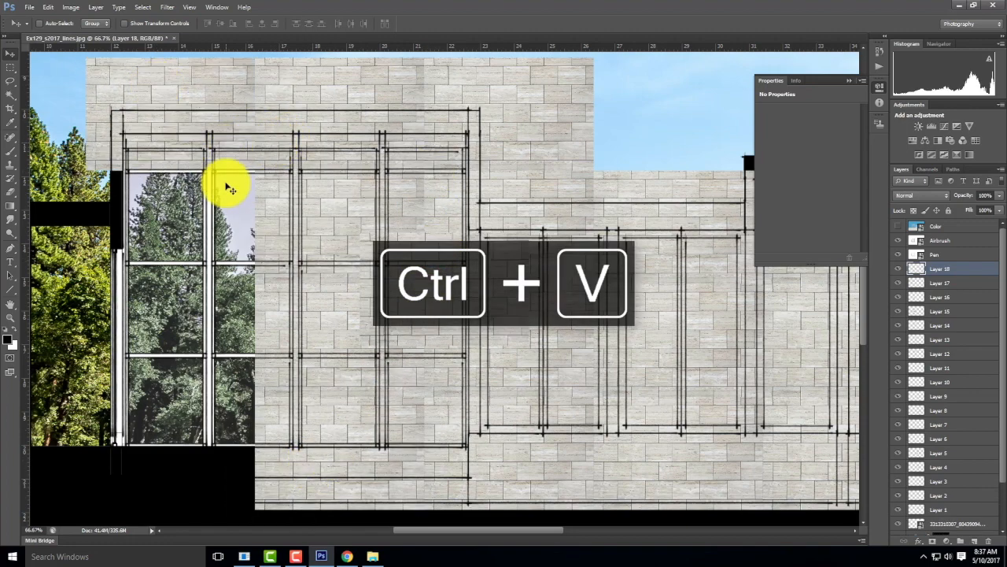
pyautogui.moveTo(378, 247); pyautogui.dragTo(114, 207)
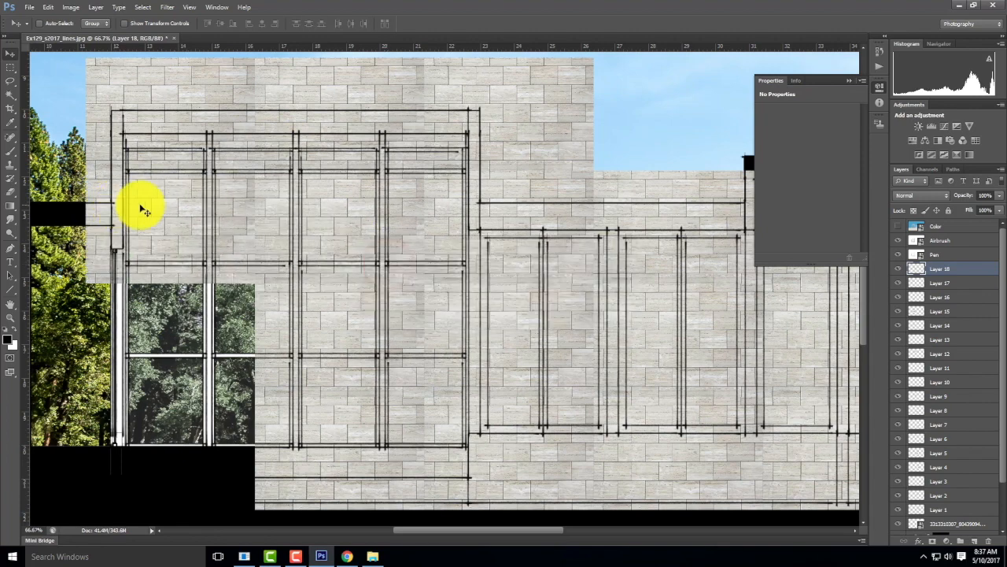
pyautogui.hotkey('ctrl', 'v')
pyautogui.moveTo(295, 198); pyautogui.dragTo(40, 247)
pyautogui.hotkey('ctrl', 'v')
pyautogui.moveTo(351, 347); pyautogui.dragTo(182, 437)
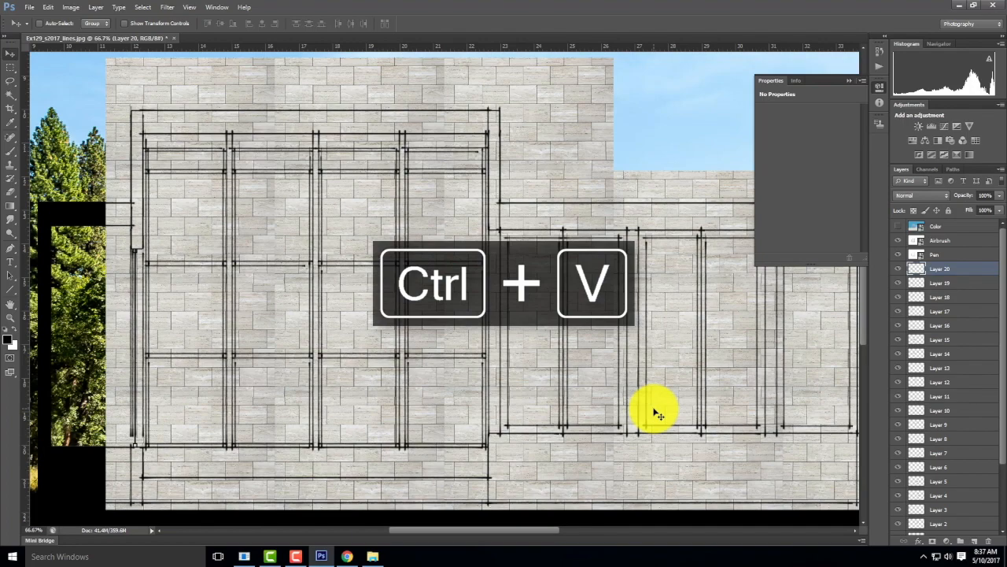
# - Merge the original stone texture layer with all its pasted copies and rename the merged layer Concrete Texture
pyautogui.hotkey('ctrl', '-')
pyautogui.hotkey('ctrl', '-')
pyautogui.hotkey('ctrl', '-')
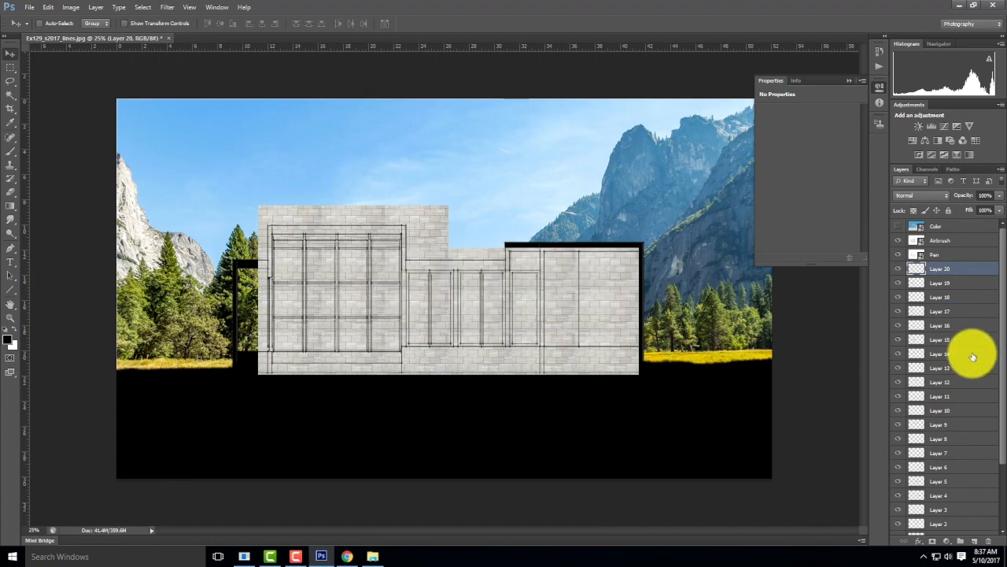
pyautogui.scroll(-3, 973, 356)
pyautogui.scroll(-1, 973, 356)
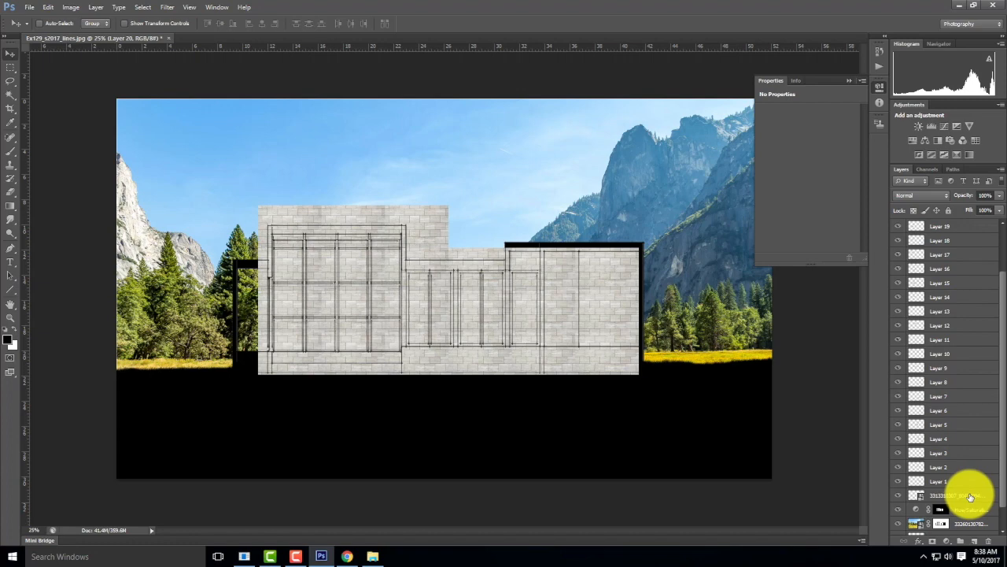
pyautogui.moveTo(969, 494); pyautogui.dragTo(955, 256)
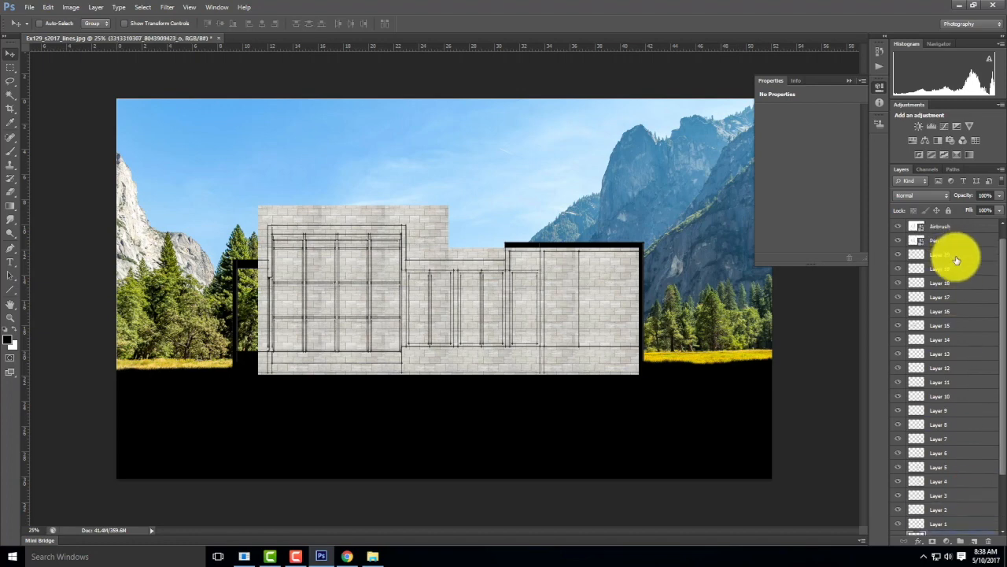
pyautogui.keyDown('shift'); pyautogui.click(957, 259); pyautogui.keyUp('shift')
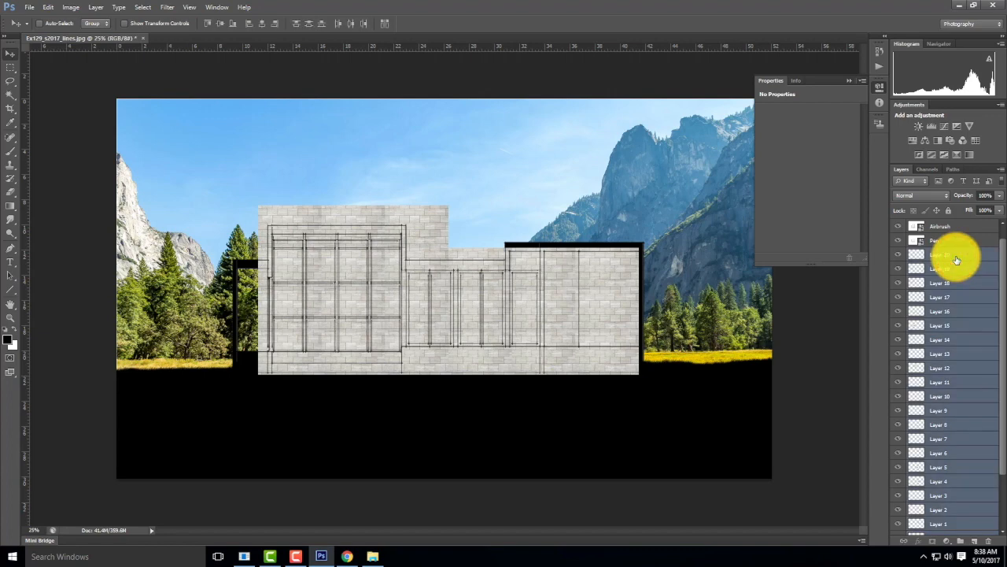
pyautogui.scroll(-3, 956, 259)
pyautogui.rightClick(957, 259)
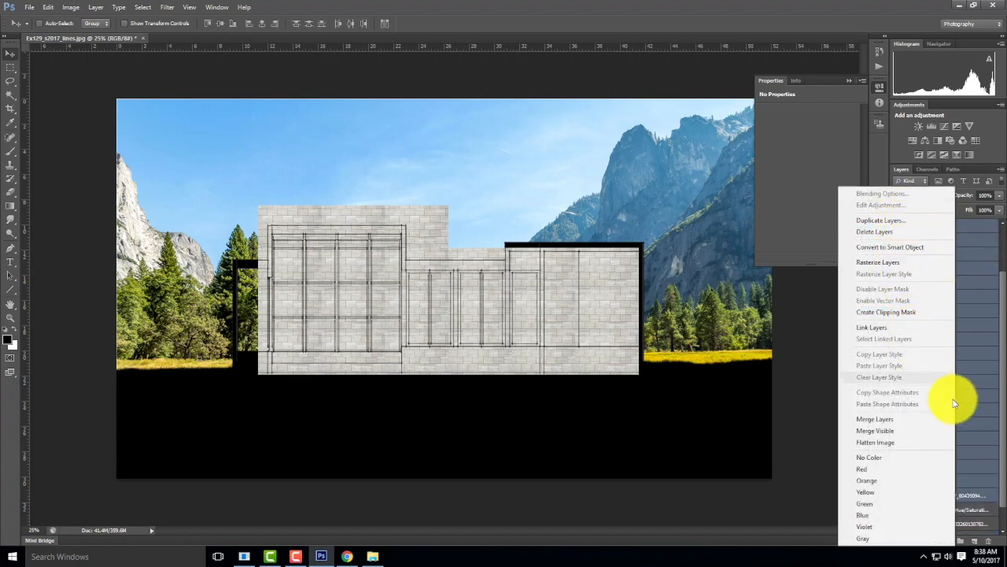
pyautogui.click(924, 423)
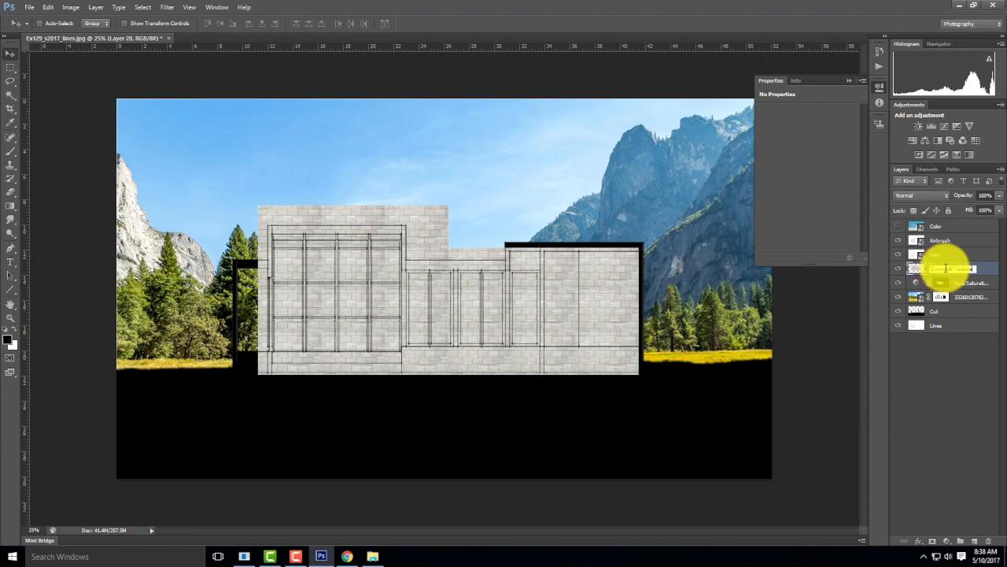
pyautogui.press('Return')
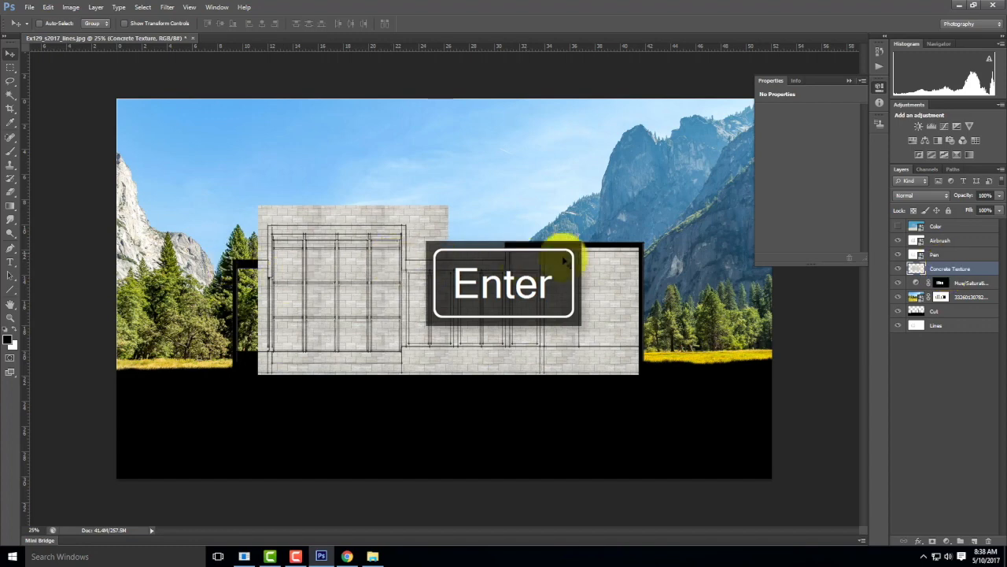
# - Hide the texture, overlay, Hue/Saturation and landscape photo layers, leaving only the Cut and Lines layers visible
pyautogui.click(898, 268)
pyautogui.moveTo(898, 226); pyautogui.dragTo(898, 257)
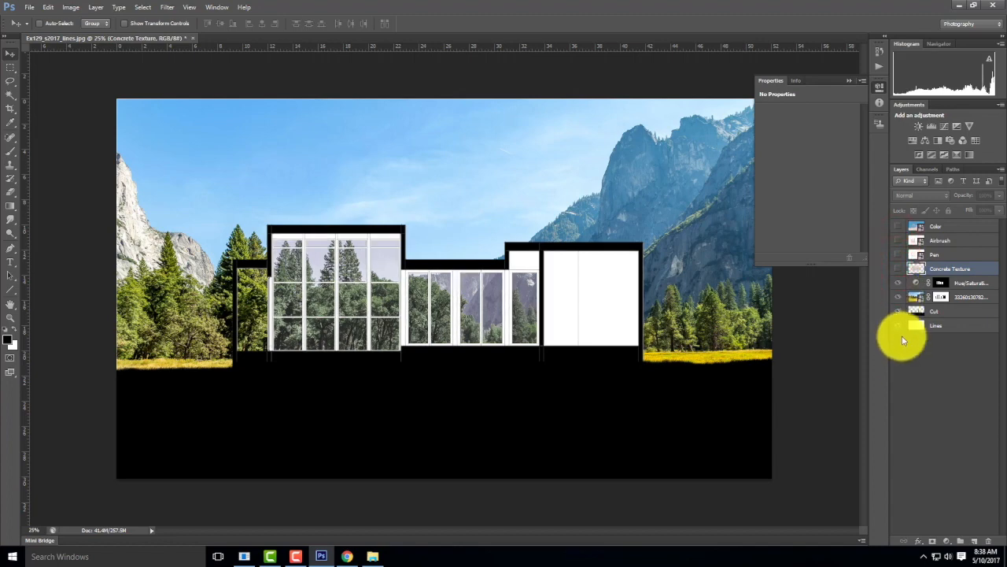
pyautogui.moveTo(898, 283); pyautogui.dragTo(897, 297)
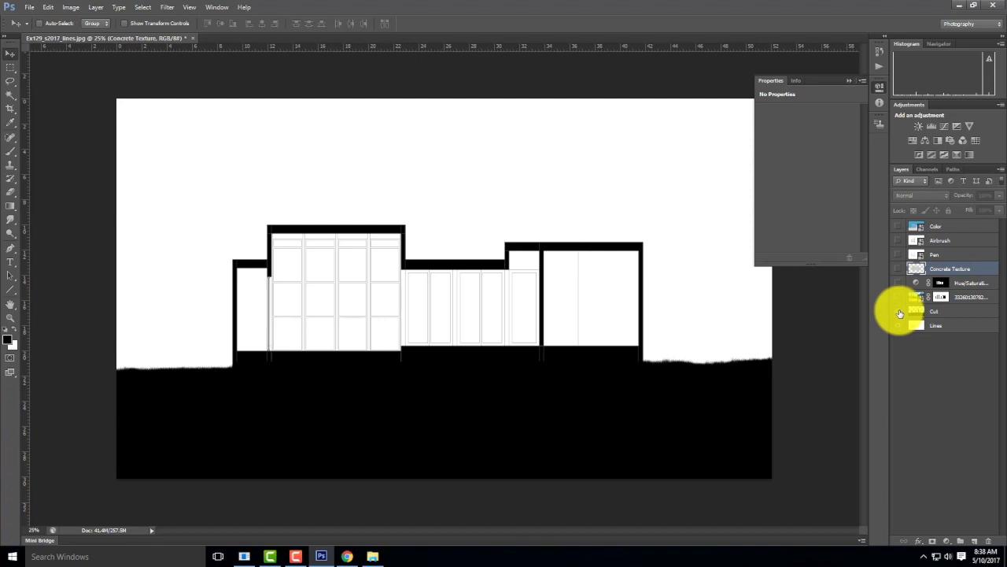
# - On the Lines layer, select the interior wall areas and the strips around and between the windows with the Magic Wand
pyautogui.click(944, 326)
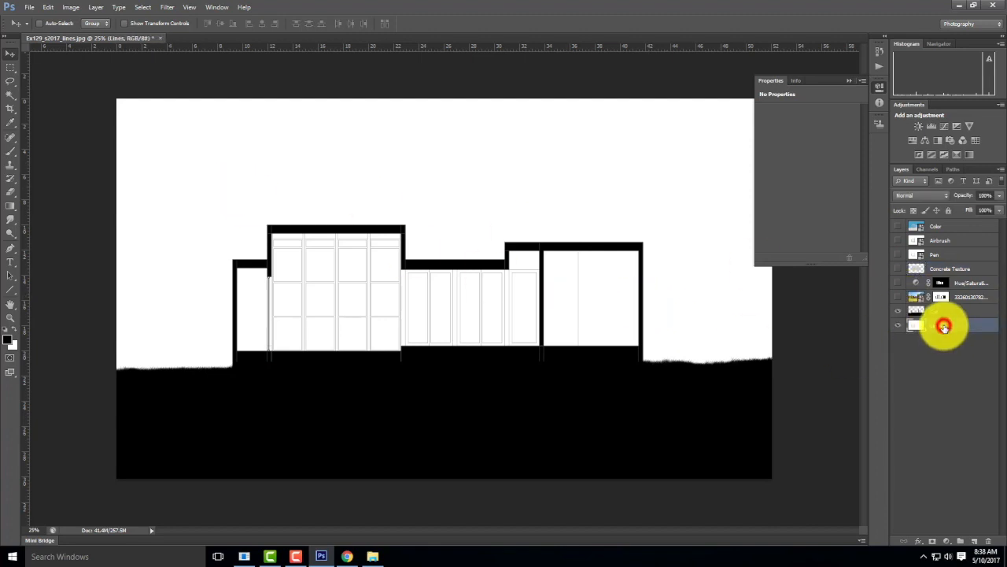
pyautogui.click(10, 94)
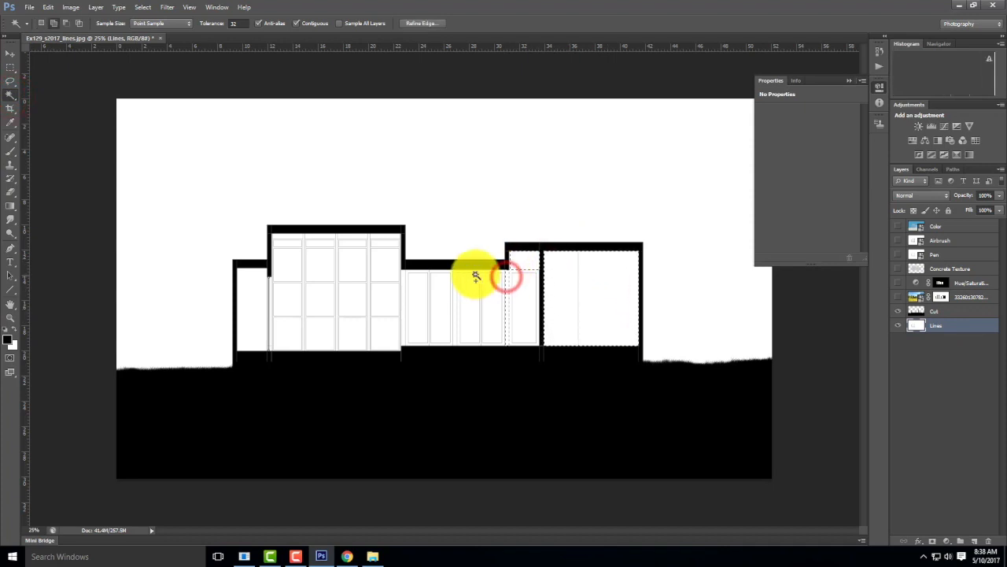
pyautogui.click(404, 275)
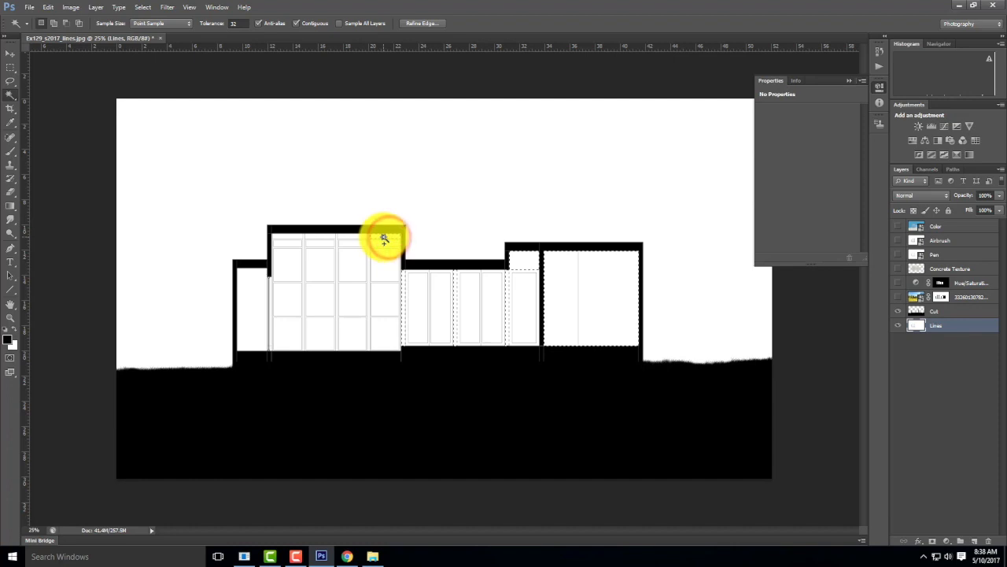
pyautogui.hotkey('ctrl', '=')
pyautogui.hotkey('ctrl', '=')
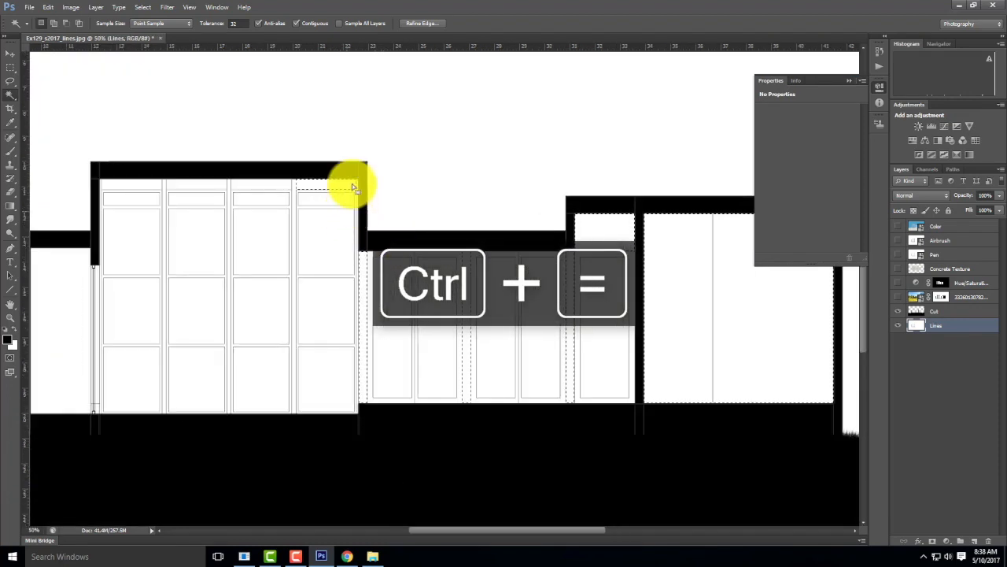
pyautogui.click(215, 184)
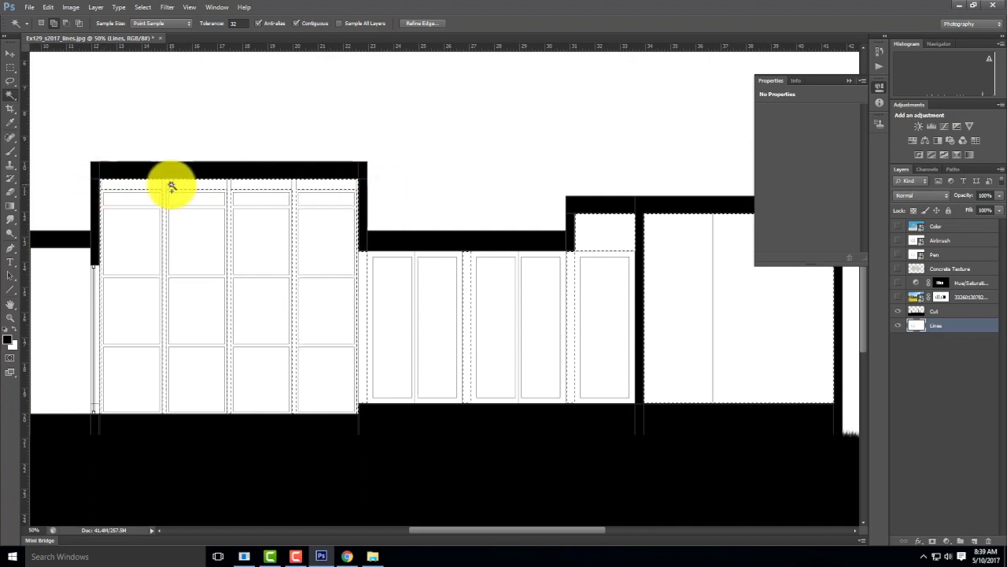
pyautogui.click(96, 273)
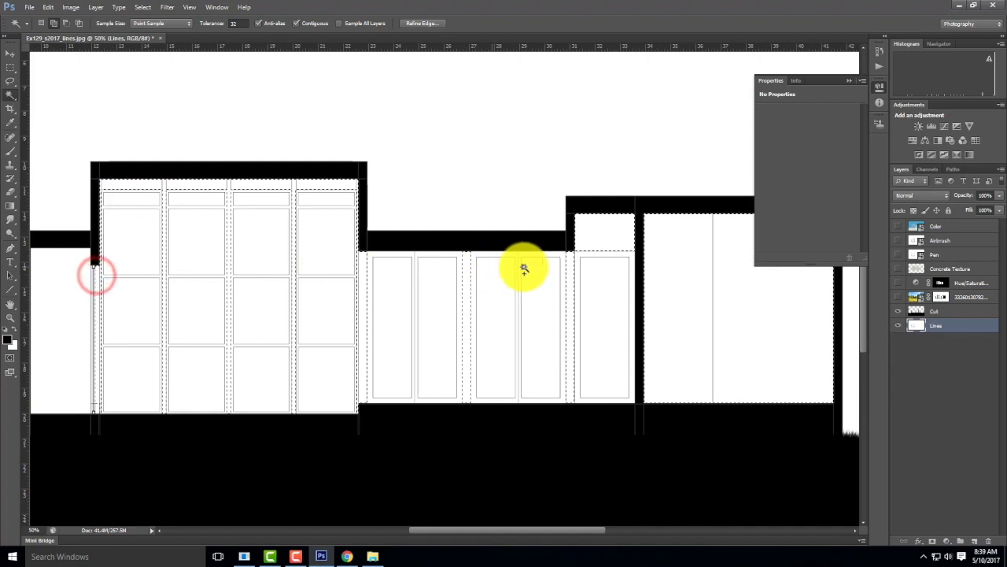
# - Show the Concrete Texture layer and add a layer mask to it from the wall selection
pyautogui.moveTo(648, 243); pyautogui.dragTo(580, 241)
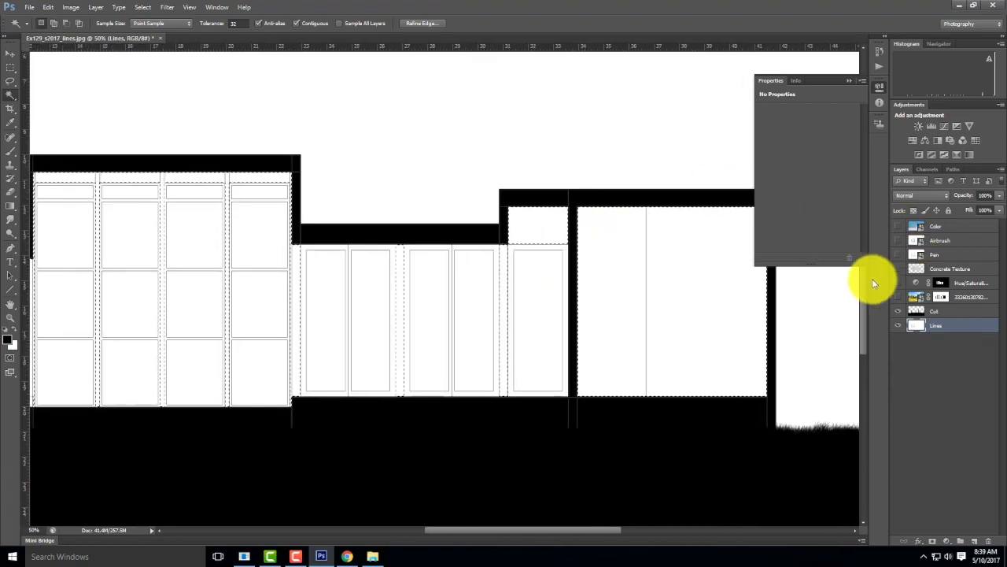
pyautogui.click(898, 268)
pyautogui.click(937, 269)
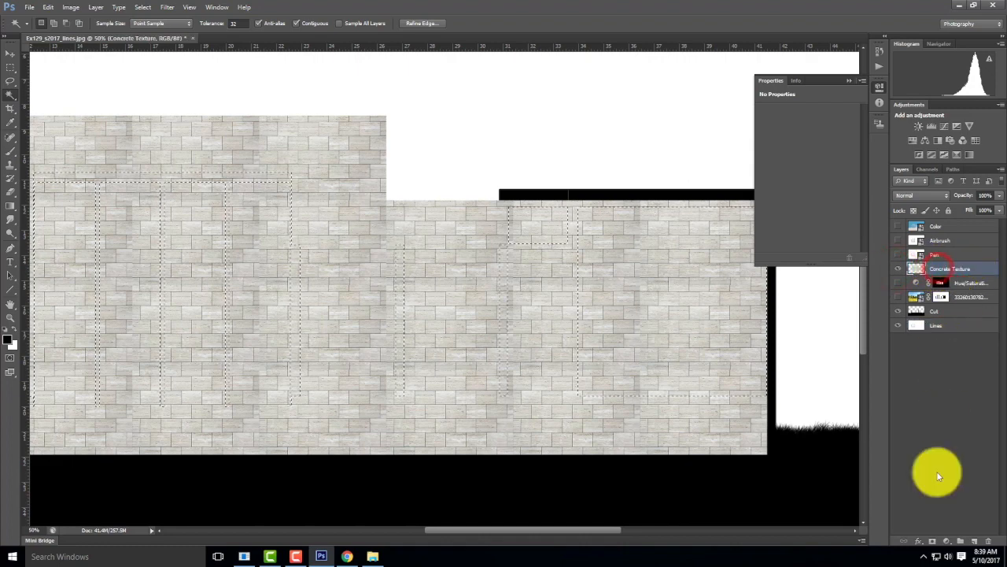
pyautogui.click(928, 541)
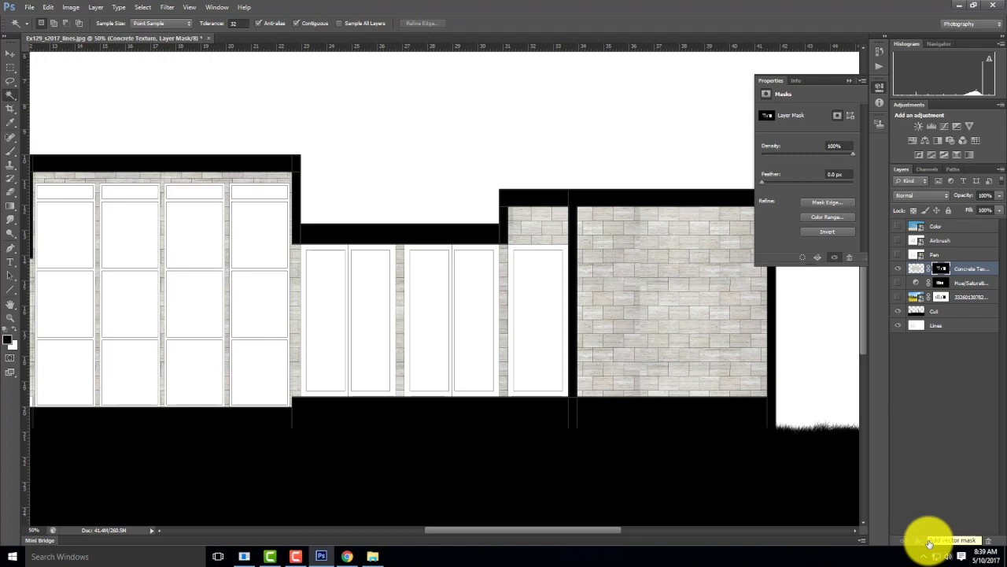
# - Turn the Hue/Saturation adjustment and landscape photo layers back on
pyautogui.click(898, 289)
pyautogui.click(898, 298)
pyautogui.click(898, 296)
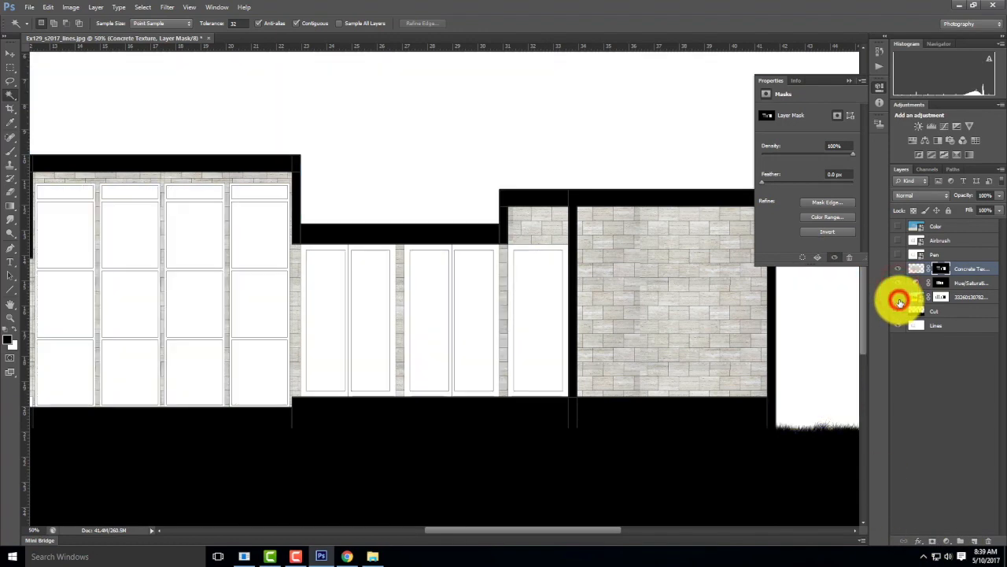
pyautogui.click(899, 253)
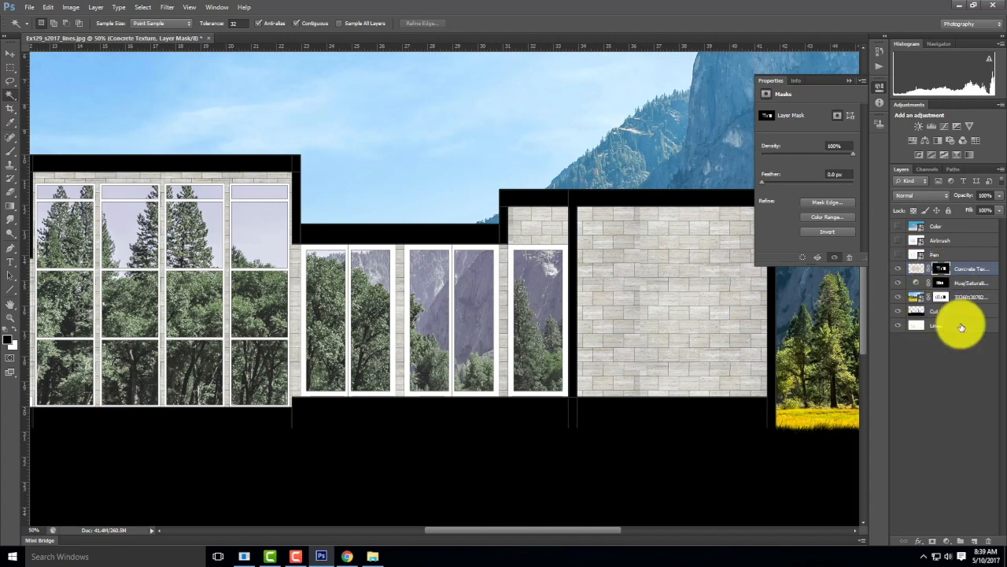
# - Move the Lines layer above Concrete Texture and set its blend mode to Multiply
pyautogui.moveTo(958, 325); pyautogui.dragTo(952, 262)
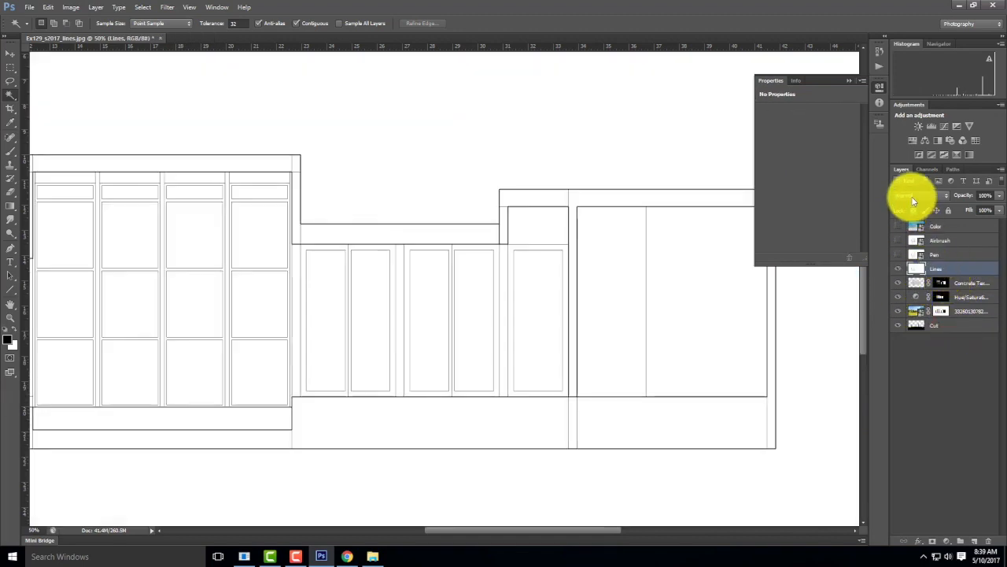
pyautogui.click(911, 195)
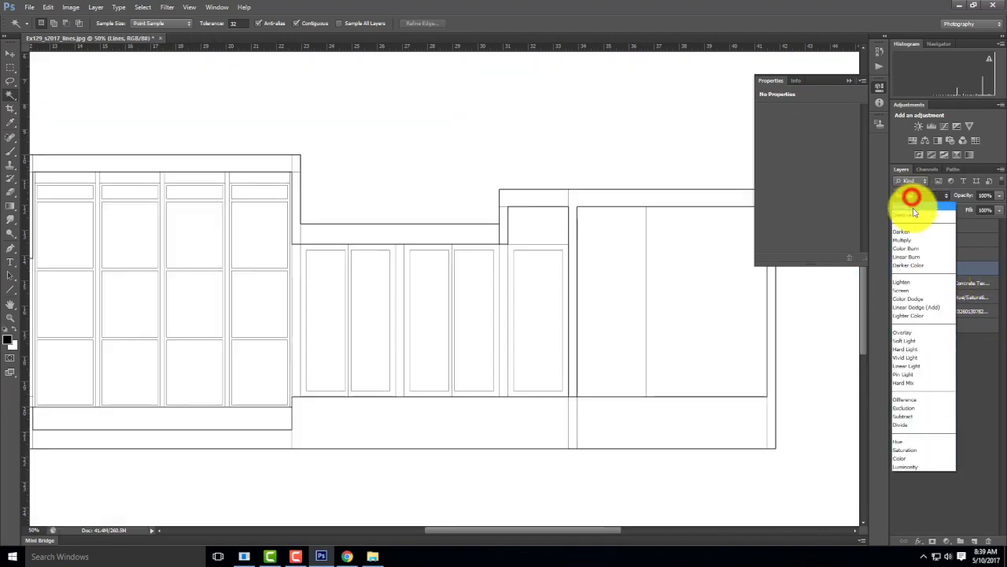
pyautogui.click(913, 240)
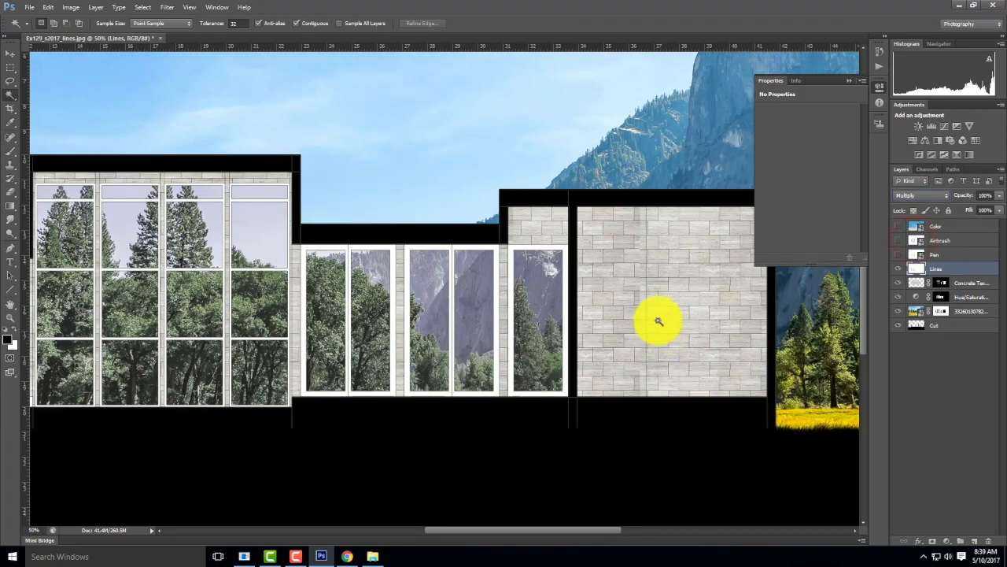
# - Create a new layer named Lighting above Lines and set its blend mode to Soft Light
pyautogui.moveTo(723, 289); pyautogui.dragTo(584, 279)
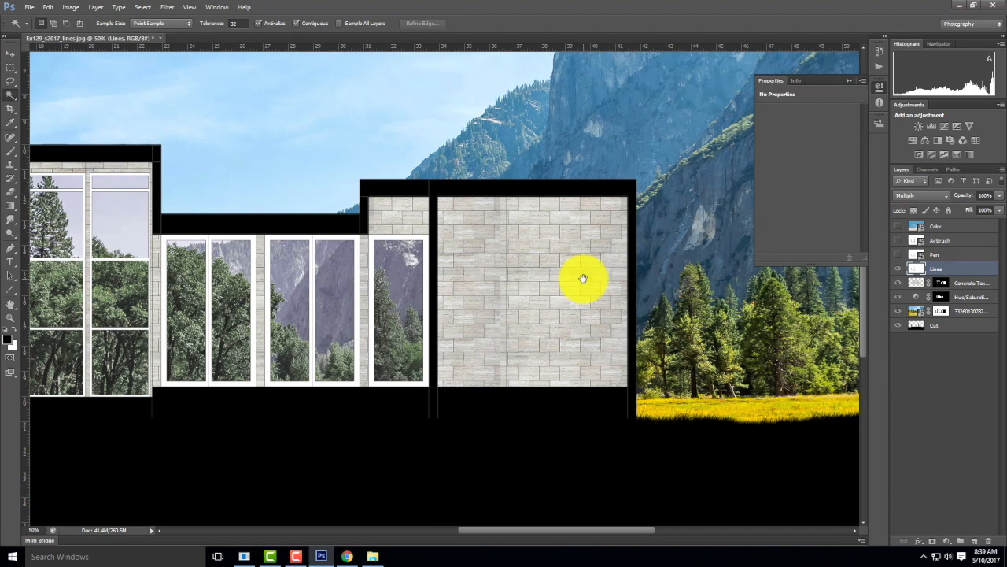
pyautogui.click(976, 541)
pyautogui.doubleClick(935, 264)
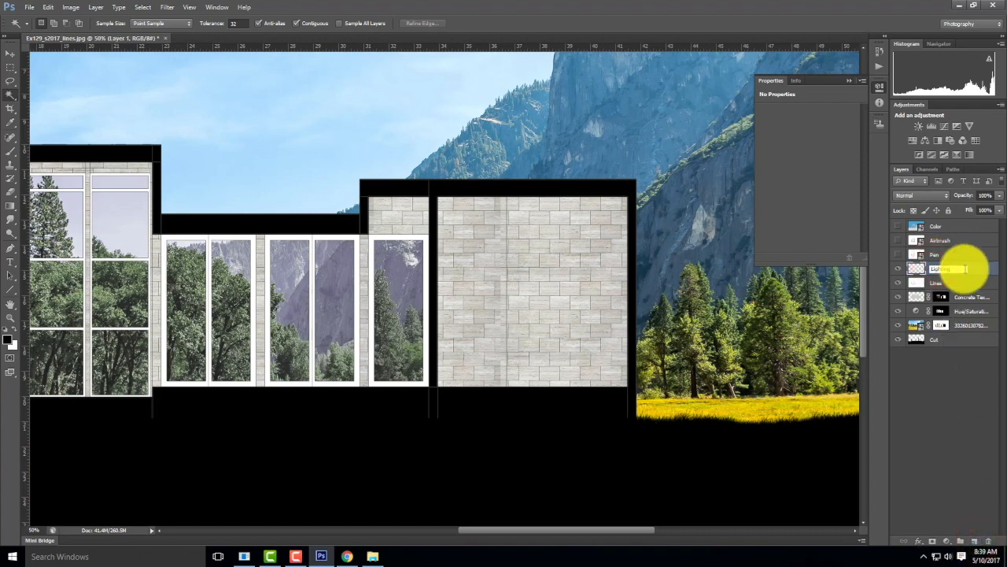
pyautogui.click(973, 270)
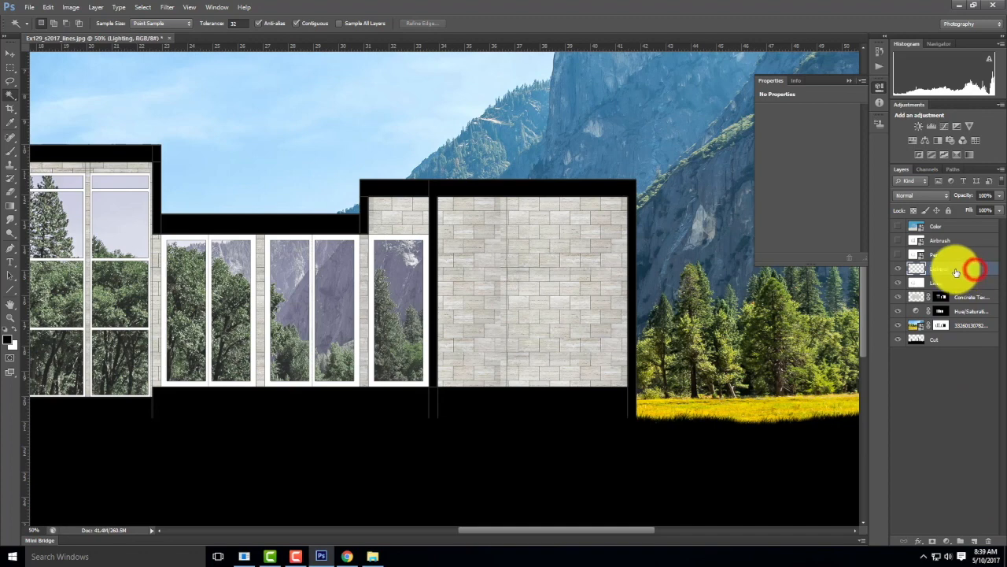
pyautogui.click(924, 194)
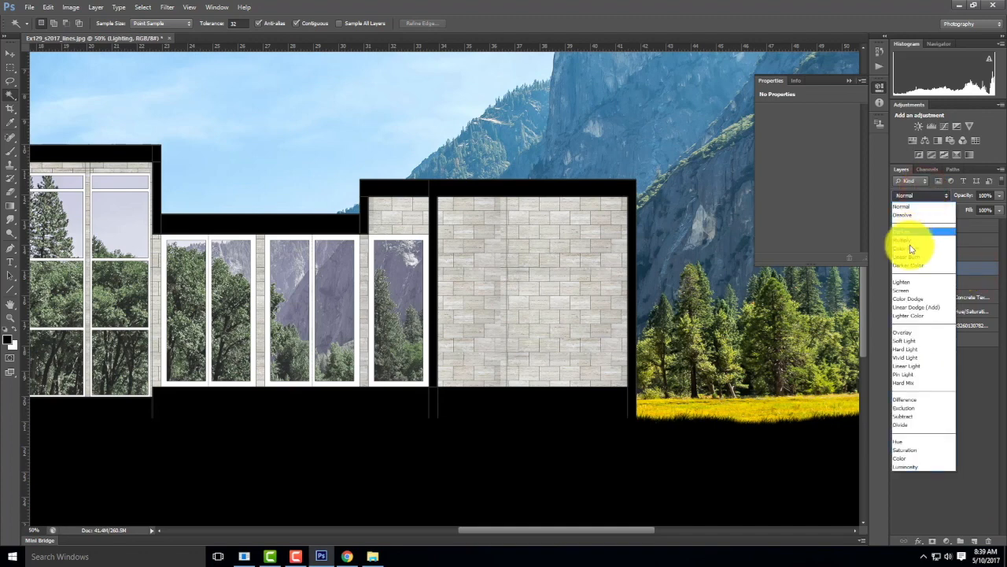
pyautogui.click(911, 341)
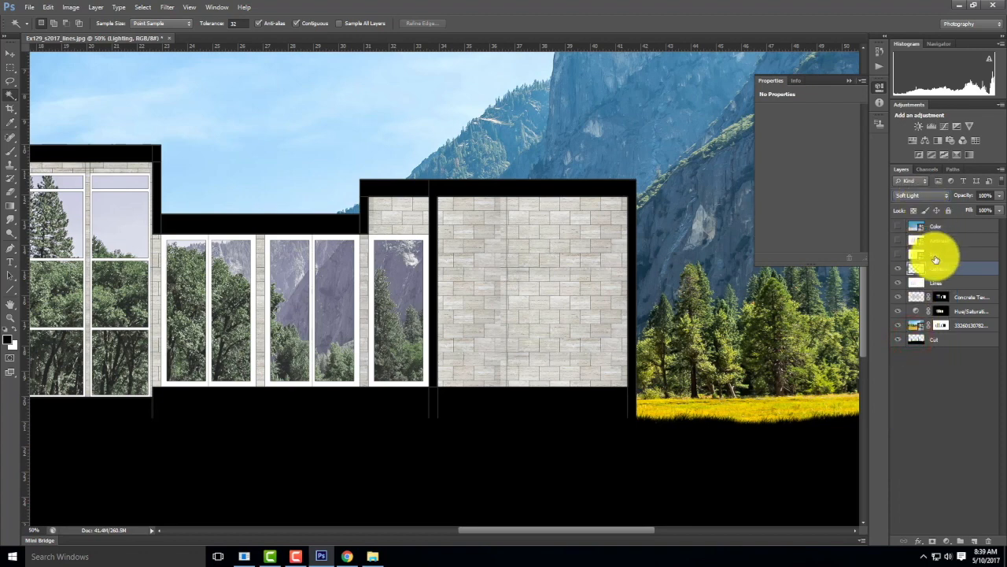
# - Set up the Brush tool with a 187 px tip at minimum hardness for painting on the Lighting layer
pyautogui.click(12, 150)
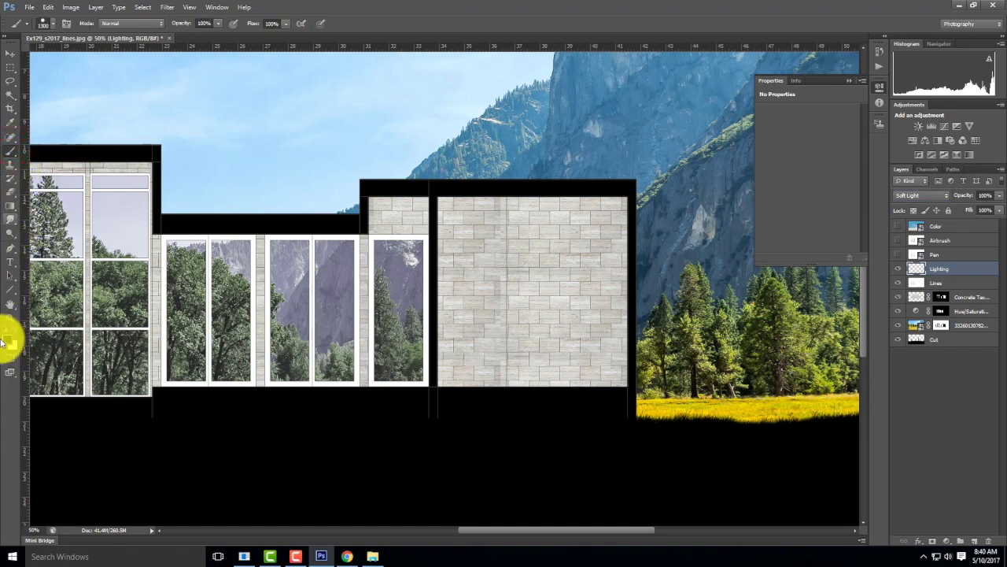
pyautogui.click(52, 25)
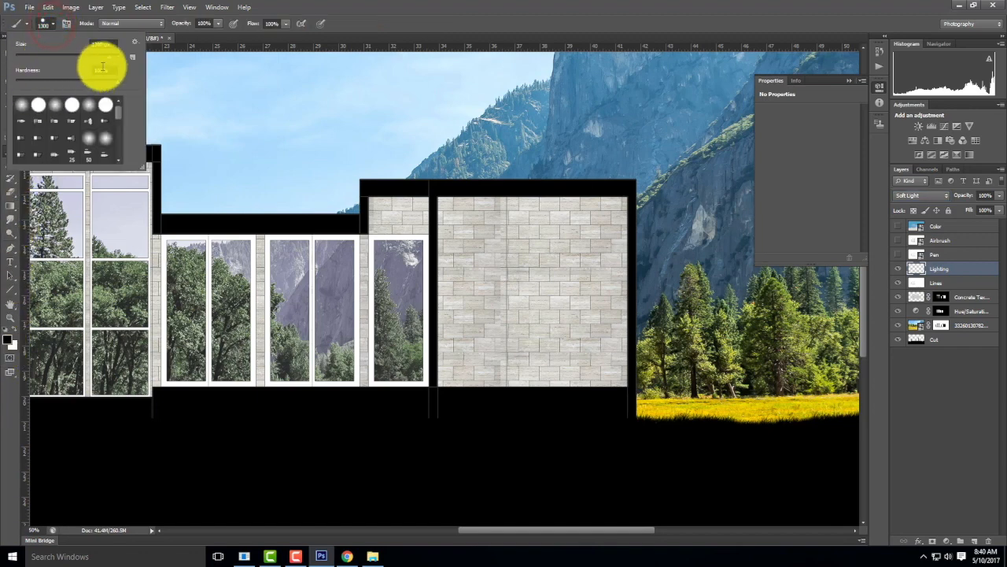
pyautogui.moveTo(109, 57); pyautogui.dragTo(88, 57)
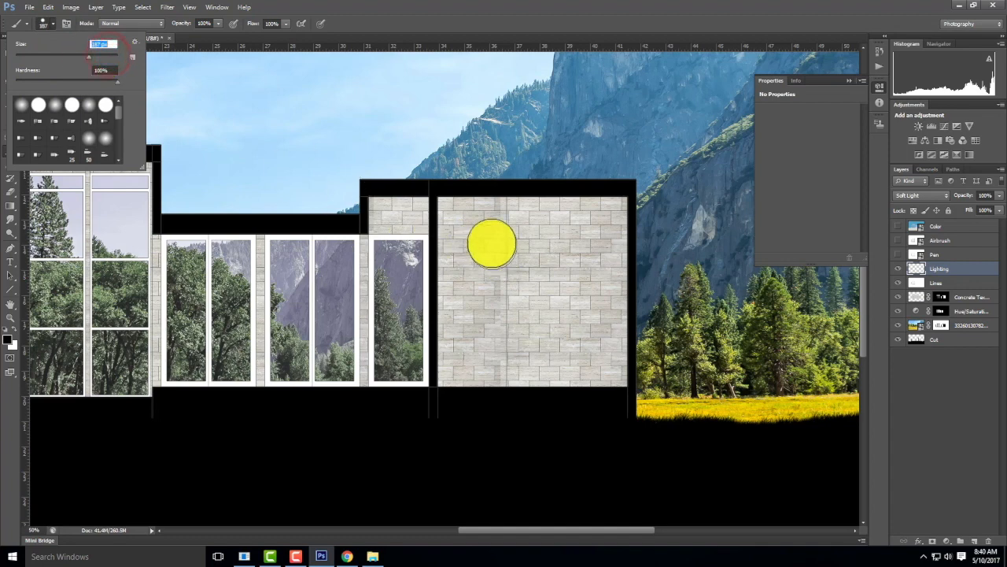
pyautogui.moveTo(117, 81)
pyautogui.mouseDown()
pyautogui.moveTo(11, 84)
pyautogui.moveTo(28, 79)
pyautogui.mouseUp()
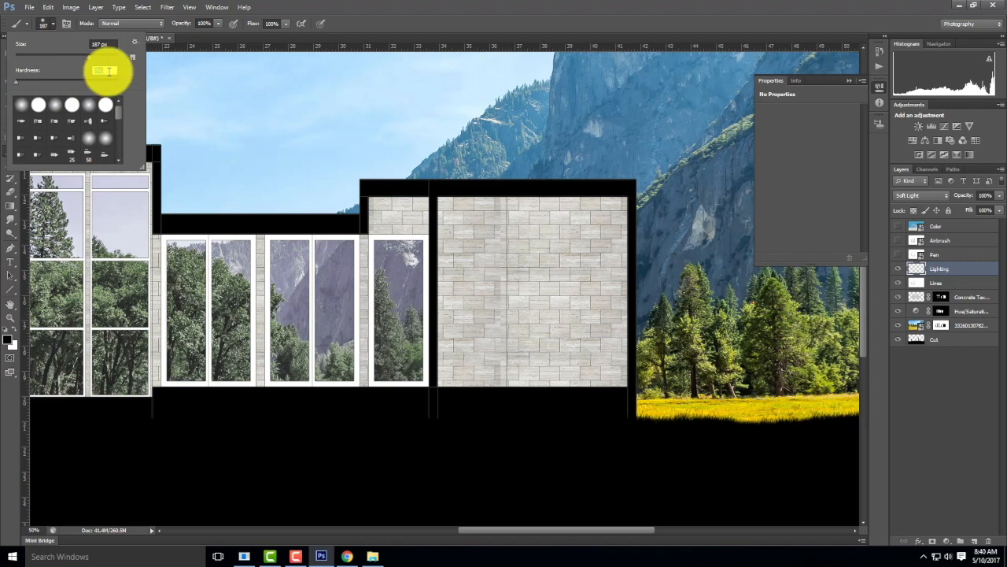
pyautogui.click(55, 26)
# - Set the foreground color to a bright golden yellow with hue 44 for the Brush tool
pyautogui.click(8, 338)
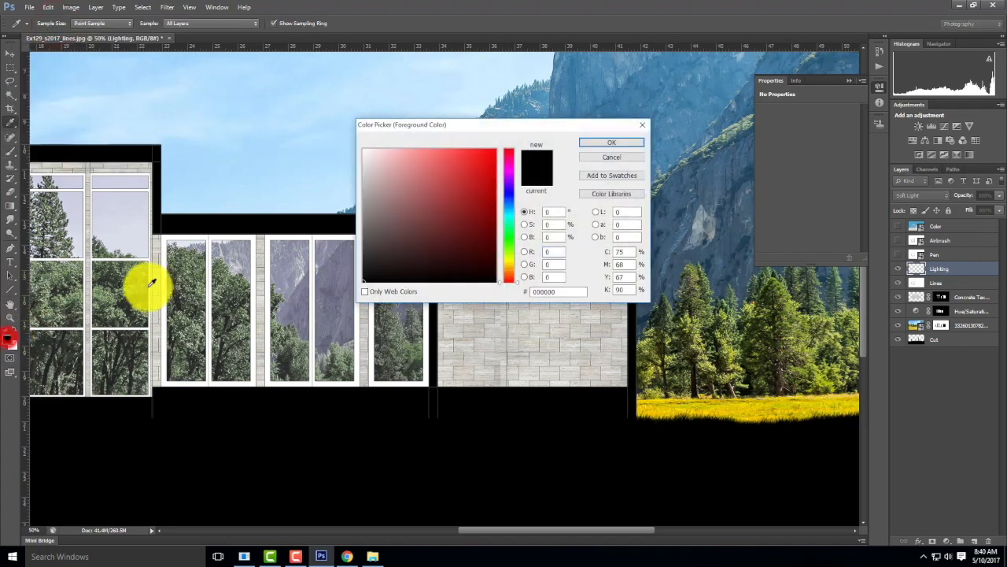
pyautogui.click(510, 268)
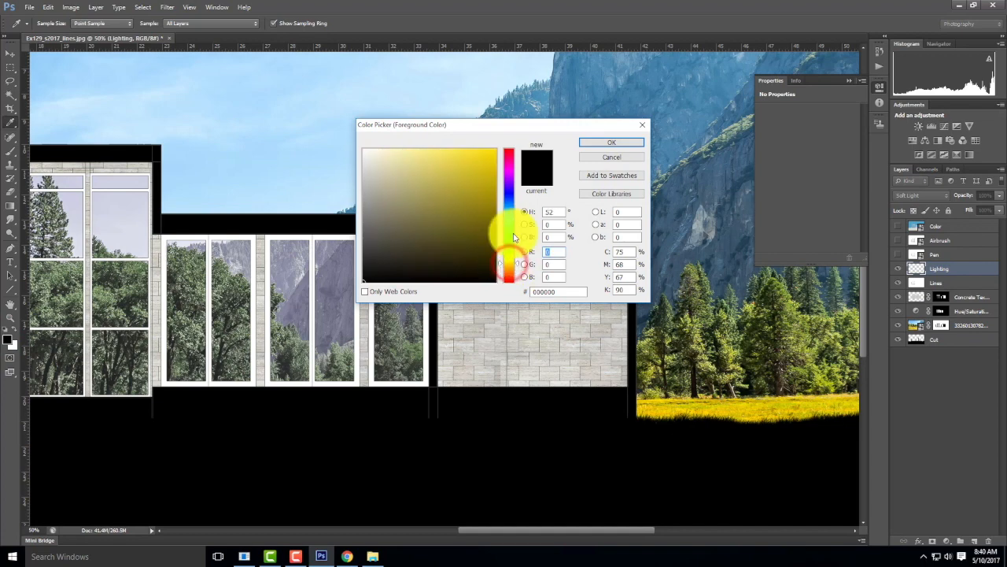
pyautogui.click(508, 270)
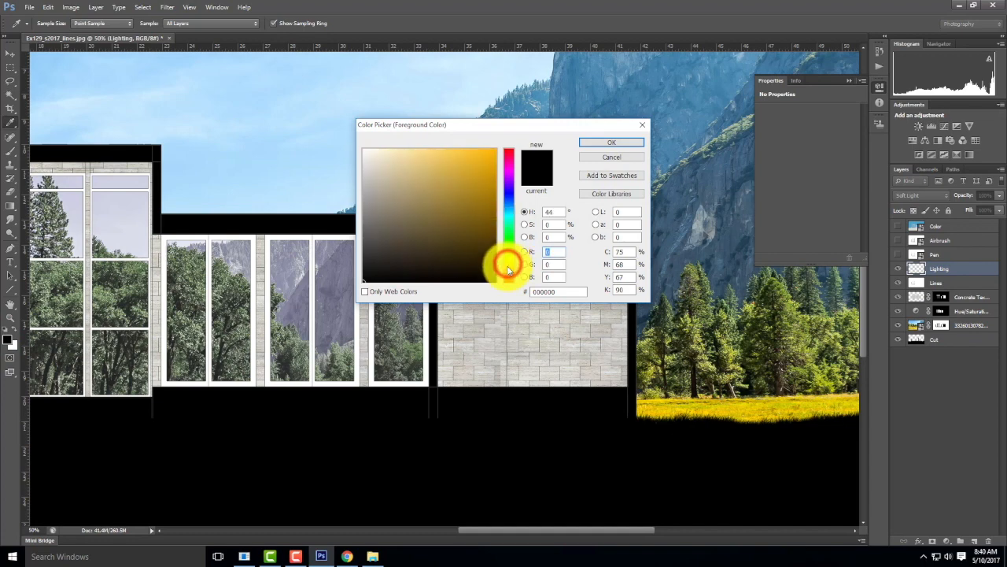
pyautogui.click(483, 160)
pyautogui.click(606, 143)
pyautogui.press('b')
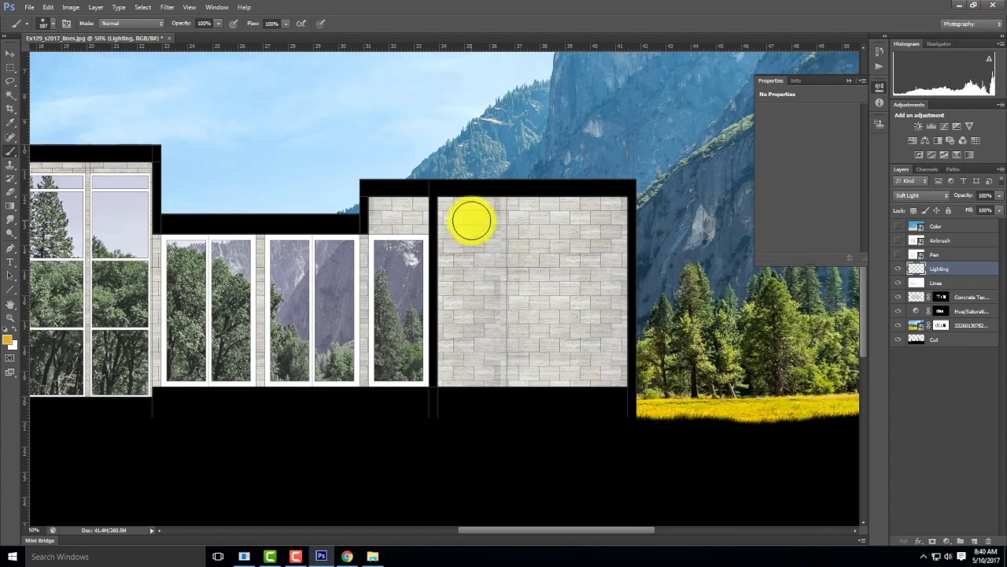
# - Paint a narrow vertical streak of light down the right part of the large stone wall with a 100 px brush
pyautogui.hotkey('ctrl', '=')
pyautogui.hotkey('ctrl', '=')
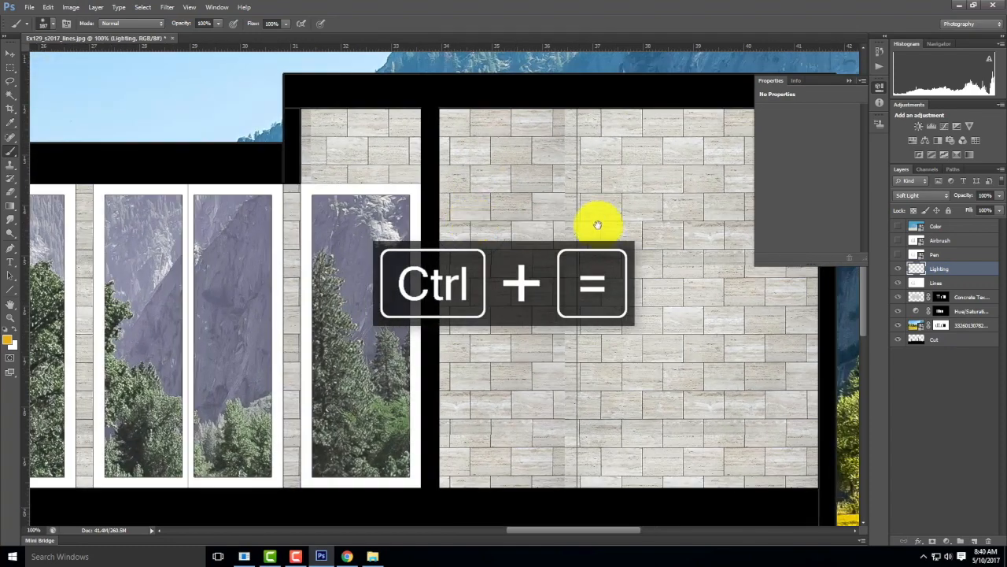
pyautogui.moveTo(544, 234); pyautogui.dragTo(420, 225)
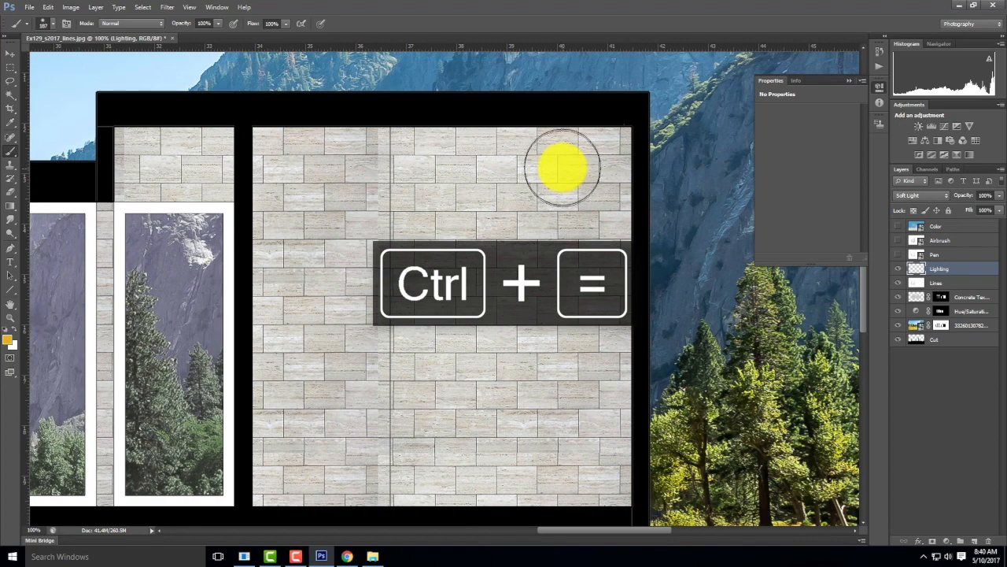
pyautogui.press('[')
pyautogui.press('[')
pyautogui.press('[')
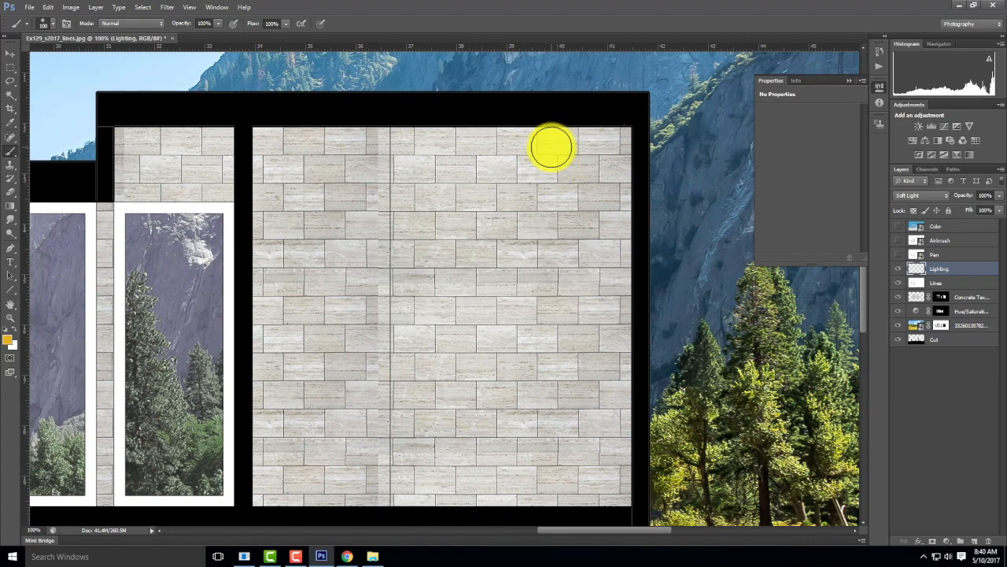
pyautogui.moveTo(551, 148); pyautogui.dragTo(559, 498)
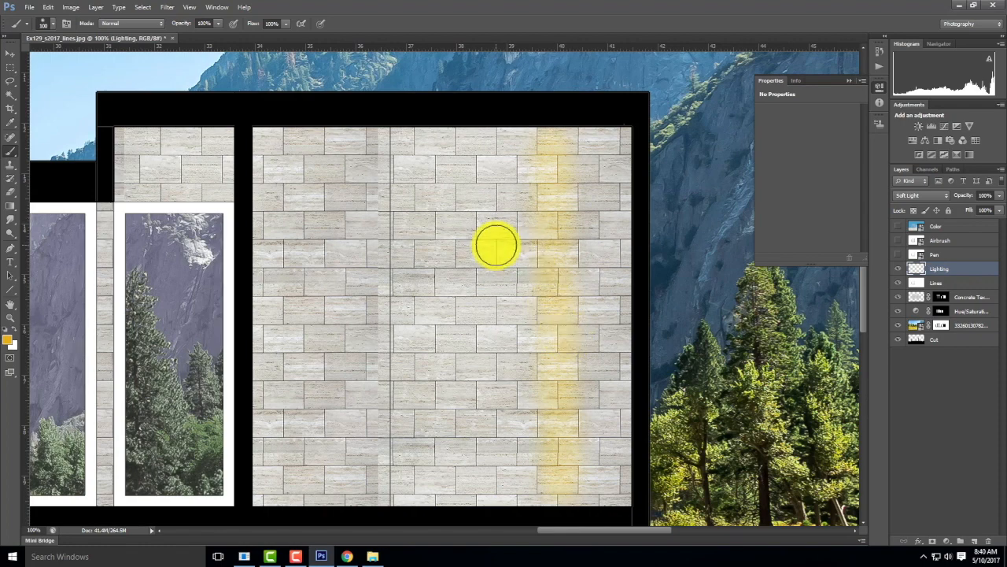
# - Spread the right-hand light streak toward the wall's base with overlapping downward strokes, enlarging the brush progressively
pyautogui.press(']')
pyautogui.press(']')
pyautogui.press(']')
pyautogui.press(']')
pyautogui.press(']')
pyautogui.moveTo(554, 212); pyautogui.dragTo(560, 496)
pyautogui.press(']')
pyautogui.press(']')
pyautogui.press(']')
pyautogui.moveTo(555, 340)
pyautogui.mouseDown()
pyautogui.moveTo(552, 524)
pyautogui.moveTo(551, 496)
pyautogui.mouseUp()
pyautogui.press(']')
pyautogui.press(']')
pyautogui.press(']')
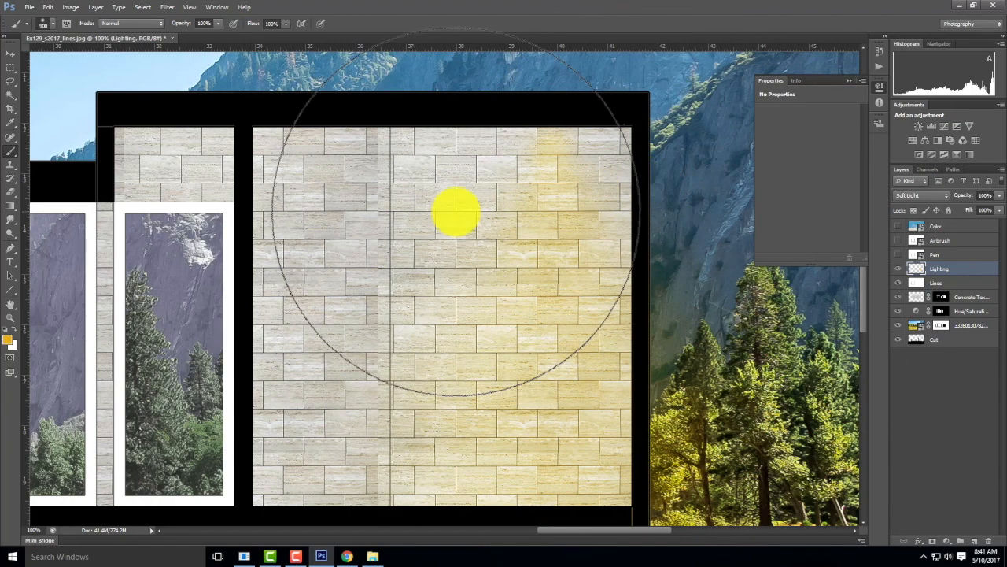
# - Paint a second vertical light streak down the left part of the large stone wall with a 200 px brush
pyautogui.press('[')
pyautogui.press('[')
pyautogui.press('[')
pyautogui.press('[')
pyautogui.press('[')
pyautogui.press('[')
pyautogui.press('[')
pyautogui.press('[')
pyautogui.press('[')
pyautogui.press('[')
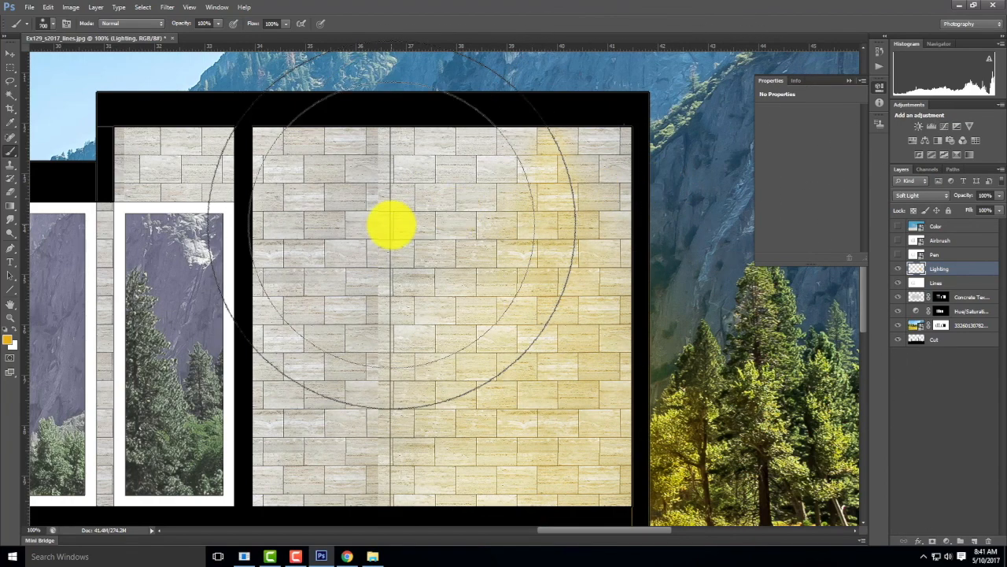
pyautogui.press('[')
pyautogui.press('[')
pyautogui.press('[')
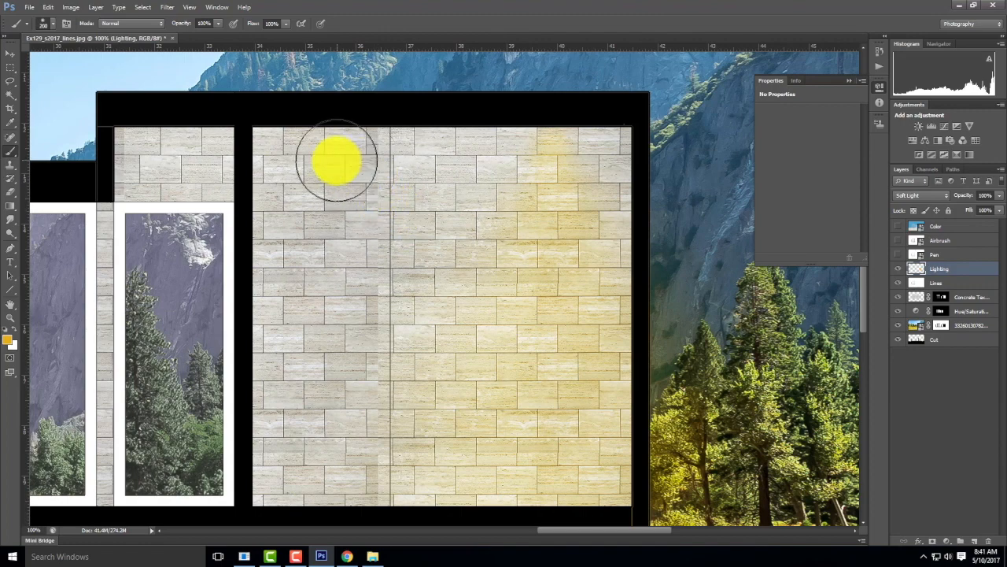
pyautogui.moveTo(335, 161); pyautogui.dragTo(334, 468)
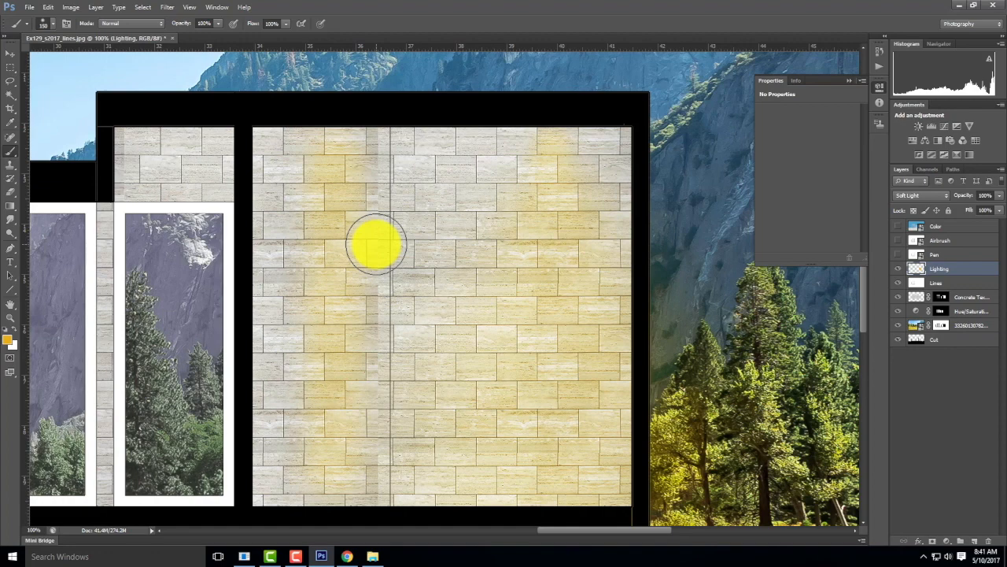
# - Widen the left light streak with larger strokes, then sweep a 600 px brush across the lower part of the whole stone wall
pyautogui.press(']')
pyautogui.press(']')
pyautogui.press(']')
pyautogui.moveTo(337, 218)
pyautogui.mouseDown()
pyautogui.moveTo(346, 429)
pyautogui.moveTo(346, 399)
pyautogui.mouseUp()
pyautogui.press(']')
pyautogui.press(']')
pyautogui.press(']')
pyautogui.press(']')
pyautogui.moveTo(354, 354)
pyautogui.mouseDown()
pyautogui.moveTo(357, 506)
pyautogui.moveTo(434, 433)
pyautogui.moveTo(604, 410)
pyautogui.moveTo(638, 383)
pyautogui.mouseUp()
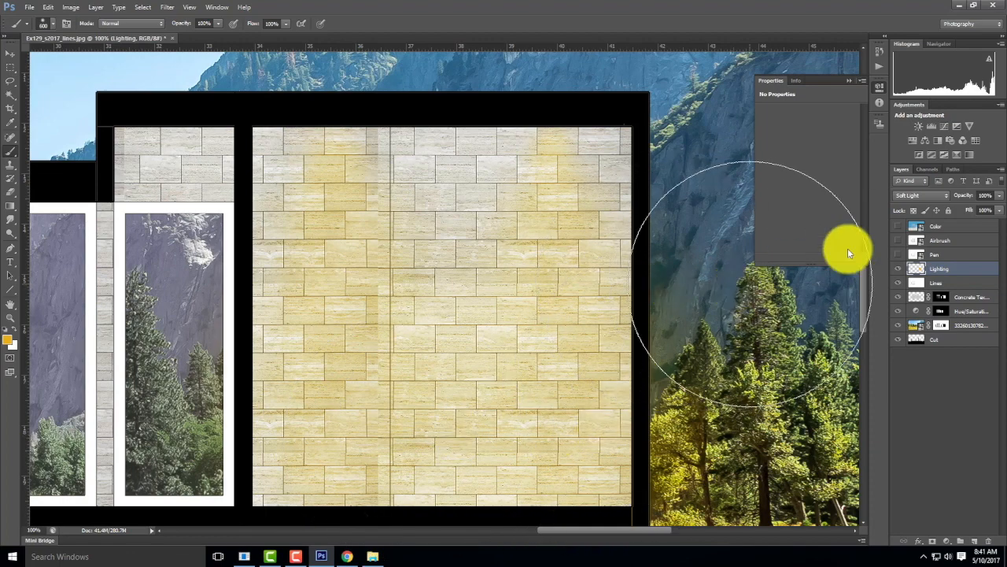
# - On the Lines layer, select the stone walls, window frames and panes of the interior with the Magic Wand tool
pyautogui.scroll(-3, 559, 315)
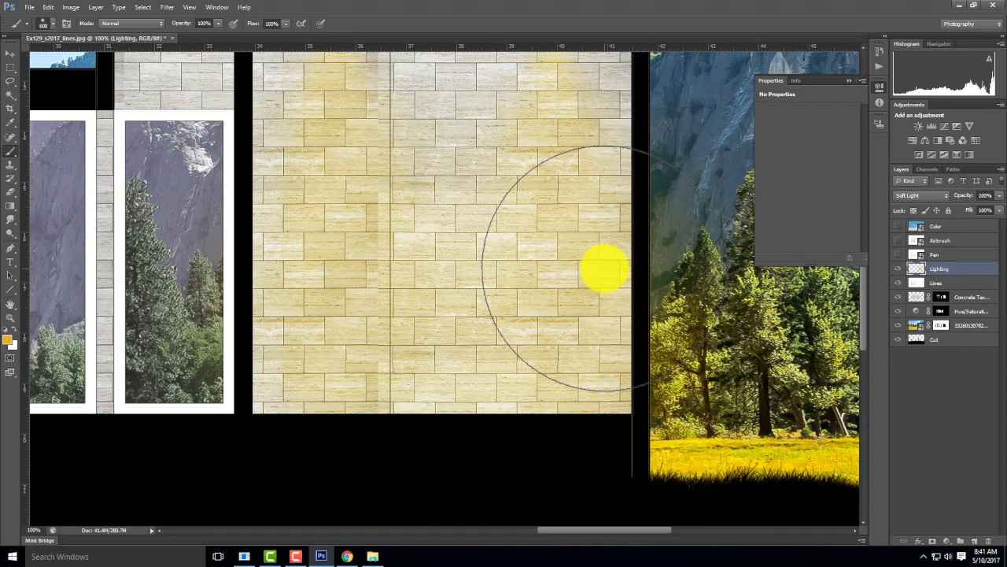
pyautogui.hotkey('ctrl', '-')
pyautogui.hotkey('ctrl', '-')
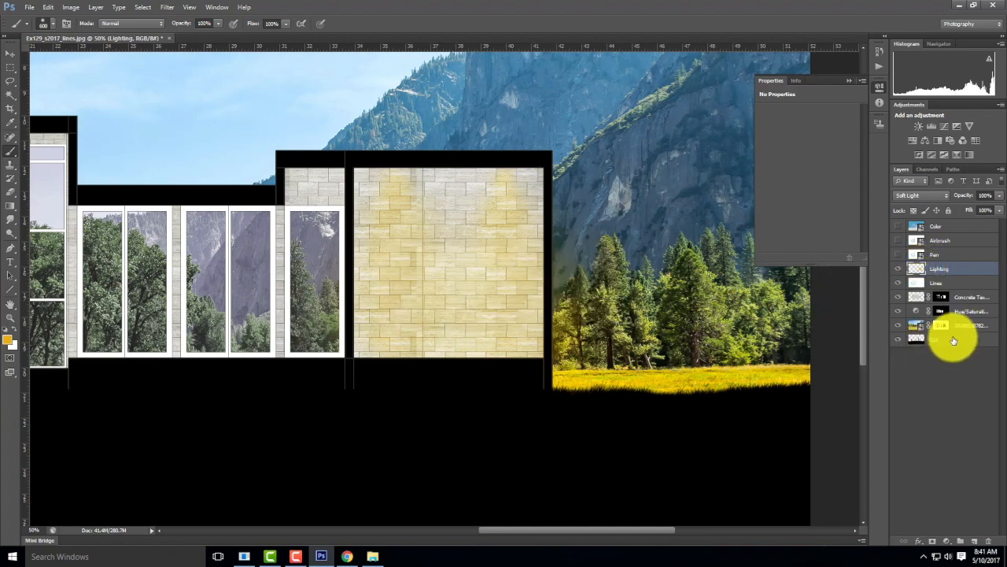
pyautogui.click(951, 284)
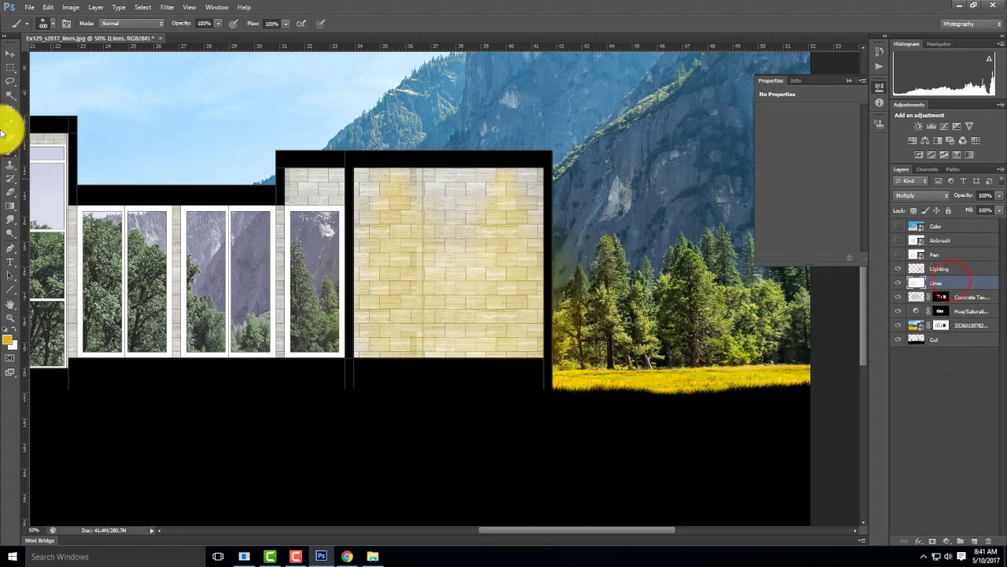
pyautogui.click(9, 93)
pyautogui.click(482, 225)
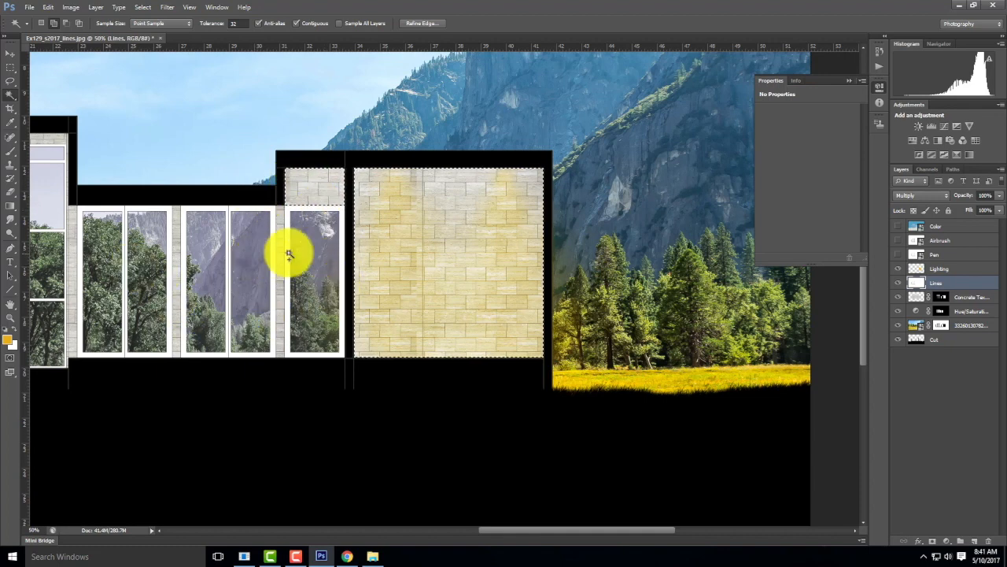
pyautogui.click(311, 228)
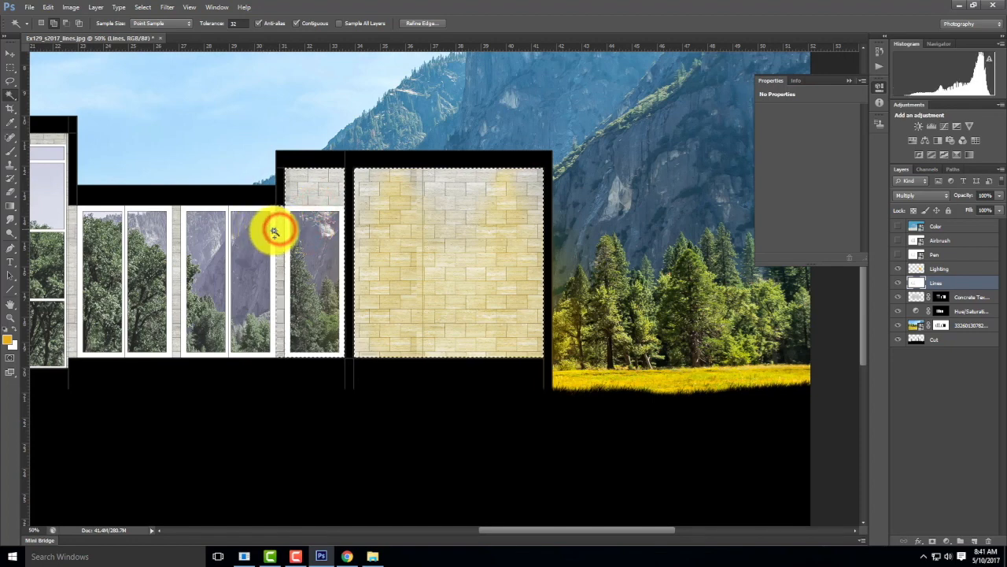
pyautogui.click(183, 218)
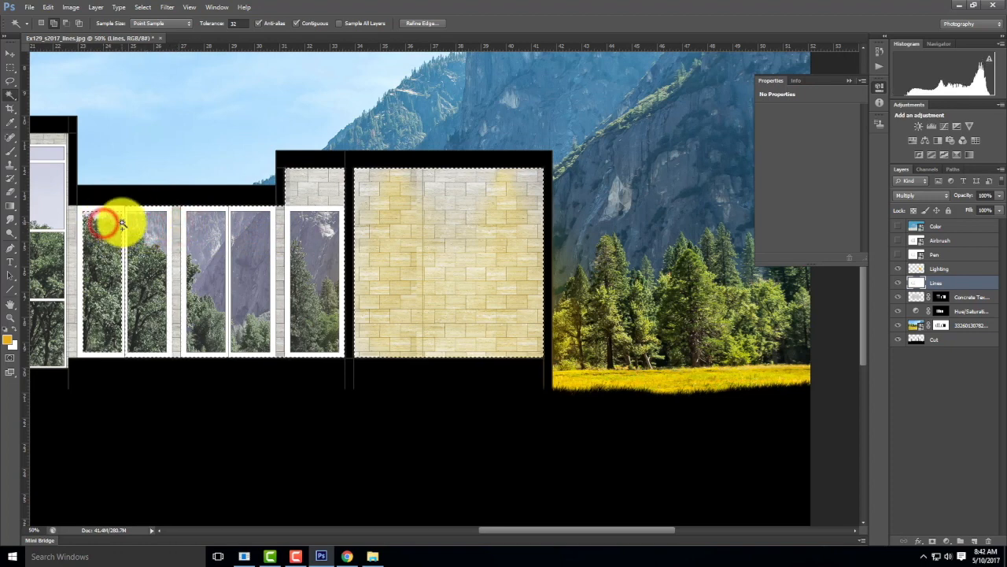
pyautogui.click(63, 218)
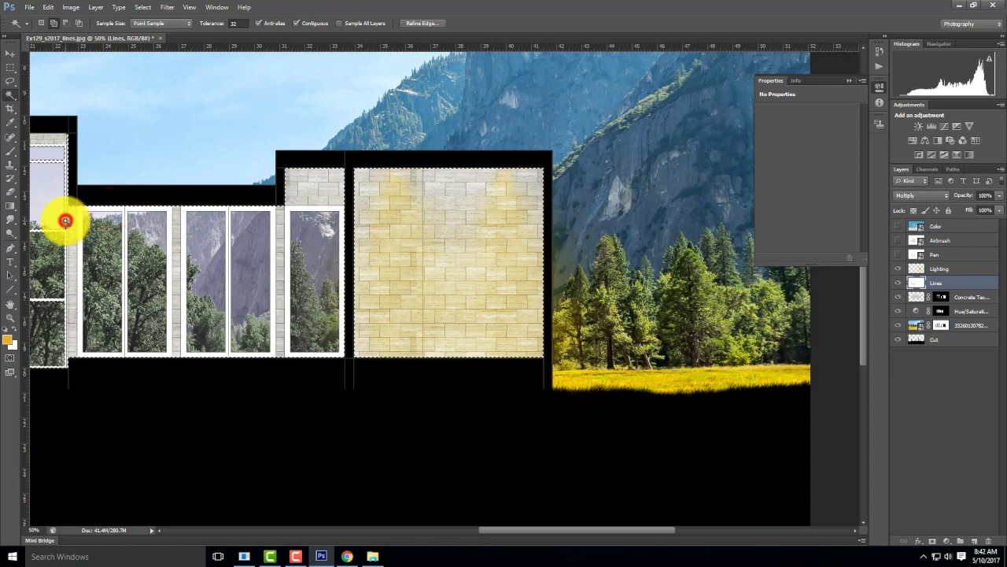
pyautogui.click(52, 222)
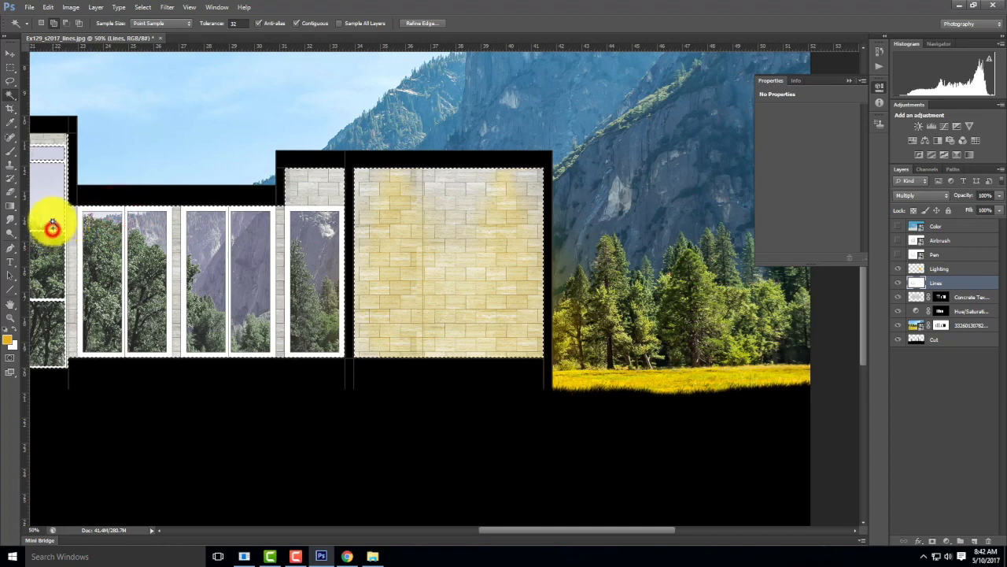
pyautogui.click(48, 313)
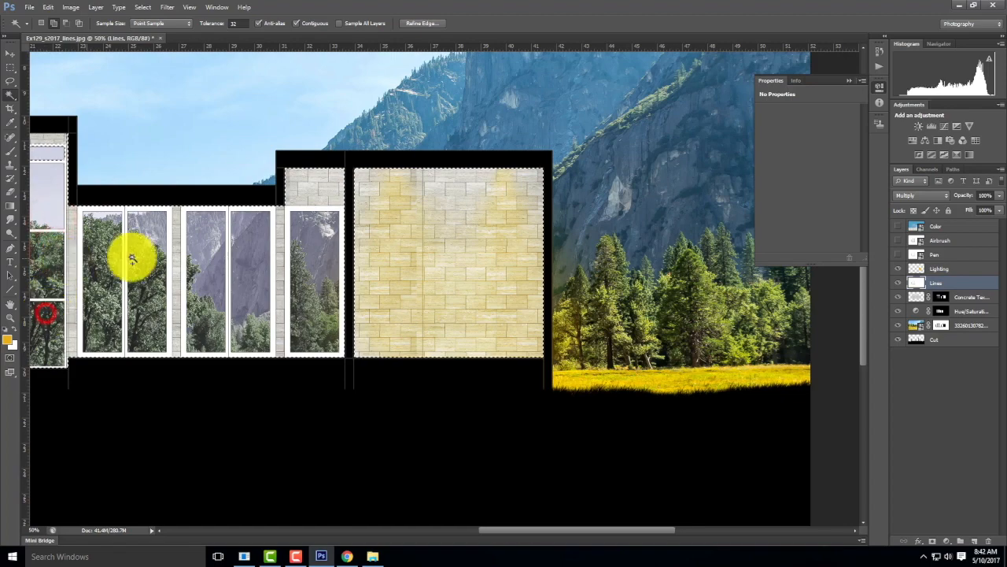
# - Extend the selection across the tall glazed hall and add a layer mask to the Lines layer from it
pyautogui.moveTo(153, 229); pyautogui.dragTo(491, 232)
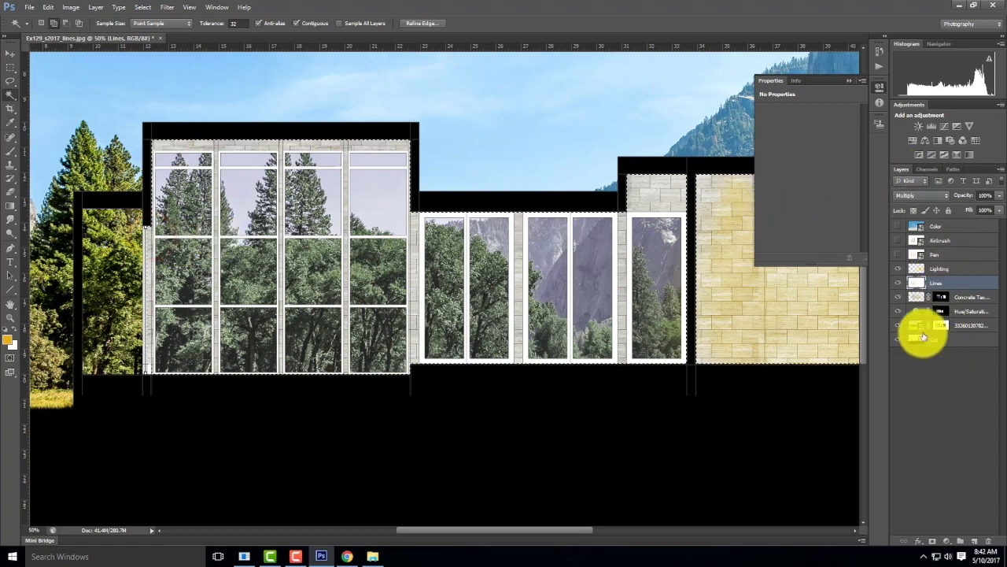
pyautogui.click(931, 546)
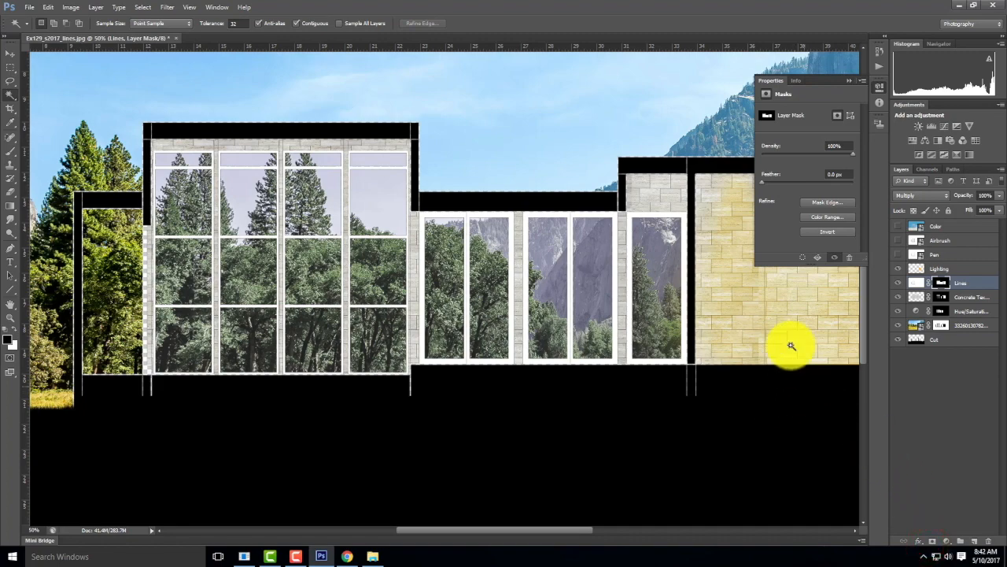
pyautogui.moveTo(707, 308); pyautogui.dragTo(452, 304)
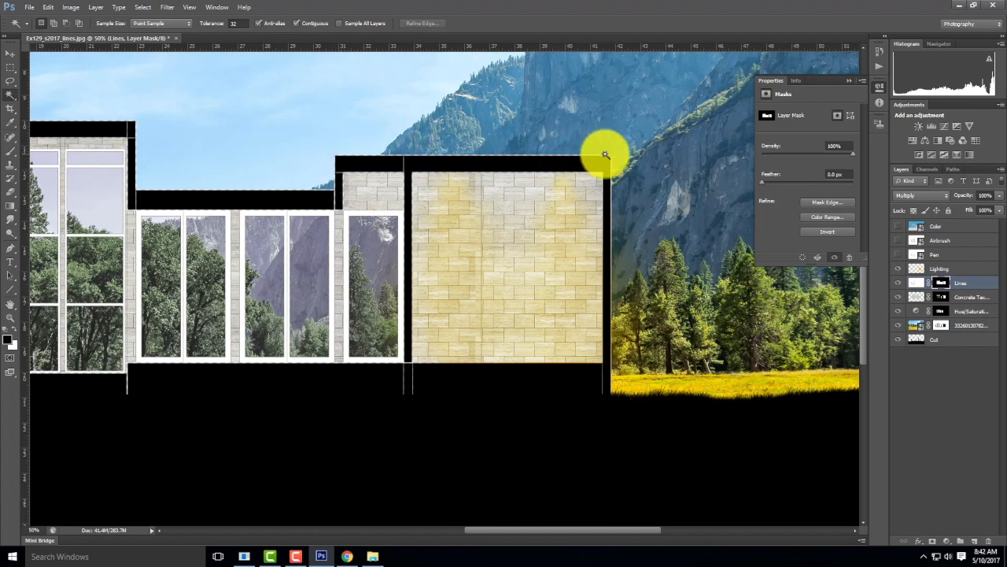
# - Dab black on the Lines mask above the stone room's roof with a 150 px hard round brush, then reselect the Lighting layer
pyautogui.click(941, 283)
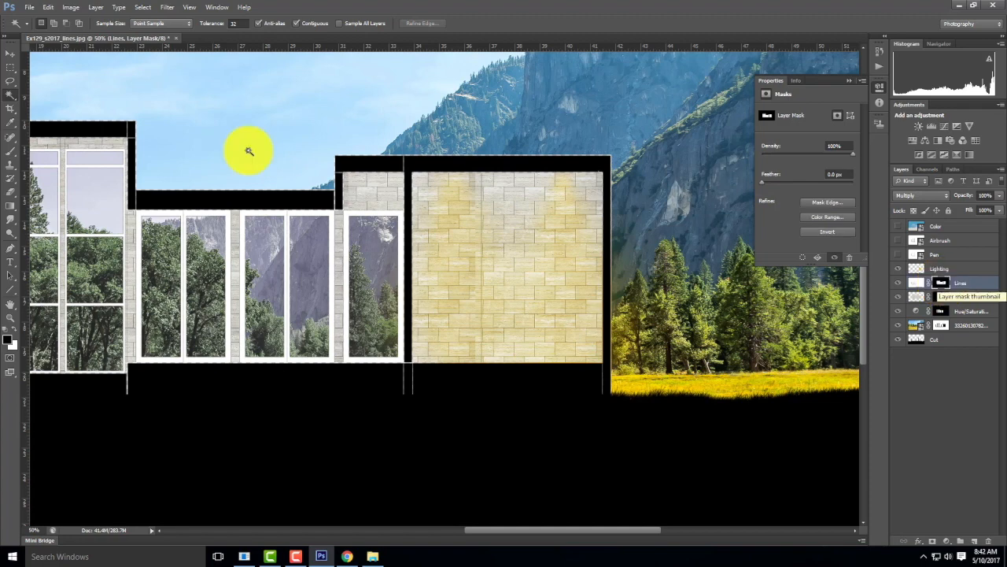
pyautogui.click(11, 148)
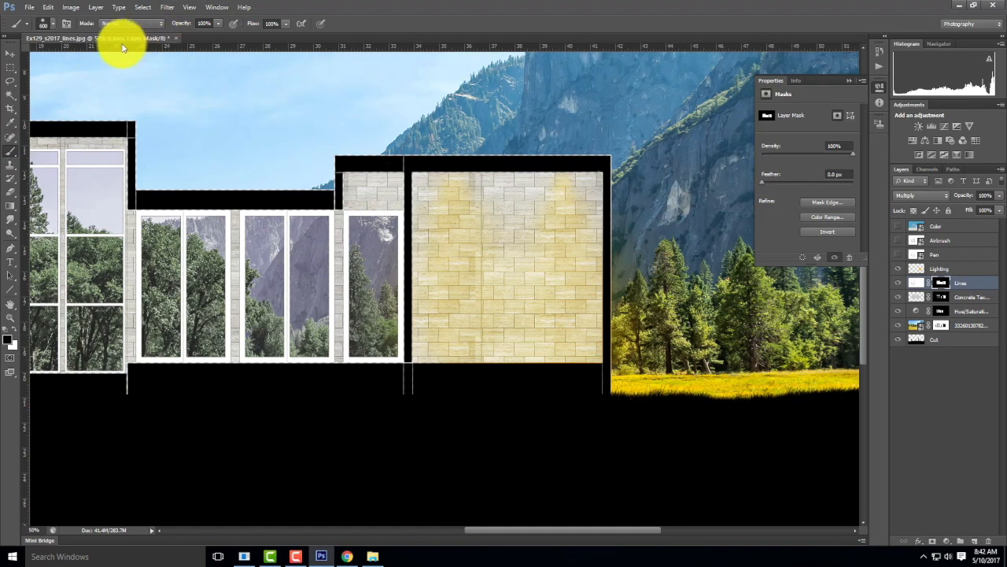
pyautogui.click(49, 25)
pyautogui.click(37, 104)
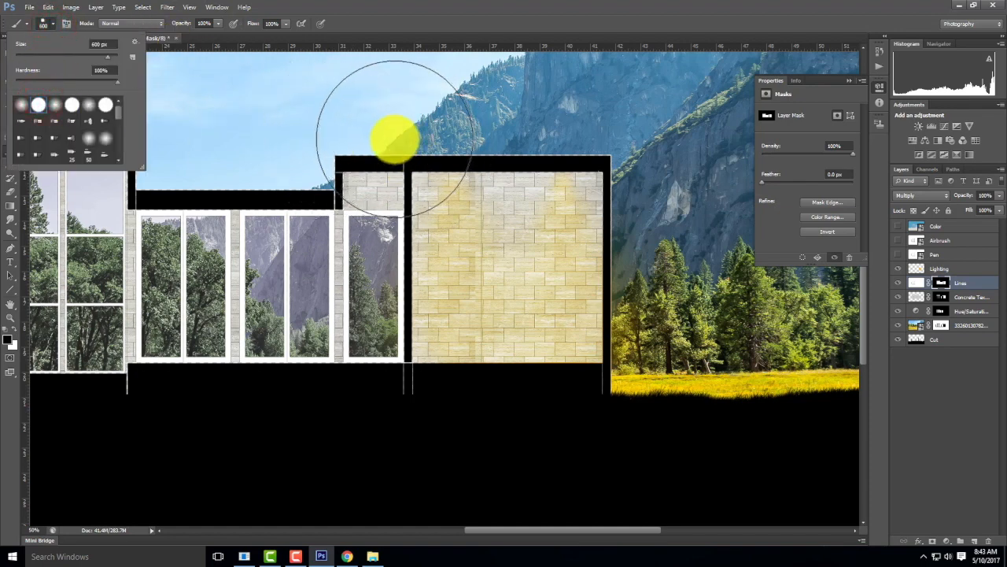
pyautogui.click(44, 23)
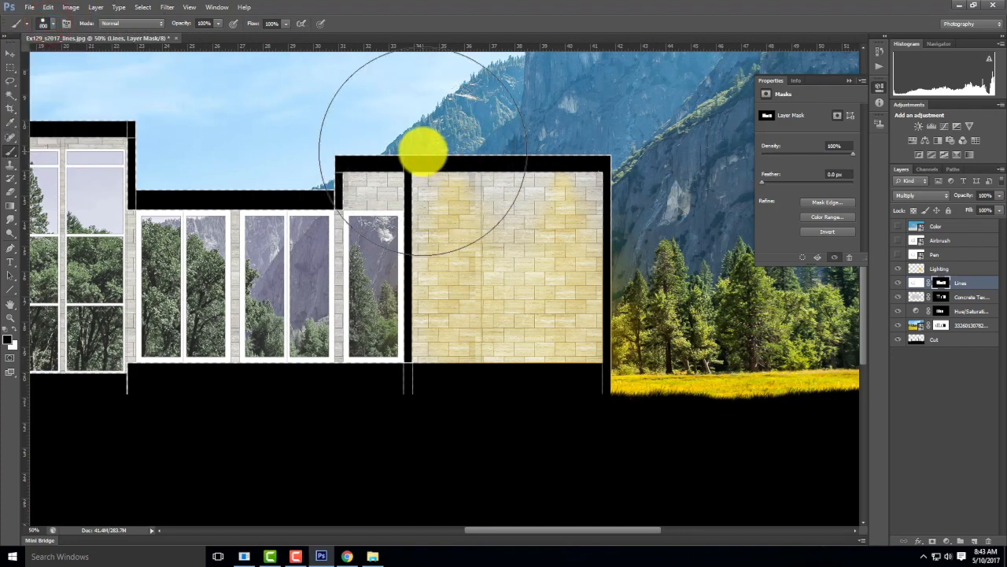
pyautogui.press('[')
pyautogui.press('[')
pyautogui.press('[')
pyautogui.press('[')
pyautogui.press('[')
pyautogui.press('[')
pyautogui.press('[')
pyautogui.click(331, 146)
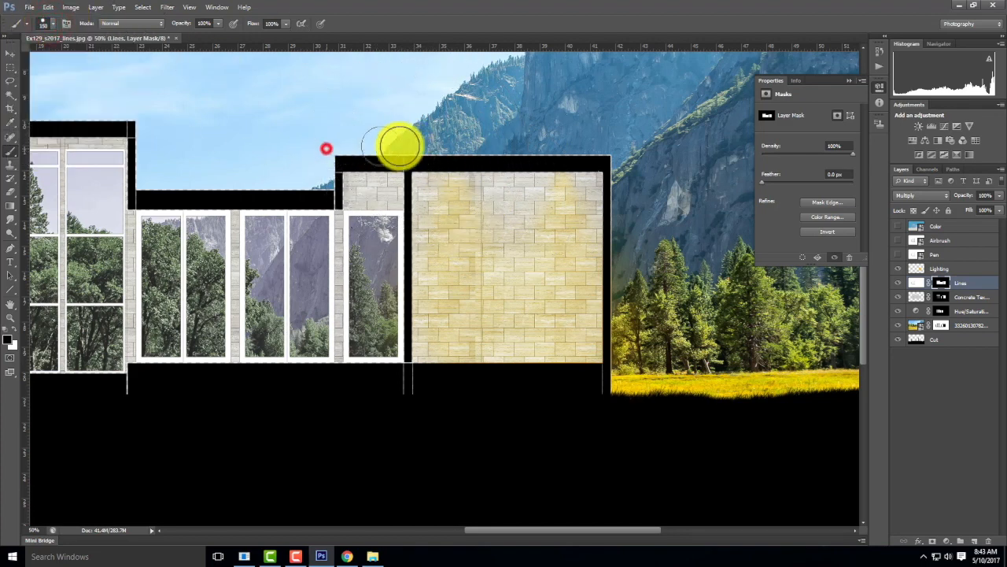
pyautogui.click(951, 270)
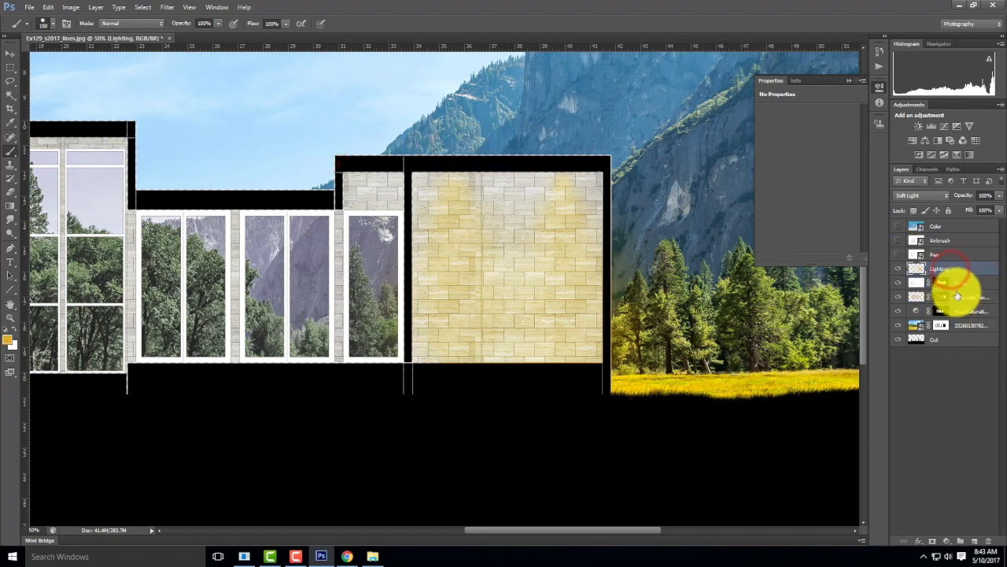
# - Undo the mask work on the Lines layer to restore the interior selection, then use it to mask the Lighting layer instead
pyautogui.hotkey('ctrl', 'z')
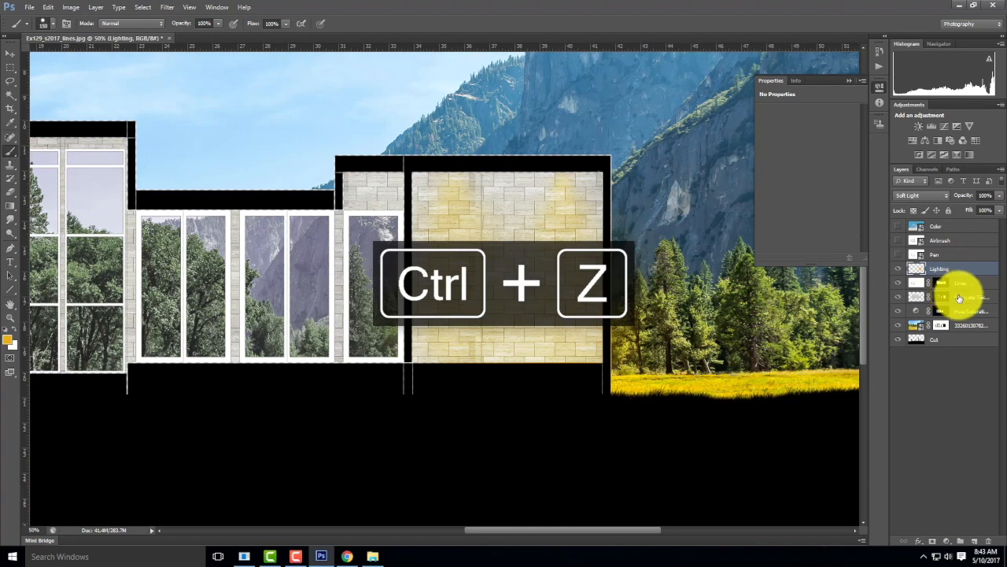
pyautogui.hotkey('ctrl', 'alt', 'z')
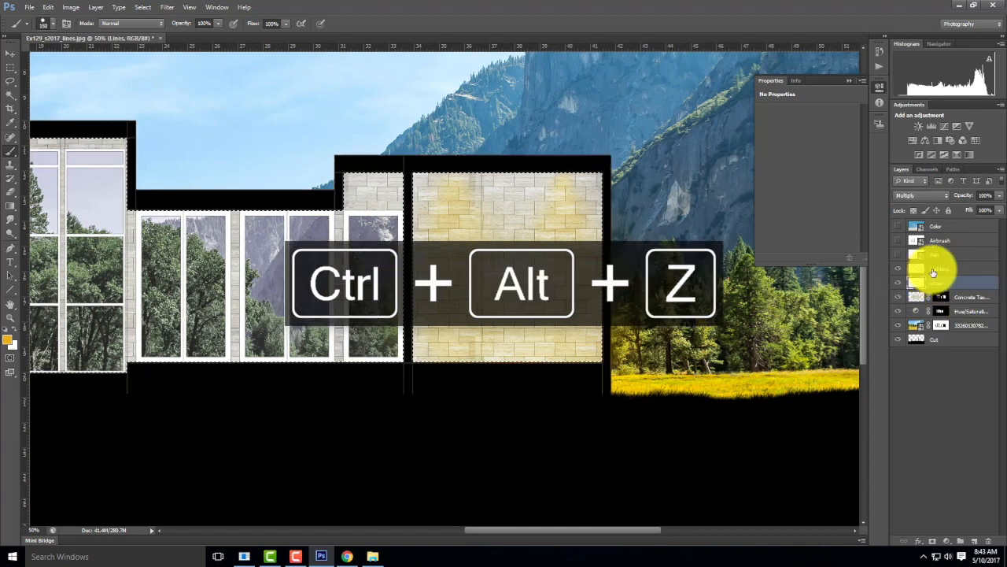
pyautogui.click(932, 271)
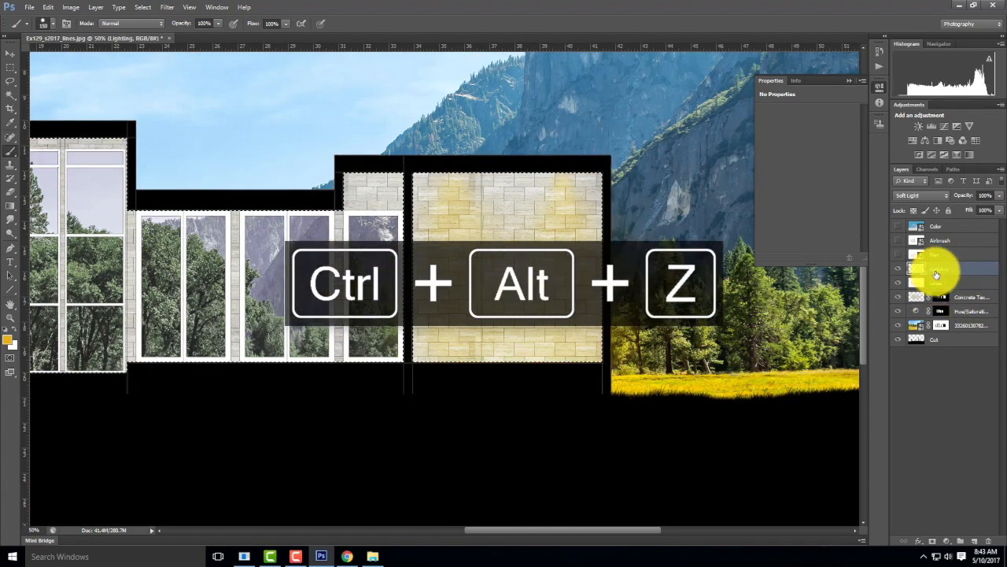
pyautogui.click(933, 540)
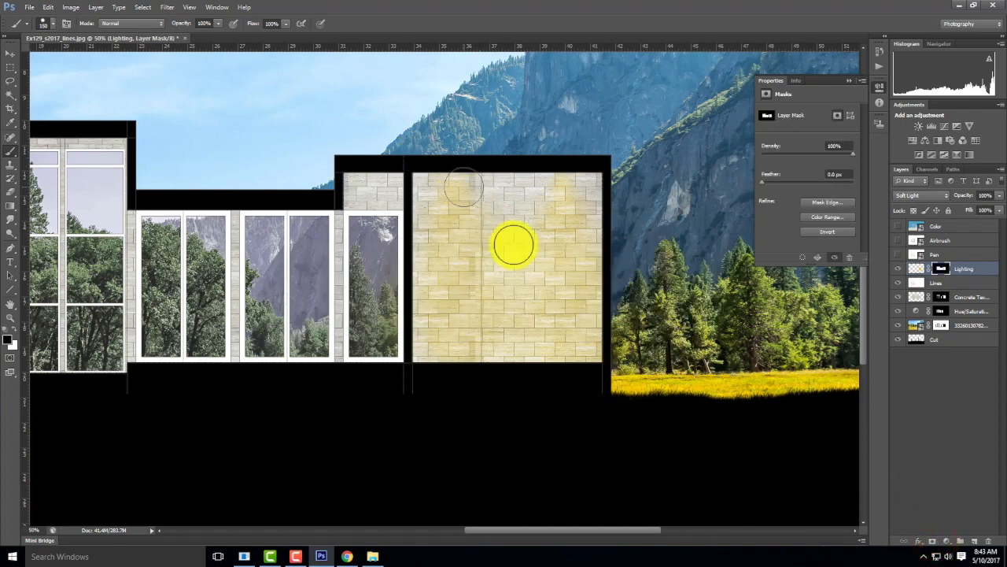
# - Target the Lighting layer's image rather than its mask, and change the foreground colour to a paler, less saturated gold
pyautogui.moveTo(488, 293); pyautogui.dragTo(604, 293)
pyautogui.moveTo(286, 241); pyautogui.dragTo(719, 266)
pyautogui.click(917, 268)
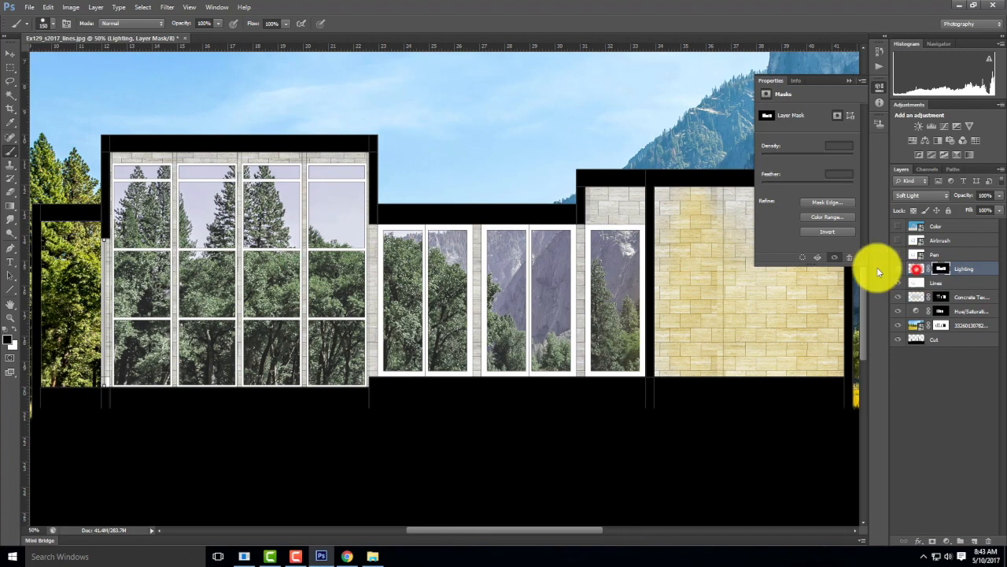
pyautogui.click(11, 342)
pyautogui.moveTo(442, 161); pyautogui.dragTo(406, 159)
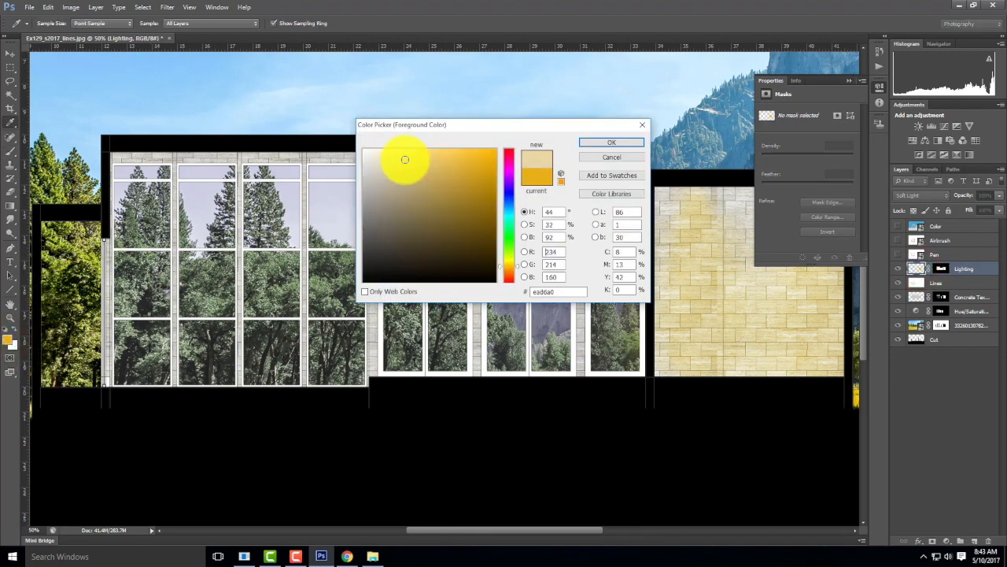
pyautogui.click(622, 142)
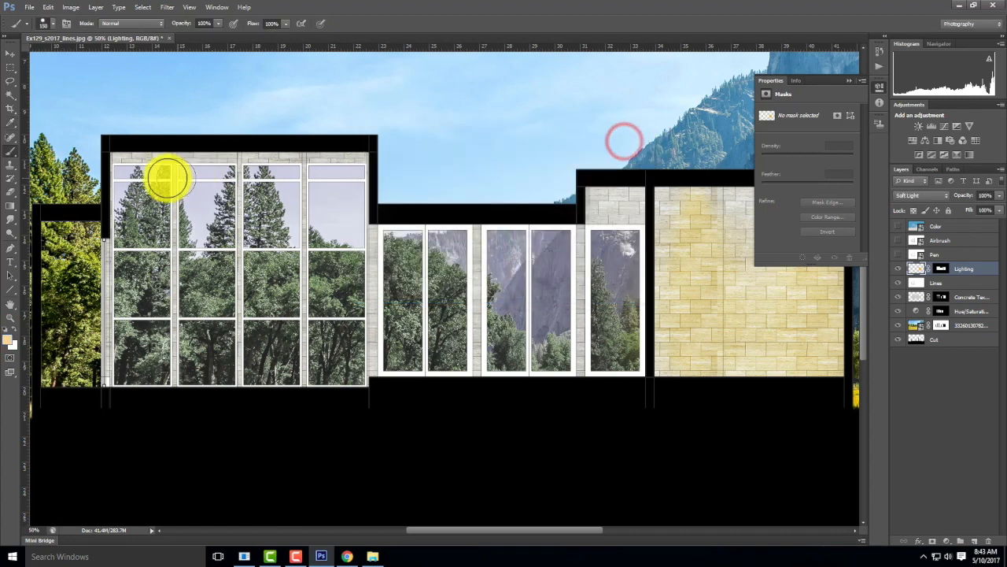
# - Paint a vertical streak of light down each of the four bays of the tall glazed hall with a soft 150 px brush
pyautogui.click(47, 24)
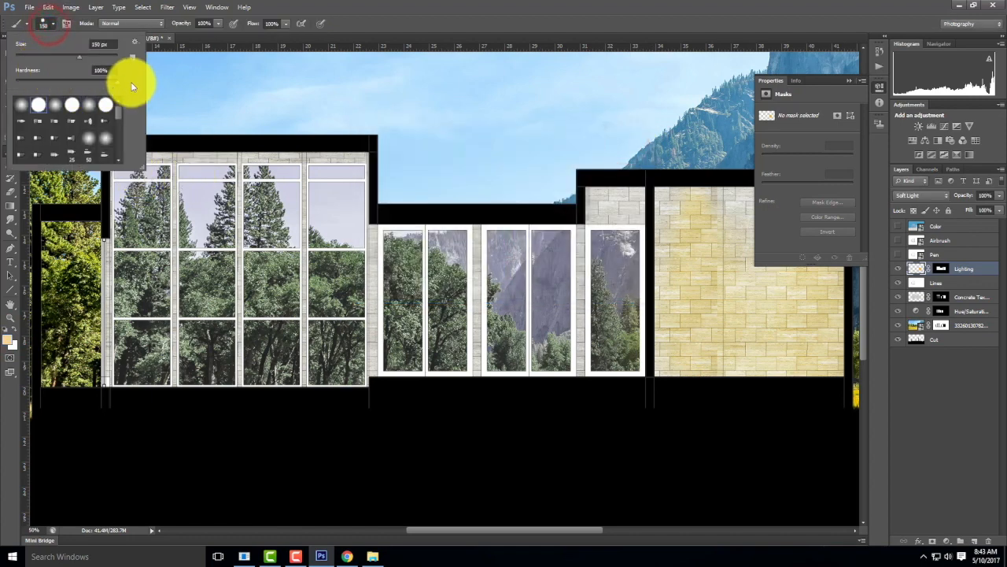
pyautogui.click(53, 24)
pyautogui.click(49, 25)
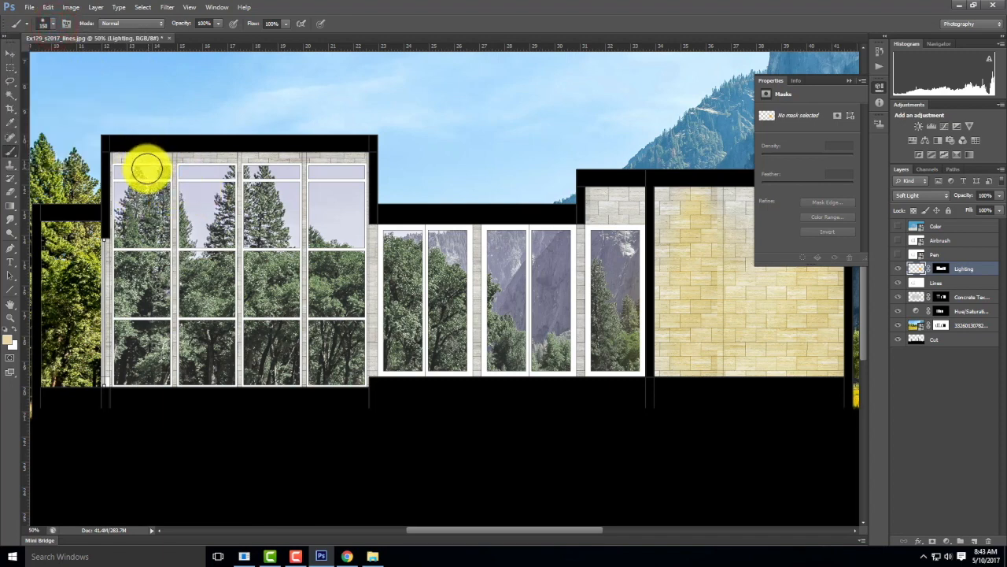
pyautogui.moveTo(142, 166); pyautogui.dragTo(135, 378)
pyautogui.moveTo(208, 165); pyautogui.dragTo(209, 379)
pyautogui.moveTo(272, 164); pyautogui.dragTo(273, 373)
pyautogui.moveTo(336, 166); pyautogui.dragTo(337, 376)
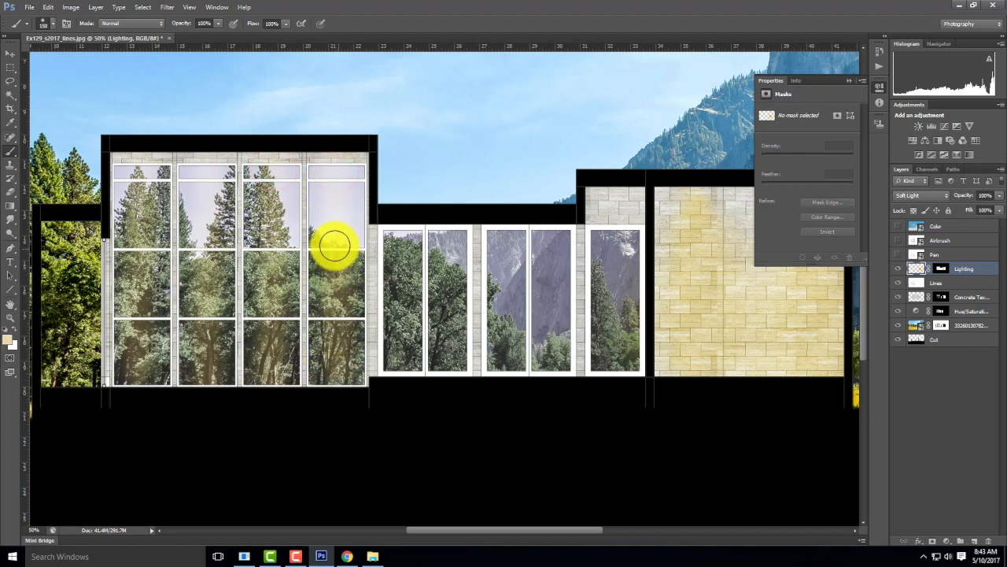
# - Enlarge the brush to 400 px and dab light across the middle of the tall glazed hall's four bays
pyautogui.press(']')
pyautogui.press(']')
pyautogui.press(']')
pyautogui.press(']')
pyautogui.press(']')
pyautogui.click(332, 236)
pyautogui.click(262, 254)
pyautogui.click(196, 271)
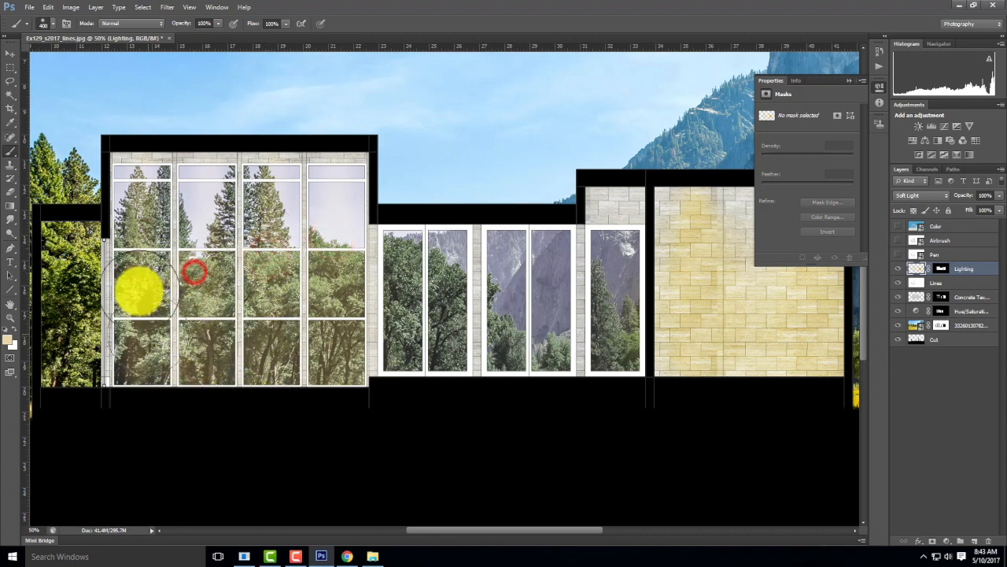
pyautogui.click(139, 262)
# - Enlarge the brush to 800 px and dab light across the lower part of the tall glazed hall
pyautogui.press(']')
pyautogui.press(']')
pyautogui.press(']')
pyautogui.press(']')
pyautogui.click(159, 347)
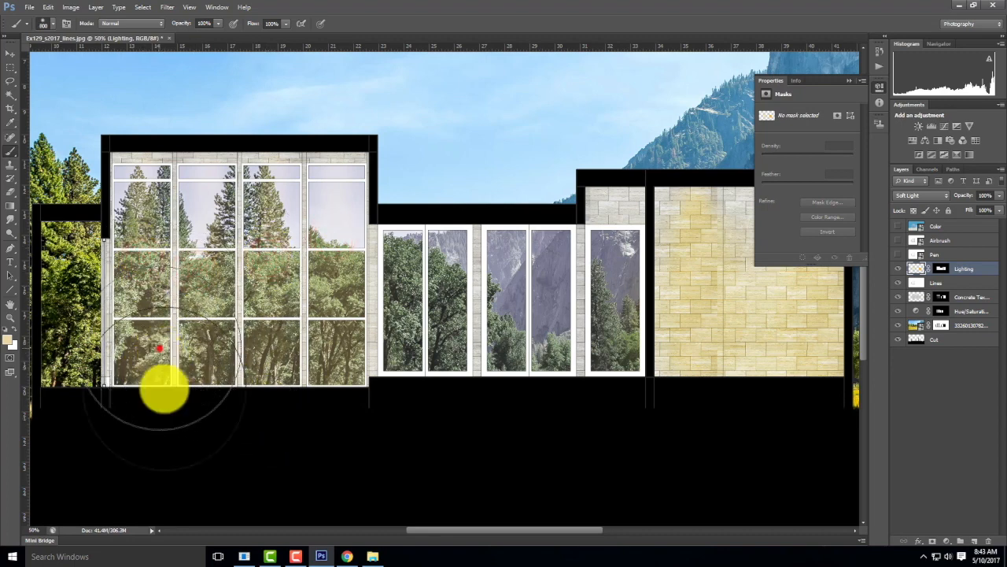
pyautogui.click(245, 344)
pyautogui.click(333, 359)
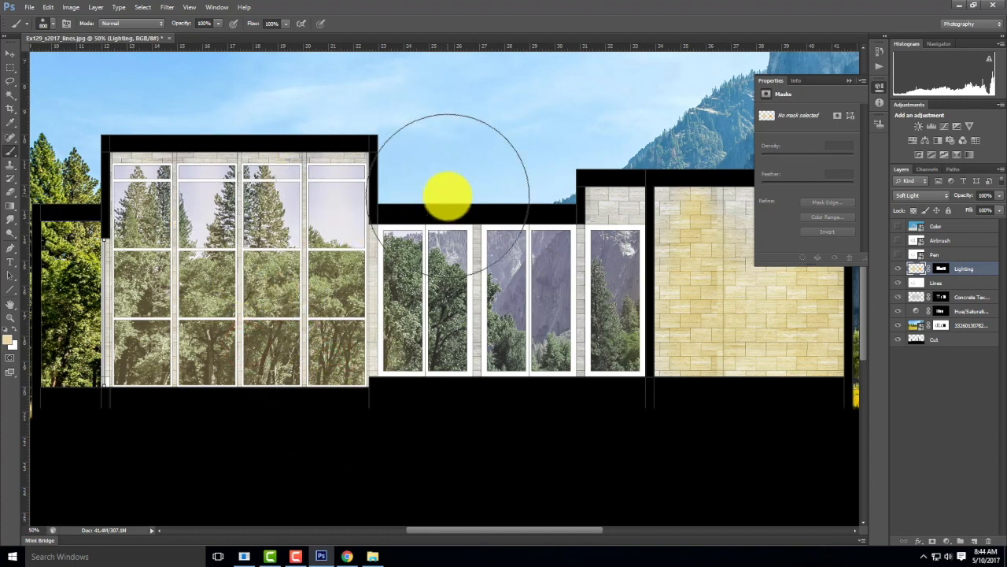
# - Sweep the 800 px brush over the stone room's wall, then show the Pen and Airbrush layers while keeping Color hidden
pyautogui.moveTo(497, 275); pyautogui.dragTo(247, 261)
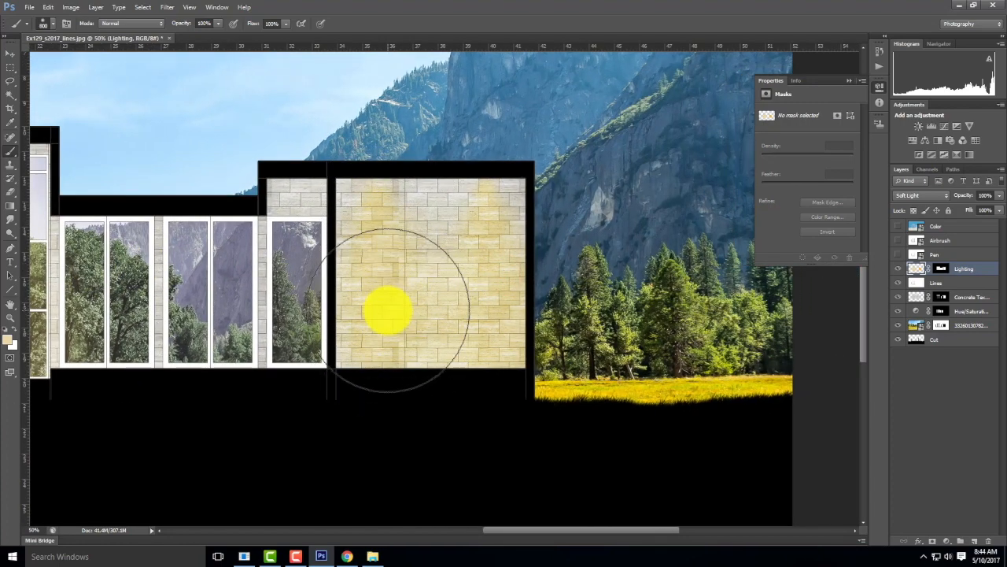
pyautogui.moveTo(387, 311)
pyautogui.mouseDown()
pyautogui.moveTo(344, 288)
pyautogui.moveTo(360, 239)
pyautogui.moveTo(396, 326)
pyautogui.moveTo(505, 246)
pyautogui.mouseUp()
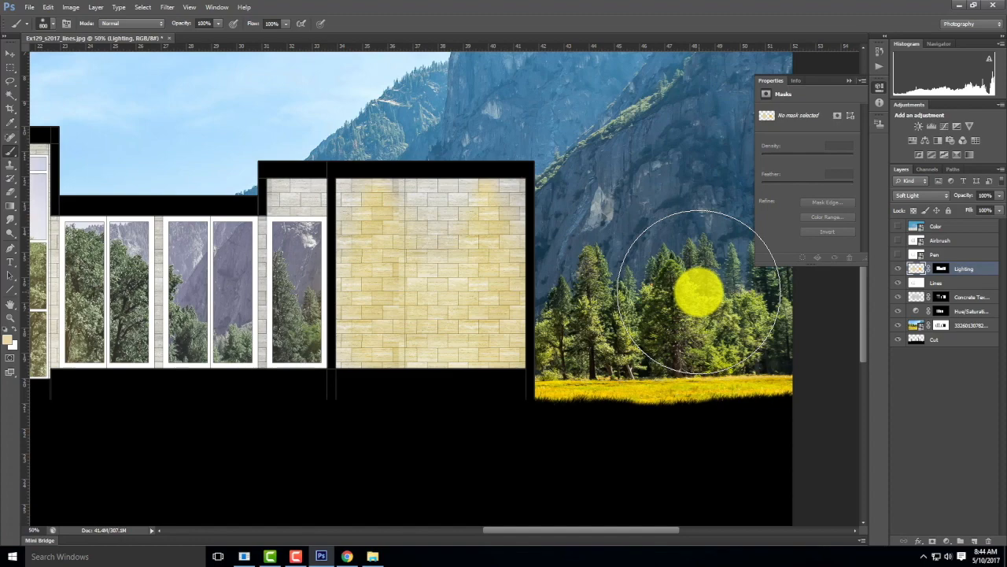
pyautogui.hotkey('ctrl', '-')
pyautogui.hotkey('ctrl', '-')
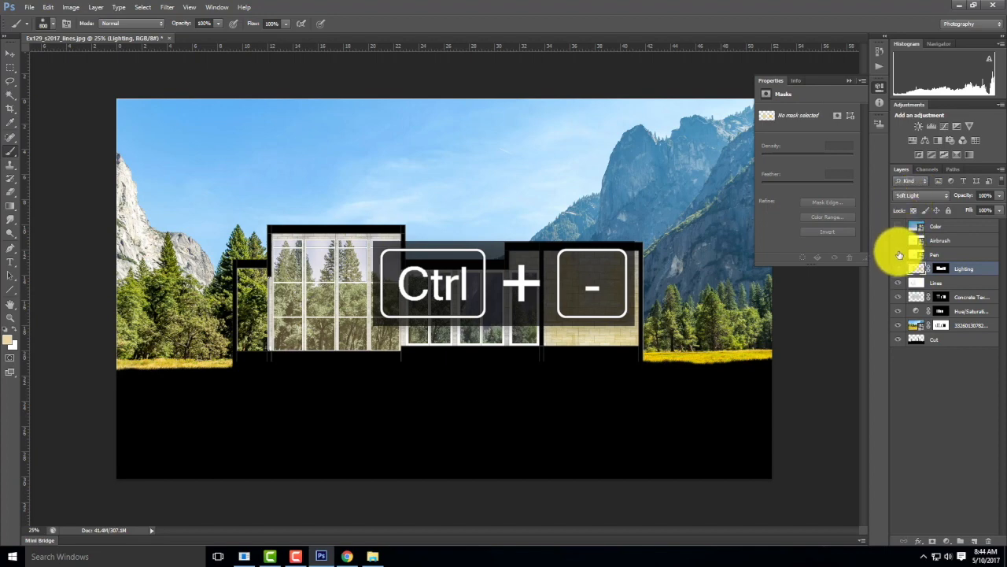
pyautogui.moveTo(899, 254); pyautogui.dragTo(898, 228)
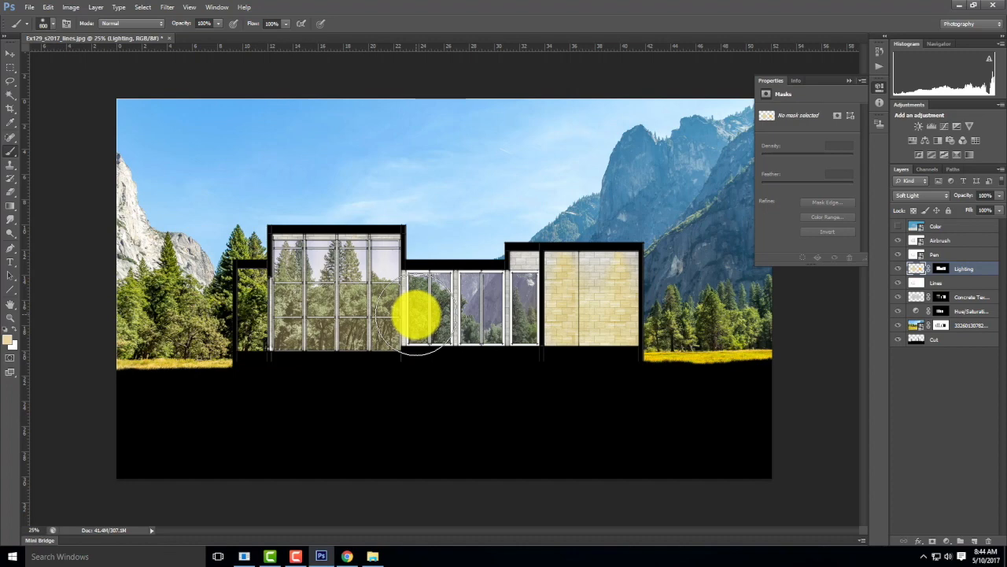
pyautogui.hotkey('ctrl', 'z')
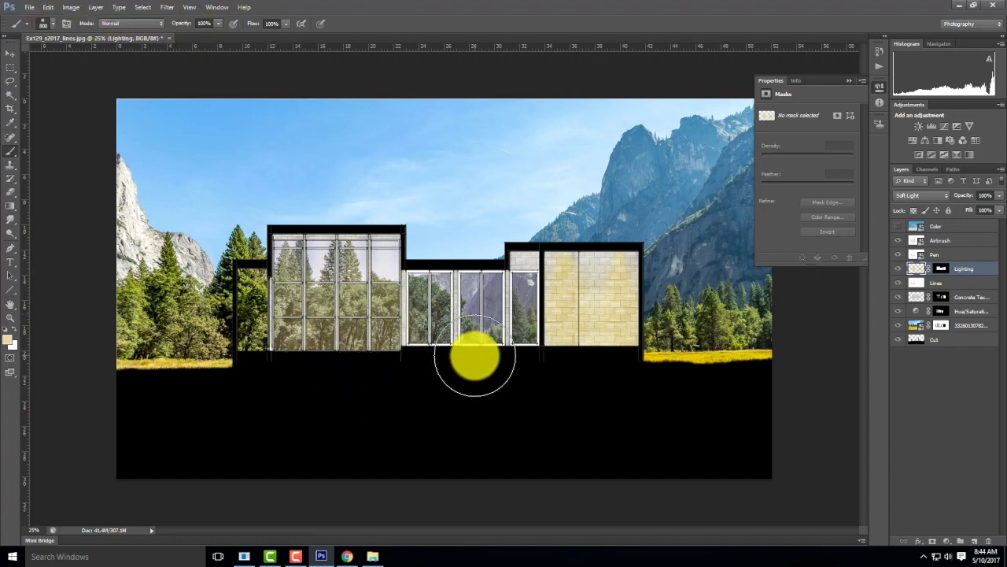
pyautogui.moveTo(475, 358); pyautogui.dragTo(453, 307)
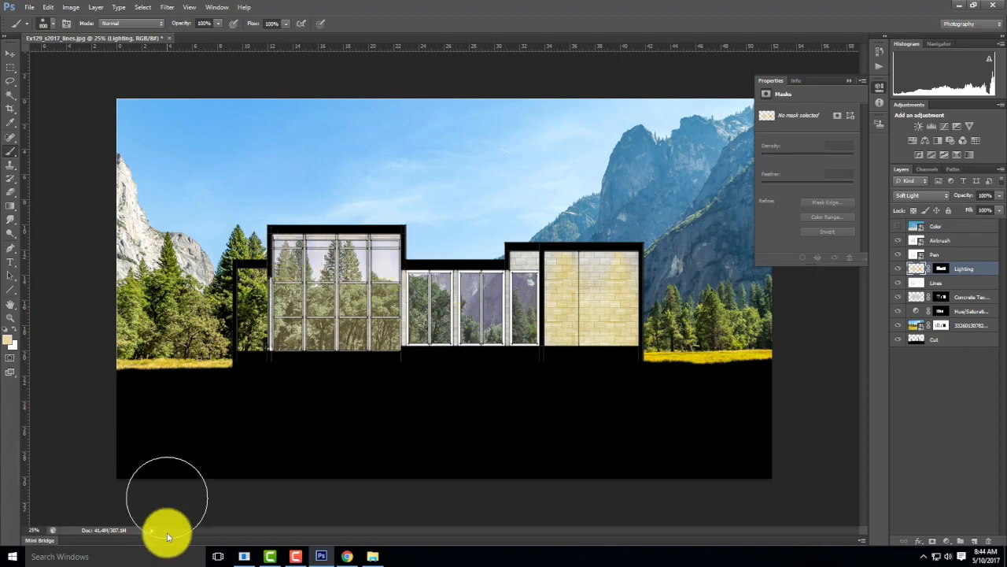
pyautogui.click(347, 556)
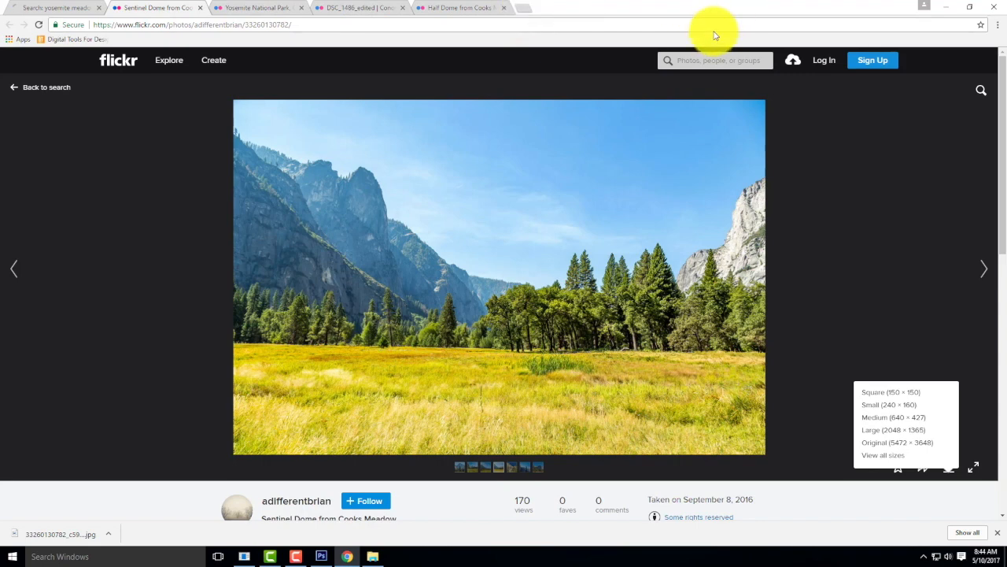
pyautogui.click(950, 11)
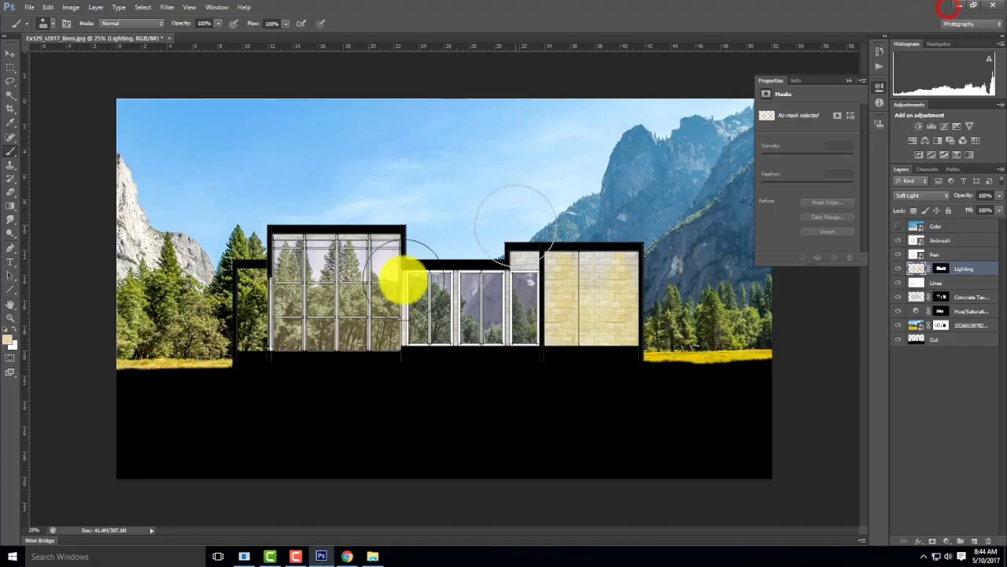
# - Place the man1_grey image and position the figure in the last bay of the tall glazed hall, beside the lower glazed wing
pyautogui.click(23, 6)
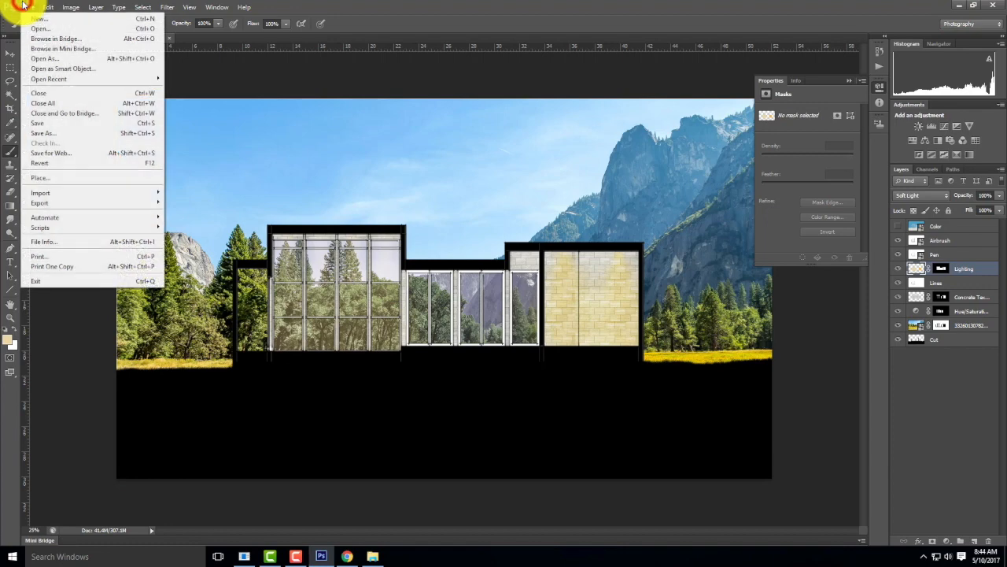
pyautogui.click(44, 181)
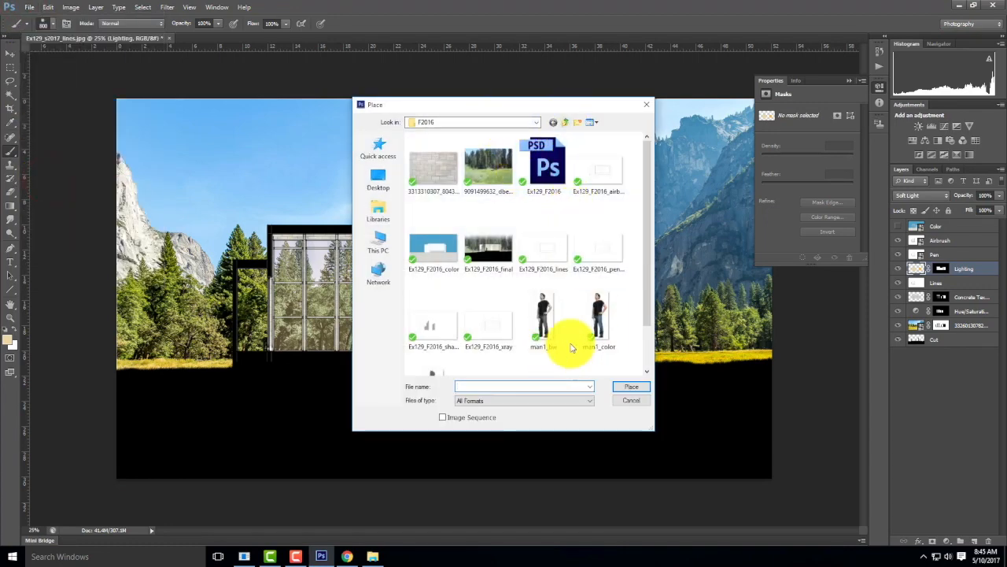
pyautogui.scroll(-1, 596, 318)
pyautogui.click(541, 277)
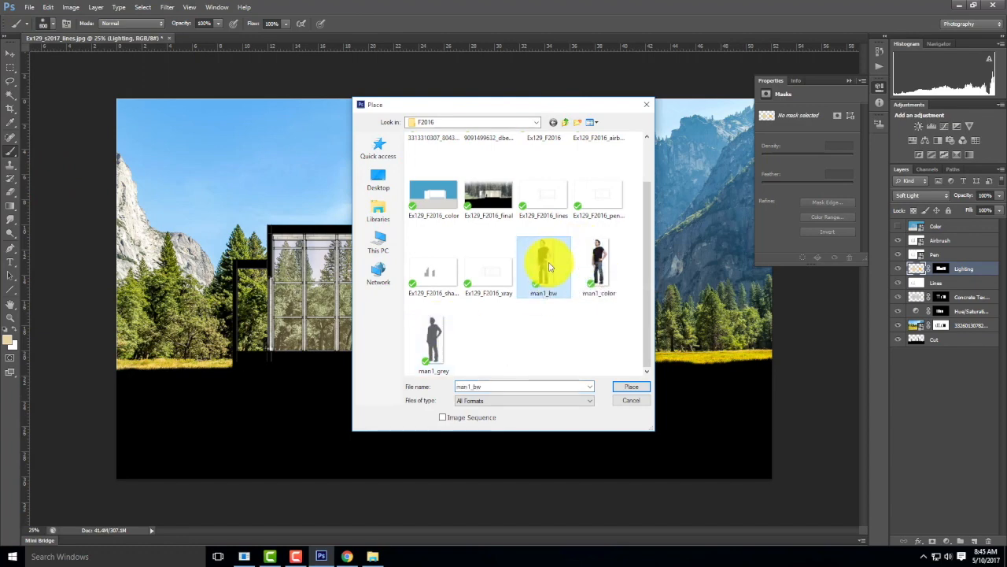
pyautogui.click(436, 345)
pyautogui.click(630, 388)
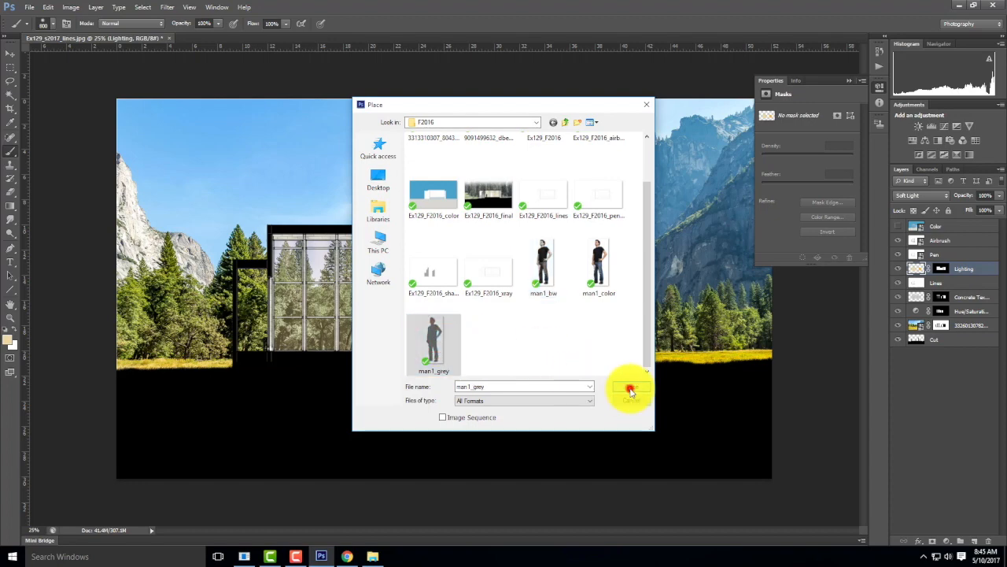
pyautogui.moveTo(443, 289); pyautogui.dragTo(346, 307)
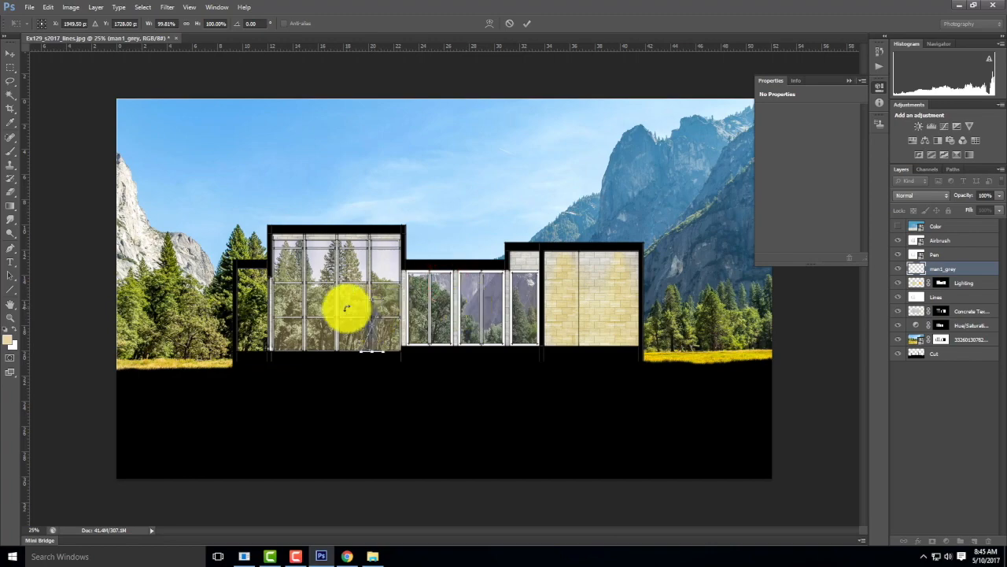
# - Scale the placed man1_grey figure up to about 109% and commit the placement
pyautogui.hotkey('ctrl', '=')
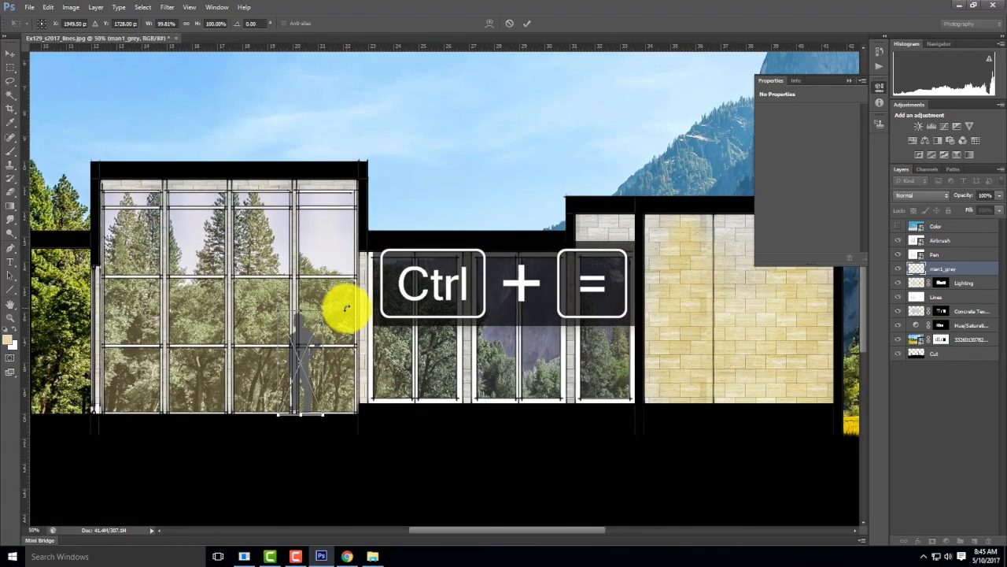
pyautogui.moveTo(325, 311); pyautogui.dragTo(335, 303)
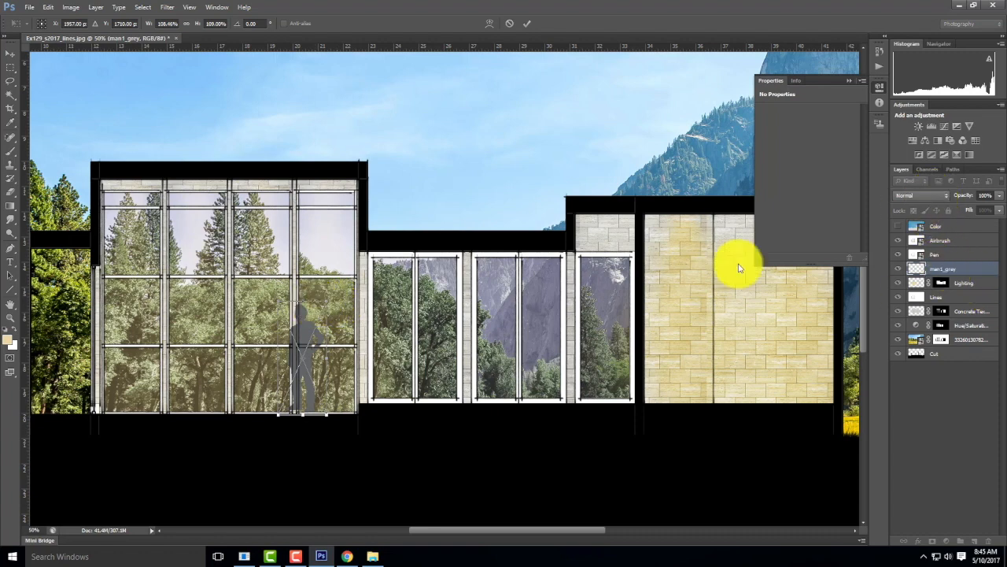
pyautogui.click(11, 68)
pyautogui.click(460, 214)
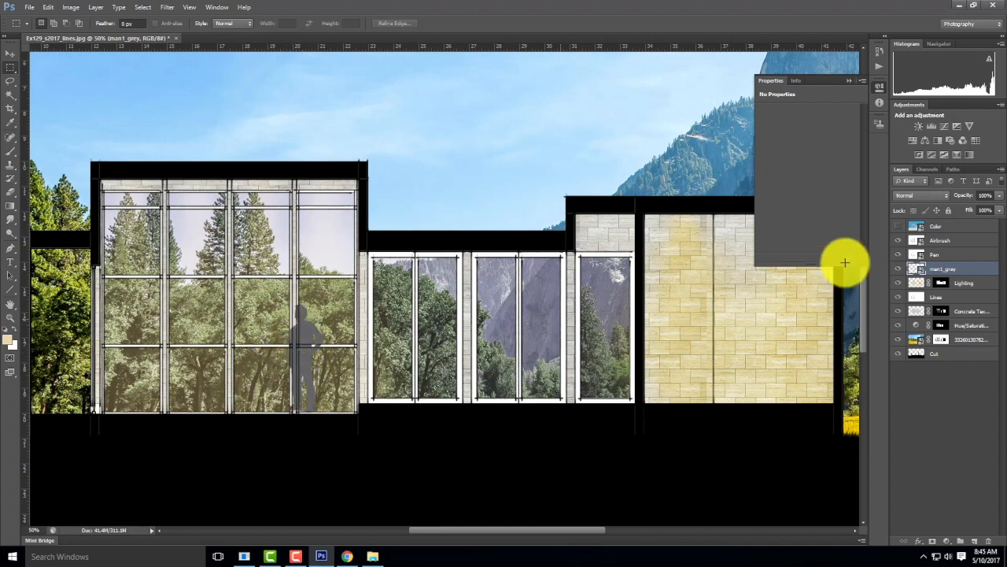
# - Move the man1_grey layer to the top of the layer stack and nudge the figure down onto the hall floor
pyautogui.moveTo(944, 268); pyautogui.dragTo(945, 224)
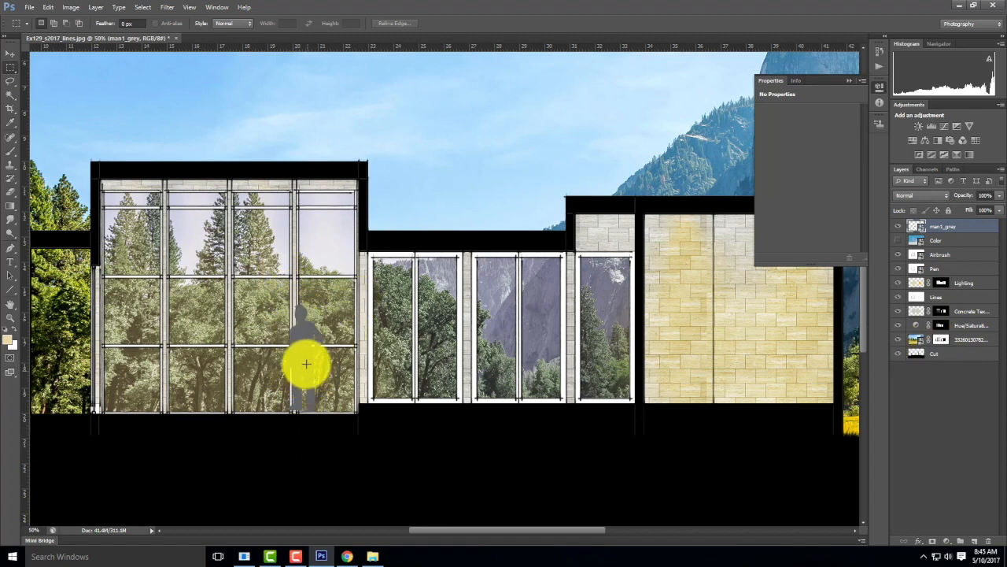
pyautogui.click(11, 54)
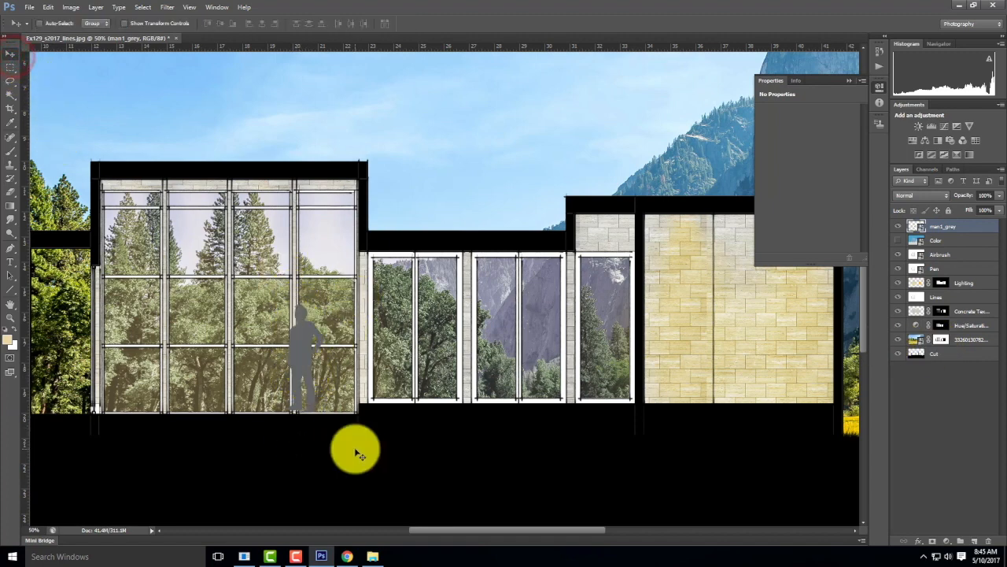
pyautogui.press('Down')
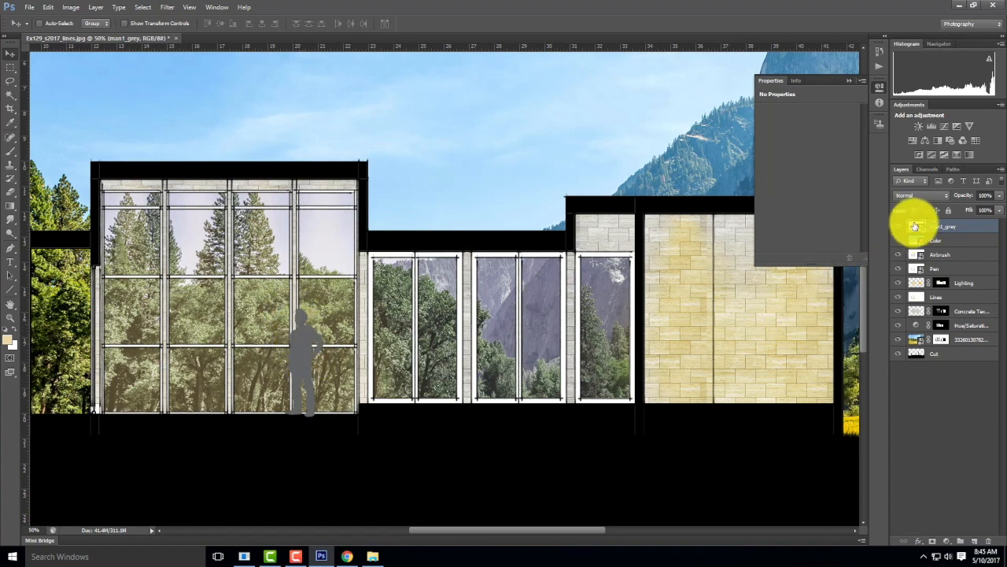
# - Add a Levels adjustment layer clipped to the man1_grey layer and set its black input level to 205
pyautogui.click(98, 7)
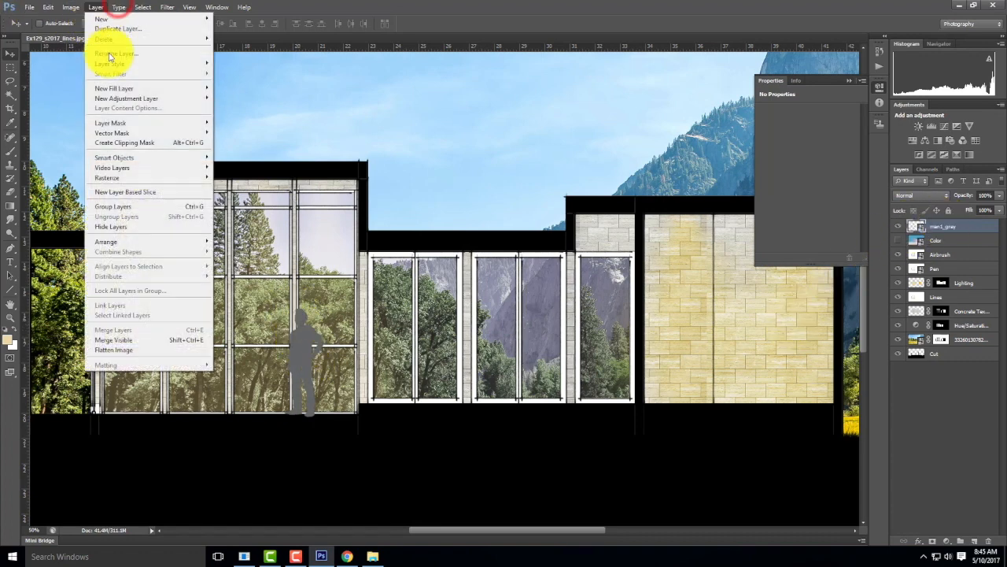
pyautogui.moveTo(123, 97)
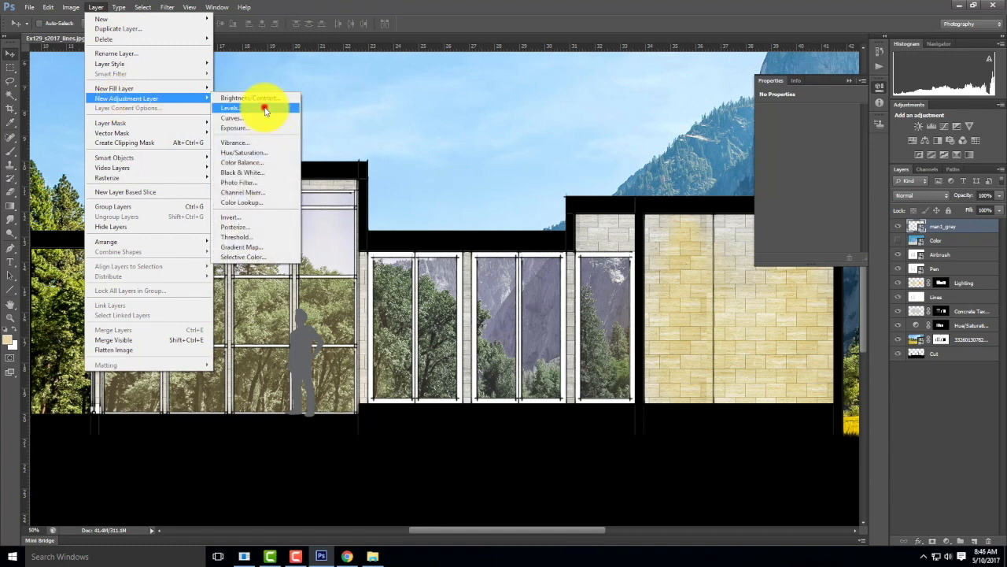
pyautogui.click(265, 111)
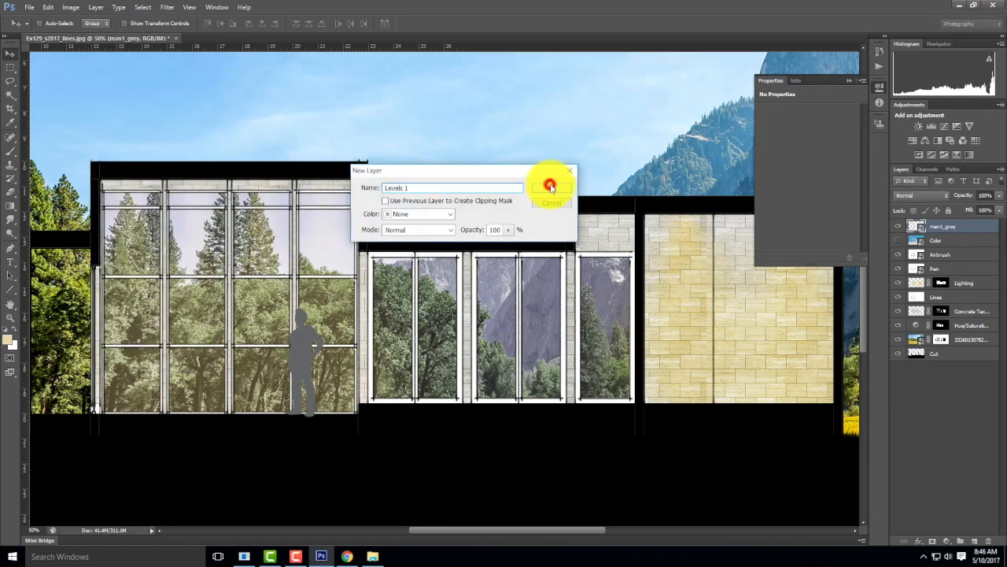
pyautogui.click(550, 186)
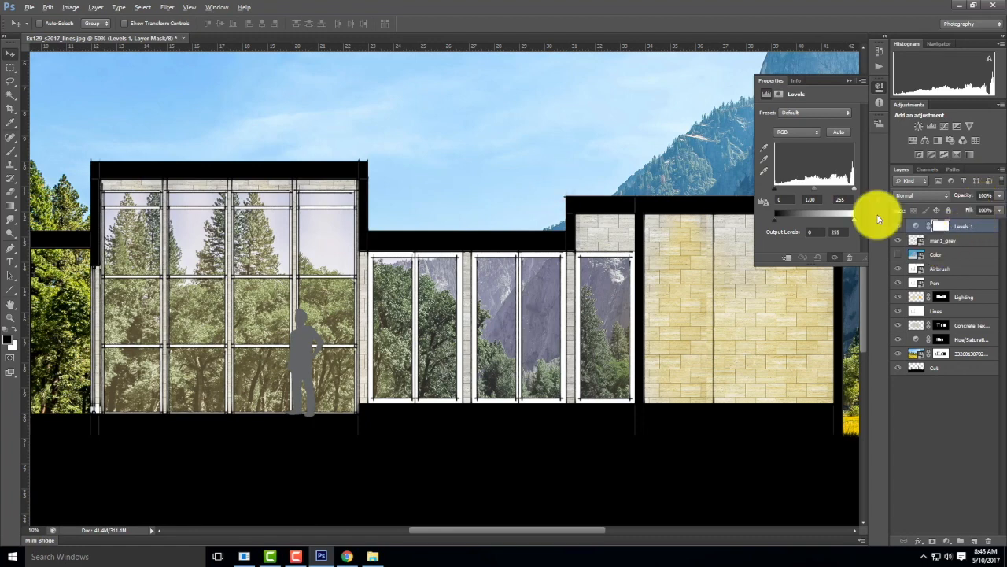
pyautogui.hotkey('ctrl', 'alt', 'g')
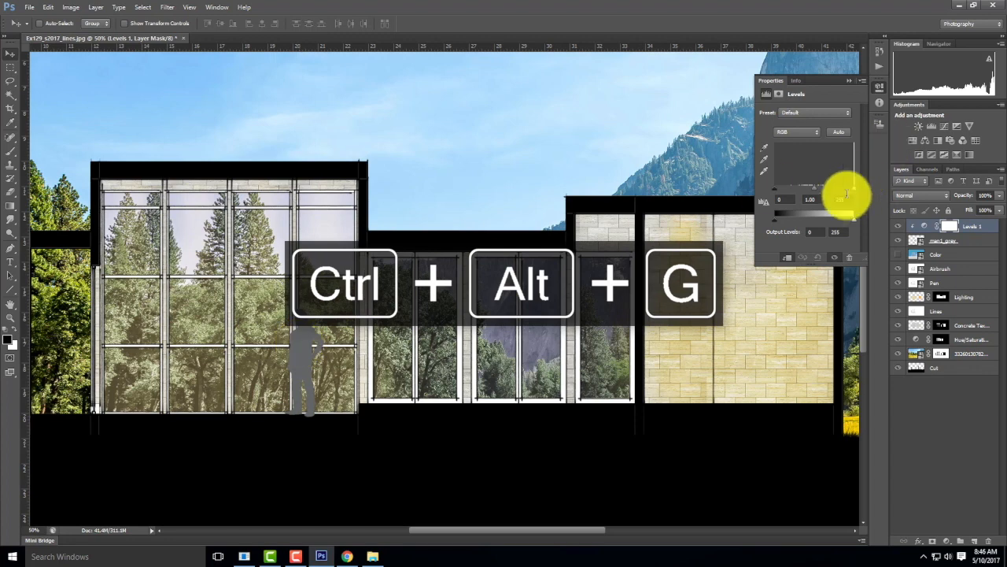
pyautogui.moveTo(771, 194); pyautogui.dragTo(839, 194)
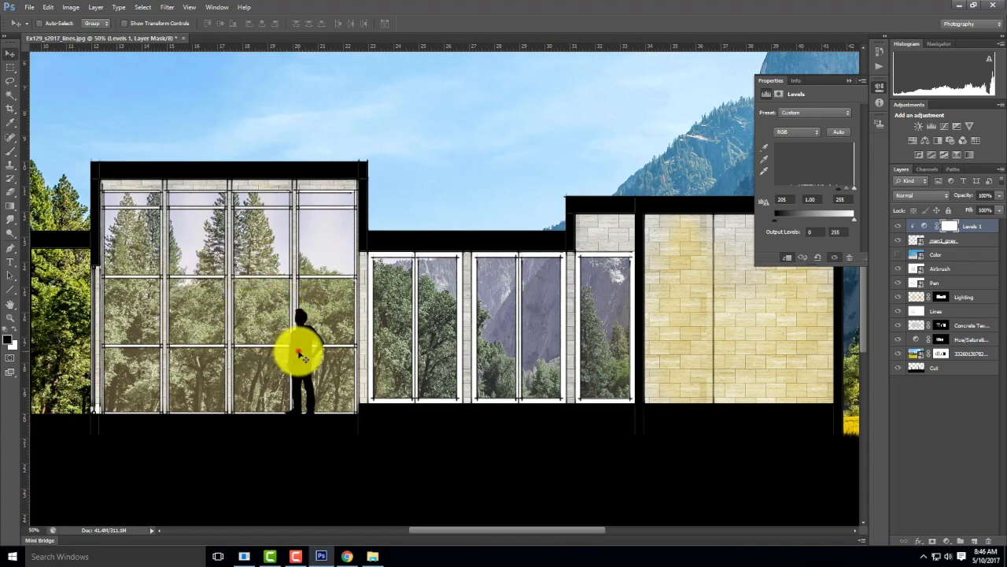
# - Select the man1_grey layer and move the figure from the tall glazed hall onto the stone room's floor, near its far wall
pyautogui.click(958, 243)
pyautogui.moveTo(300, 341)
pyautogui.mouseDown()
pyautogui.moveTo(99, 338)
pyautogui.moveTo(125, 340)
pyautogui.moveTo(125, 349)
pyautogui.moveTo(316, 349)
pyautogui.mouseUp()
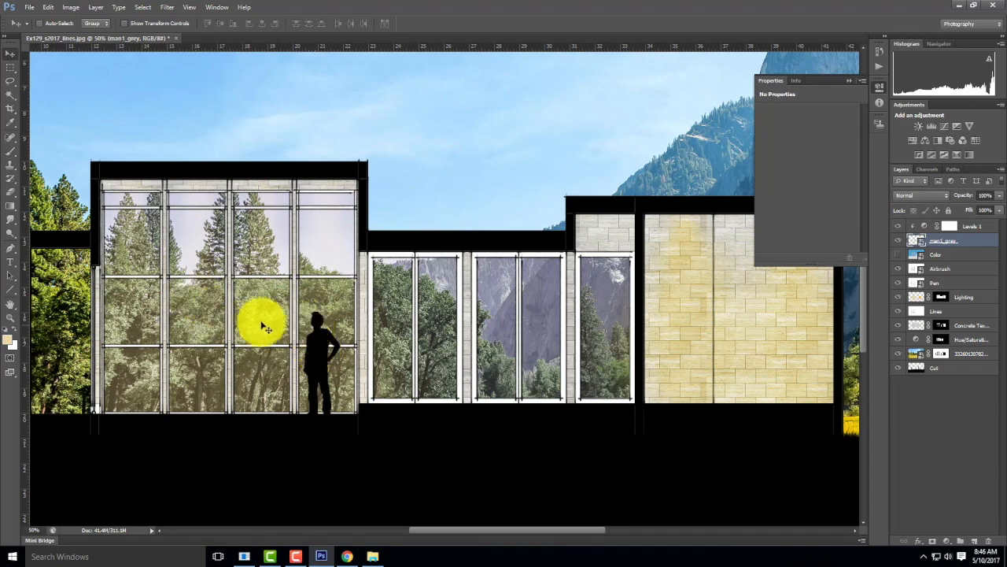
pyautogui.moveTo(318, 347); pyautogui.dragTo(789, 333)
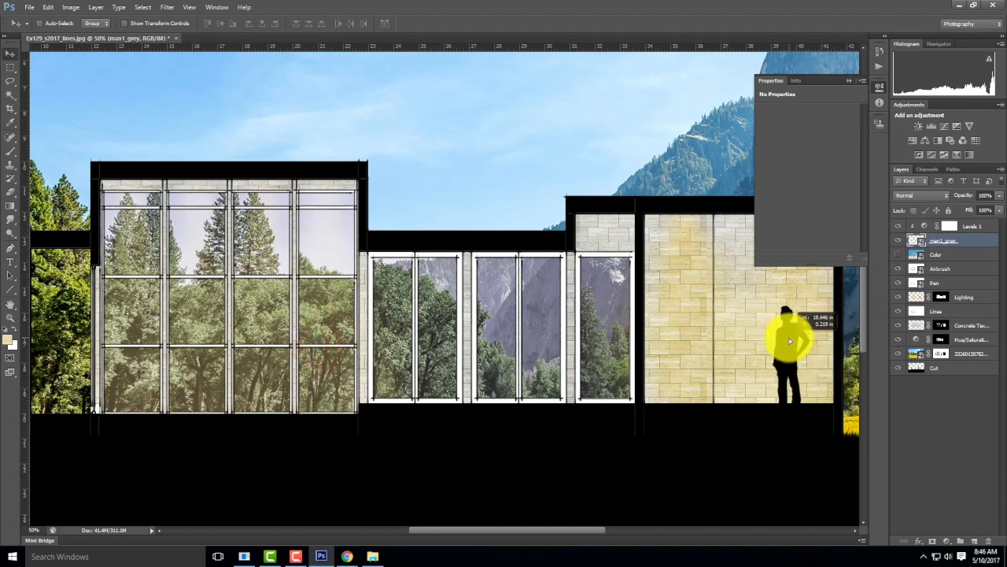
pyautogui.moveTo(790, 340); pyautogui.dragTo(792, 339)
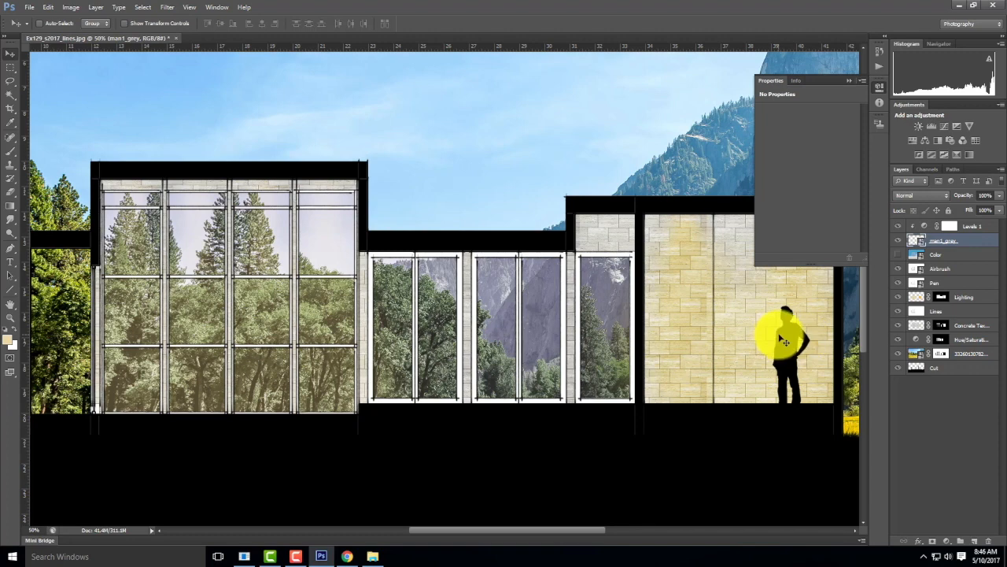
# - Move the figure back to the last bay of the tall glazed hall and fit the whole image in view
pyautogui.moveTo(734, 300); pyautogui.dragTo(630, 297)
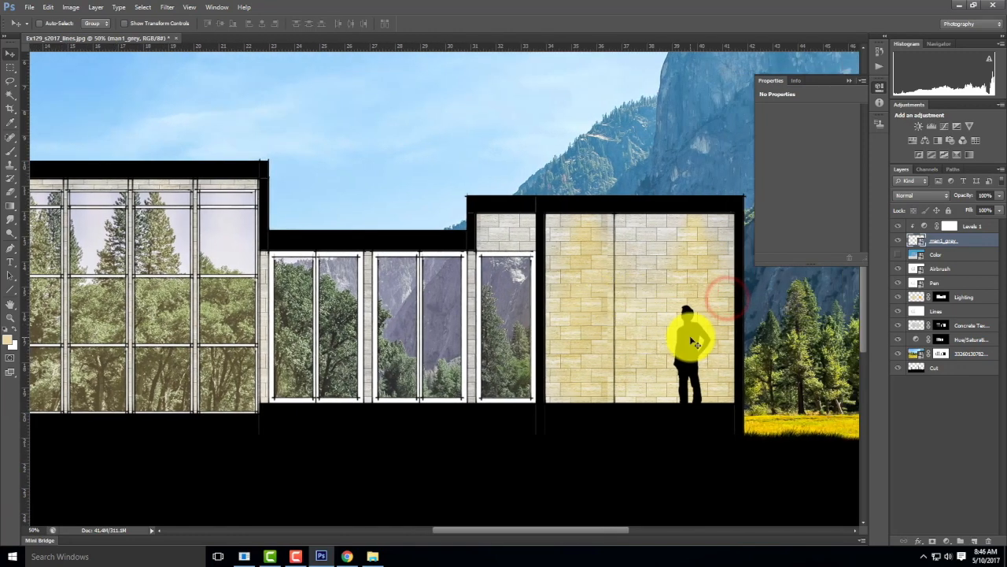
pyautogui.moveTo(691, 337); pyautogui.dragTo(225, 345)
pyautogui.moveTo(491, 308); pyautogui.dragTo(651, 308)
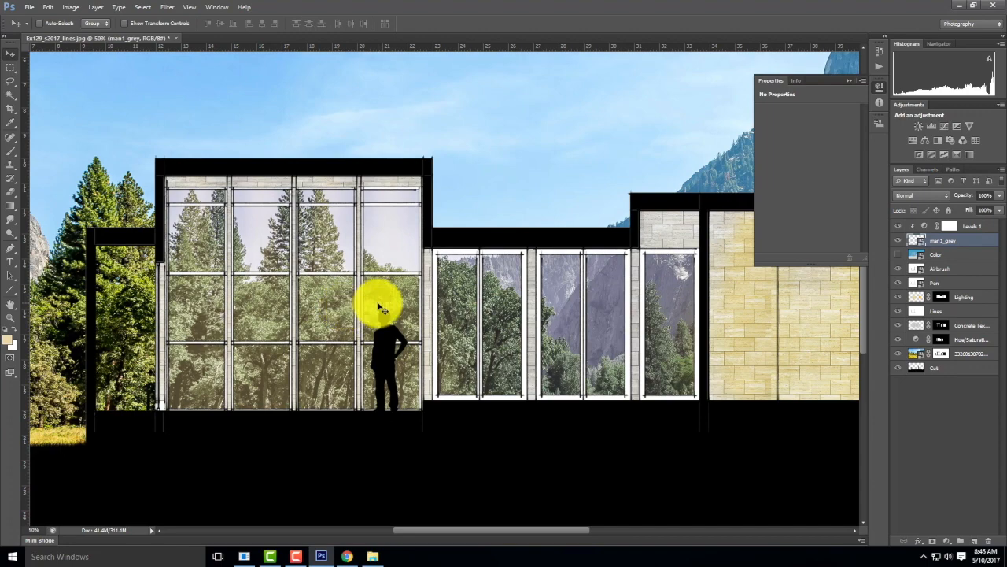
pyautogui.hotkey('ctrl', '0')
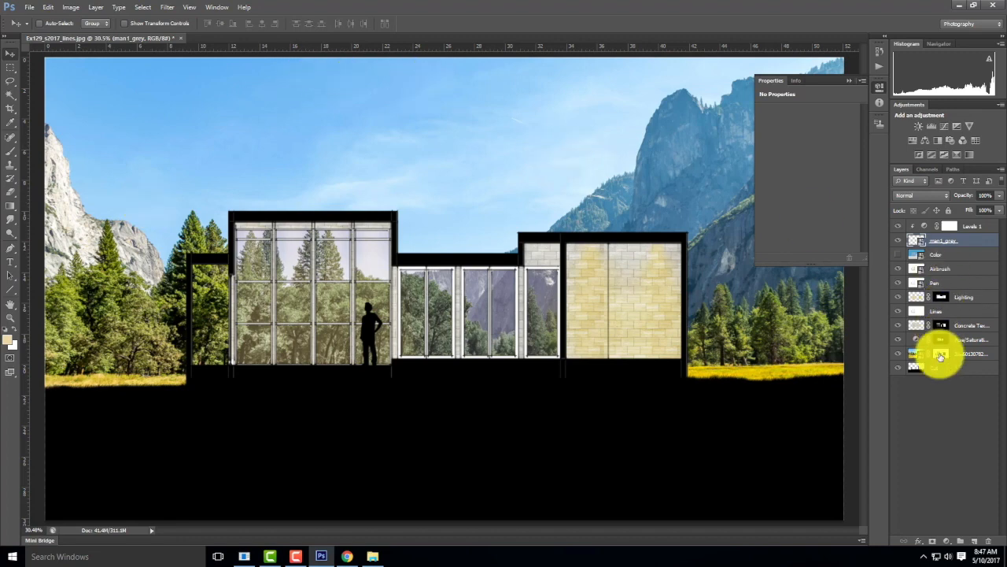
# - Select the area outside the building on the Lines layer with the Magic Wand, and activate the landscape photo's layer mask
pyautogui.click(919, 313)
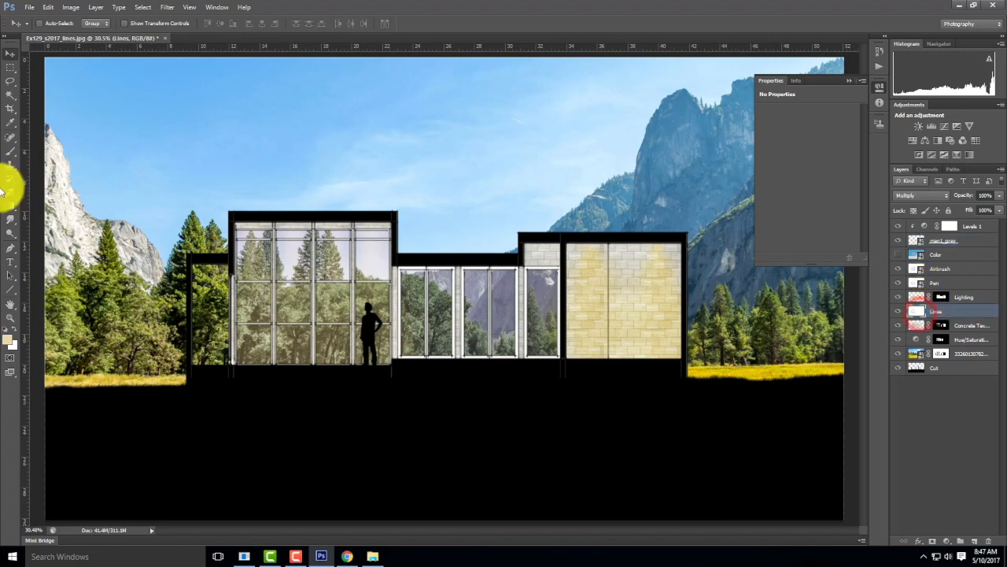
pyautogui.click(8, 95)
pyautogui.click(252, 129)
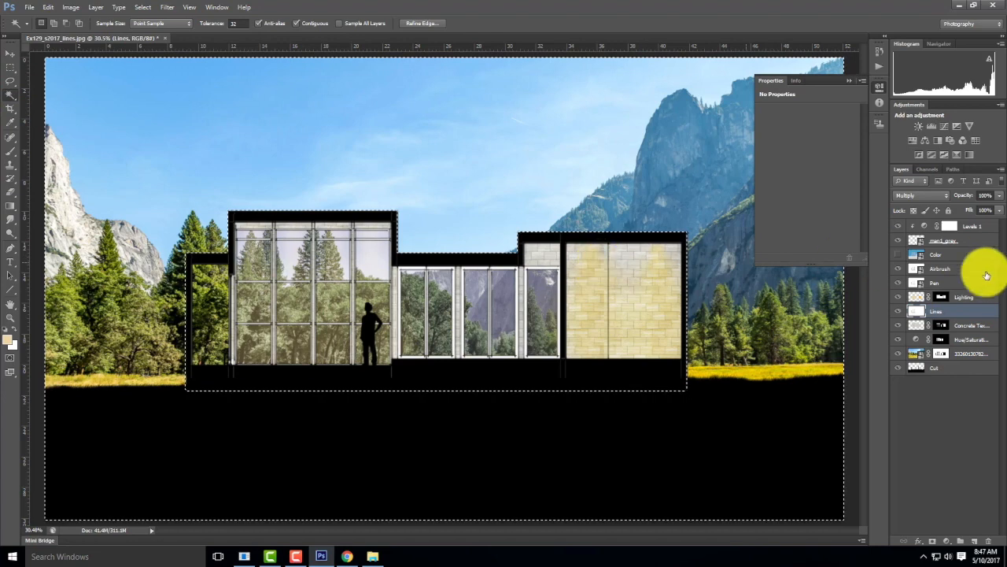
pyautogui.click(940, 354)
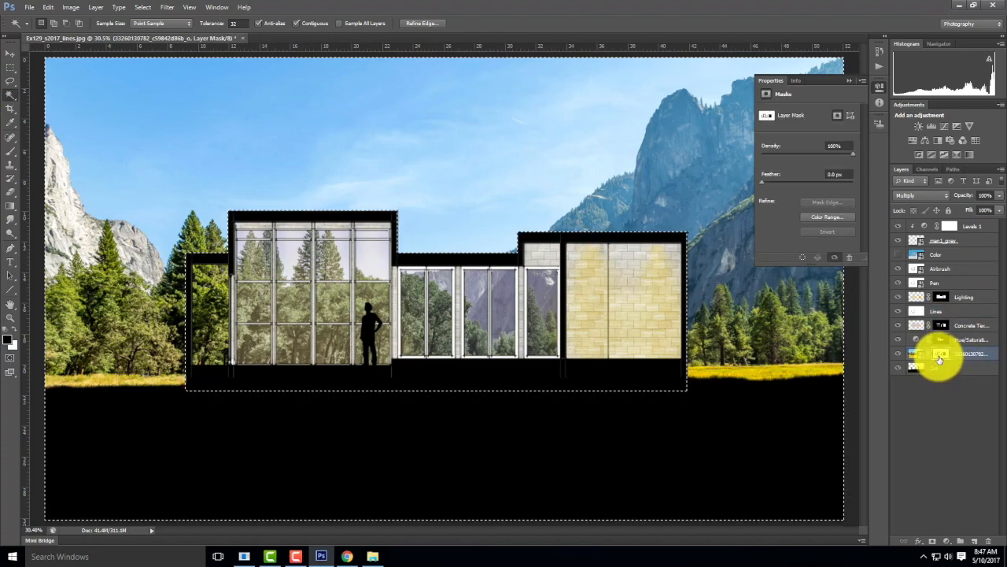
# - Draw vertical black-to-white gradients through the sky on the landscape photo's mask to fade out its upper edge
pyautogui.click(9, 206)
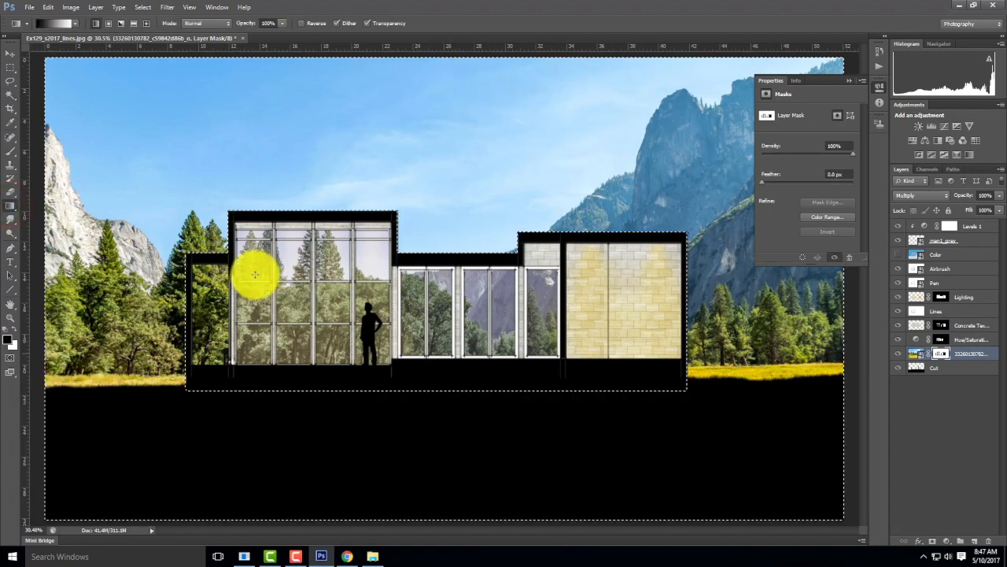
pyautogui.moveTo(448, 101); pyautogui.dragTo(448, 192)
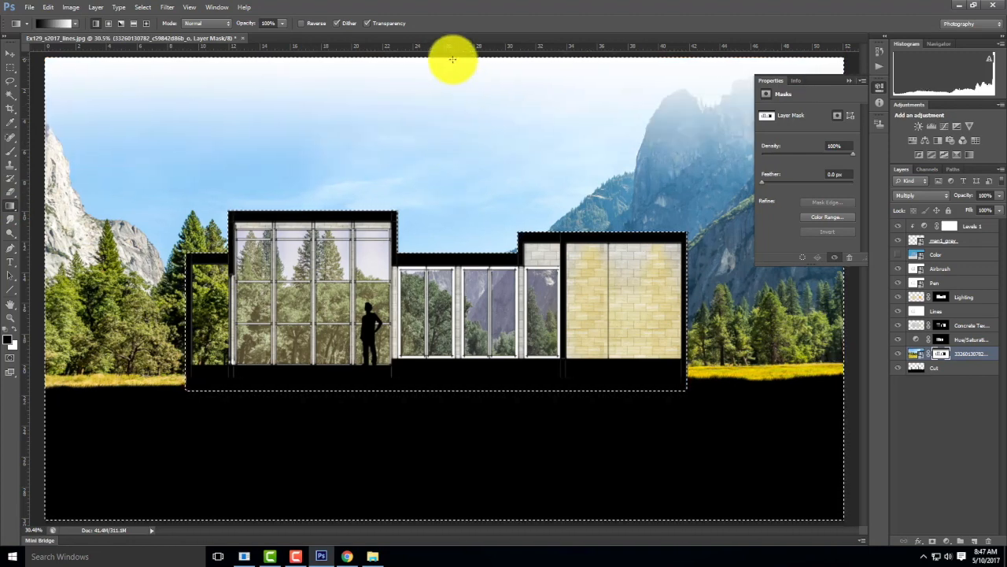
pyautogui.moveTo(450, 151); pyautogui.dragTo(450, 227)
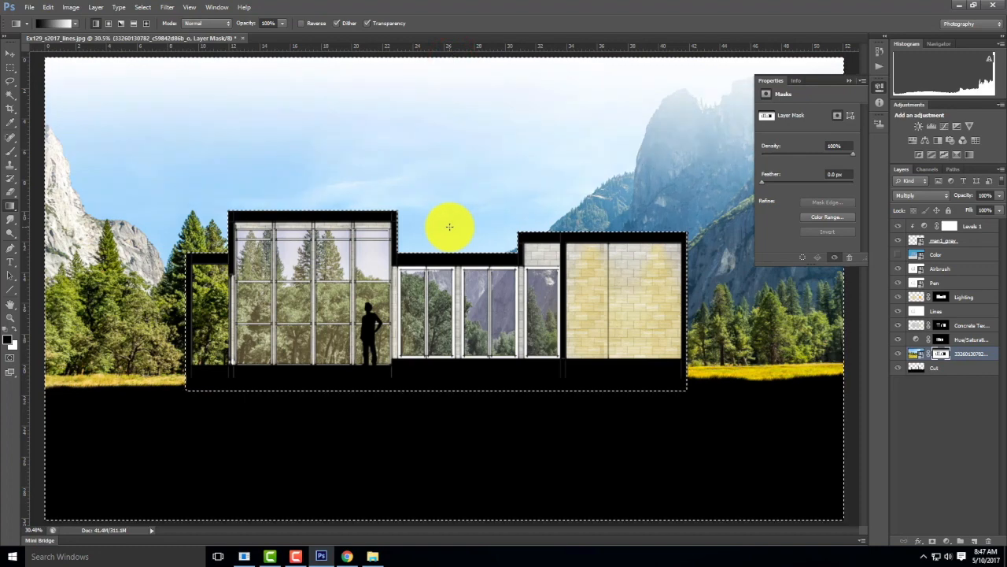
# - Toggle the Cut layer off and on, then hide the layers from Levels 1 down to Concrete Texture to inspect the masked photo
pyautogui.click(898, 369)
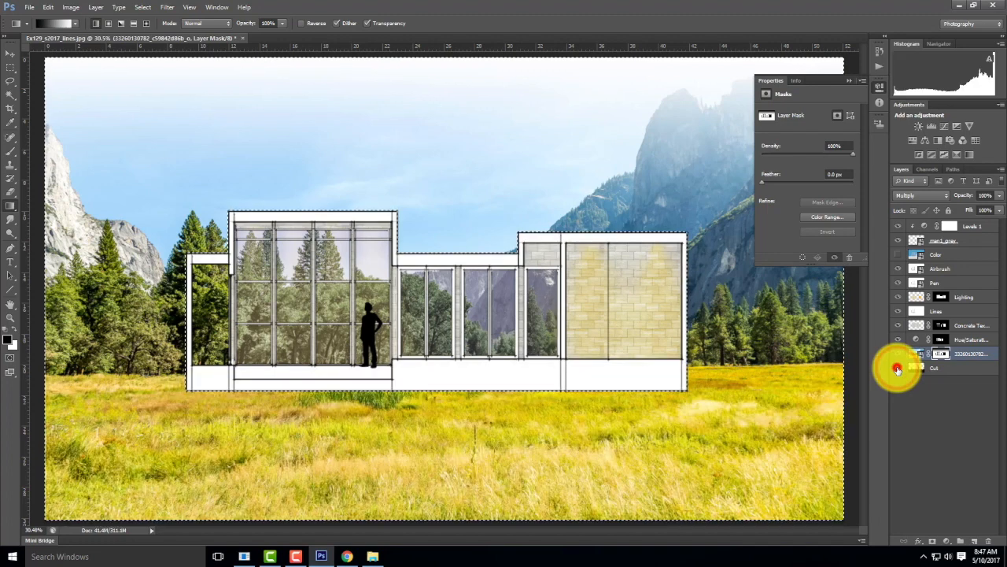
pyautogui.click(898, 370)
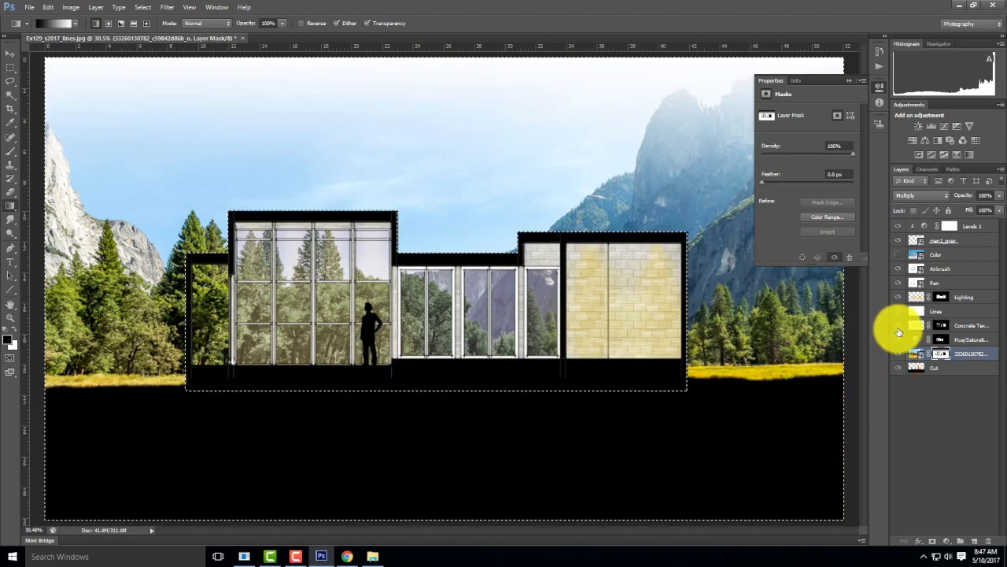
pyautogui.moveTo(899, 229); pyautogui.dragTo(899, 326)
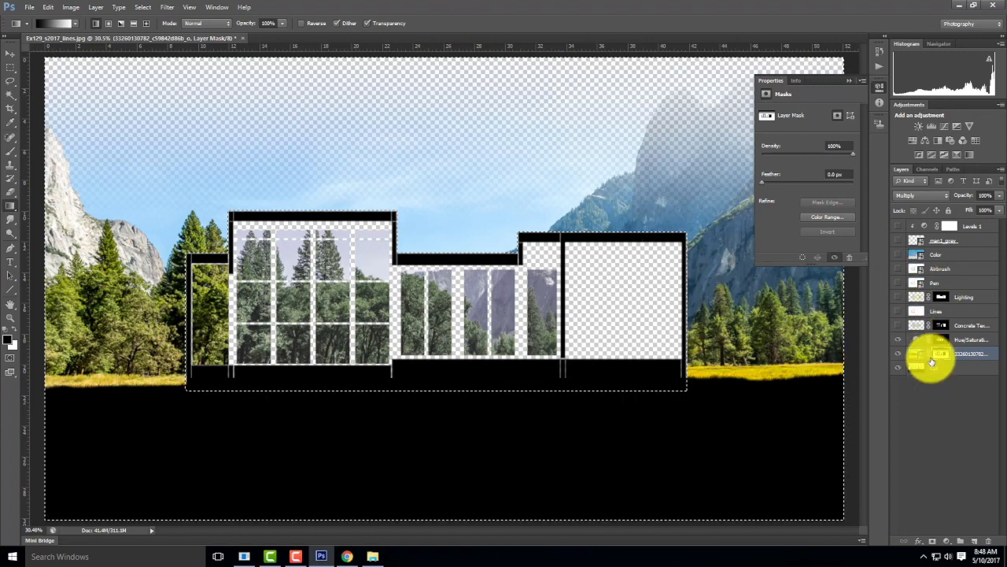
# - Undo the sky gradients, selection and figure moves while keeping the figure's clipped Levels edit, and show the hidden layers except Color
pyautogui.hotkey('ctrl', 'alt', 'z')
pyautogui.hotkey('ctrl', 'alt', 'z')
pyautogui.hotkey('ctrl', 'alt', 'z')
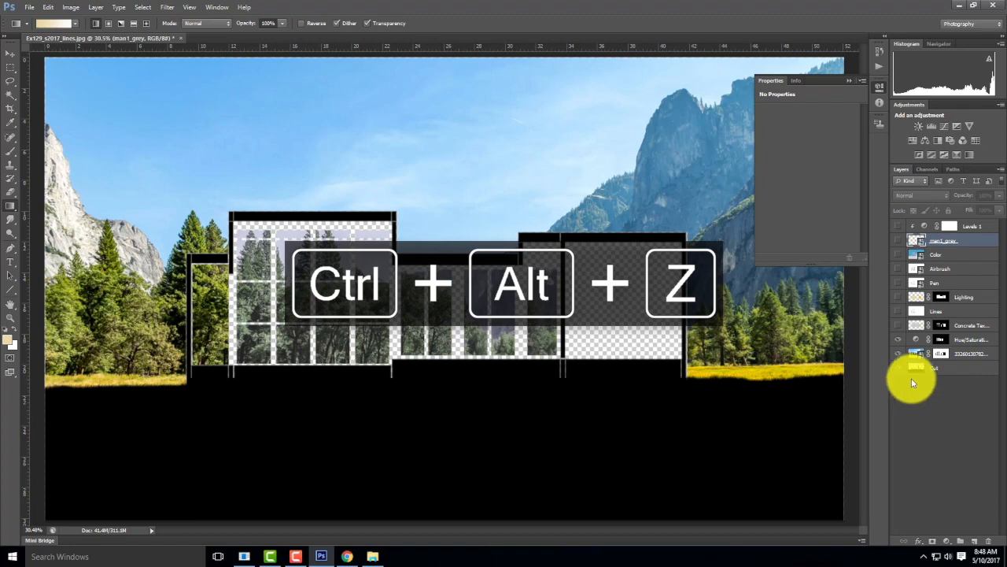
pyautogui.hotkey('ctrl', 'alt', 'z')
pyautogui.hotkey('ctrl', 'alt', 'z')
pyautogui.hotkey('ctrl', 'alt', 'z')
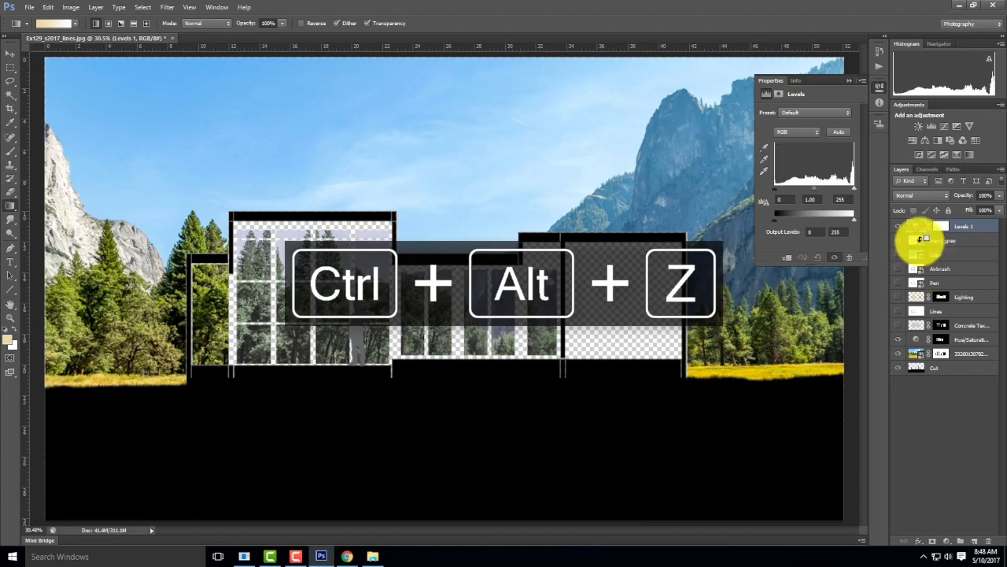
pyautogui.click(52, 7)
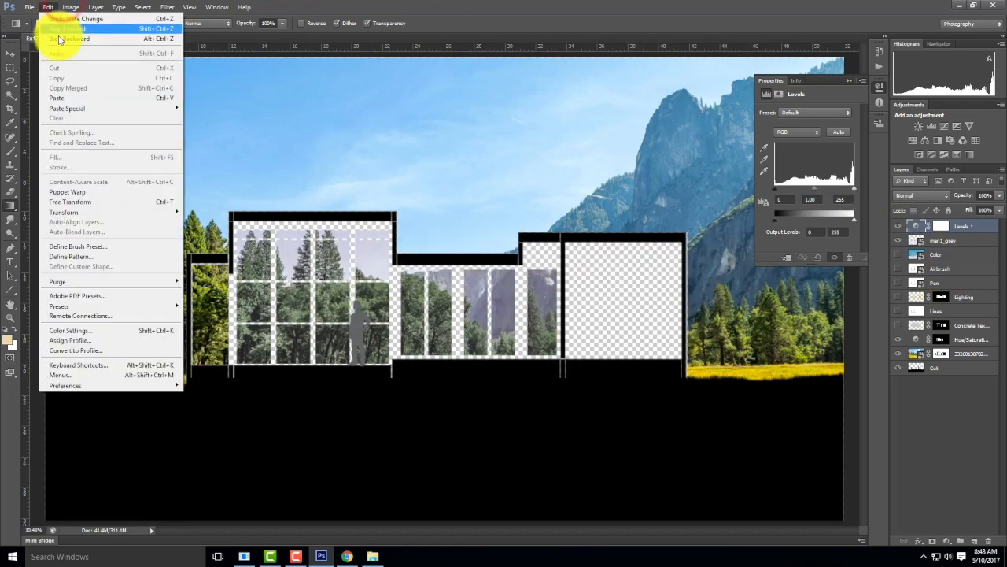
pyautogui.click(52, 28)
pyautogui.click(52, 7)
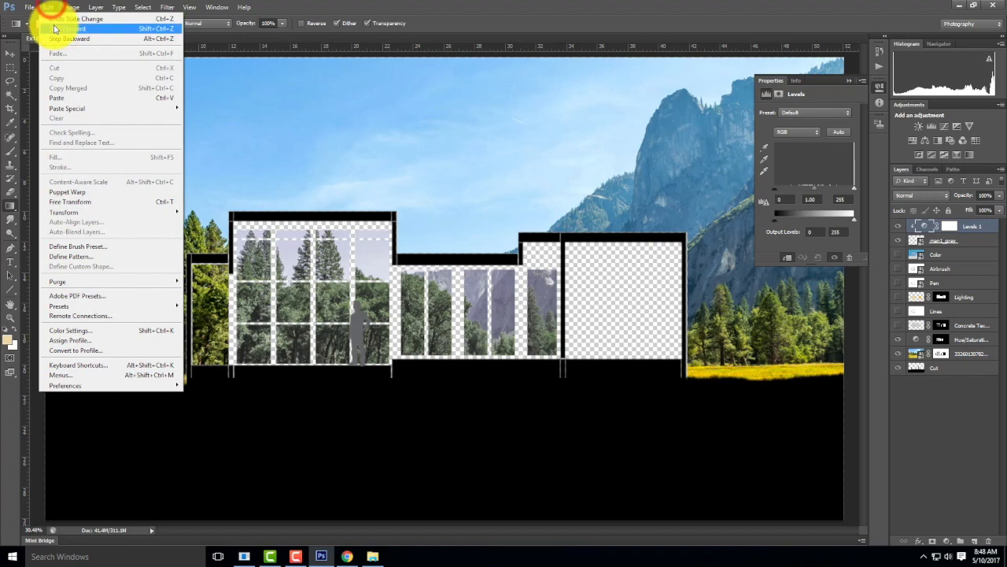
pyautogui.click(52, 28)
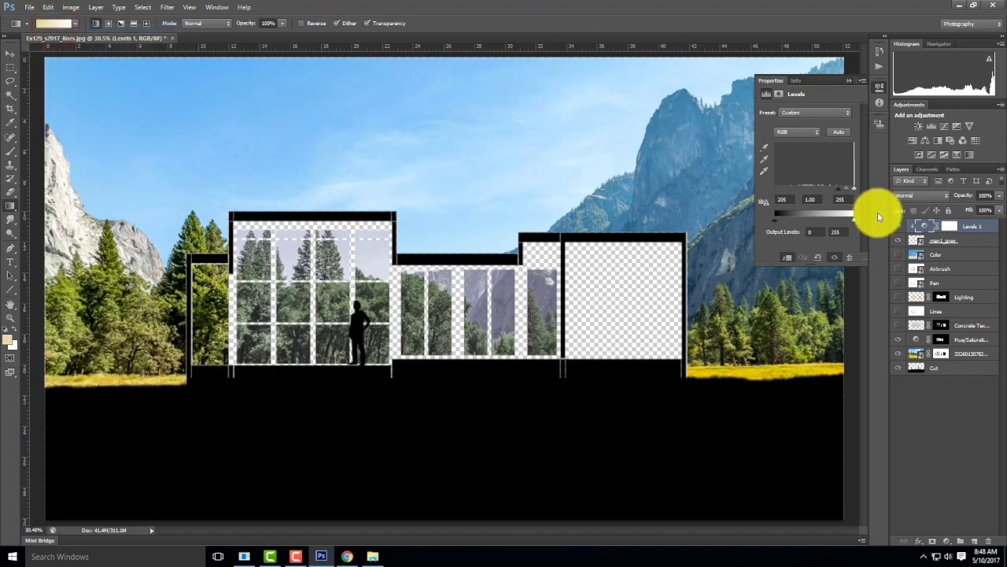
pyautogui.moveTo(898, 283)
pyautogui.mouseDown()
pyautogui.moveTo(899, 247)
pyautogui.moveTo(900, 260)
pyautogui.mouseUp()
pyautogui.click(898, 256)
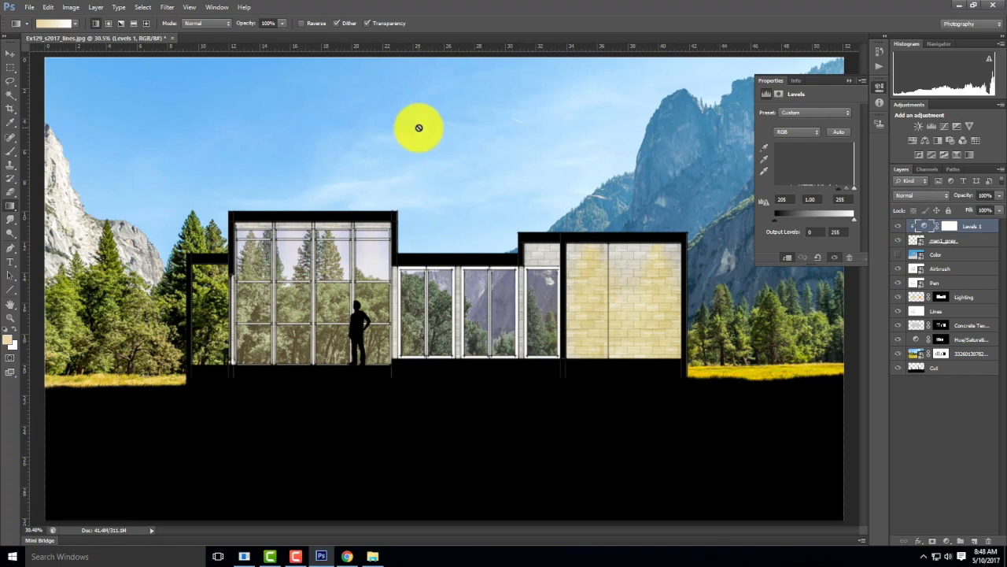
# - Select the area surrounding the building outline on the Lines layer with the Magic Wand
pyautogui.click(943, 352)
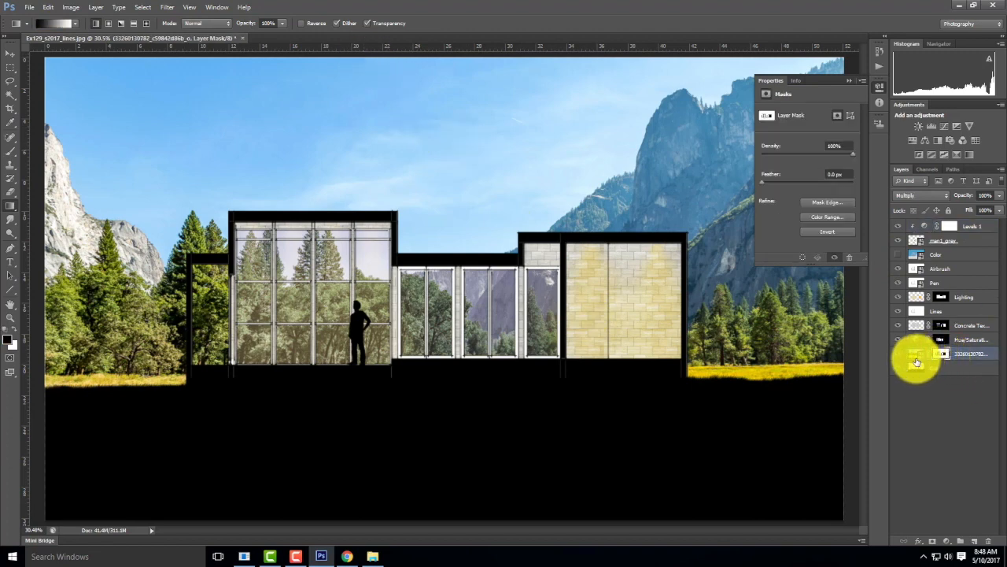
pyautogui.moveTo(915, 362); pyautogui.dragTo(940, 354)
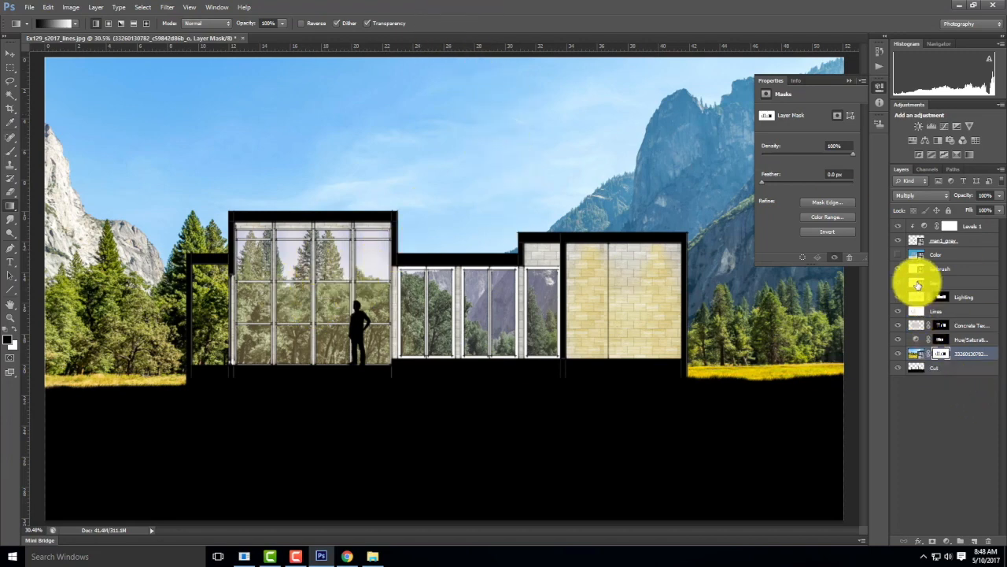
pyautogui.click(939, 311)
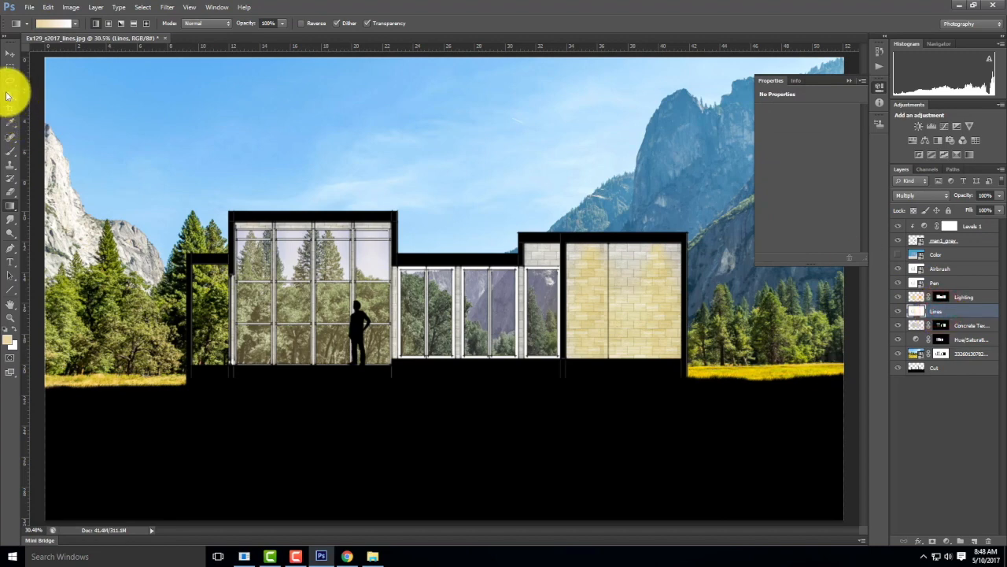
pyautogui.click(10, 92)
pyautogui.click(451, 118)
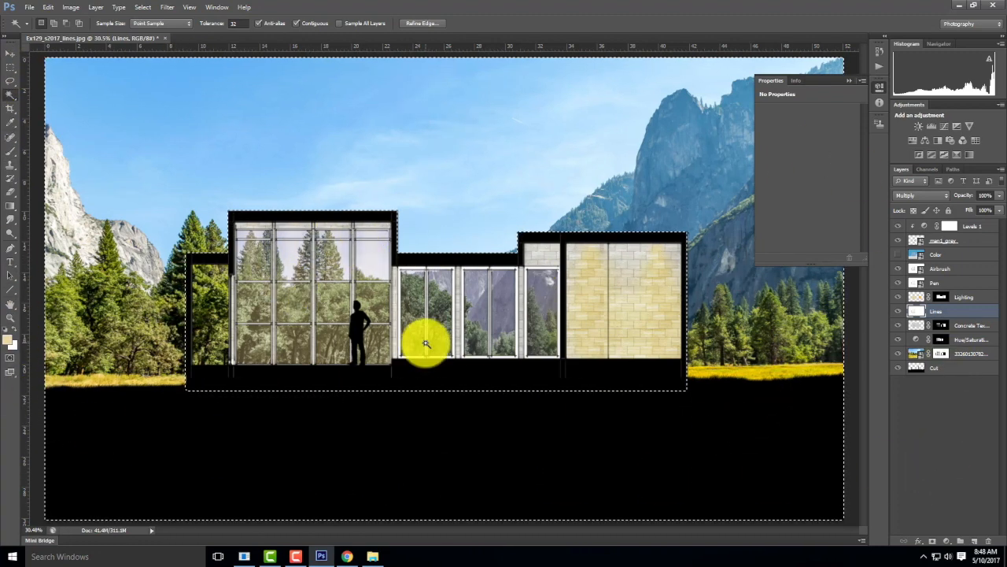
# - Try masking the sky above the building with an 800 px black brush on the landscape photo's mask, and undo the stroke
pyautogui.click(944, 353)
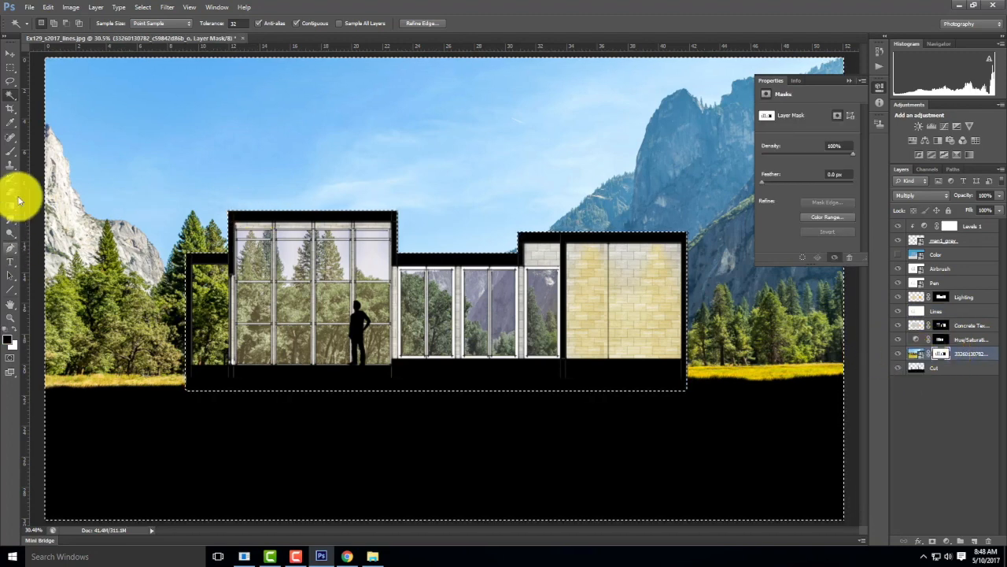
pyautogui.click(11, 155)
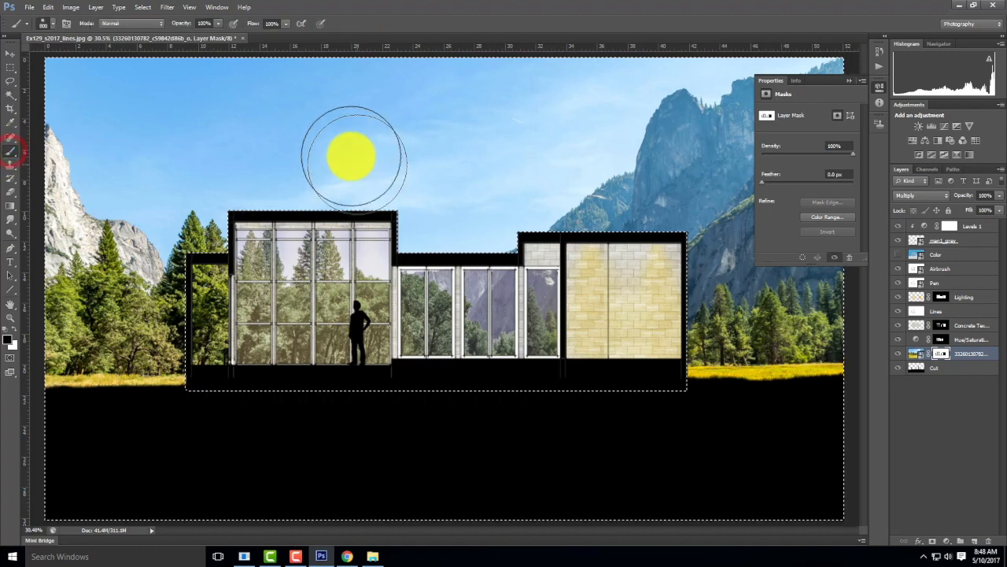
pyautogui.click(437, 135)
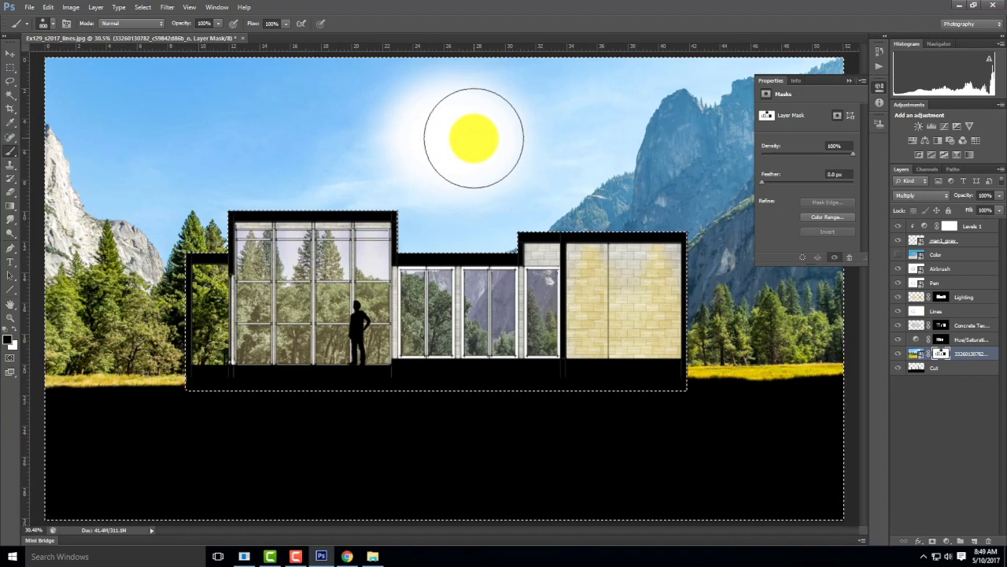
pyautogui.hotkey('ctrl', 'z')
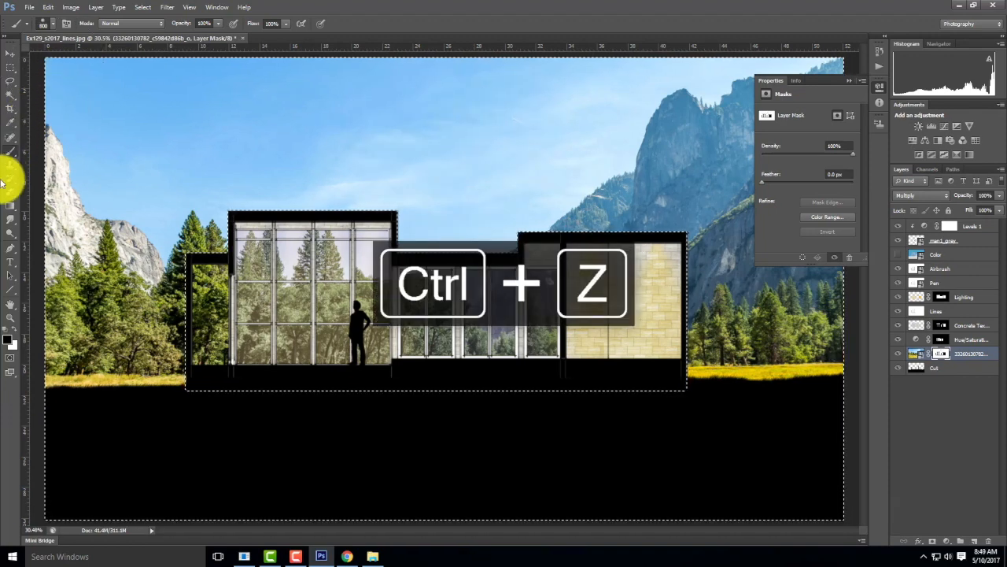
# - Fade the top of the sky by drawing a vertical black-to-white gradient on the landscape photo's mask down to just above the building, and deselect
pyautogui.click(10, 208)
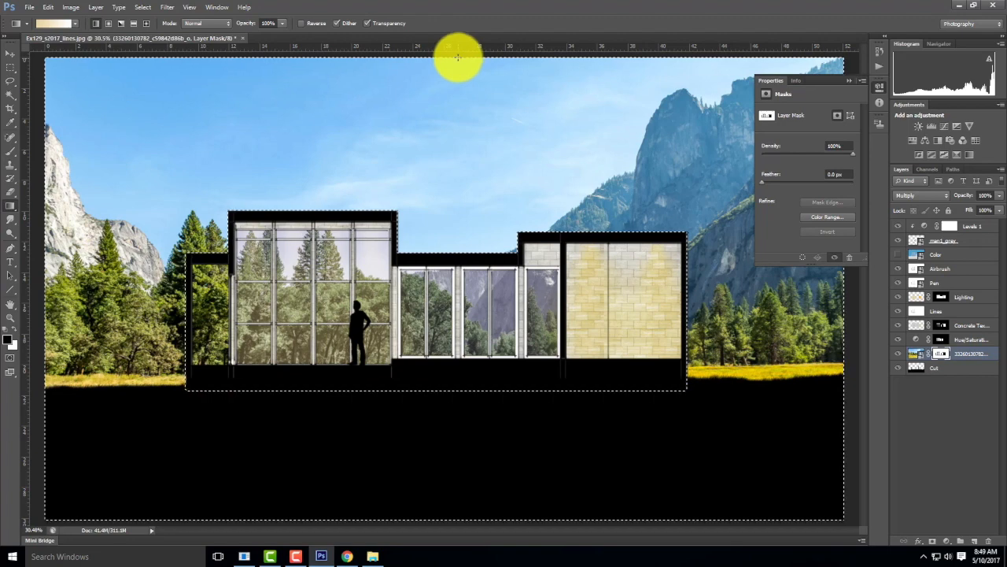
pyautogui.moveTo(458, 57)
pyautogui.mouseDown()
pyautogui.moveTo(459, 230)
pyautogui.moveTo(457, 59)
pyautogui.mouseUp()
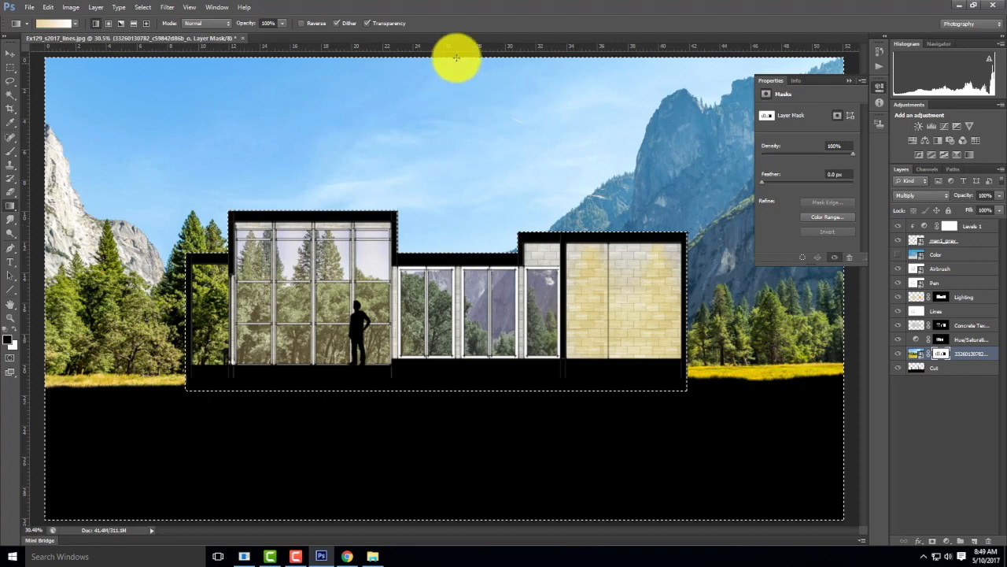
pyautogui.moveTo(456, 57); pyautogui.dragTo(458, 203)
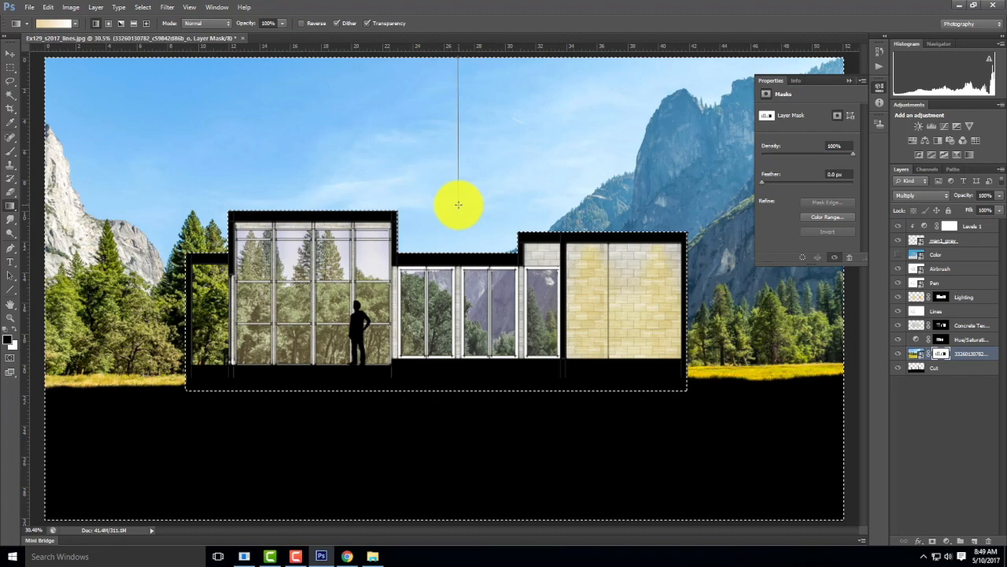
pyautogui.moveTo(458, 205); pyautogui.dragTo(458, 205)
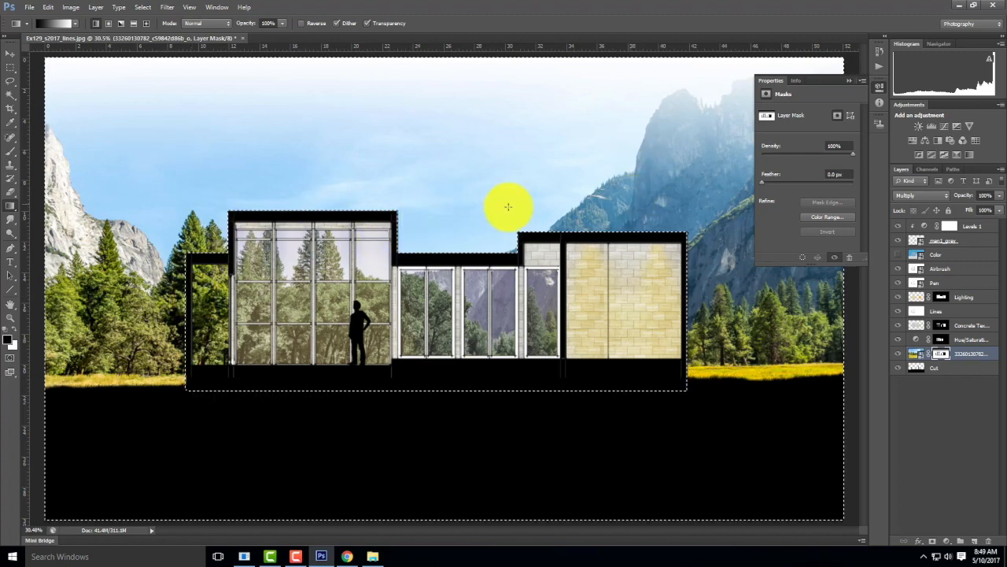
pyautogui.click(10, 66)
pyautogui.click(426, 98)
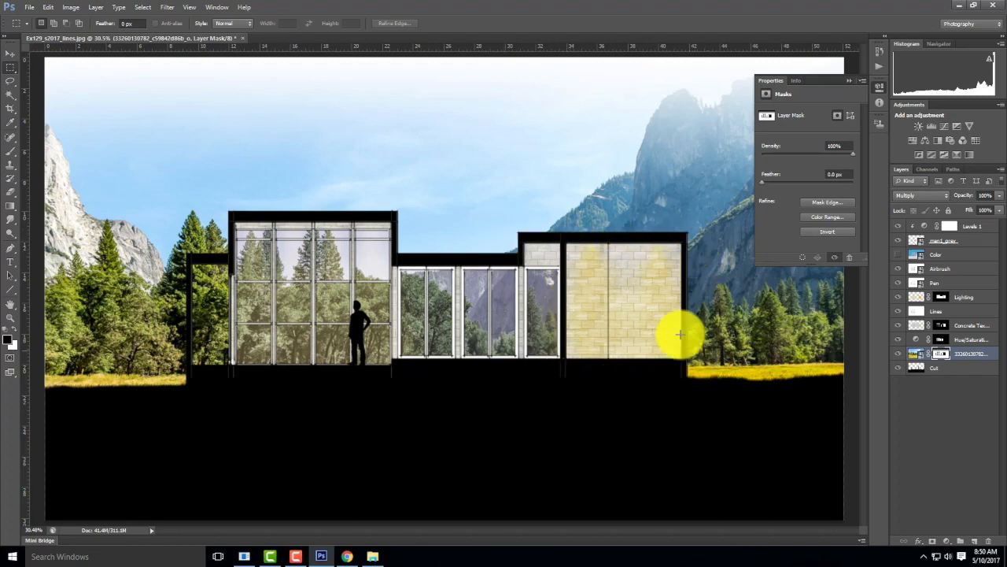
pyautogui.click(974, 326)
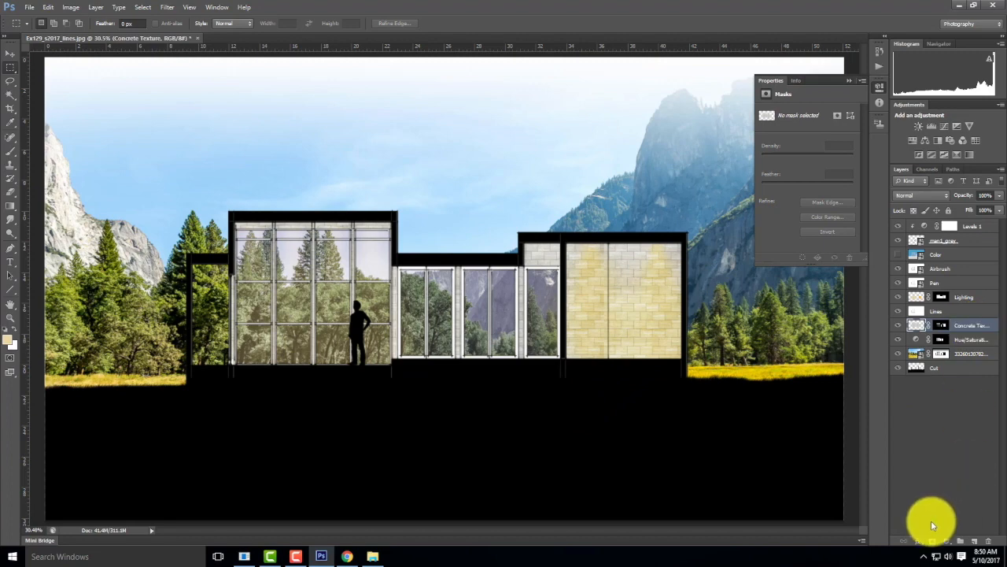
pyautogui.click(973, 542)
pyautogui.click(944, 326)
pyautogui.doubleClick(943, 327)
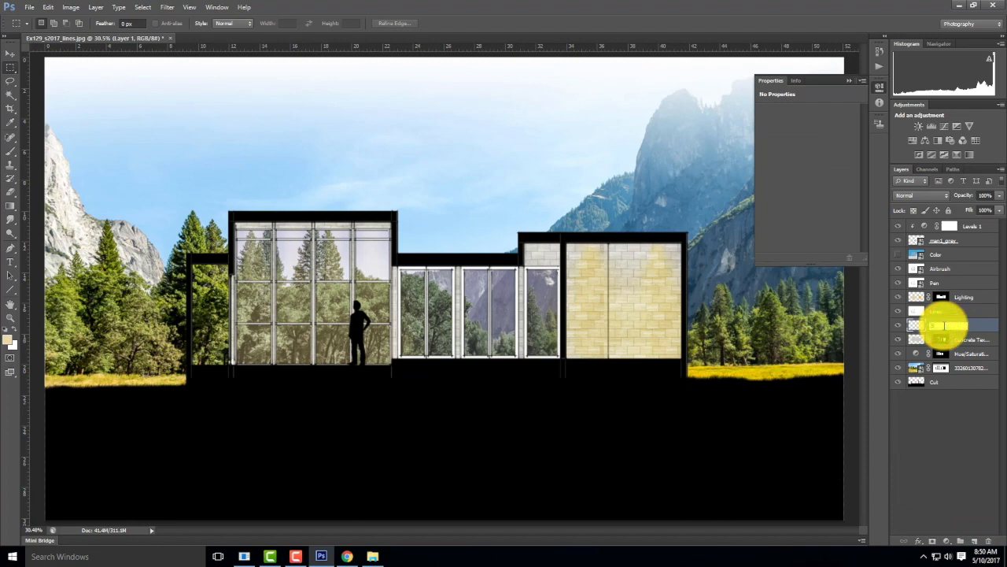
pyautogui.press('BackSpace')
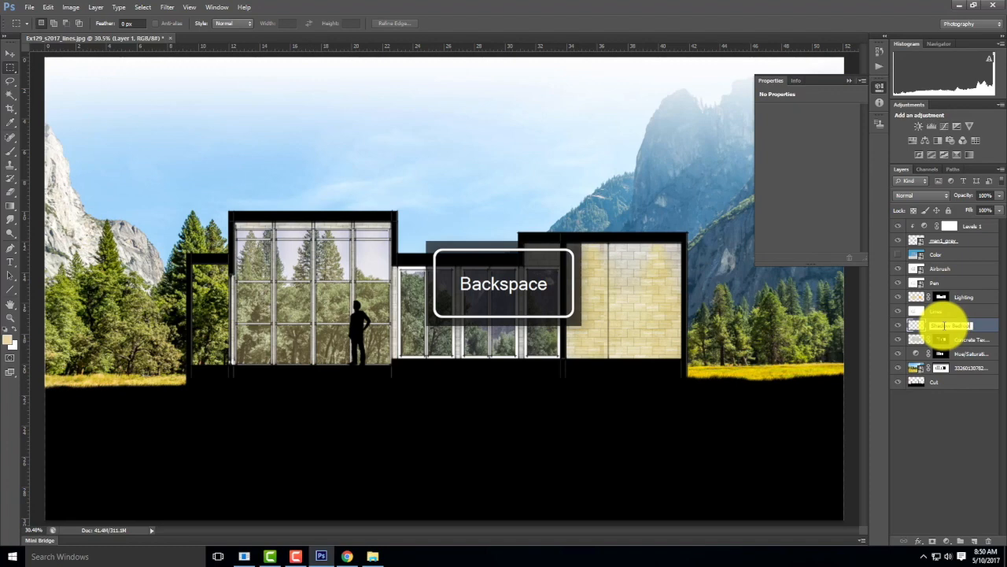
pyautogui.click(953, 433)
pyautogui.click(955, 329)
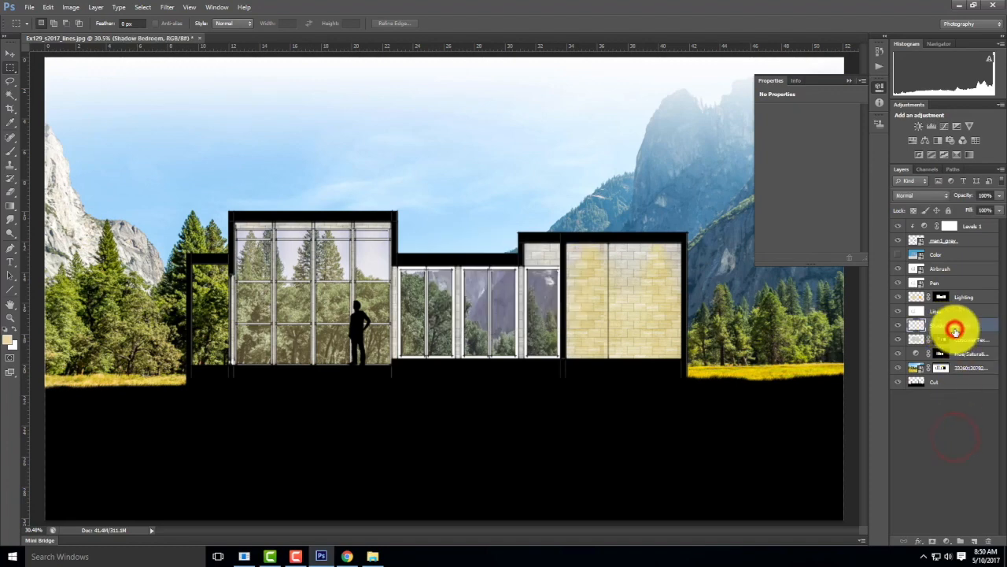
pyautogui.rightClick(956, 332)
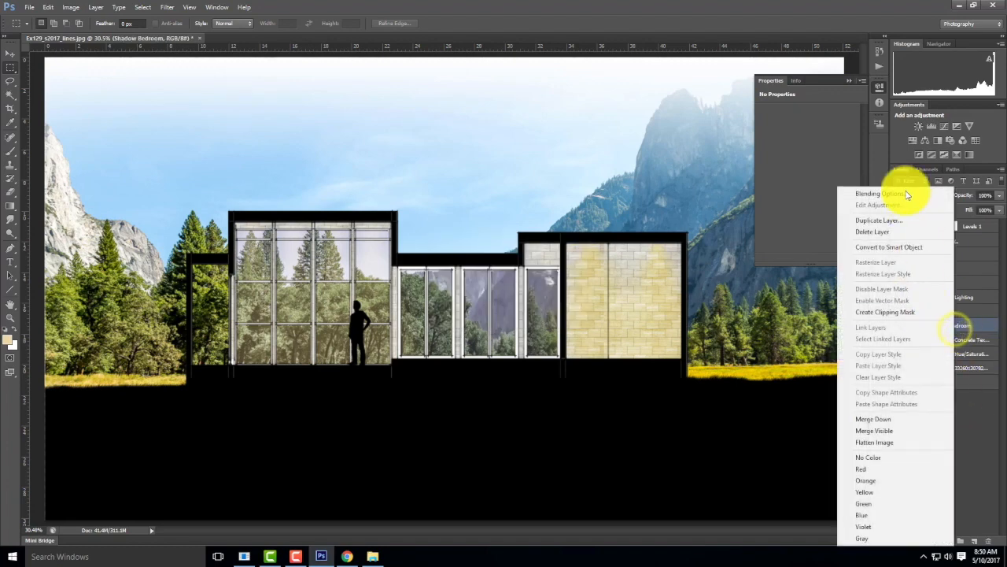
pyautogui.click(888, 231)
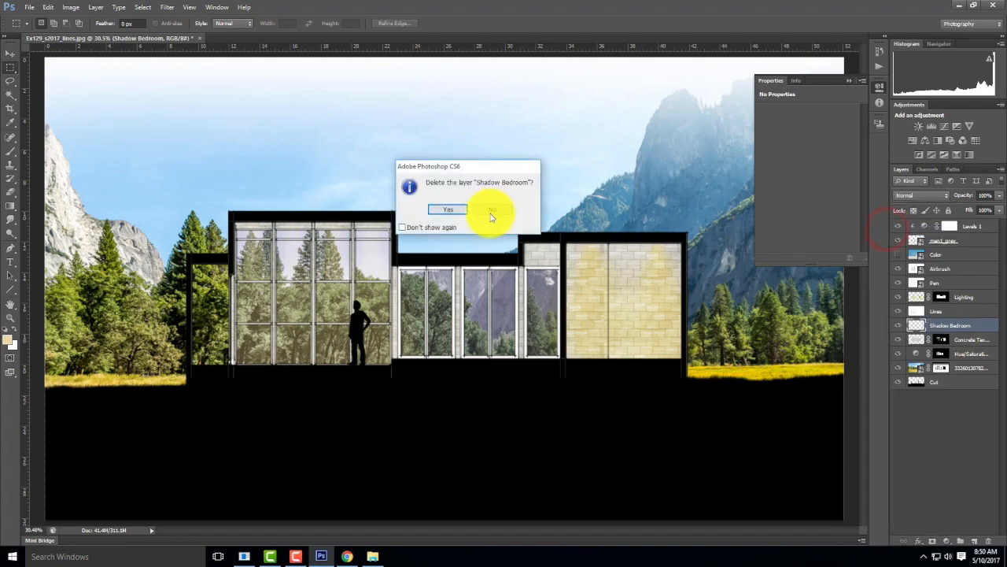
pyautogui.click(448, 210)
# - Add a layer named Shadow Bedroom in Overlay mode filled with 50% gray above Concrete Texture, and clip it to that layer
pyautogui.click(96, 7)
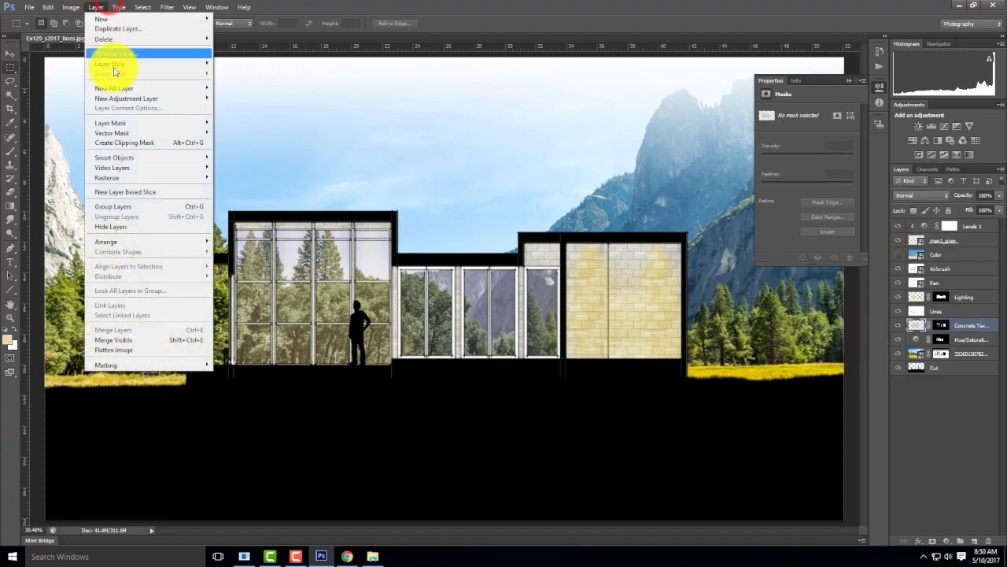
pyautogui.moveTo(198, 18)
pyautogui.click(258, 18)
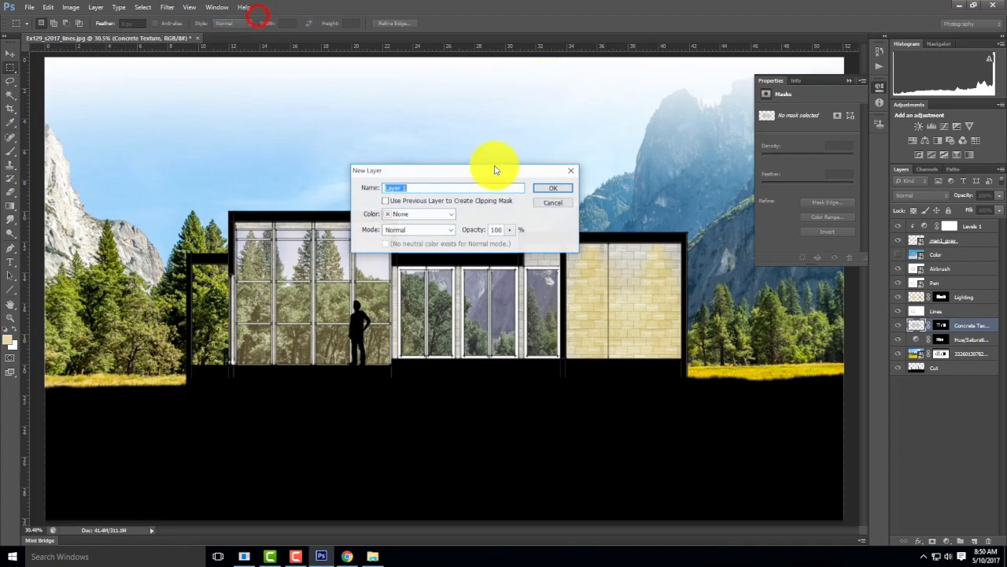
pyautogui.write('Shad')
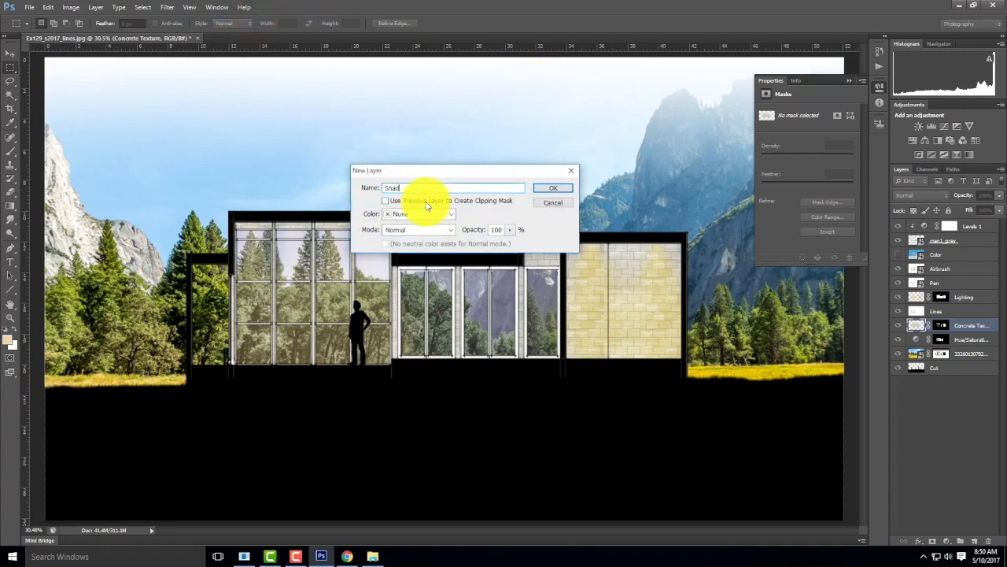
pyautogui.write('ow Bedroom')
pyautogui.click(407, 229)
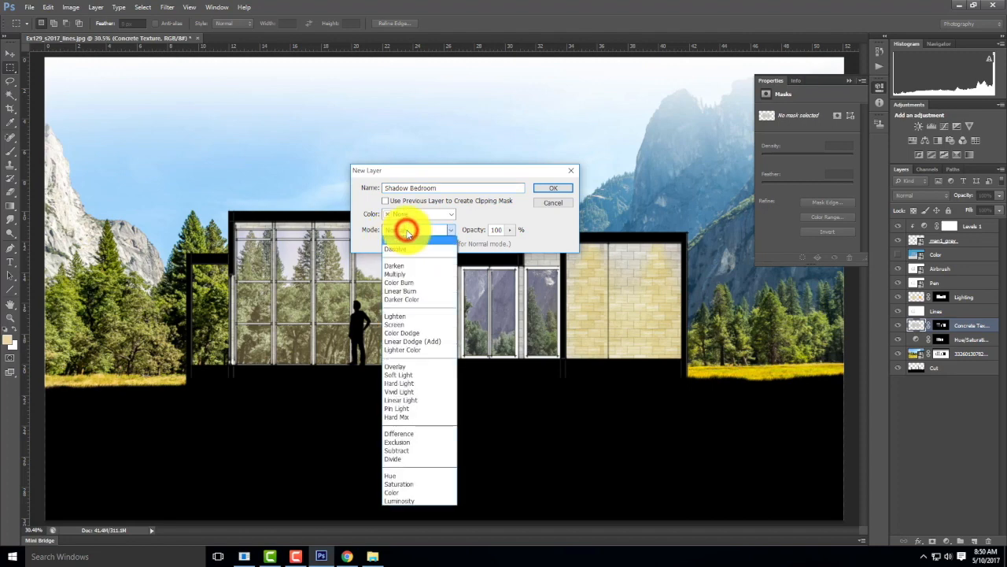
pyautogui.click(408, 367)
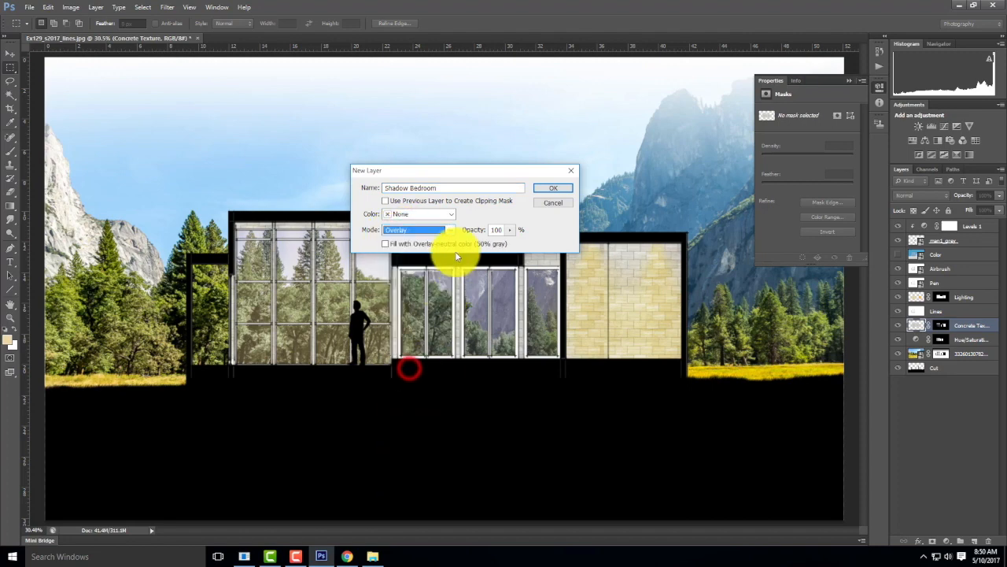
pyautogui.click(385, 243)
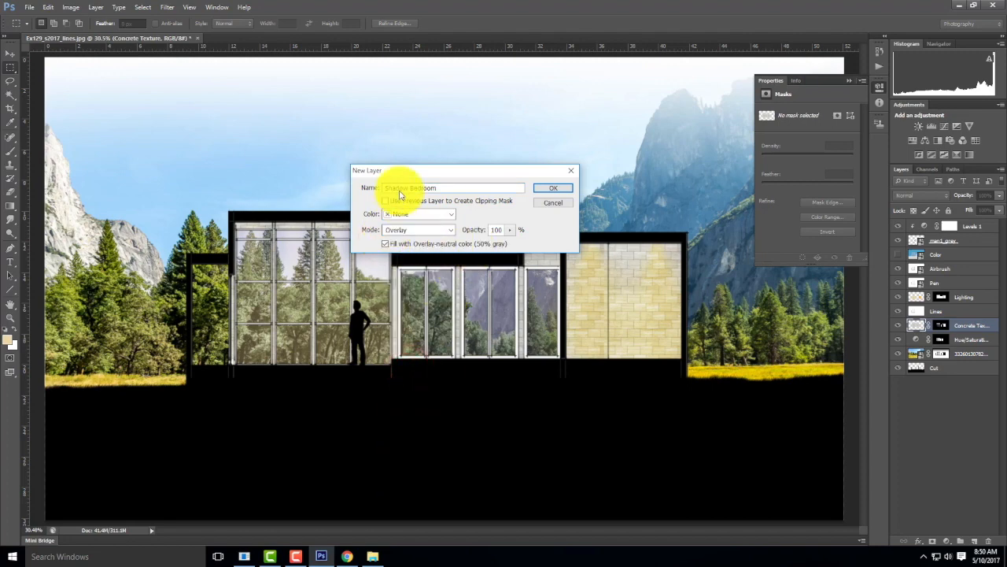
pyautogui.click(554, 186)
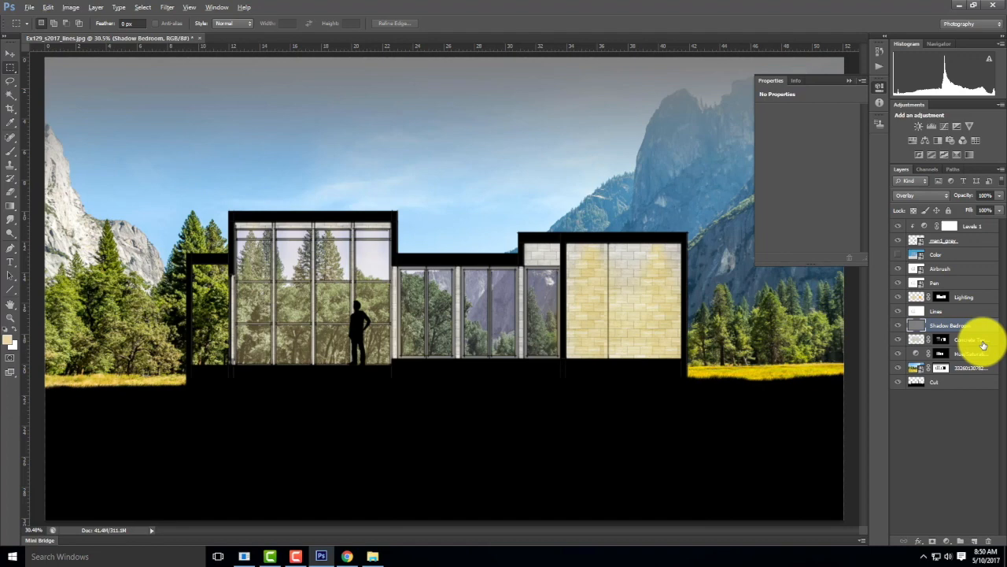
pyautogui.hotkey('ctrl', 'alt', 'g')
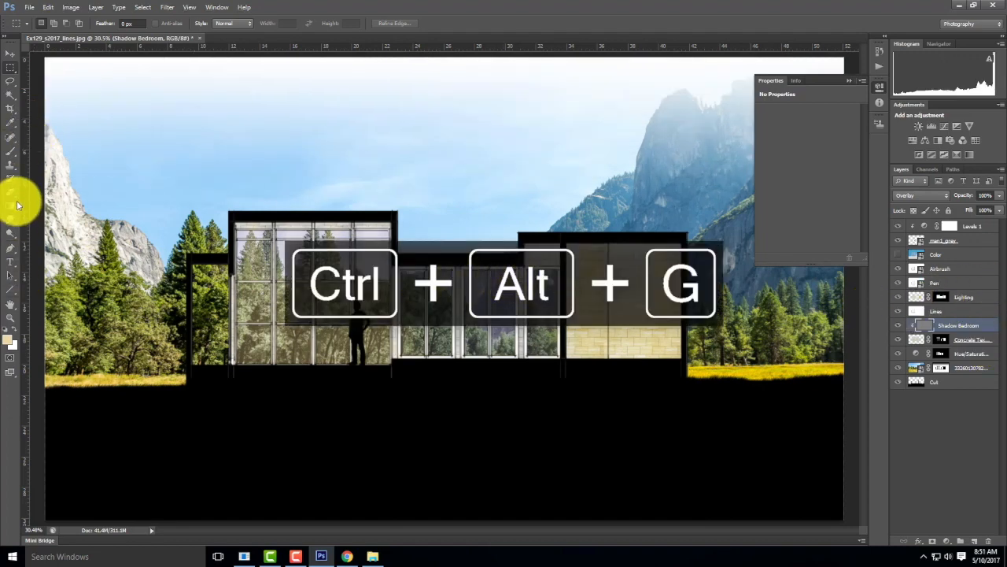
# - Darken the upper part of the bedroom's block wall on Shadow Bedroom using the Burn tool with a 400 px brush, Midtones, 50% exposure
pyautogui.click(9, 224)
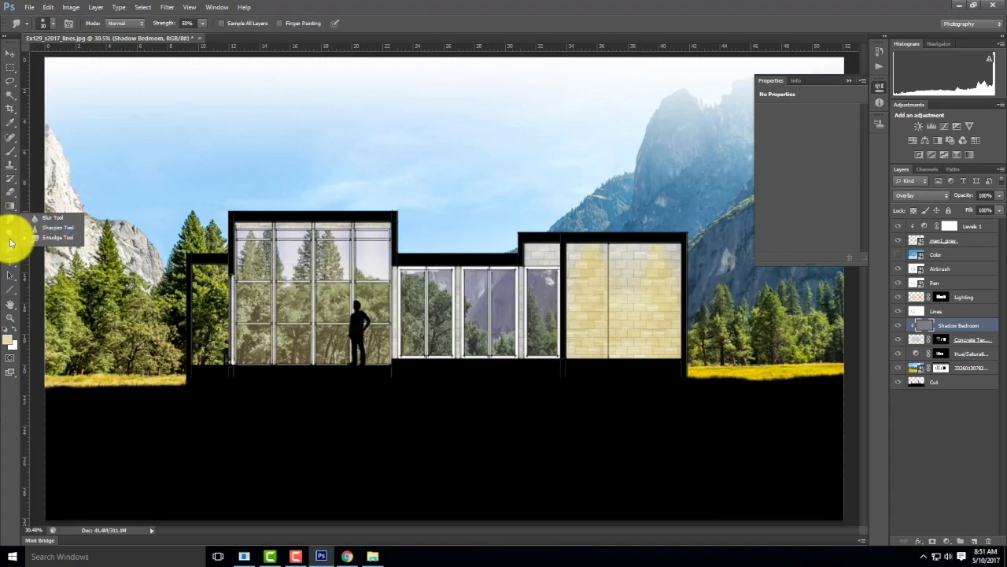
pyautogui.click(10, 236)
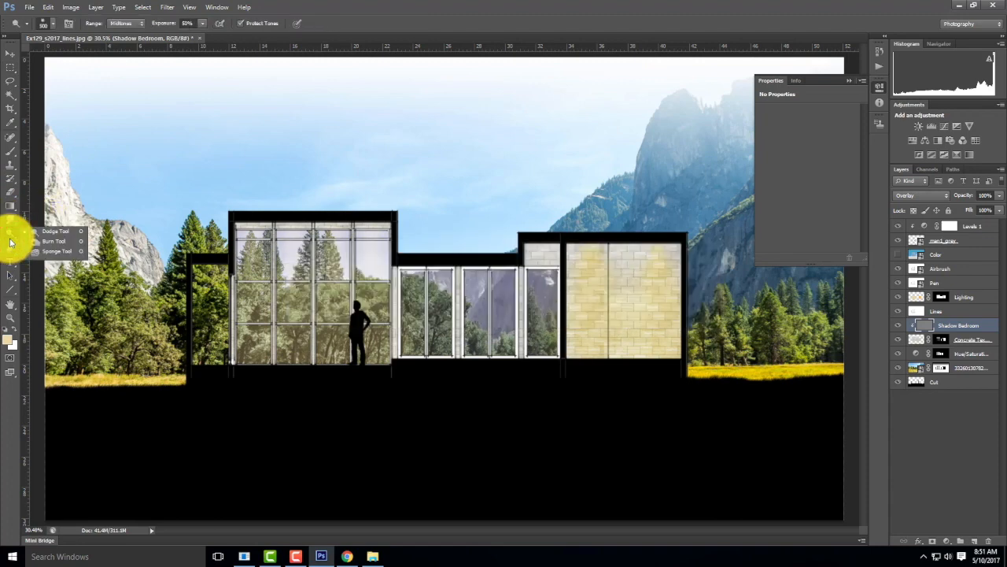
pyautogui.click(51, 241)
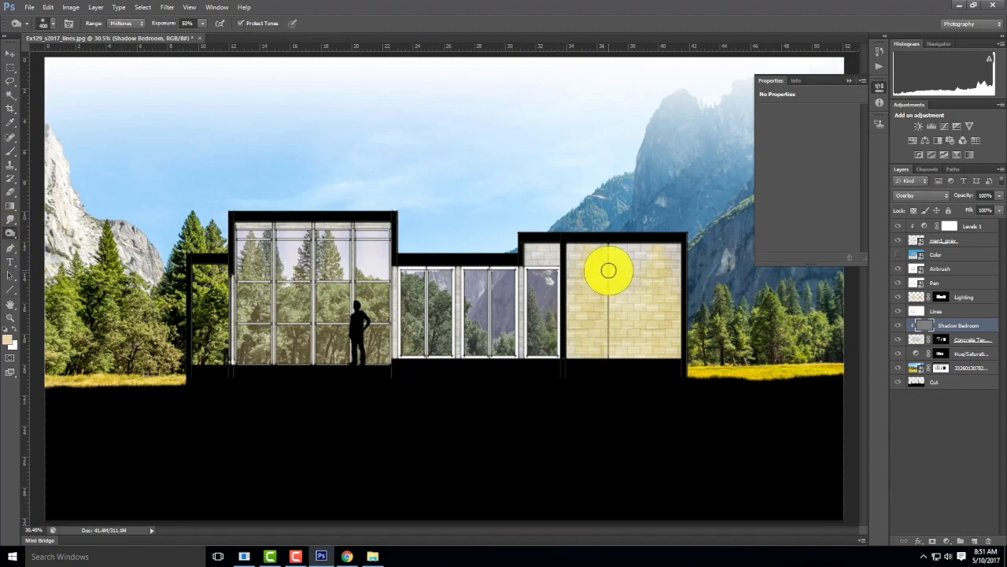
pyautogui.press(']')
pyautogui.press(']')
pyautogui.press(']')
pyautogui.press(']')
pyautogui.moveTo(590, 256); pyautogui.dragTo(579, 251)
pyautogui.click(580, 254)
pyautogui.moveTo(682, 257); pyautogui.dragTo(604, 232)
pyautogui.moveTo(626, 235)
pyautogui.mouseDown()
pyautogui.moveTo(665, 247)
pyautogui.moveTo(632, 228)
pyautogui.moveTo(615, 240)
pyautogui.moveTo(667, 253)
pyautogui.moveTo(589, 240)
pyautogui.moveTo(550, 246)
pyautogui.moveTo(575, 266)
pyautogui.mouseUp()
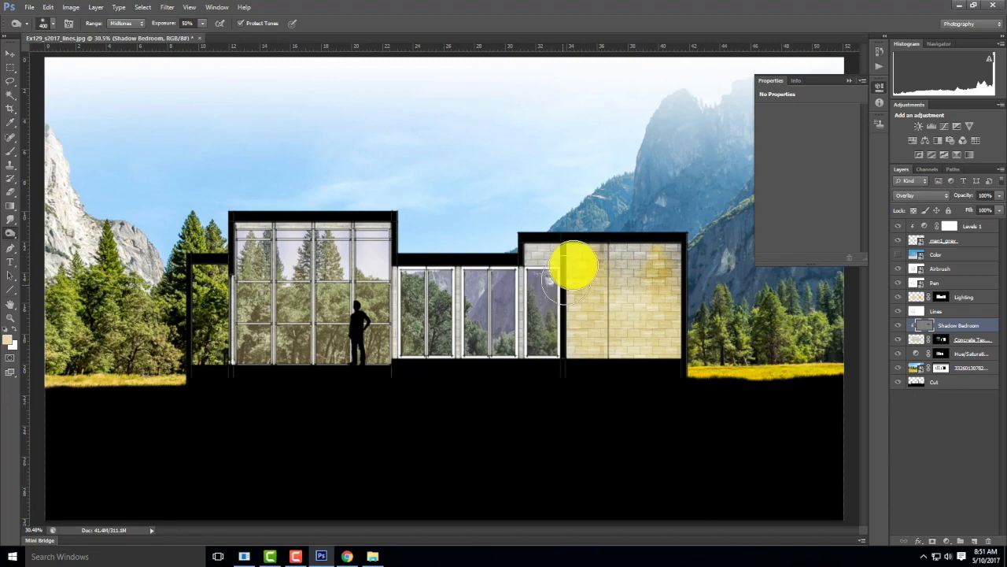
pyautogui.click(580, 267)
pyautogui.moveTo(682, 250)
pyautogui.mouseDown()
pyautogui.moveTo(653, 225)
pyautogui.moveTo(625, 225)
pyautogui.mouseUp()
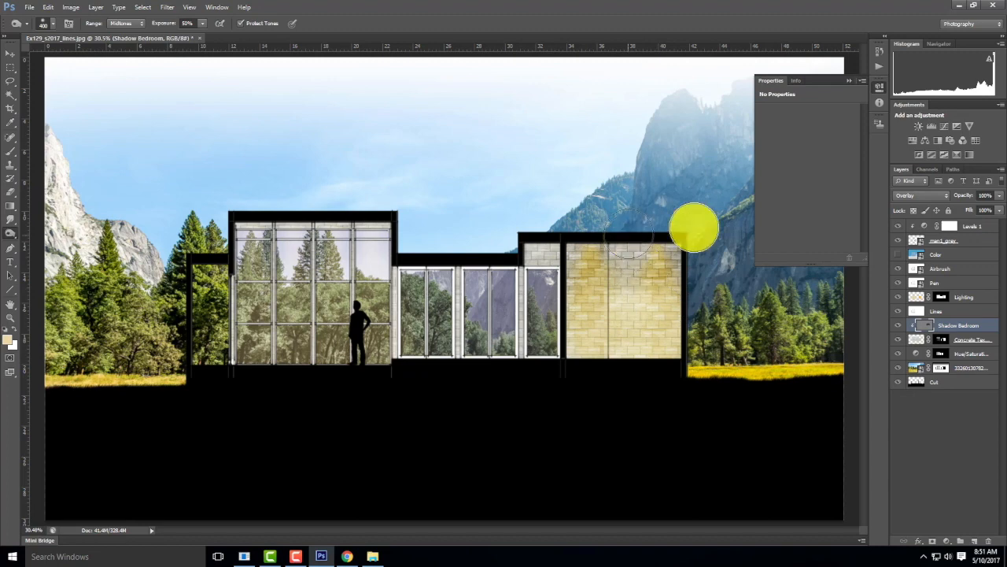
pyautogui.click(688, 233)
pyautogui.moveTo(614, 291)
pyautogui.mouseDown()
pyautogui.moveTo(598, 315)
pyautogui.moveTo(607, 311)
pyautogui.moveTo(549, 277)
pyautogui.mouseUp()
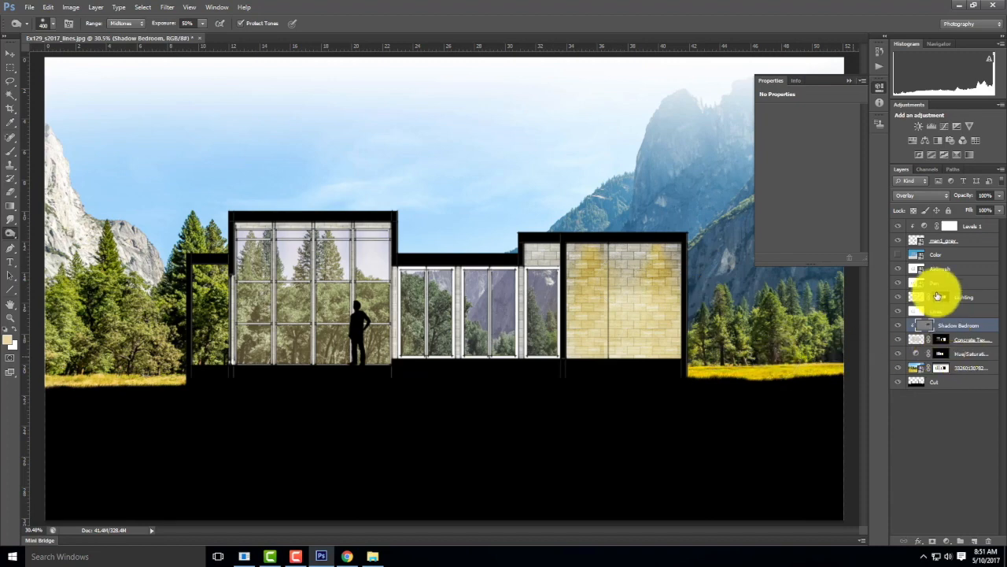
pyautogui.click(980, 301)
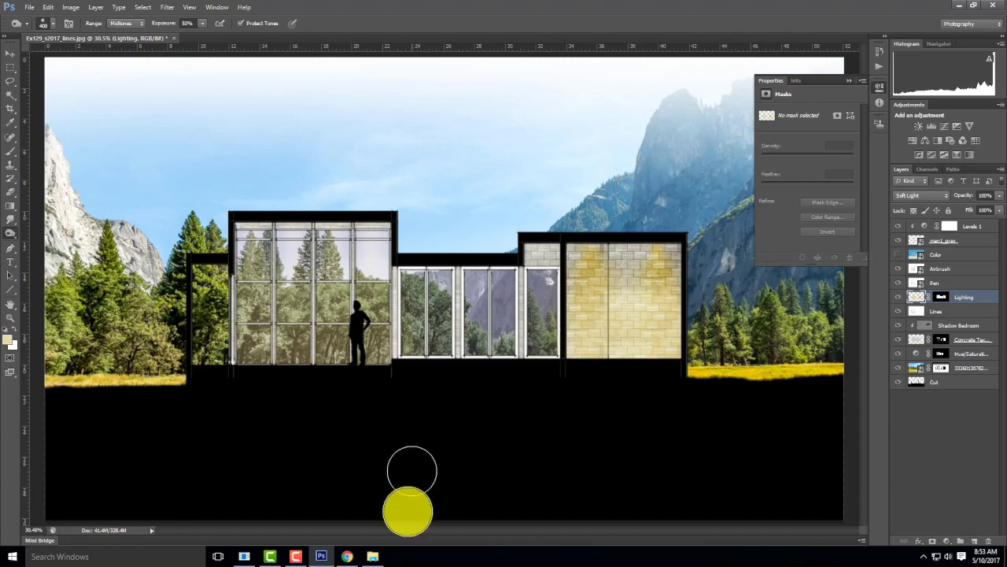
pyautogui.click(294, 556)
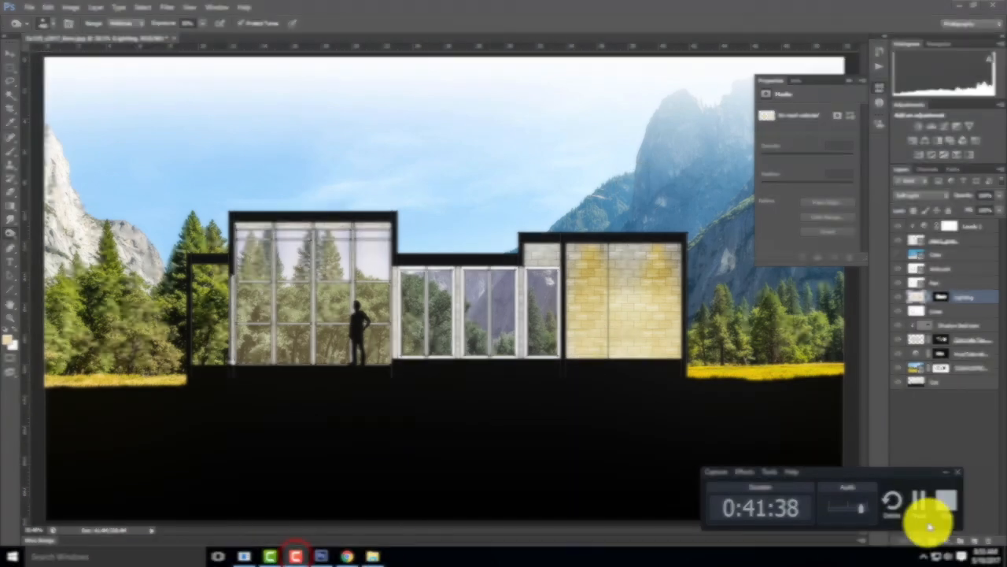